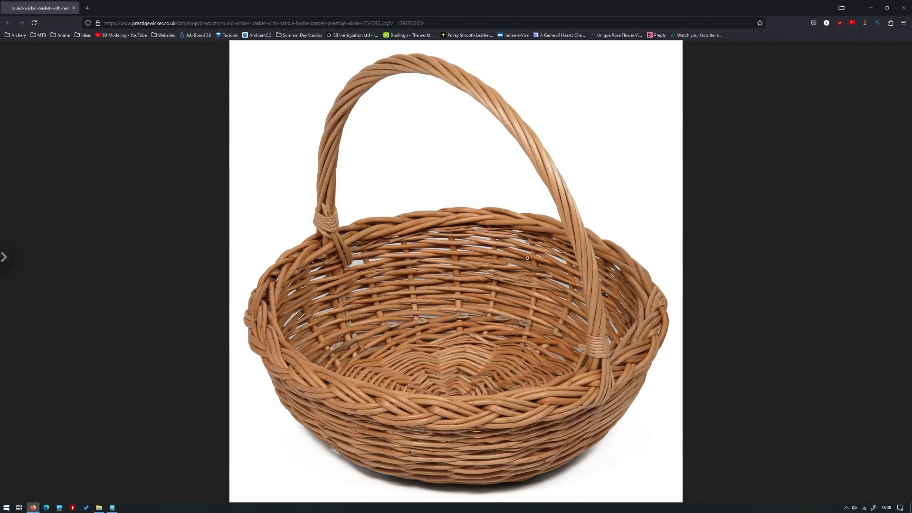
Step: Switch to Maya, add a polygon sphere scaled uniformly to about 4.313 and raise it to about 4.262 on Y
click(870, 9)
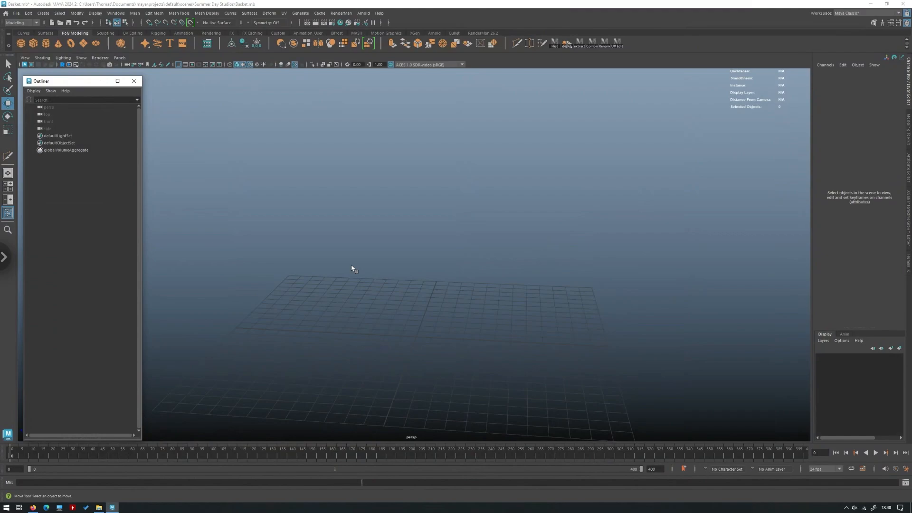
alt+drag(330, 155, 312, 182)
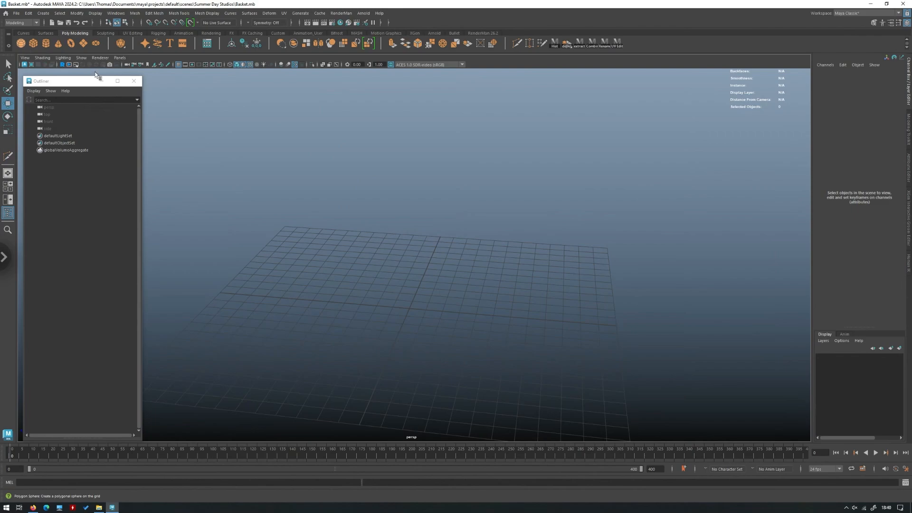
click(21, 43)
alt+drag(468, 275, 522, 327)
key(r)
alt+drag(522, 326, 416, 204)
key(w)
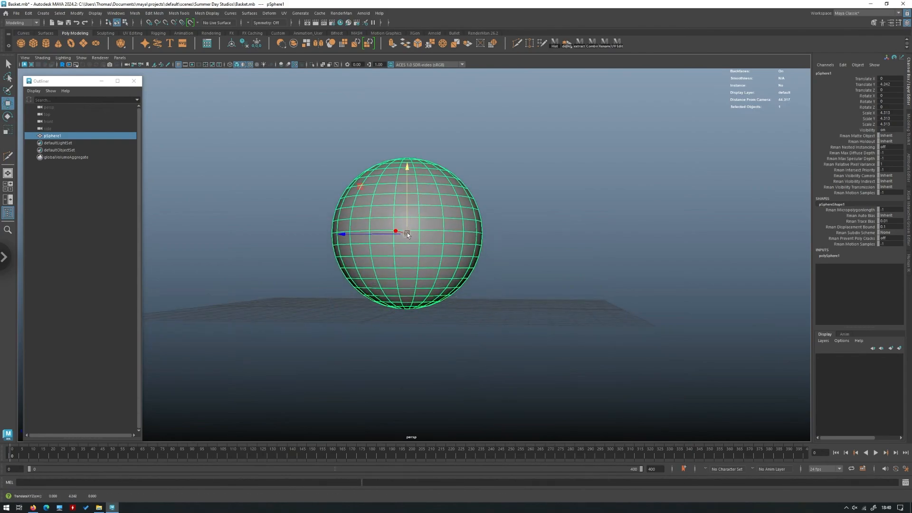
scroll(407, 232, up, 3)
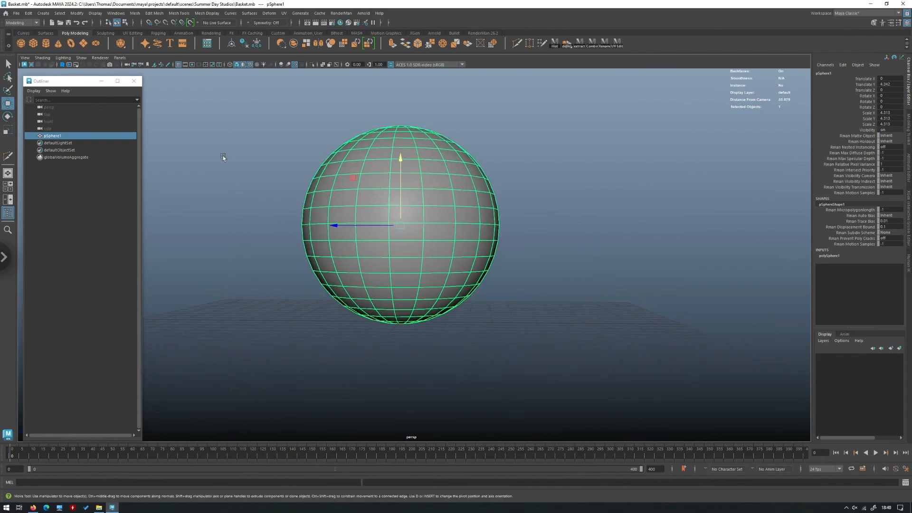
click(24, 33)
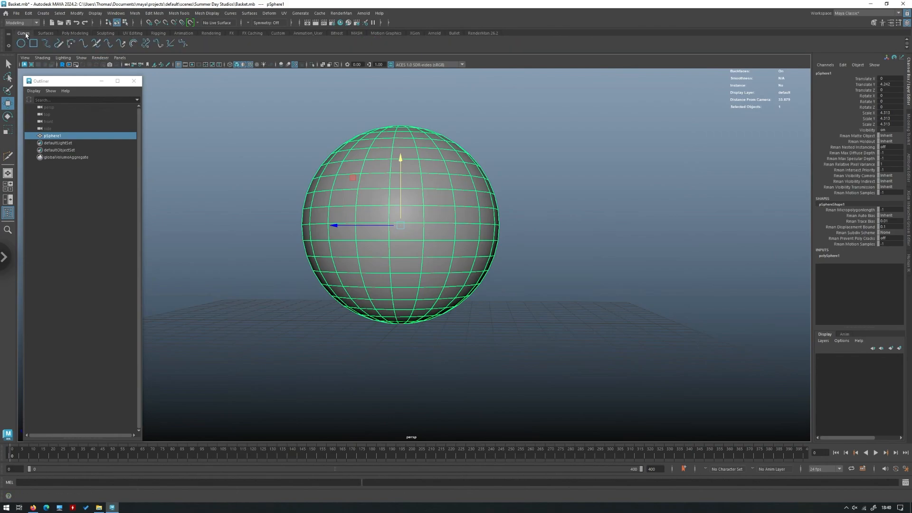
click(66, 34)
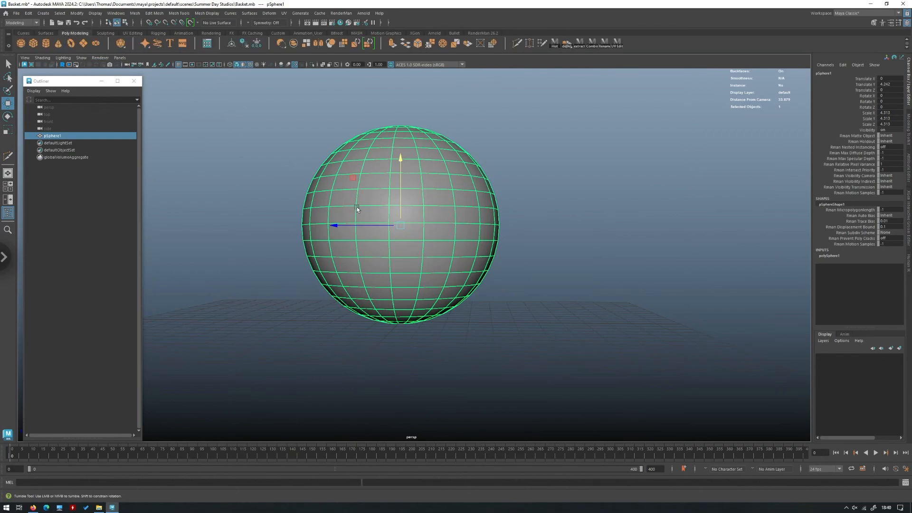
alt+middle_drag(357, 206, 417, 209)
scroll(417, 210, up, 3)
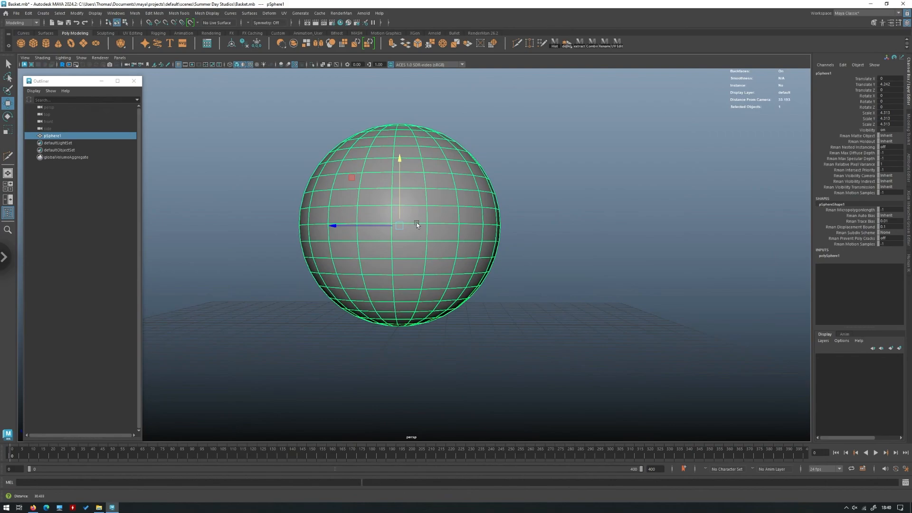
Step: Scale the sphere uniformly to about 4.579 and raise it to about 4.601 on Y
key(r)
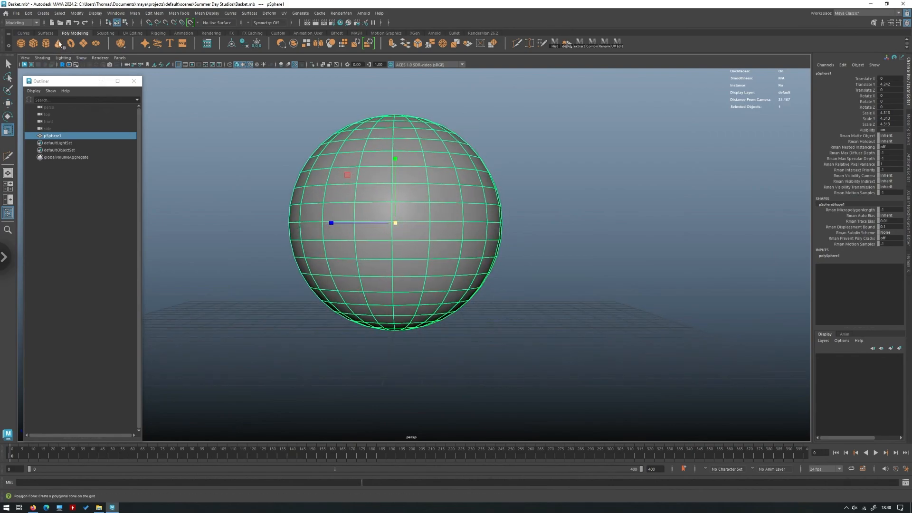
click(41, 34)
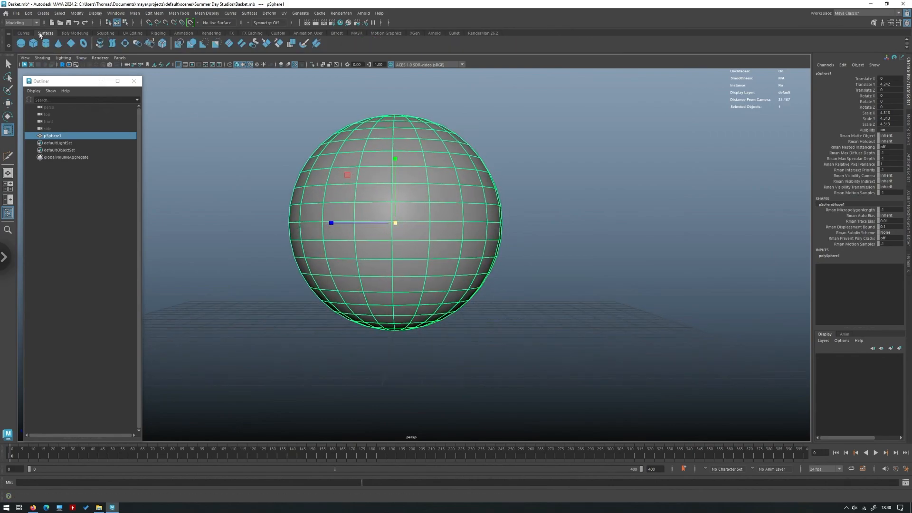
click(68, 34)
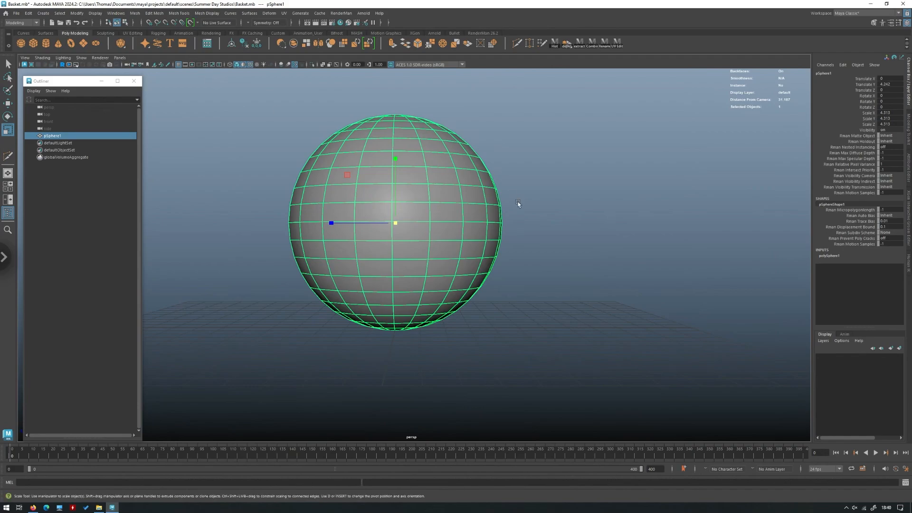
drag(396, 226, 409, 224)
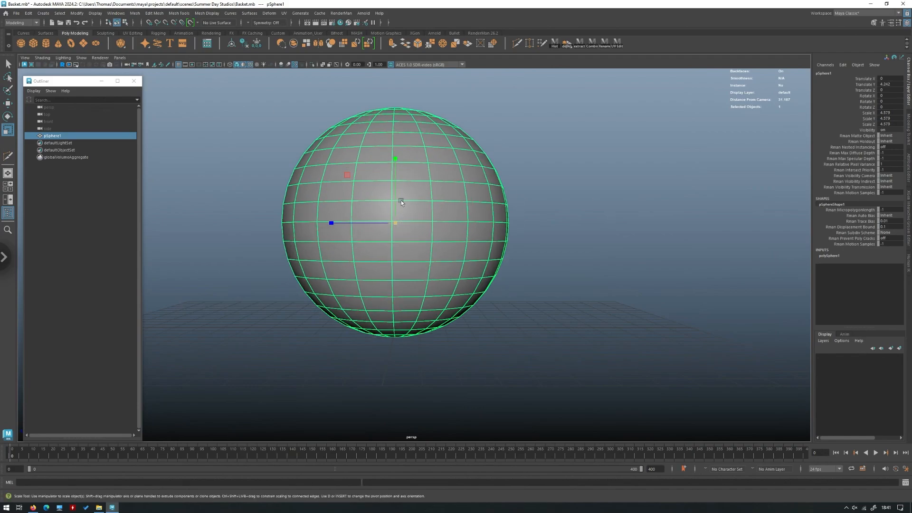
key(w)
drag(395, 192, 332, 173)
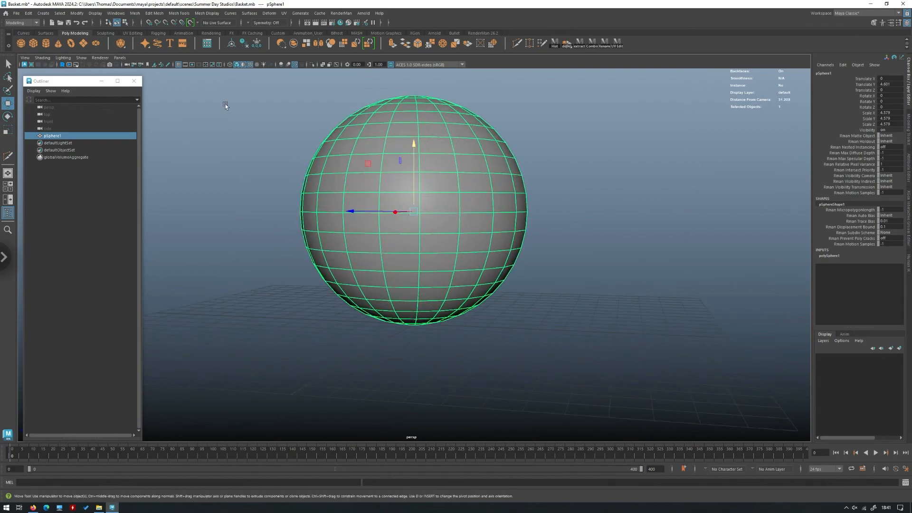
Step: Set the sphere's Subdivisions Axis to 32 in its polySphere attributes
alt+drag(478, 147, 482, 167)
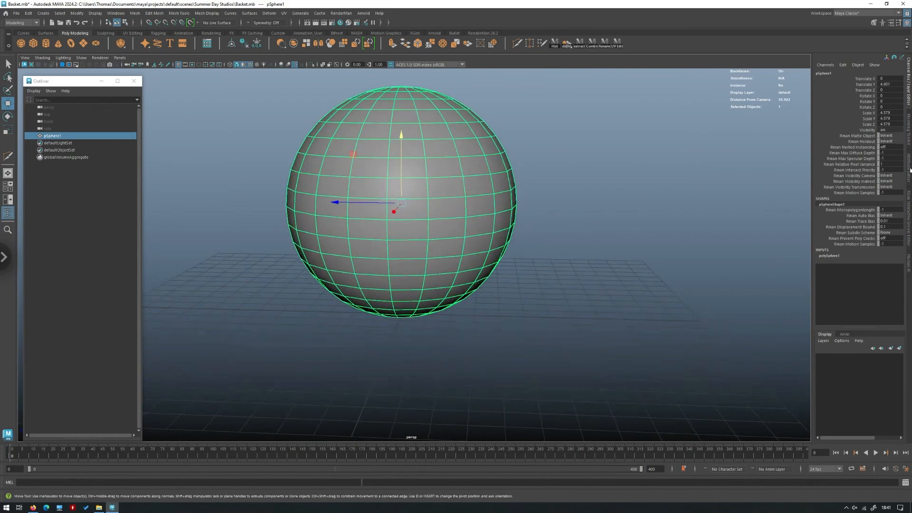
key(ctrl+a)
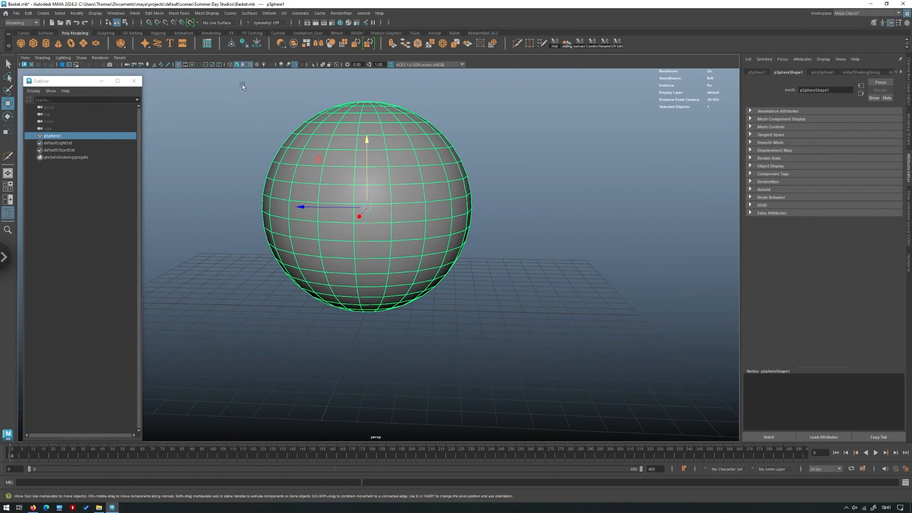
key(f)
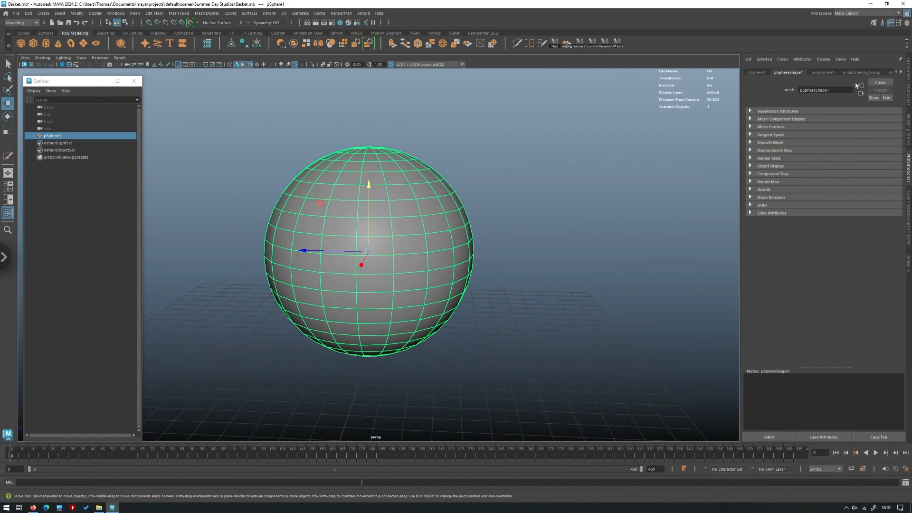
alt+drag(503, 230, 514, 213)
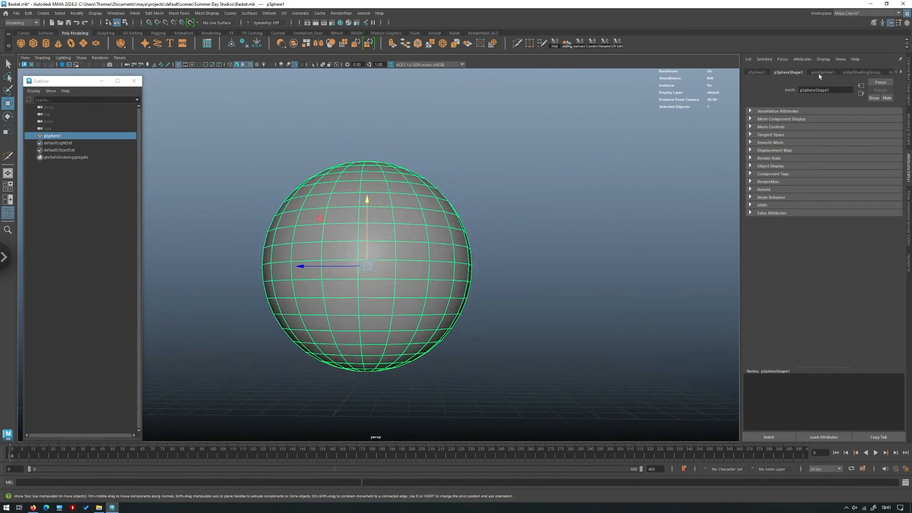
click(821, 72)
double_click(815, 136)
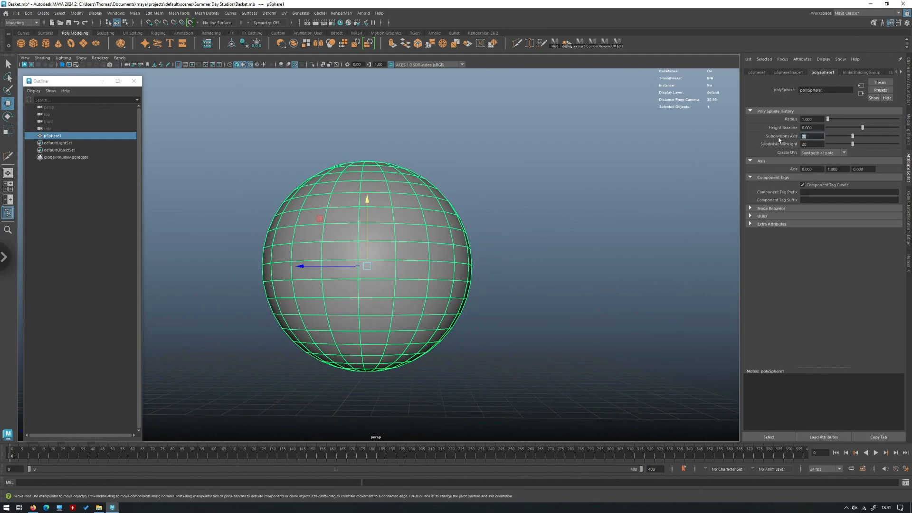
text(32)
key(Return)
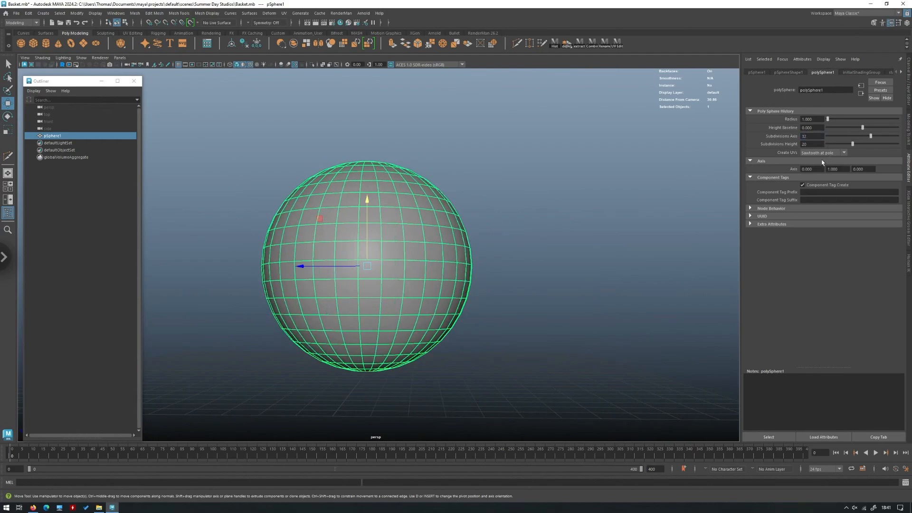
Step: Delete all faces of the sphere's upper half to leave an open bowl shape
alt+drag(499, 173, 497, 146)
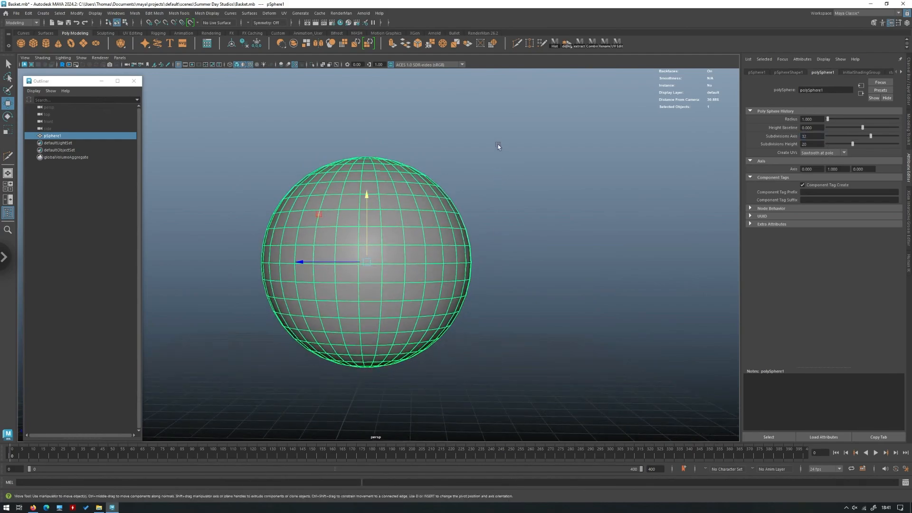
right_click(579, 118)
click(220, 171)
key(f)
drag(193, 135, 635, 271)
key(Delete)
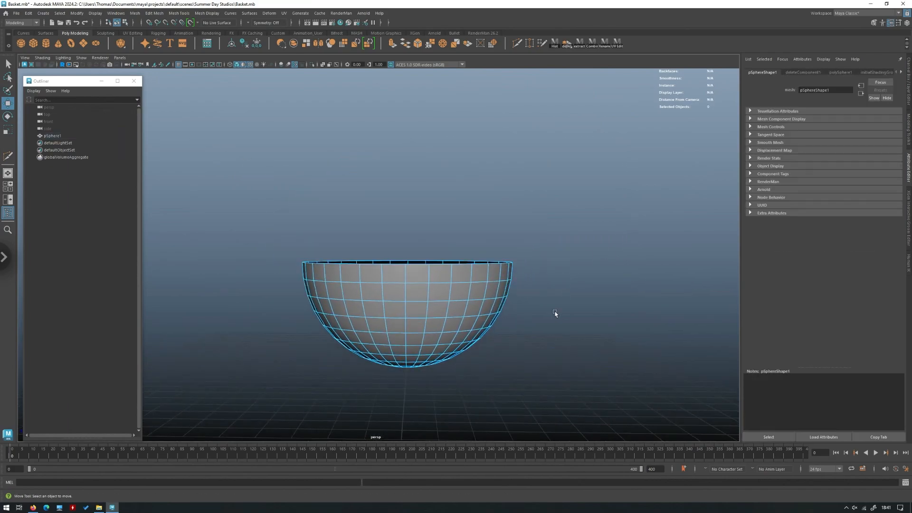
Step: Delete the lowest rows of faces to open the bowl's bottom, and return to object selection
alt+middle_drag(555, 313, 545, 245)
drag(596, 350, 222, 276)
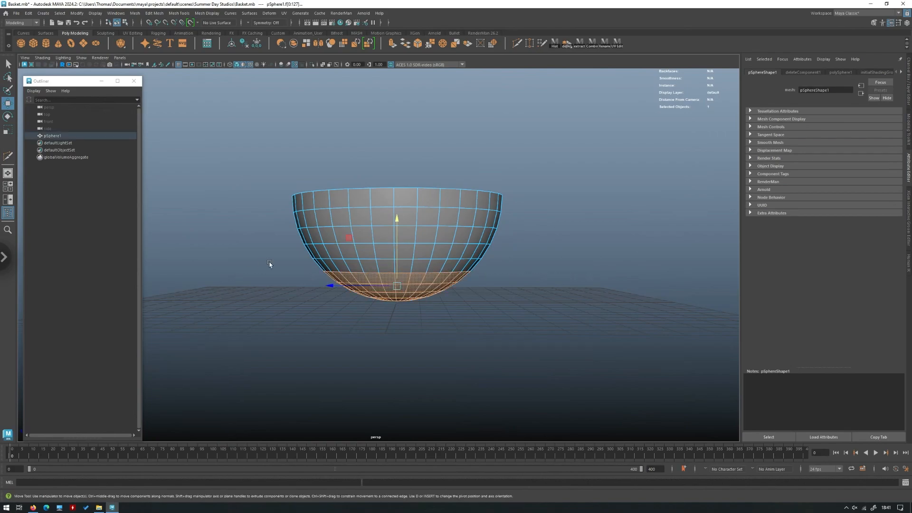
key(Delete)
right_drag(322, 236, 381, 214)
Step: Examine the bowl's horizontal edge loops by selecting them one after another from near the rim to the base
alt+drag(447, 180, 443, 257)
scroll(472, 263, up, 3)
alt+middle_drag(445, 257, 453, 292)
scroll(454, 292, up, 1)
alt+drag(383, 204, 394, 210)
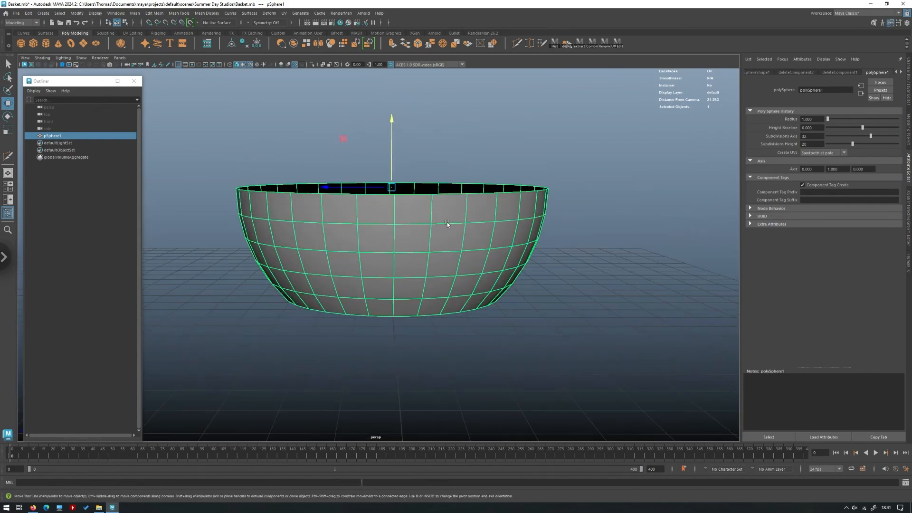
key(F10)
double_click(408, 225)
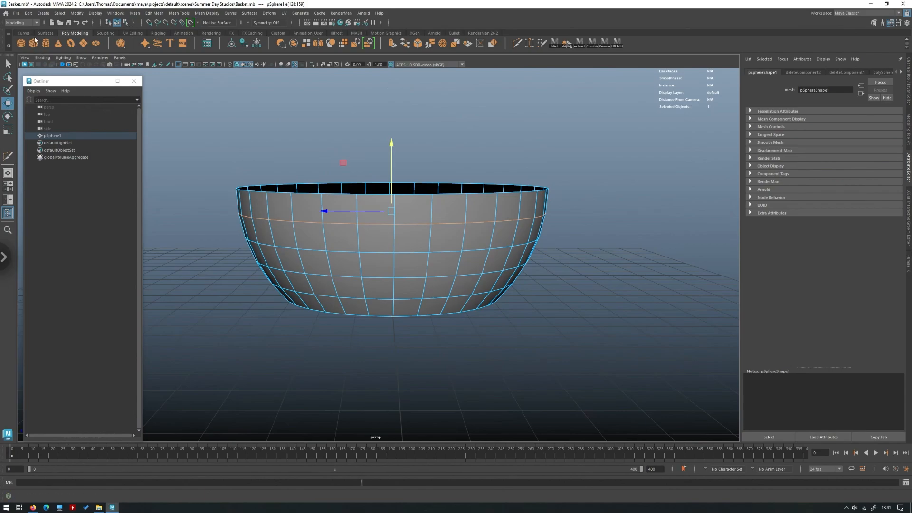
click(24, 34)
right_drag(444, 186, 418, 203)
double_click(413, 223)
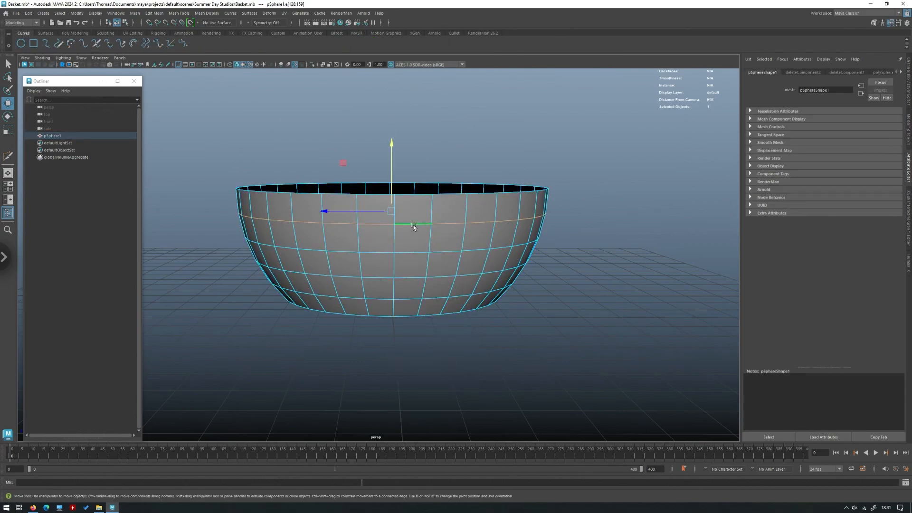
double_click(412, 254)
double_click(411, 280)
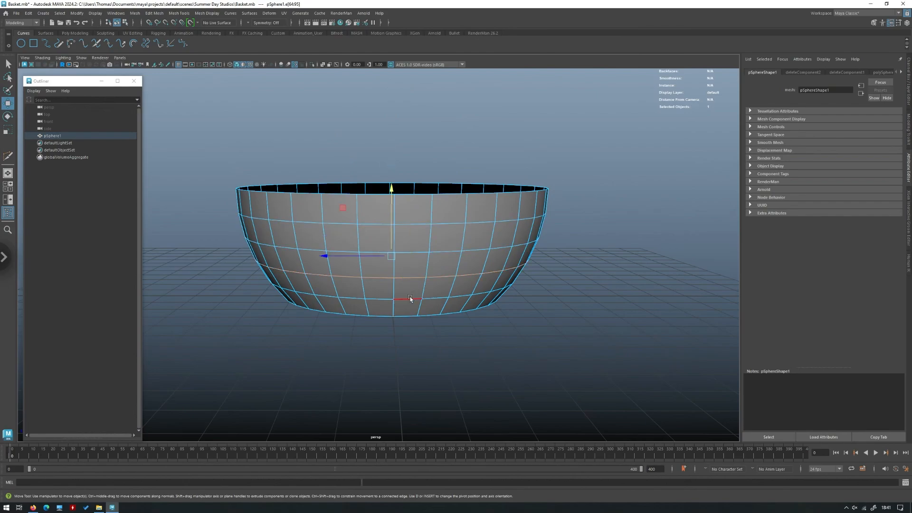
double_click(408, 300)
key(F8)
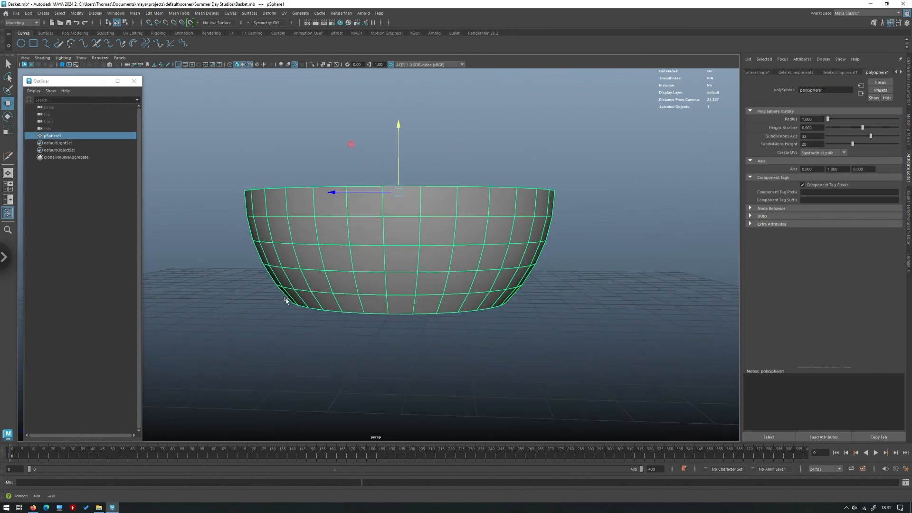
Step: Try smoothing the whole bowl mesh to increase its divisions
alt+drag(318, 244, 383, 190)
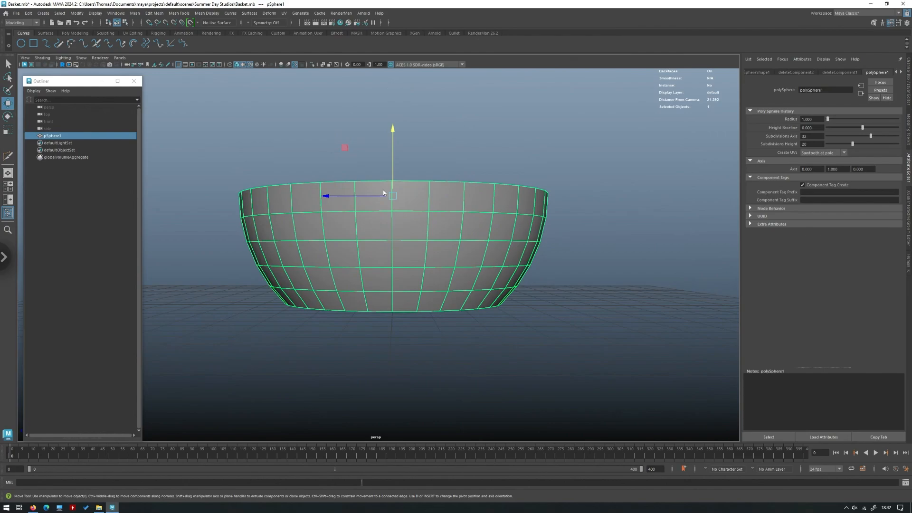
shift+right_drag(383, 190, 370, 254)
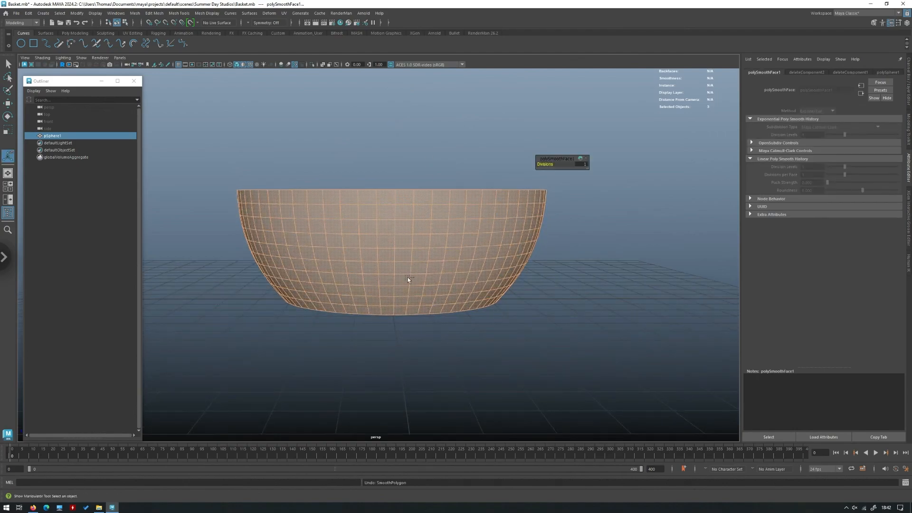
key(ctrl+z)
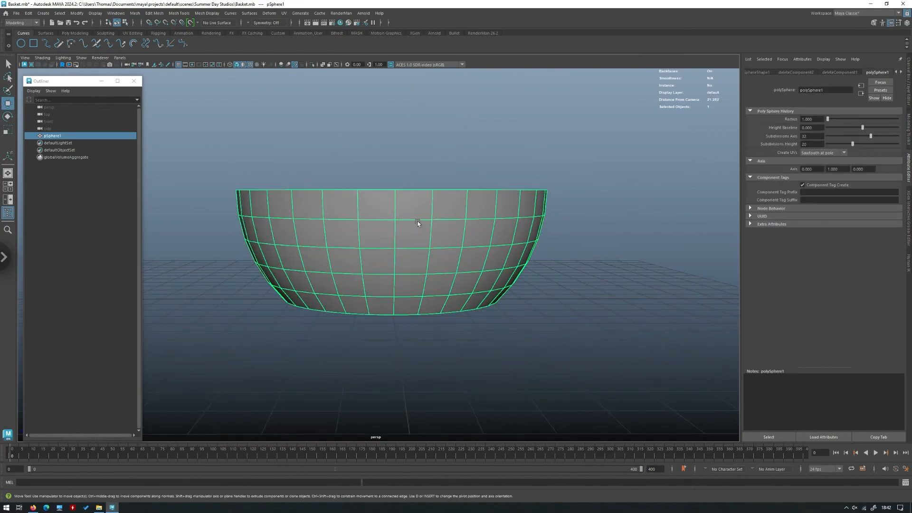
Step: Insert a centred edge loop in each horizontal face row of the bowl with the Multi-Cut tool
shift+right_drag(417, 220, 380, 209)
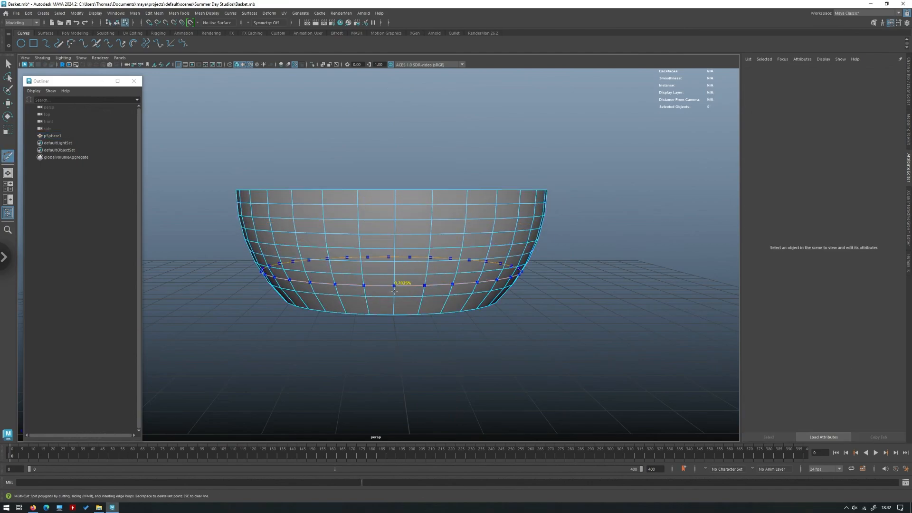
alt+drag(404, 279, 400, 272)
right_drag(371, 240, 368, 261)
key(w)
Step: Apply Edit Edge Flow to each newly inserted horizontal edge loop so it follows the bowl's curvature
double_click(373, 196)
key(g)
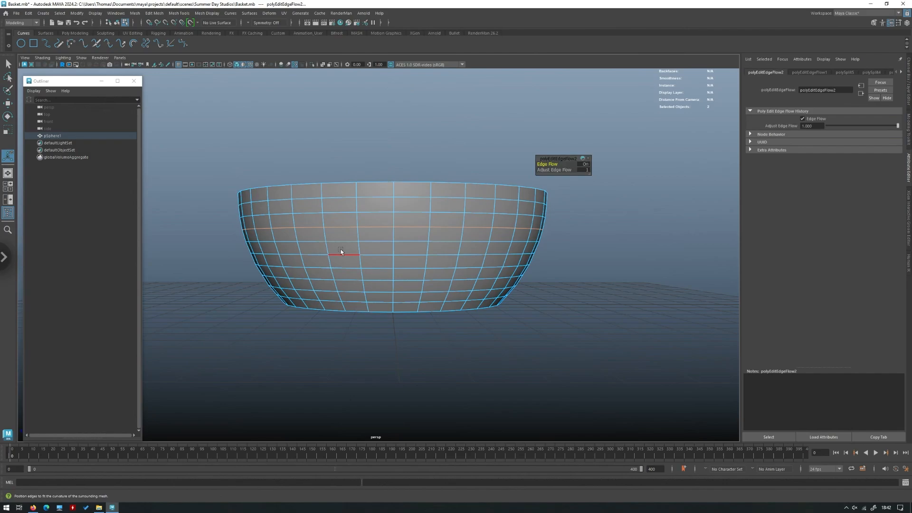
double_click(341, 253)
key(g)
double_click(346, 279)
key(g)
key(g)
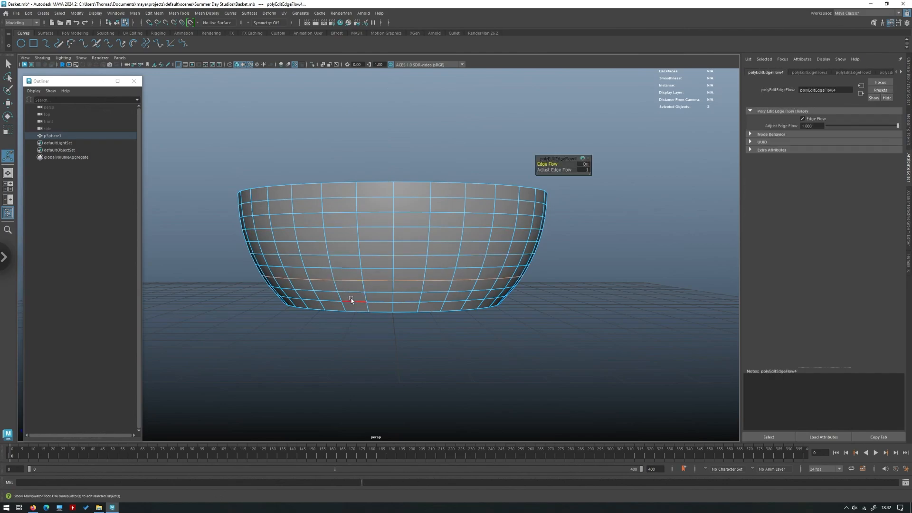
Step: Insert another centred edge loop in every horizontal face row of the bowl, from rim to base, with the Multi-Cut tool
shift+right_drag(378, 206, 312, 207)
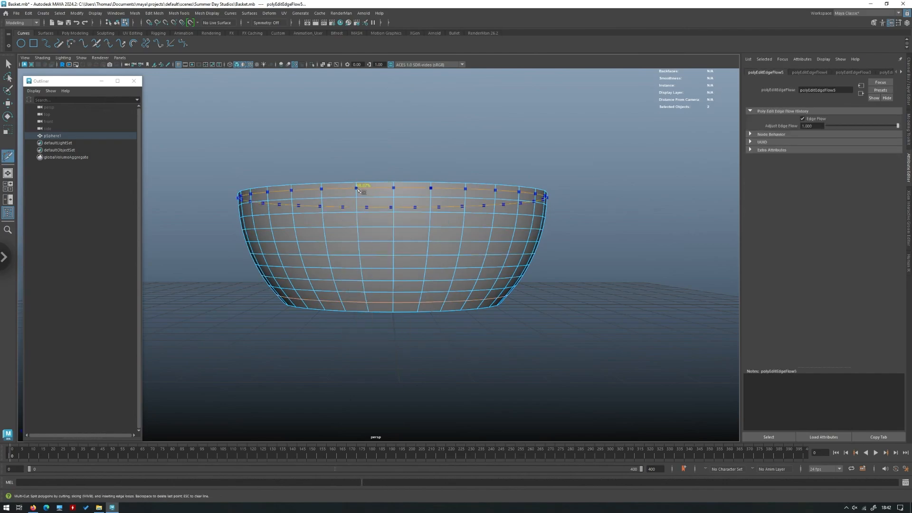
ctrl+middle_click(358, 219)
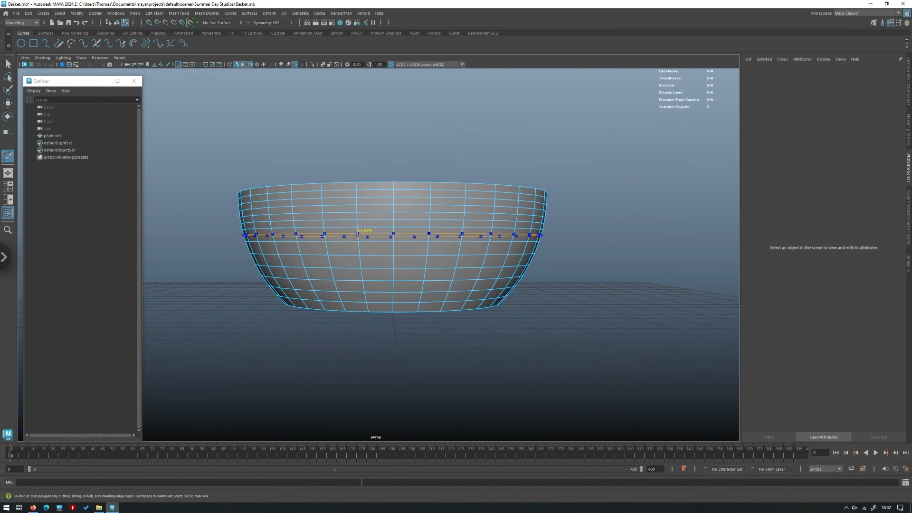
ctrl+middle_click(358, 234)
ctrl+middle_click(359, 248)
ctrl+middle_click(361, 261)
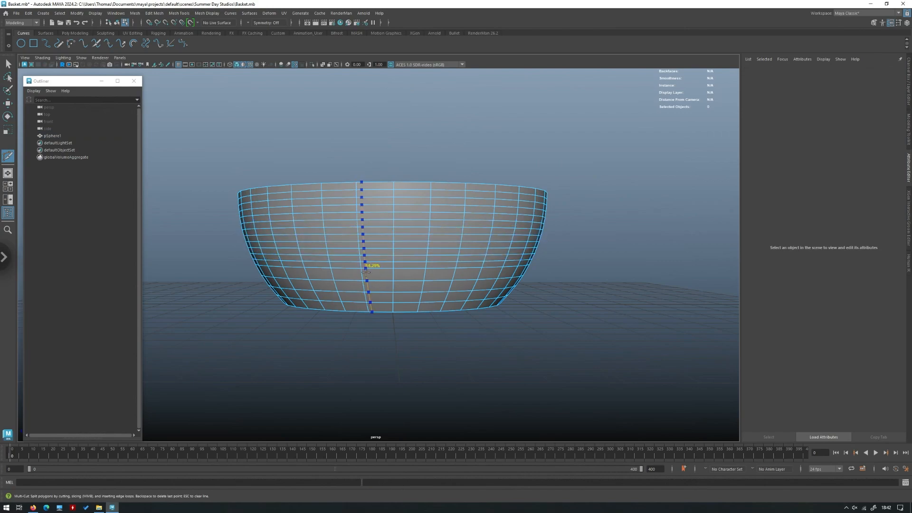
ctrl+middle_click(365, 274)
ctrl+middle_click(366, 285)
ctrl+middle_click(365, 298)
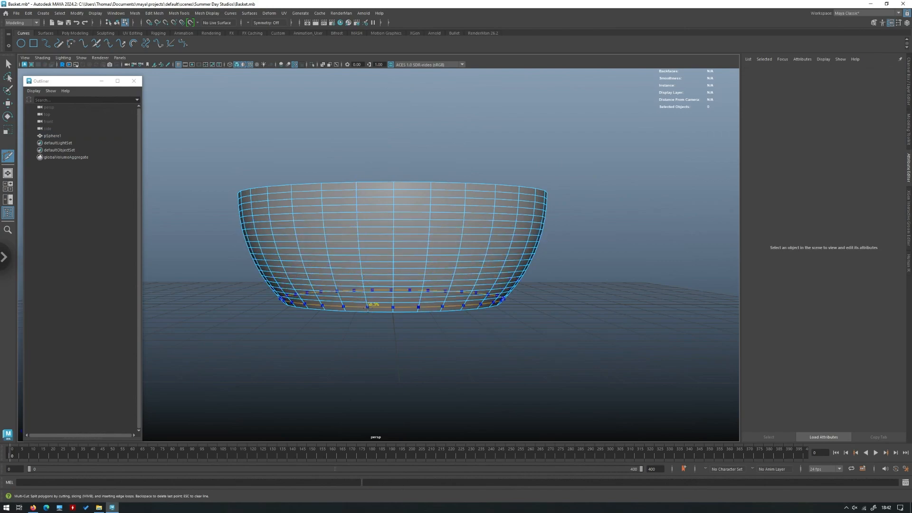
ctrl+middle_click(367, 307)
key(w)
right_drag(377, 234, 446, 165)
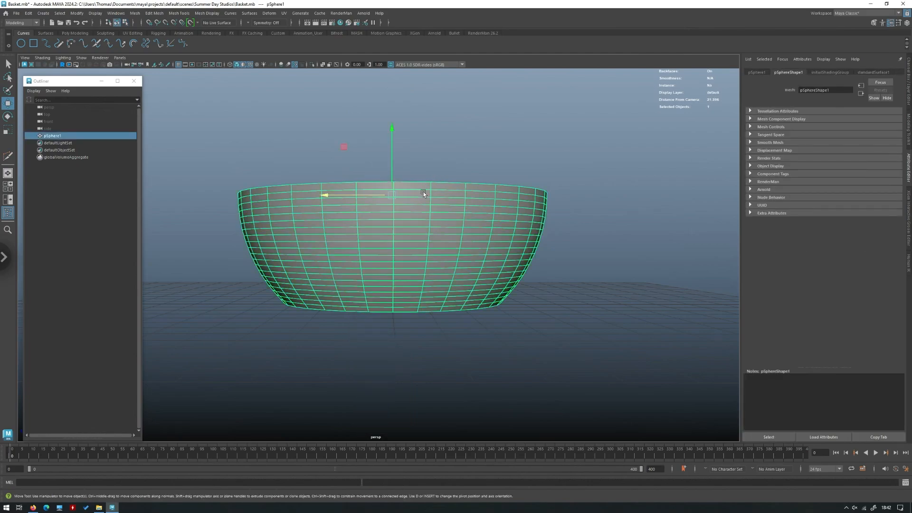
Step: Convert the first horizontal edge loop below the bowl's rim into a curve with Polygon Edges to Curve
mouse_move(422, 233)
alt+mouse_down()
mouse_move(421, 258)
mouse_move(414, 234)
alt+mouse_up()
right_drag(411, 228, 410, 189)
key(q)
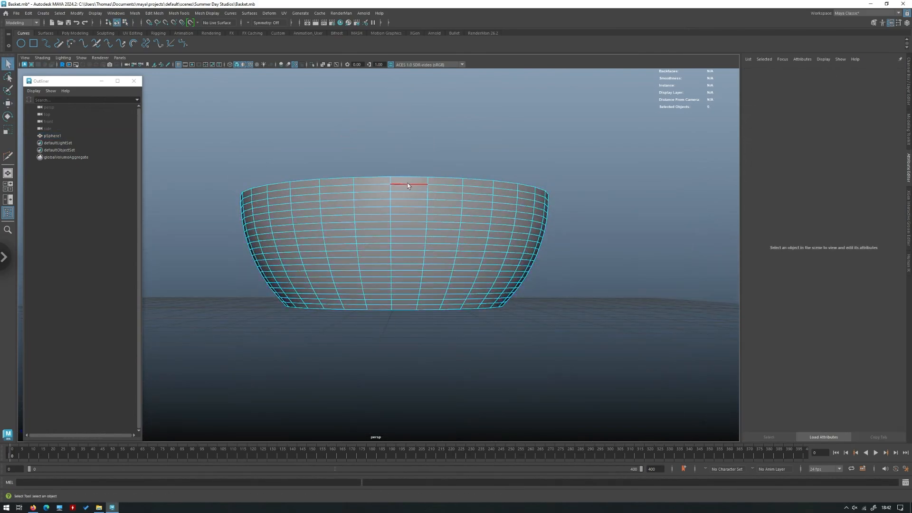
double_click(407, 184)
scroll(286, 145, up, 4)
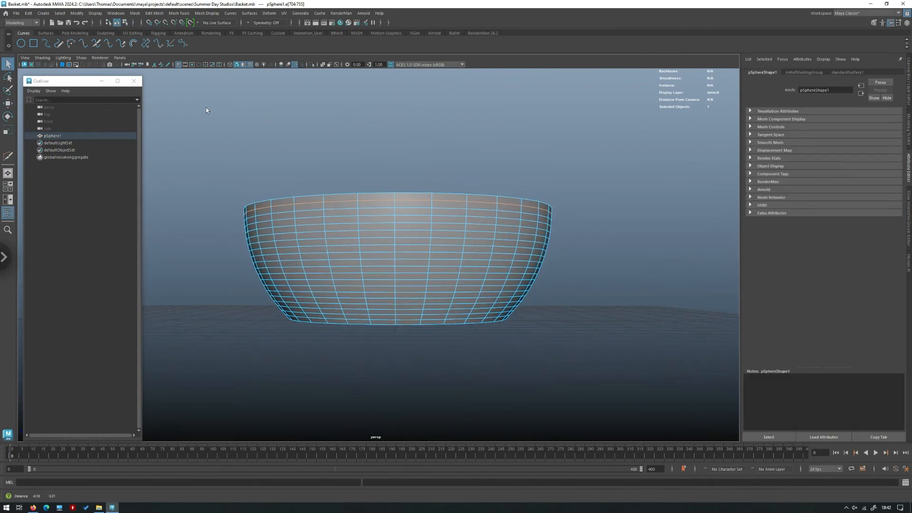
click(77, 14)
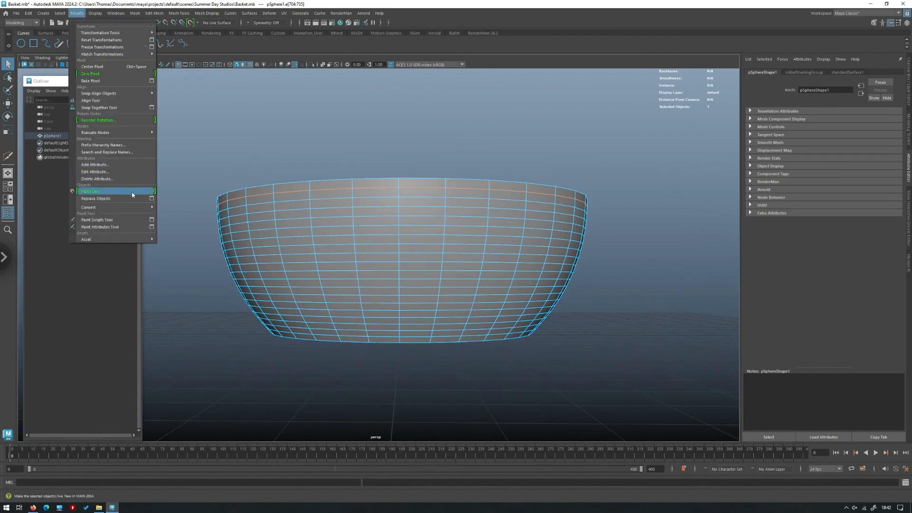
mouse_move(121, 210)
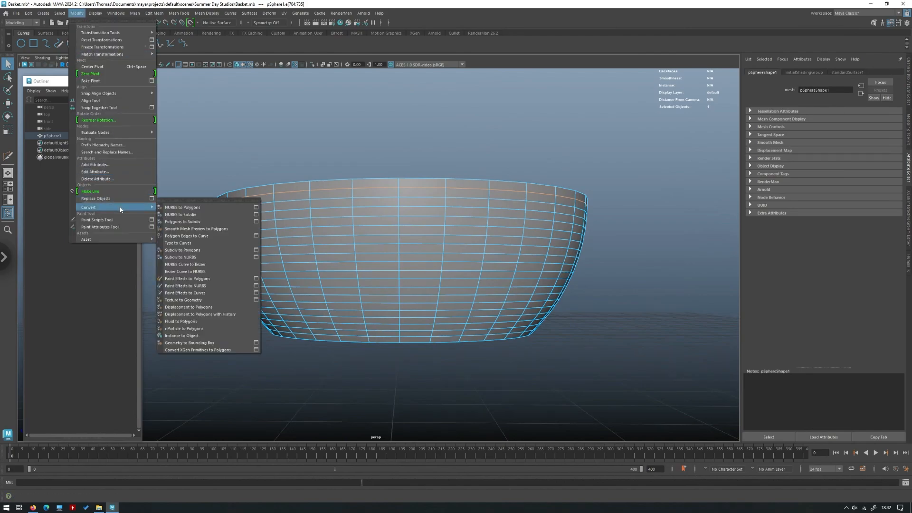
click(199, 236)
Step: Isolate the extracted curve to examine its shape, and bring the bowl back into view
alt+drag(312, 202, 307, 204)
key(w)
key(ctrl+1)
click(307, 127)
alt+drag(380, 160, 403, 188)
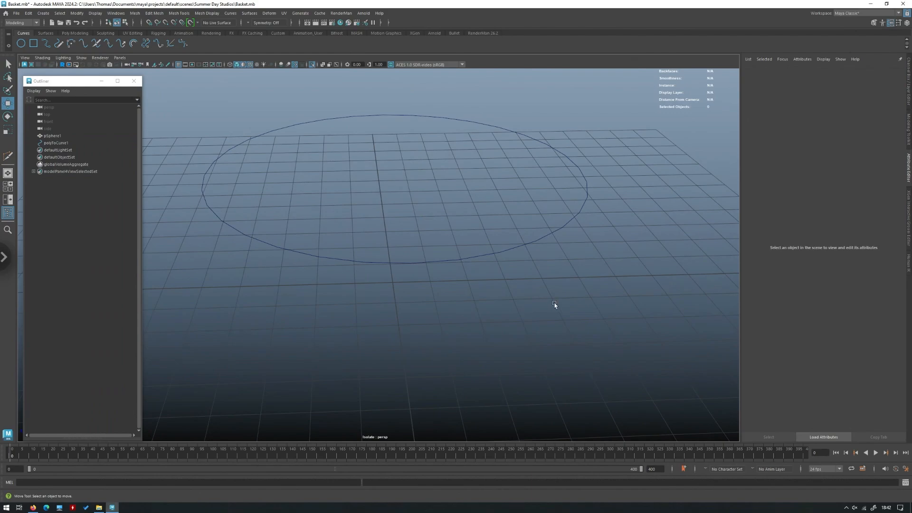
click(362, 125)
key(ctrl+1)
alt+drag(478, 218, 479, 244)
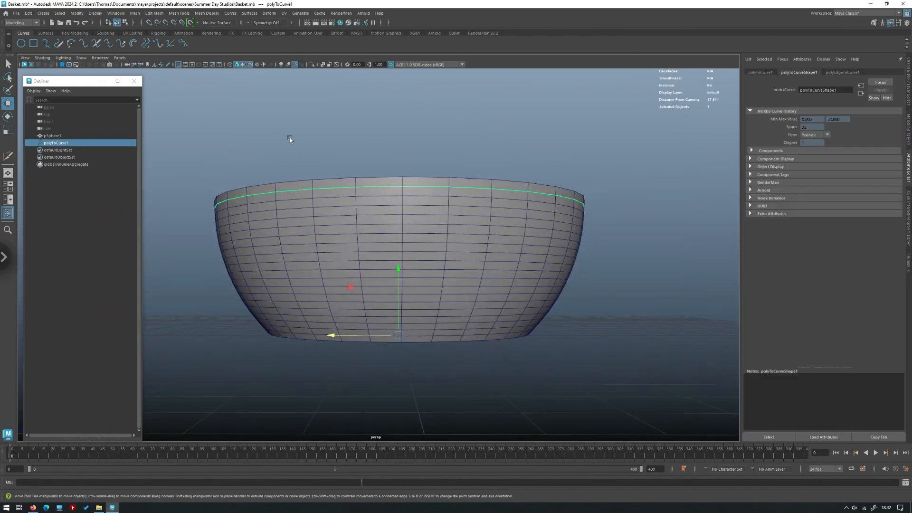
Step: Convert the bowl's horizontal edge loops, from the second below the rim down into the lower wall, into separate curves one by one
click(377, 211)
right_drag(362, 147, 363, 139)
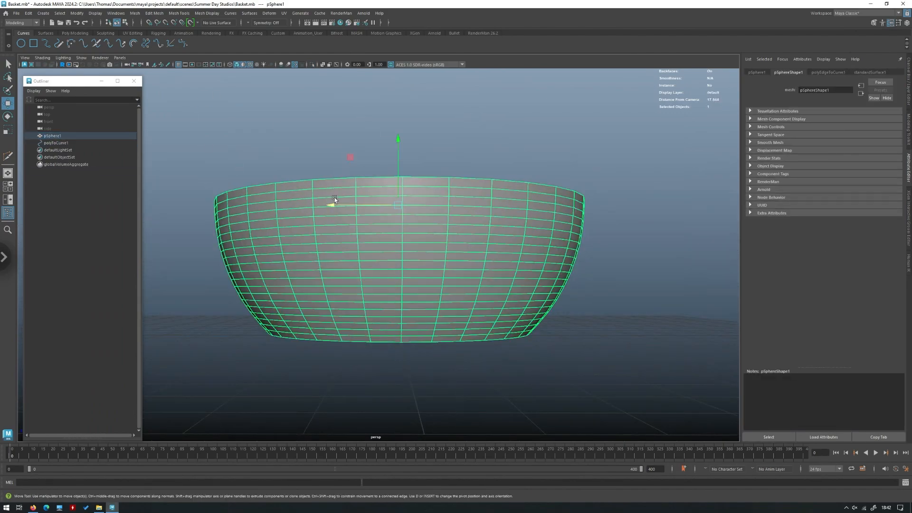
double_click(334, 198)
key(g)
right_click(335, 171)
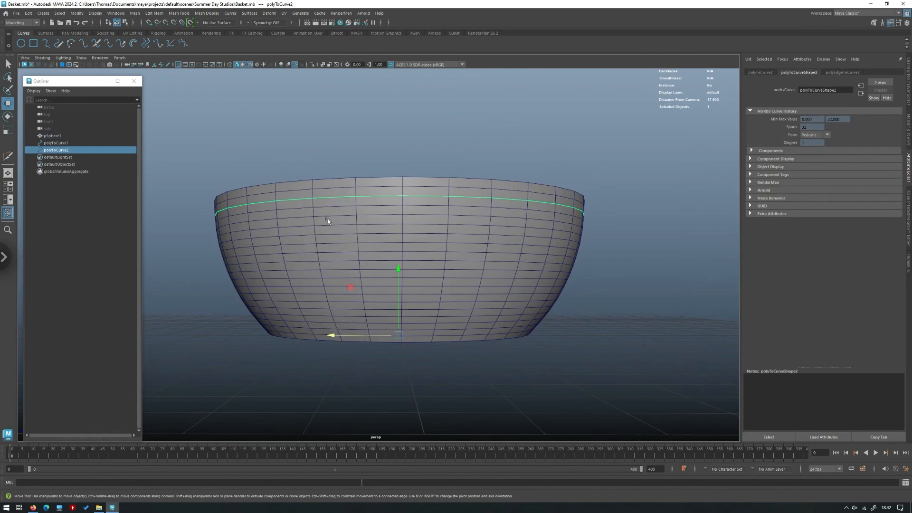
click(327, 218)
right_drag(332, 143, 295, 142)
double_click(295, 208)
key(g)
double_click(295, 219)
key(g)
click(289, 239)
double_click(291, 226)
key(g)
click(288, 240)
double_click(288, 236)
key(g)
double_click(291, 244)
key(g)
click(295, 227)
double_click(304, 270)
key(g)
double_click(299, 278)
double_click(309, 286)
key(g)
double_click(311, 294)
key(g)
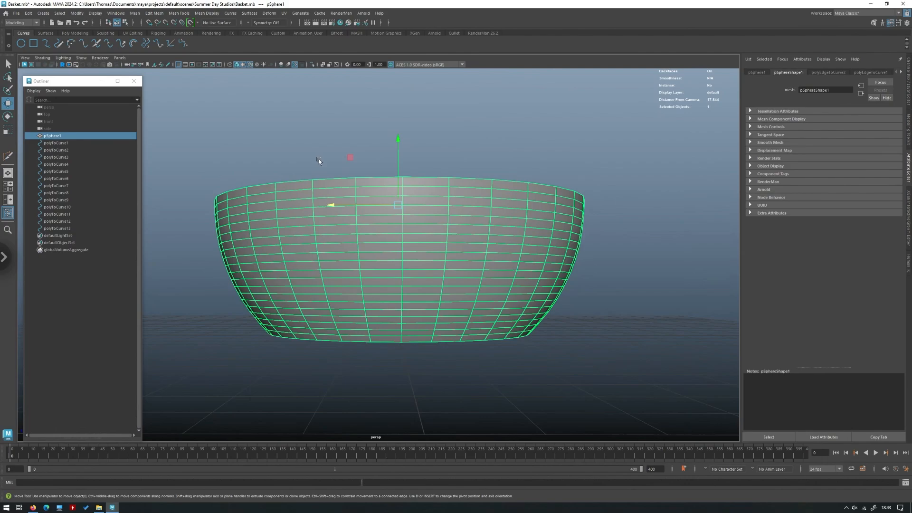
Step: Convert the remaining horizontal edge loops near the base of the bowl into individual curves
double_click(314, 301)
key(g)
double_click(316, 308)
key(g)
double_click(318, 318)
key(g)
key(g)
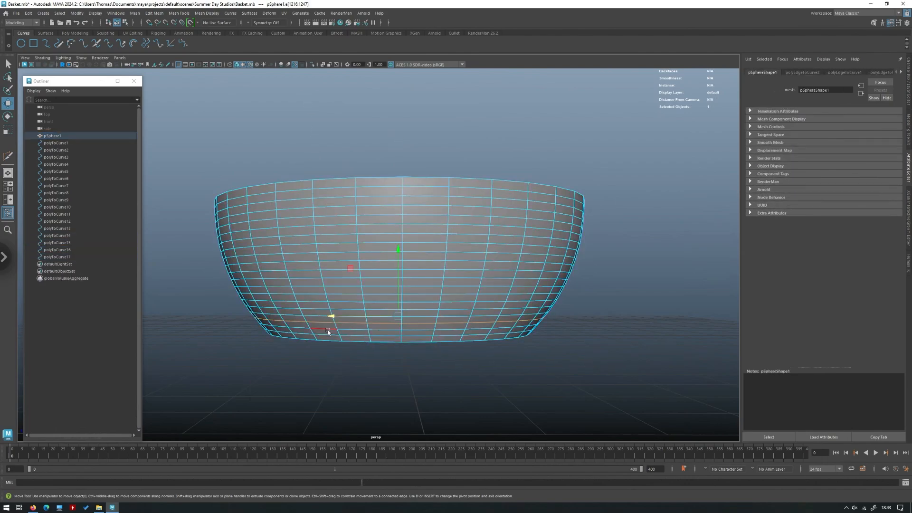
double_click(328, 330)
key(g)
double_click(326, 335)
key(g)
Step: Convert the bowl's bottom border loop and its top rim loop into curves
right_click(314, 225)
right_drag(314, 225, 314, 205)
double_click(348, 341)
key(g)
right_drag(333, 247, 332, 227)
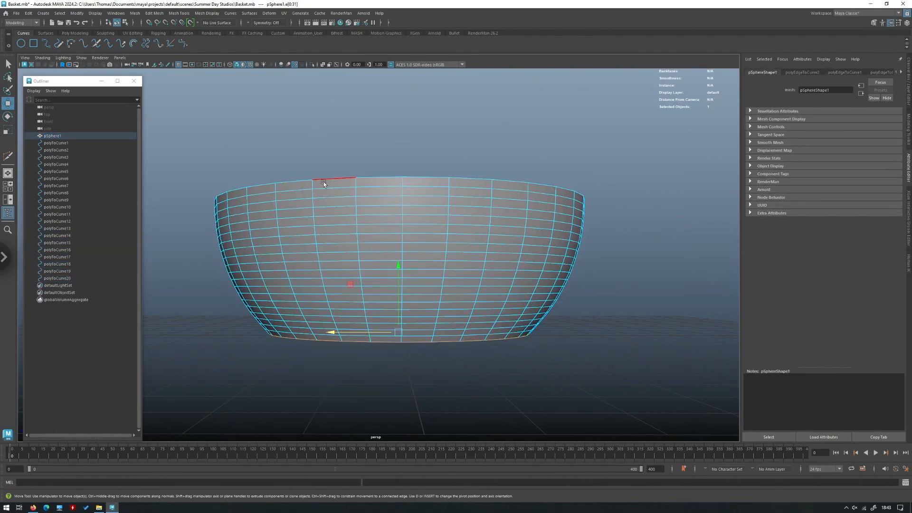
double_click(326, 180)
key(g)
Step: Select all the extracted curves to check them against the bowl, and hide the bowl mesh
shift+click(60, 144)
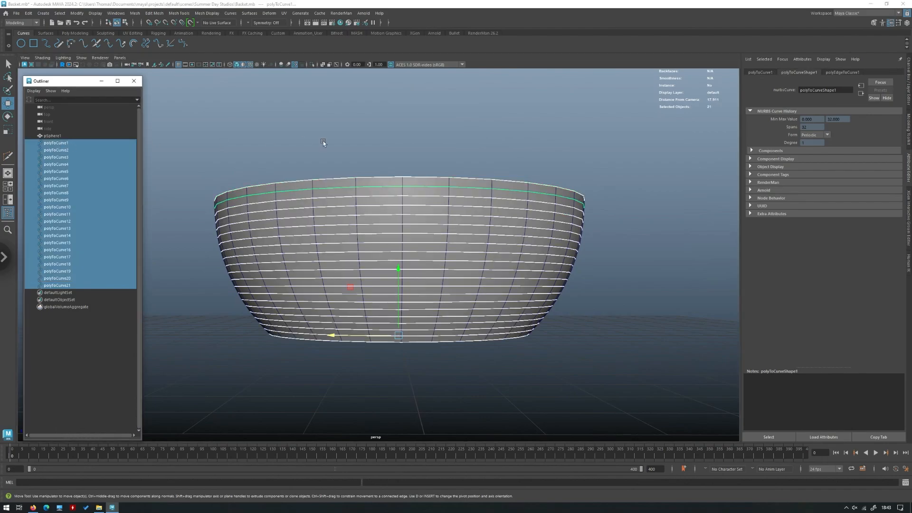
alt+drag(387, 259, 375, 288)
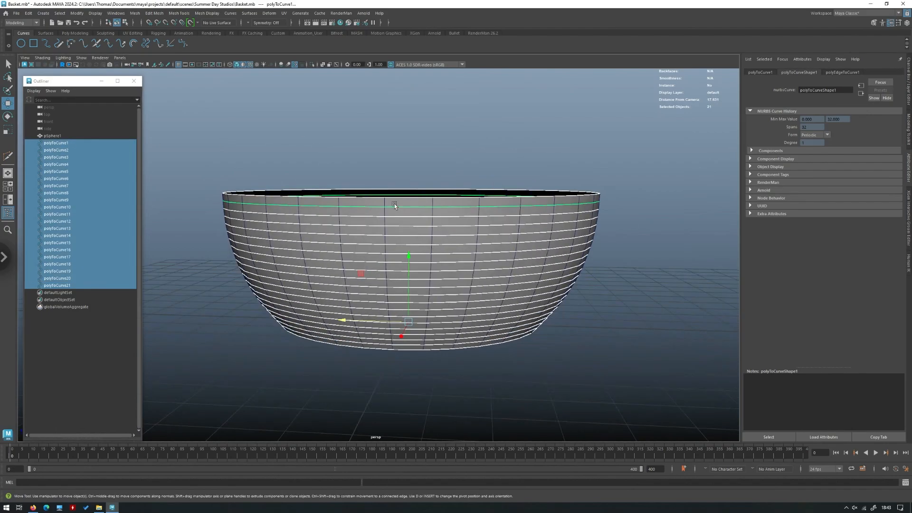
click(70, 137)
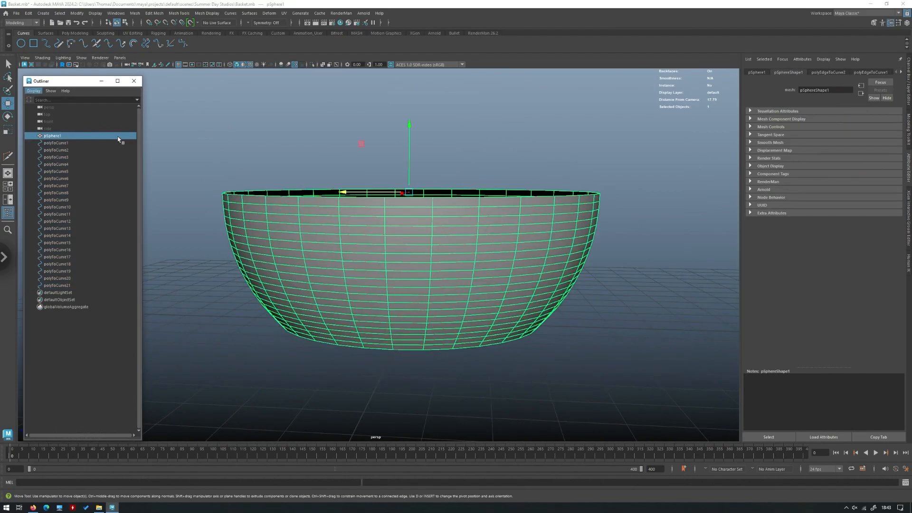
key(h)
mouse_move(325, 230)
alt+mouse_down()
mouse_move(332, 210)
mouse_move(332, 243)
mouse_move(335, 224)
alt+mouse_up()
click(385, 107)
alt+drag(459, 121, 469, 202)
scroll(458, 208, up, 4)
Step: Create a NURBS circle at the centre of the grid and scale it down to a small profile
click(21, 43)
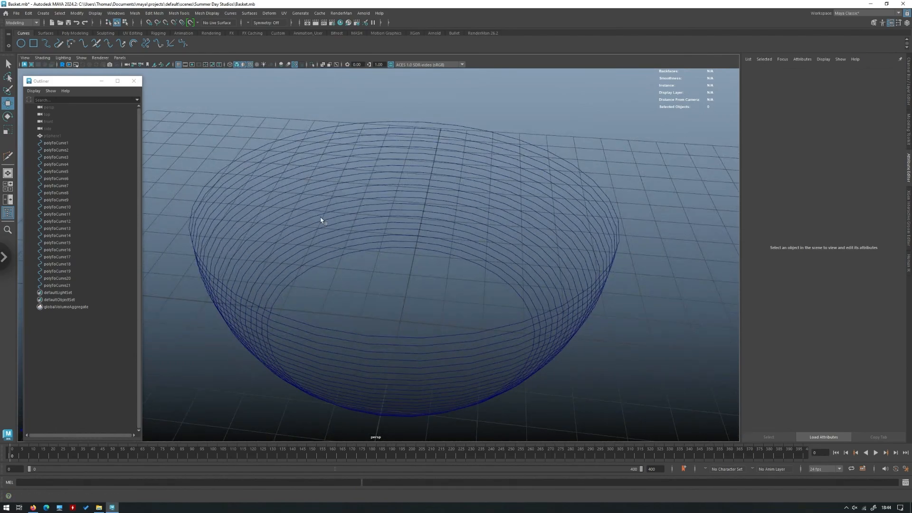
click(21, 43)
alt+drag(316, 186, 345, 260)
key(r)
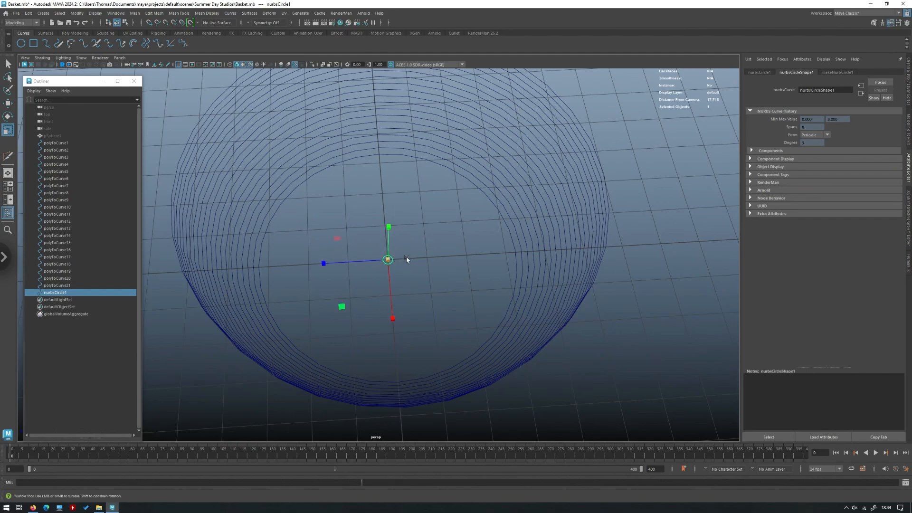
alt+drag(407, 269, 400, 306)
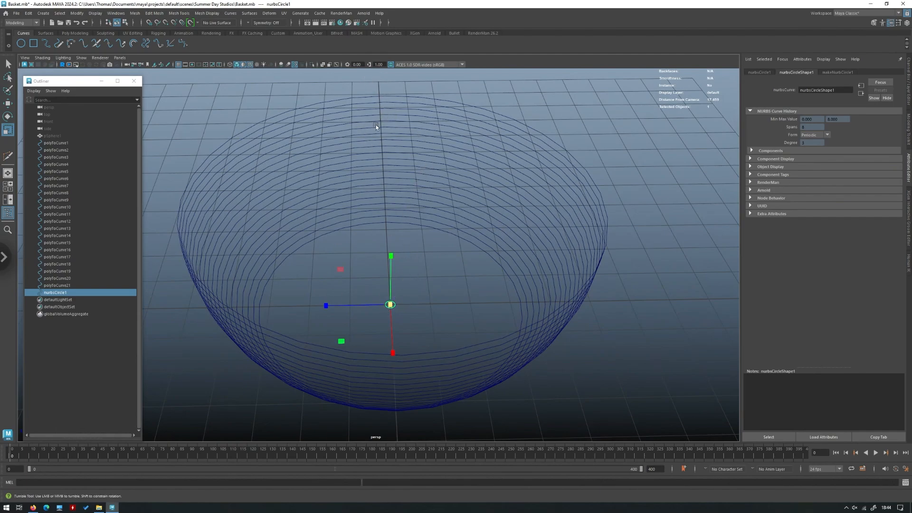
Step: Try extruding the small circle along the basket's rim curve into a tube and check its thickness
alt+drag(375, 125, 359, 262)
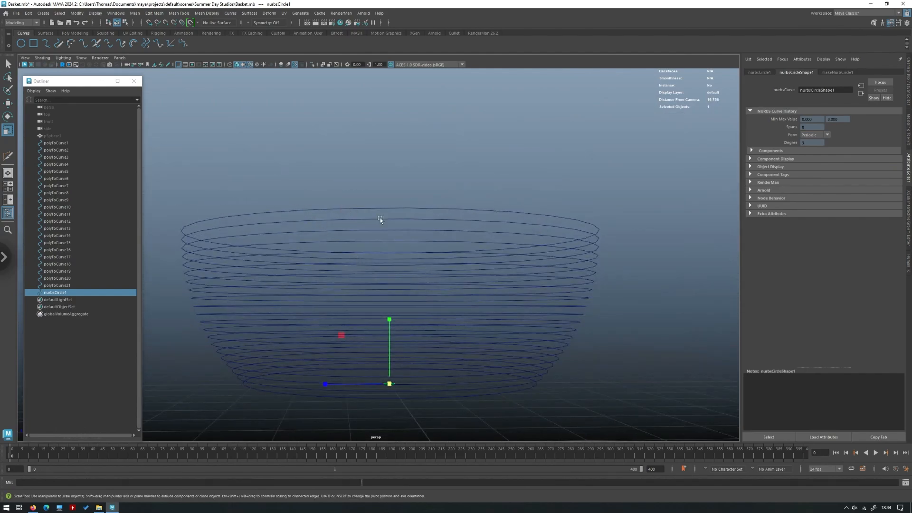
mouse_move(401, 218)
alt+mouse_down()
mouse_move(409, 279)
mouse_move(425, 252)
mouse_move(412, 213)
alt+mouse_up()
shift+click(410, 188)
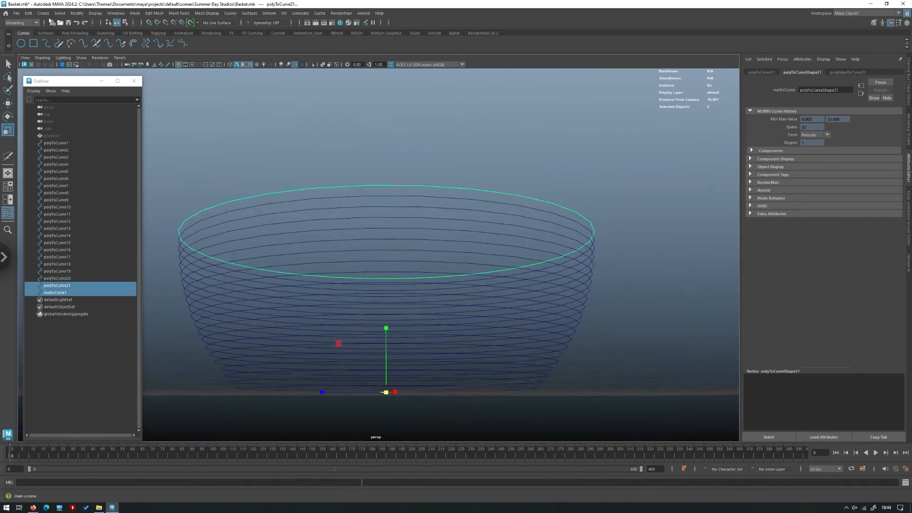
click(45, 34)
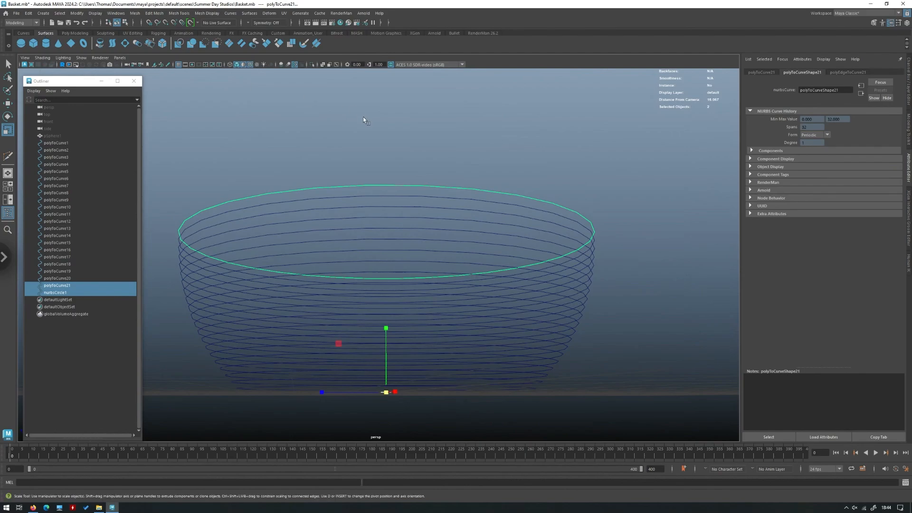
alt+drag(366, 147, 391, 227)
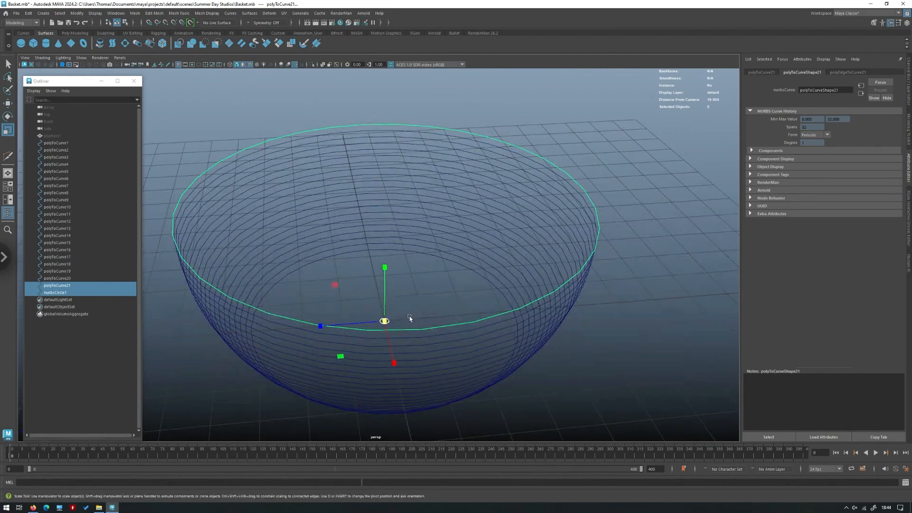
alt+drag(411, 318, 400, 281)
click(400, 281)
drag(356, 261, 411, 299)
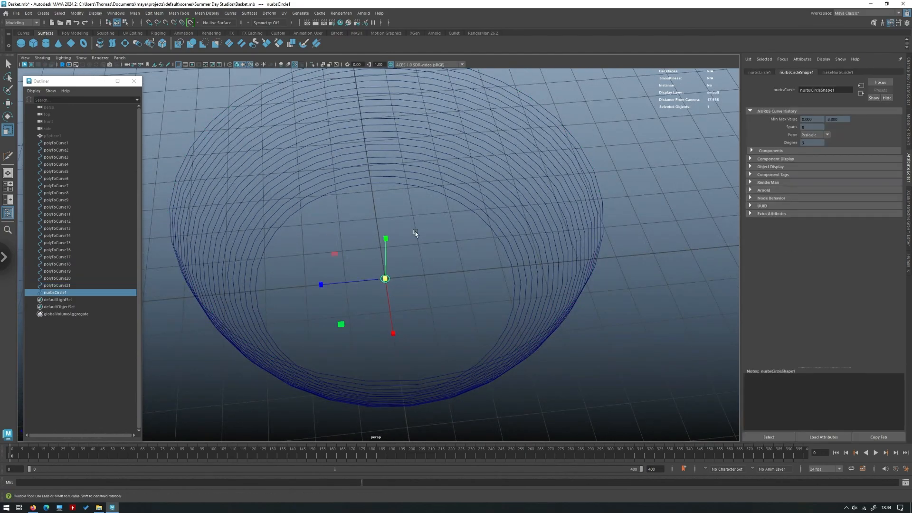
alt+drag(415, 234, 419, 222)
shift+click(435, 190)
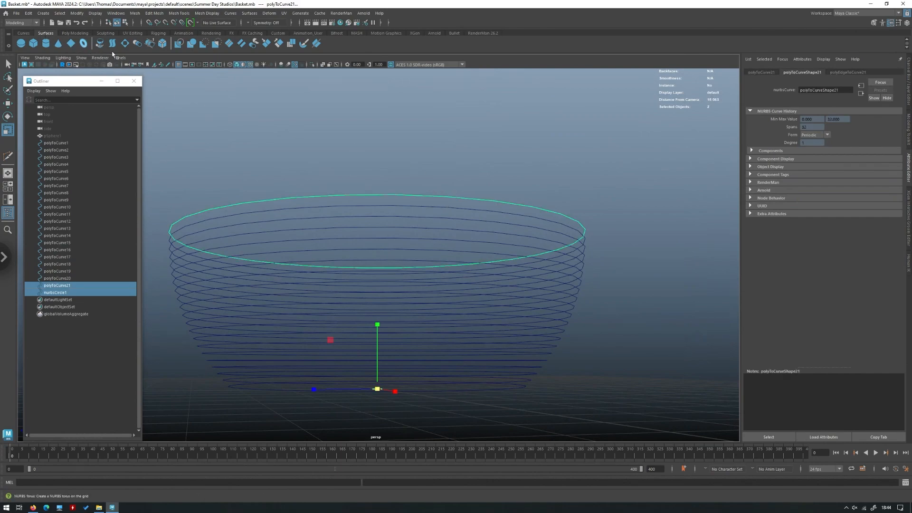
click(138, 44)
click(360, 150)
alt+drag(397, 130, 321, 221)
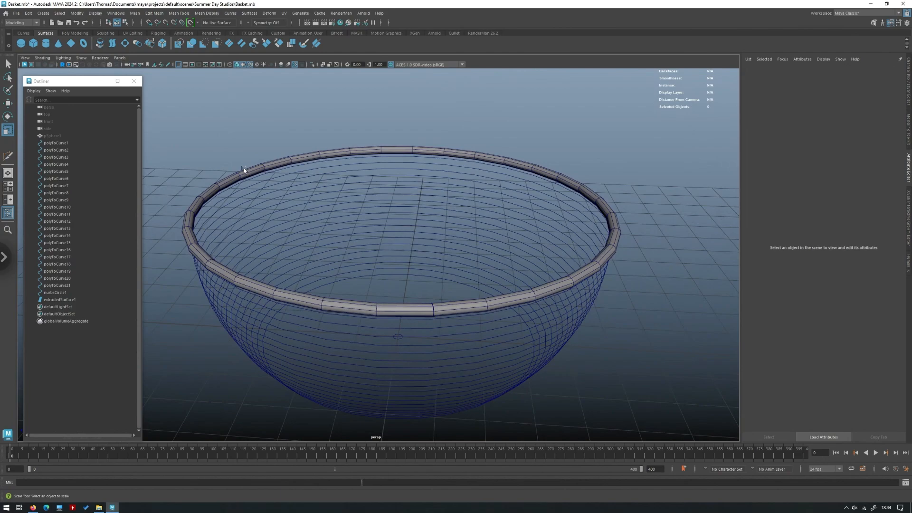
alt+drag(522, 205, 285, 179)
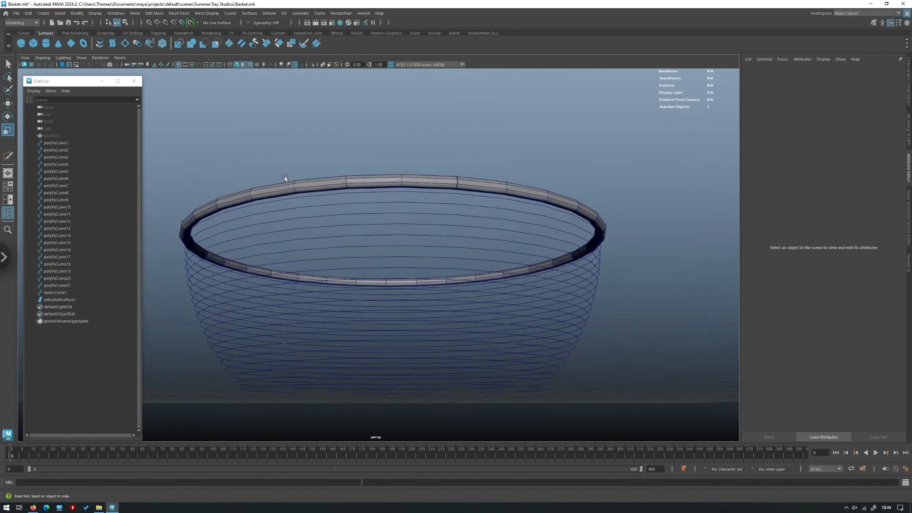
alt+drag(443, 175, 417, 248)
Step: Delete the extruded rim tube and scale the profile circle down slightly
click(400, 272)
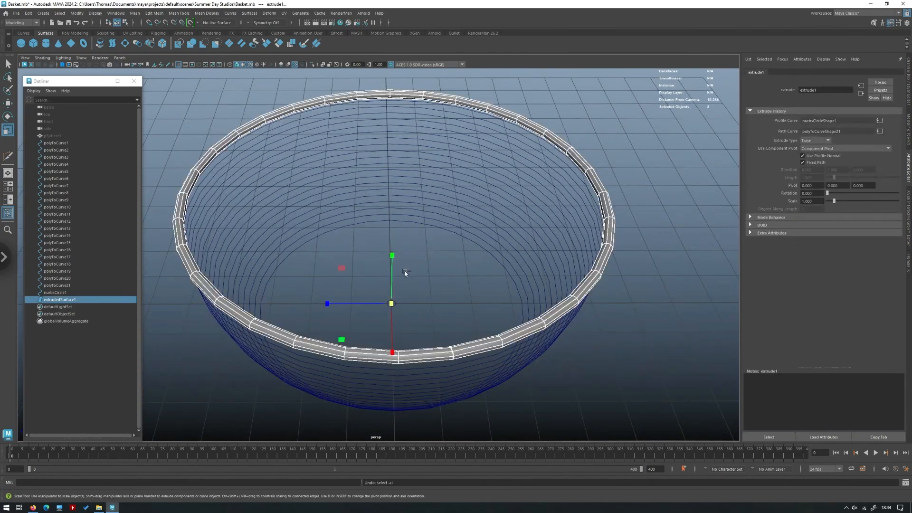
key(Delete)
drag(394, 309, 390, 306)
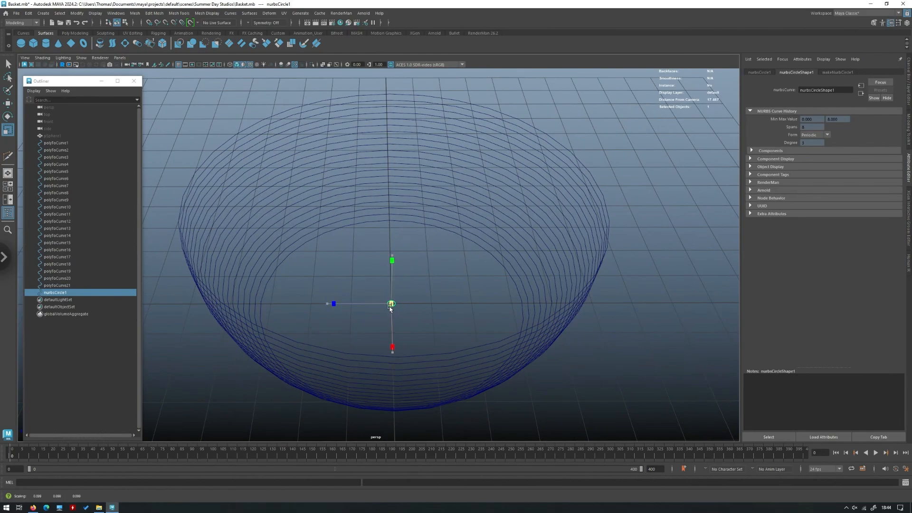
click(427, 296)
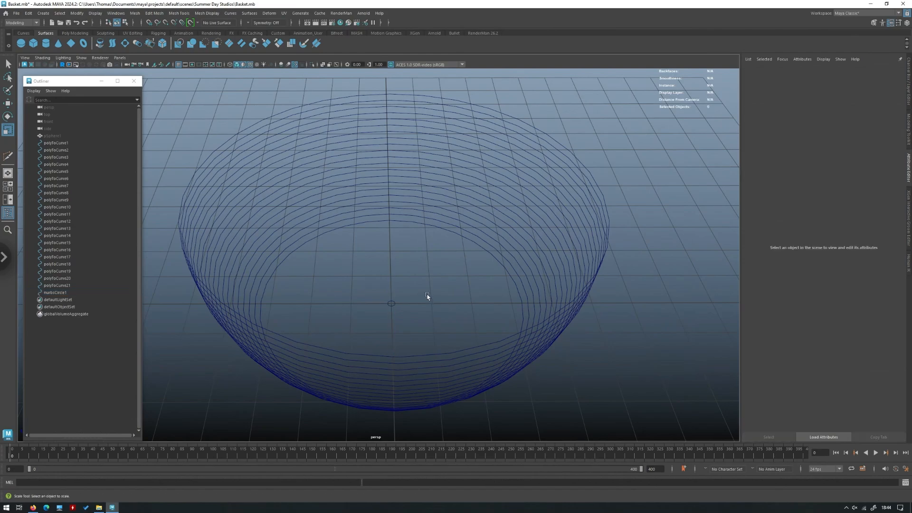
Step: Extrude the reduced profile circle along the basket's rim curve
click(392, 303)
shift+click(394, 96)
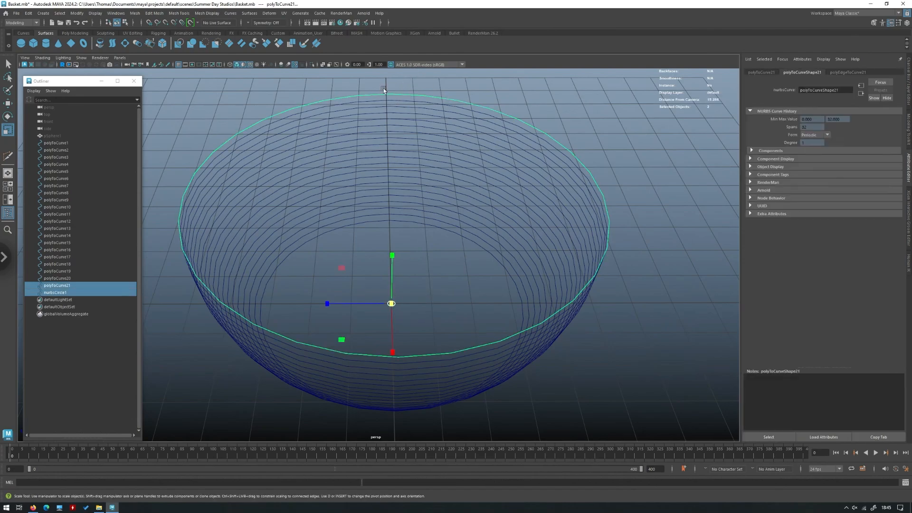
click(150, 43)
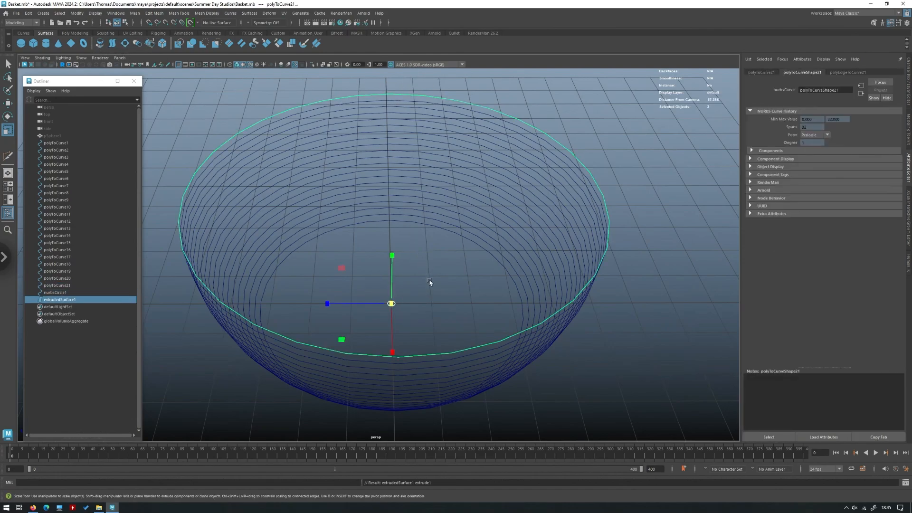
Step: Try extruding the profile circle along the first curve below the basket's rim and compare the two tubes
alt+drag(414, 297, 388, 219)
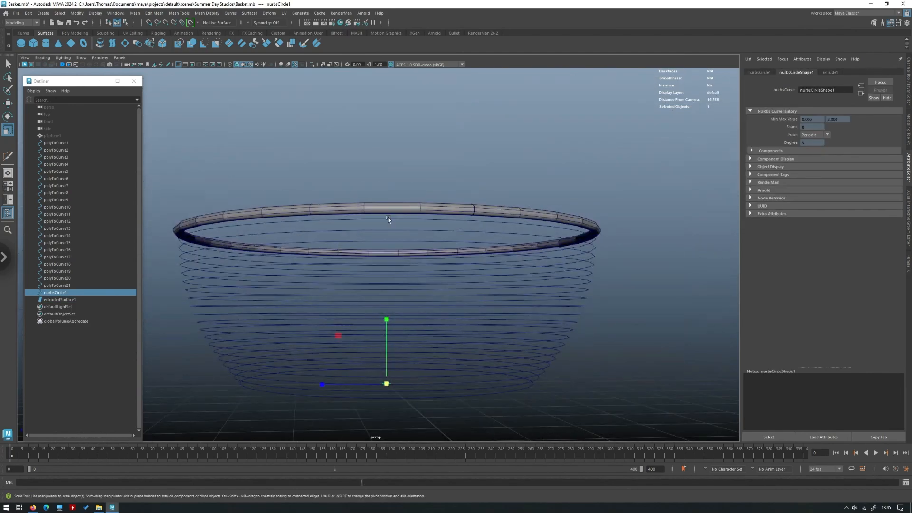
shift+click(357, 220)
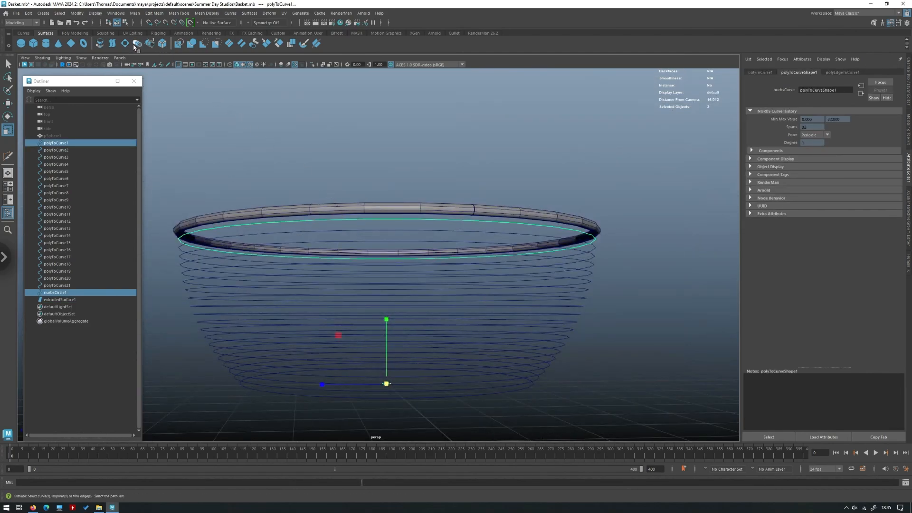
click(137, 44)
click(430, 138)
alt+drag(436, 136, 415, 216)
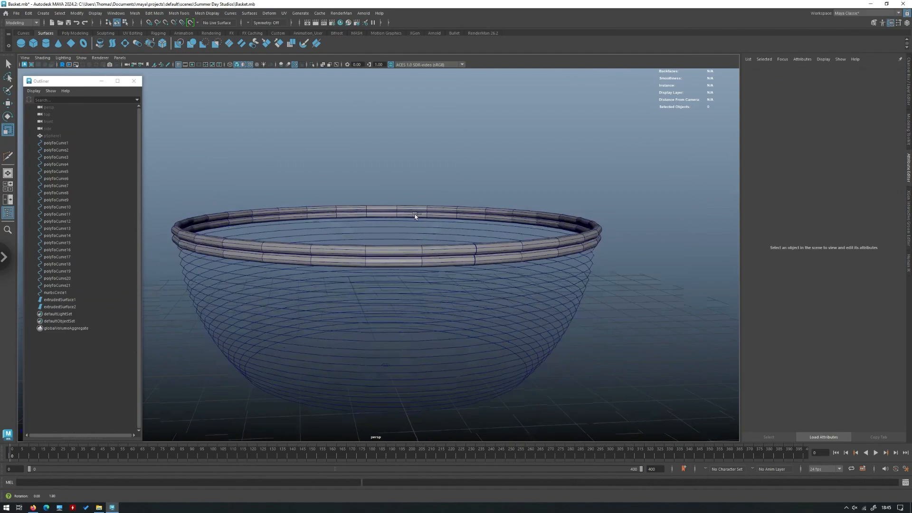
Step: Undo the extruded tubes and try scaling the profile circle down further
key(ctrl+z)
key(ctrl+z)
key(ctrl+z)
key(ctrl+z)
key(ctrl+z)
key(ctrl+z)
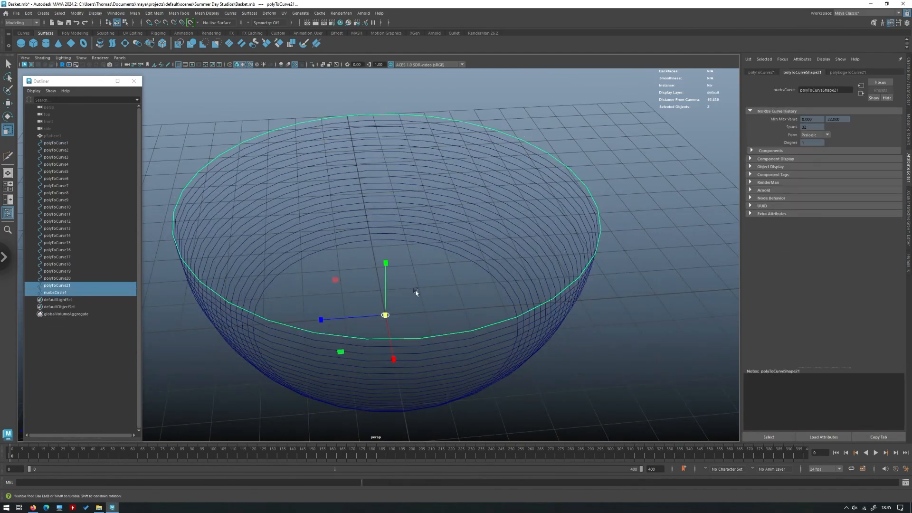
alt+drag(416, 293, 386, 293)
click(386, 291)
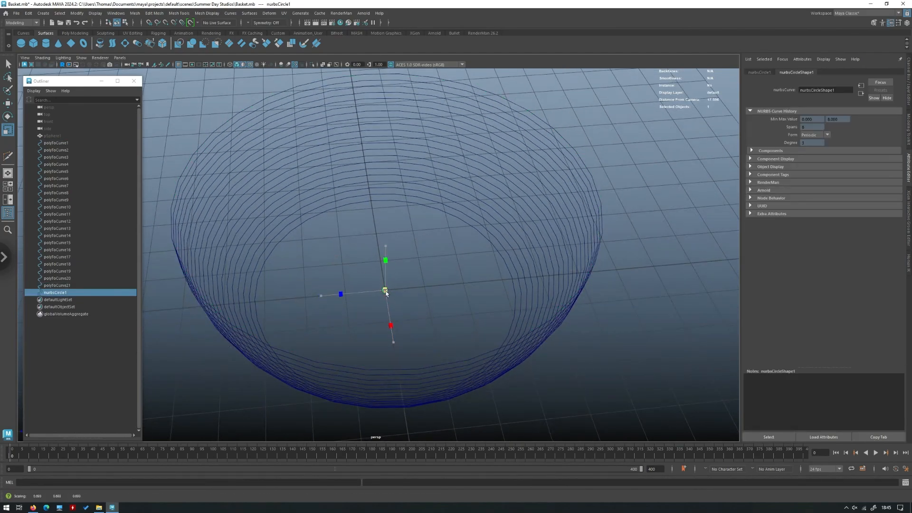
key(ctrl+z)
key(f)
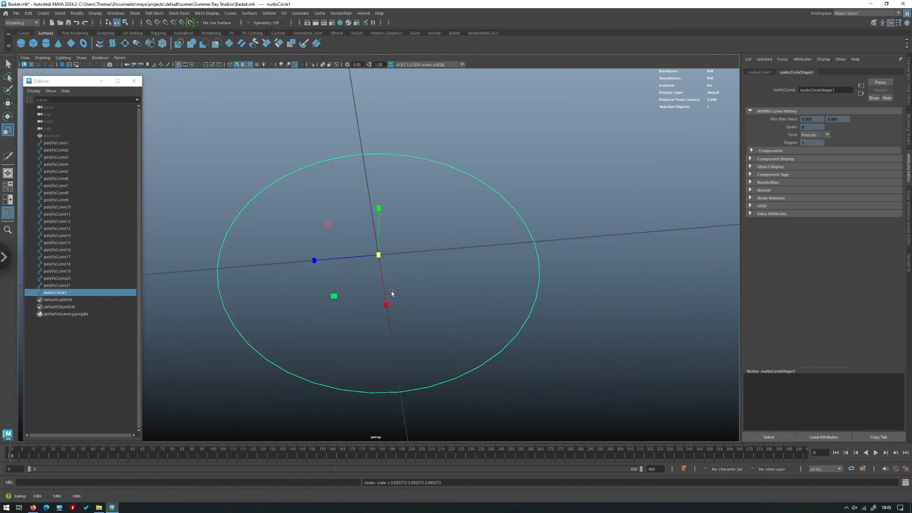
scroll(380, 259, down, 10)
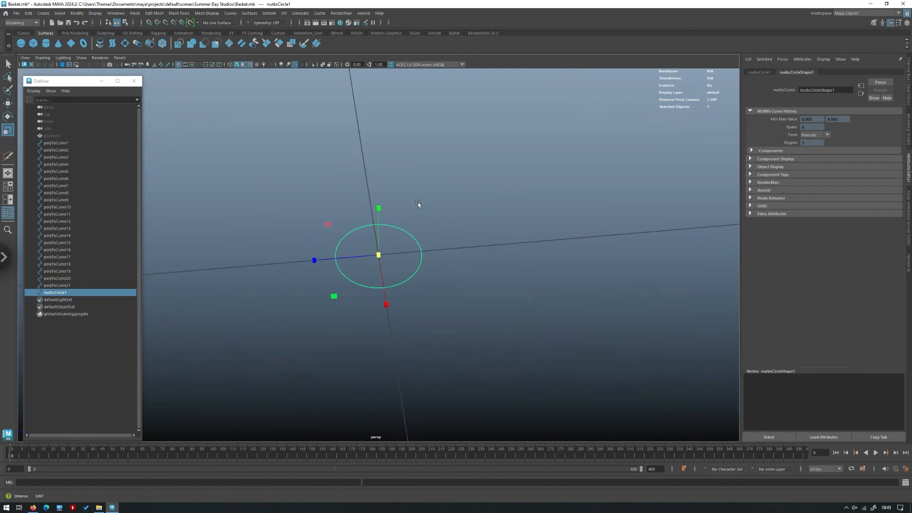
alt+drag(396, 219, 388, 155)
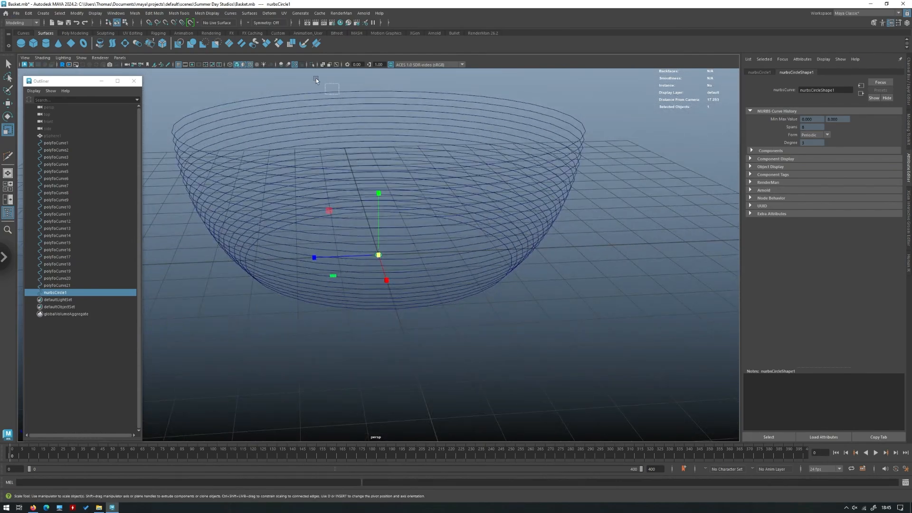
Step: Extrude the profile circle along the basket's rim curve and along the first curve below it
shift+drag(339, 94, 315, 78)
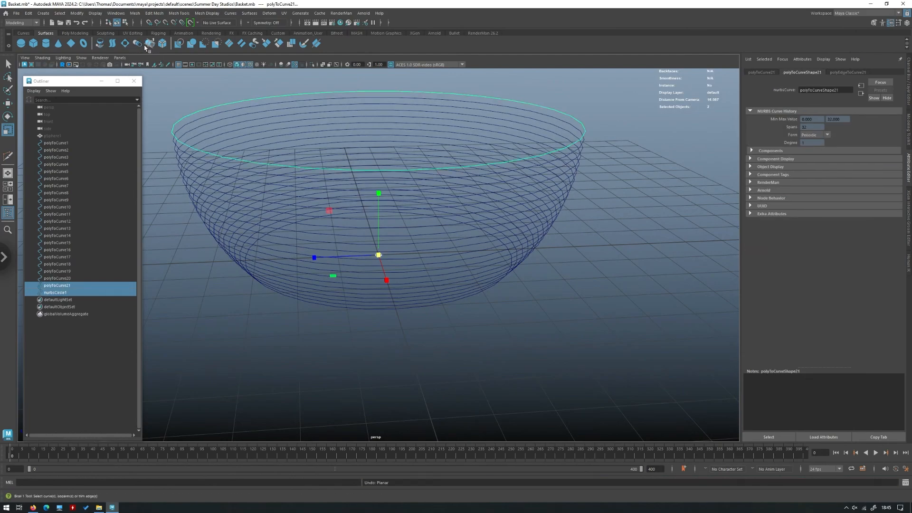
click(136, 44)
alt+drag(345, 98, 381, 243)
alt+drag(381, 242, 342, 127)
shift+click(332, 112)
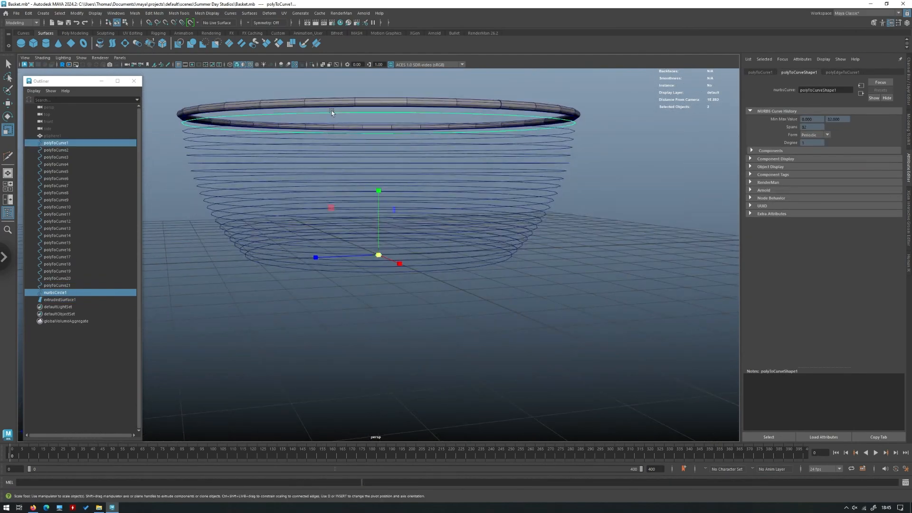
key(g)
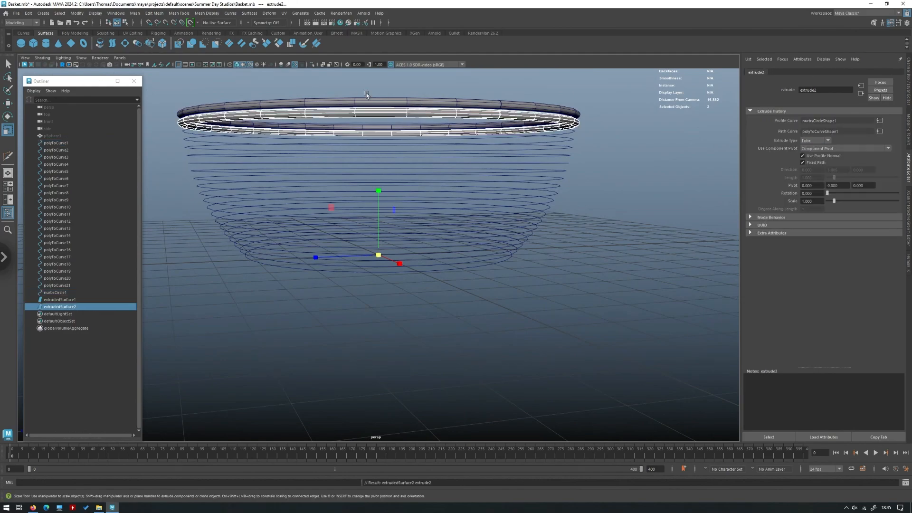
click(367, 87)
alt+middle_drag(366, 87, 371, 141)
alt+right_drag(370, 141, 405, 178)
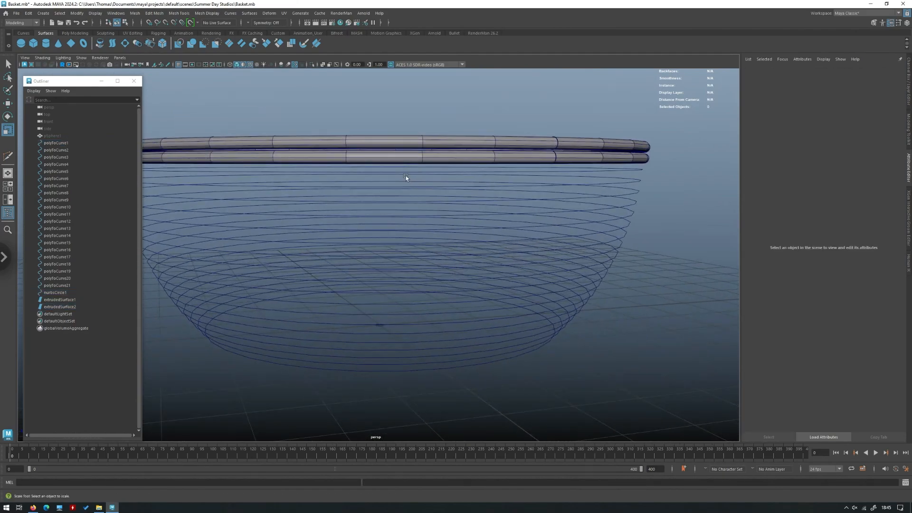
alt+drag(430, 147, 420, 194)
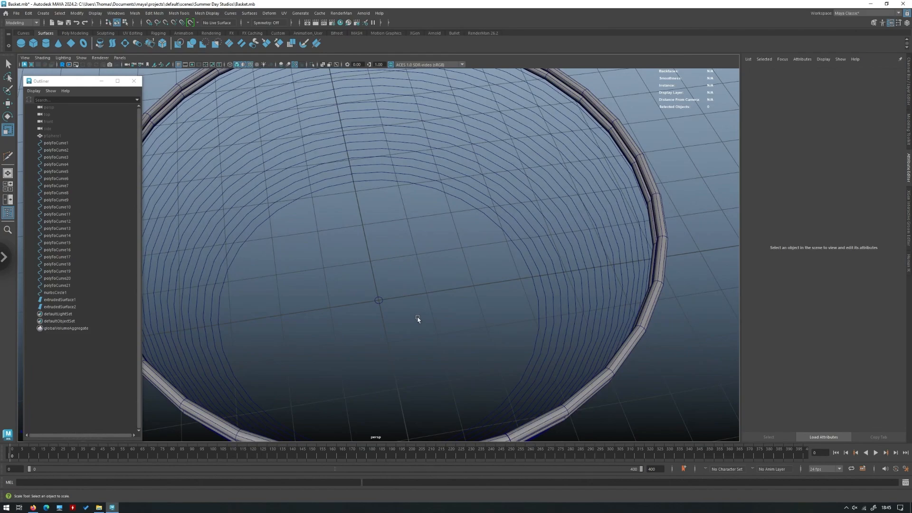
Step: Extrude the profile circle along the second and third curves below the rim
click(407, 284)
alt+drag(407, 285, 419, 233)
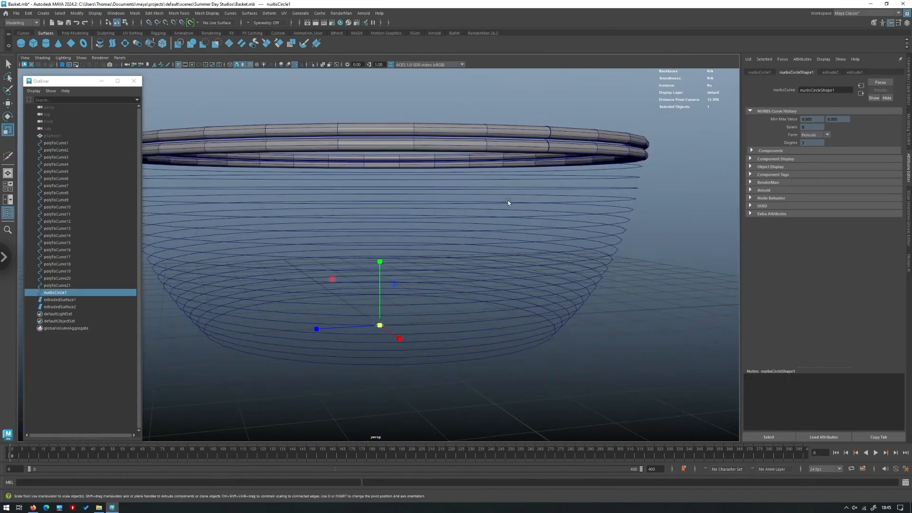
alt+drag(648, 167, 648, 170)
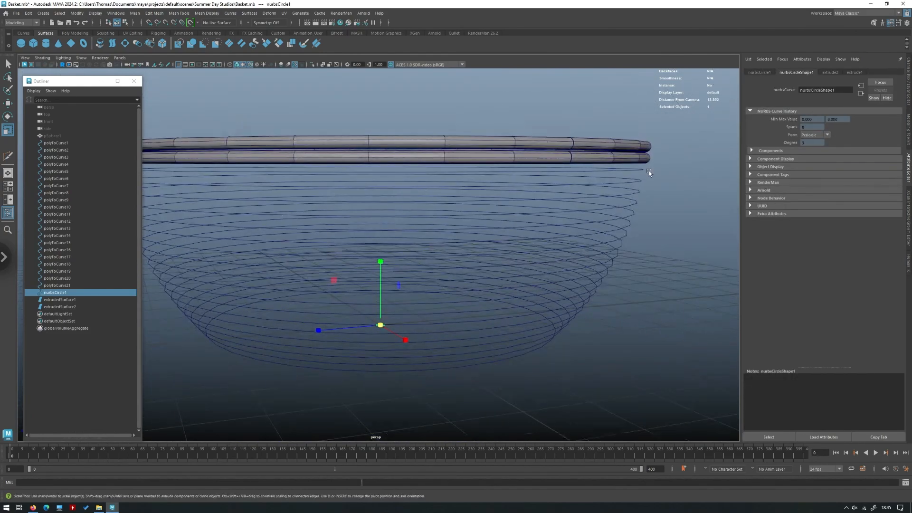
shift+click(637, 170)
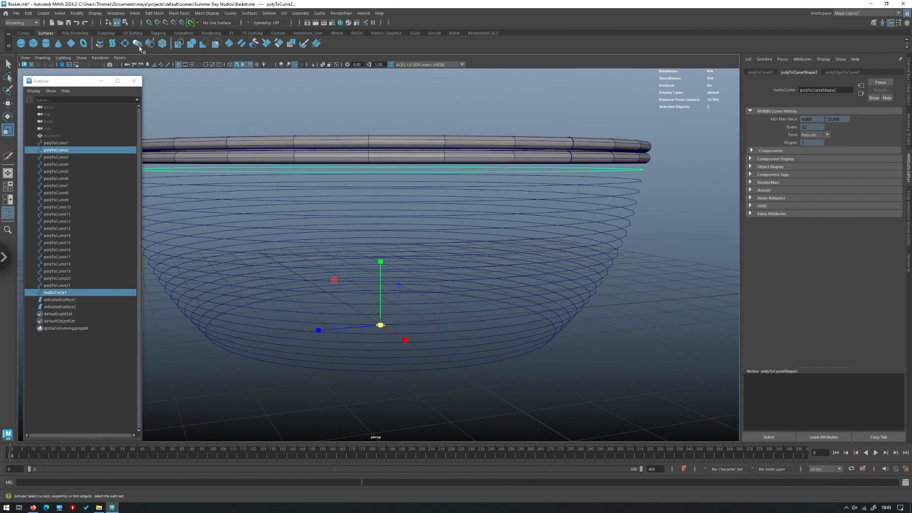
key(g)
alt+drag(378, 193, 353, 308)
alt+drag(507, 216, 522, 152)
shift+click(517, 108)
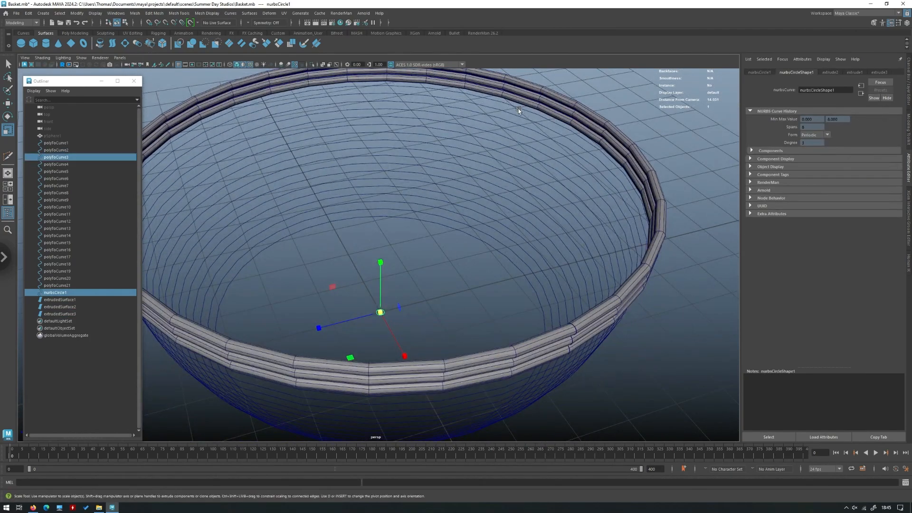
click(136, 45)
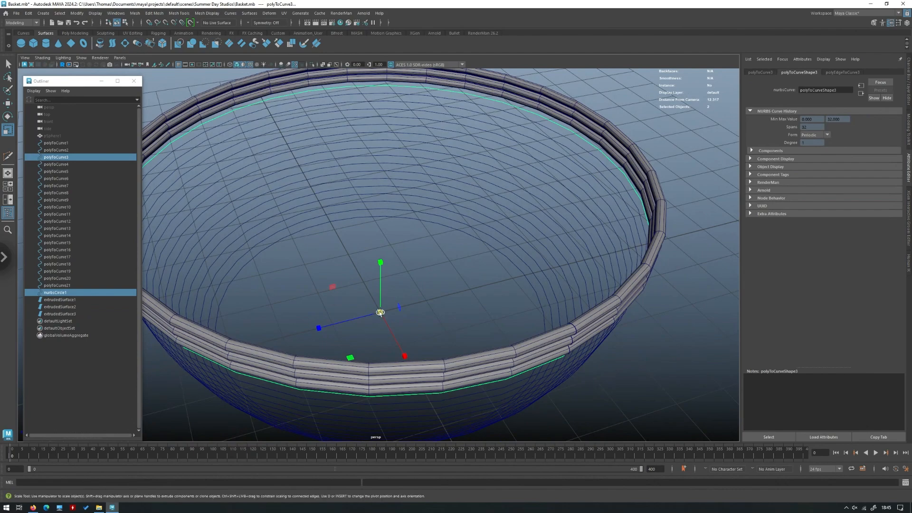
Step: Extrude the profile circle along the fourth and fifth curves below the rim
drag(374, 298, 388, 322)
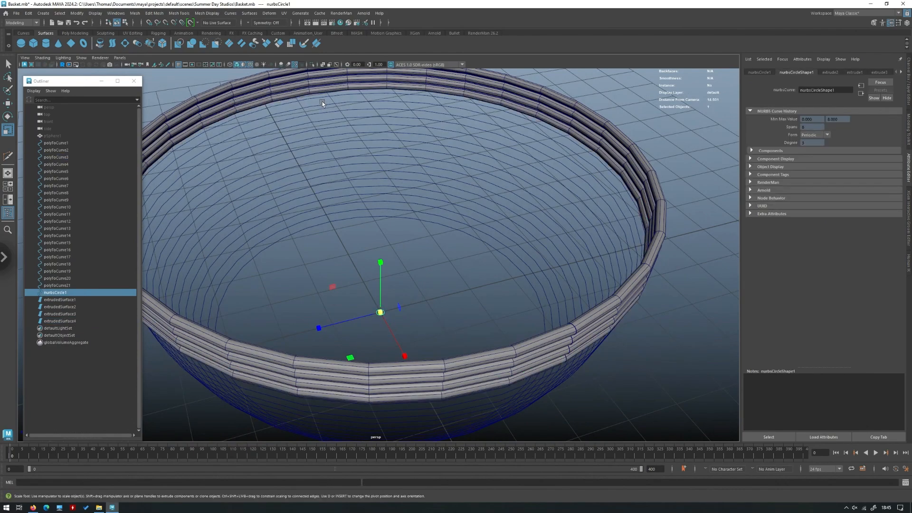
shift+click(322, 103)
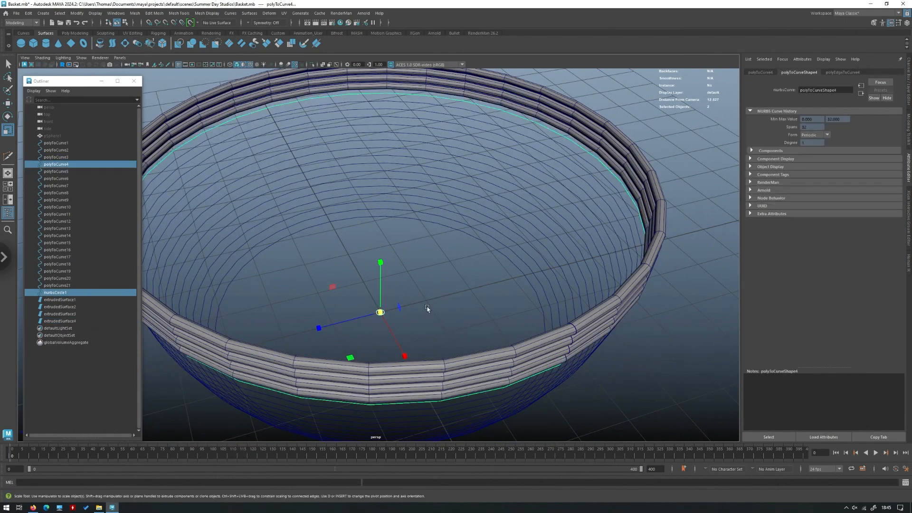
key(g)
drag(394, 303, 372, 321)
alt+drag(477, 284, 474, 161)
shift+click(469, 152)
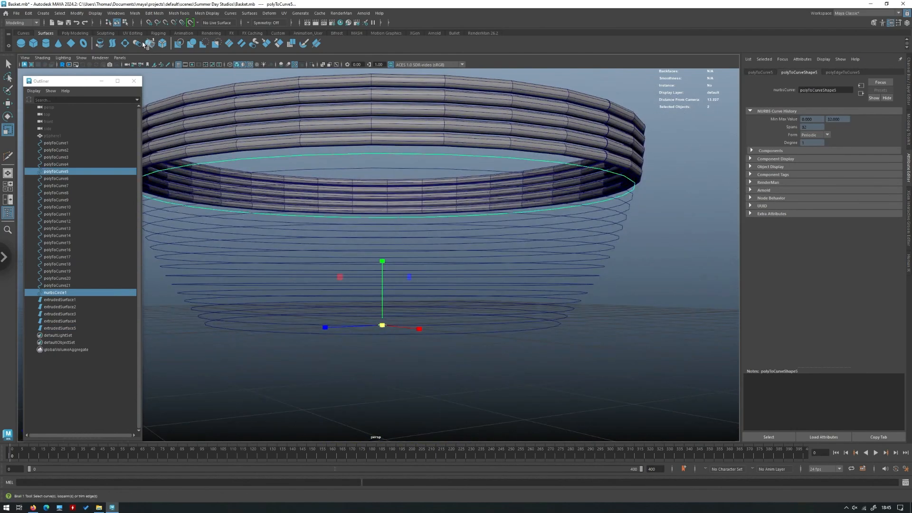
key(g)
Step: Extrude the profile circle along the sixth curve below the rim
click(65, 292)
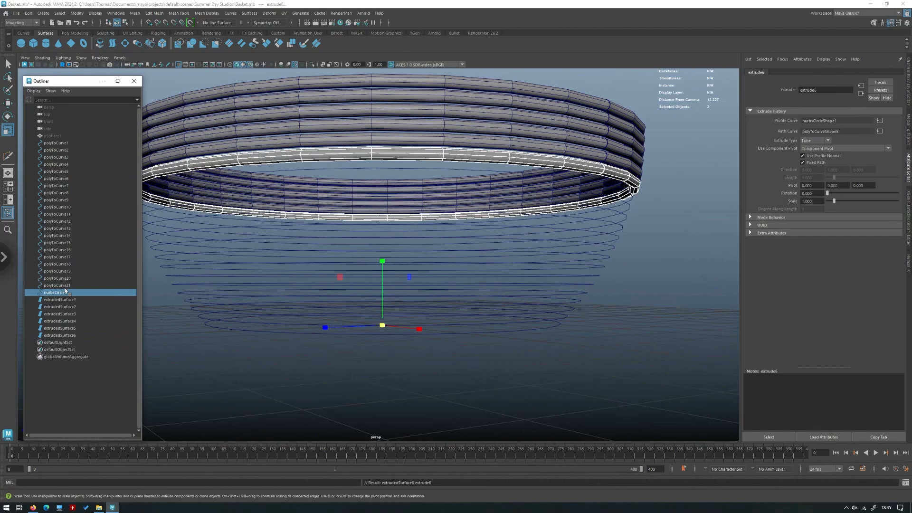
shift+click(327, 169)
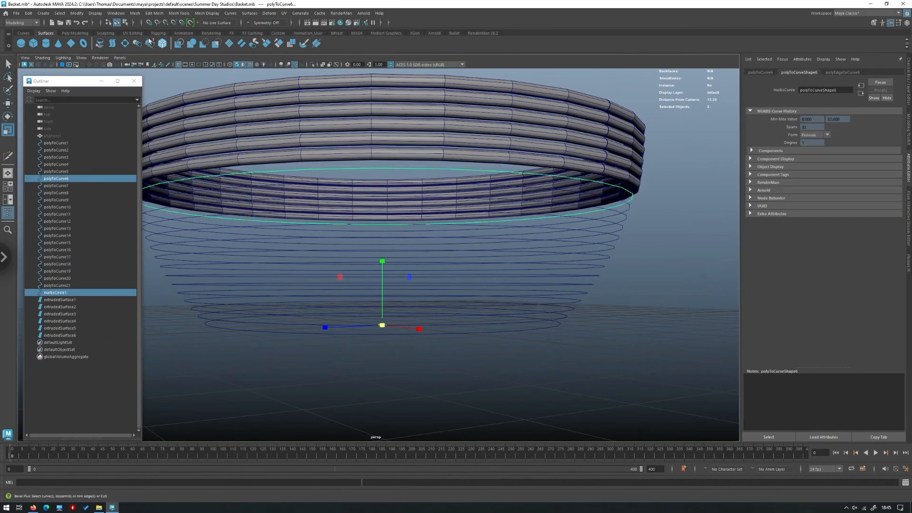
key(g)
alt+drag(364, 206, 360, 212)
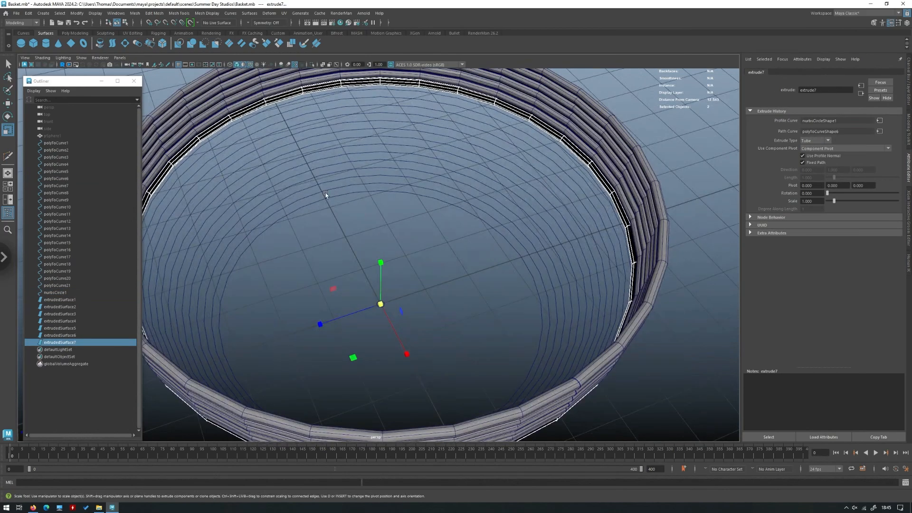
Step: Reverse the surface direction of the lowest extruded tube, which is shaded black
alt+drag(271, 207, 231, 151)
click(727, 203)
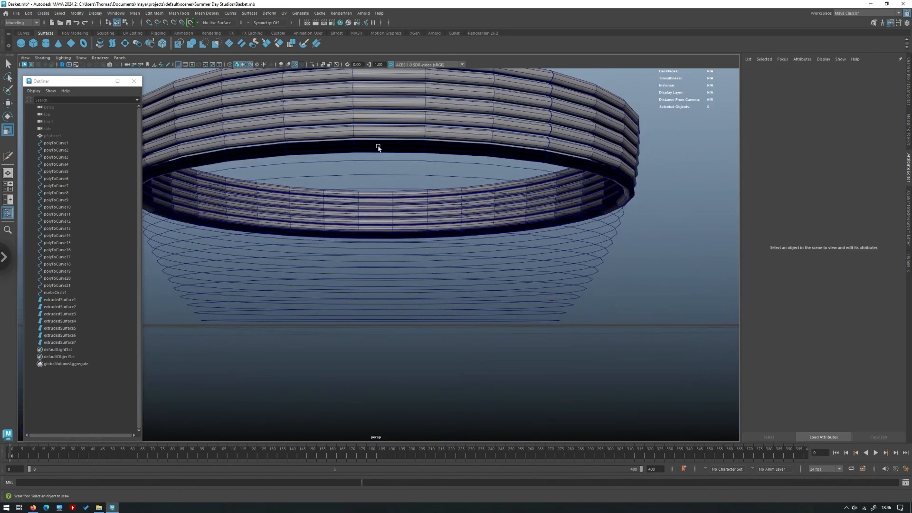
click(368, 150)
alt+drag(274, 139, 268, 112)
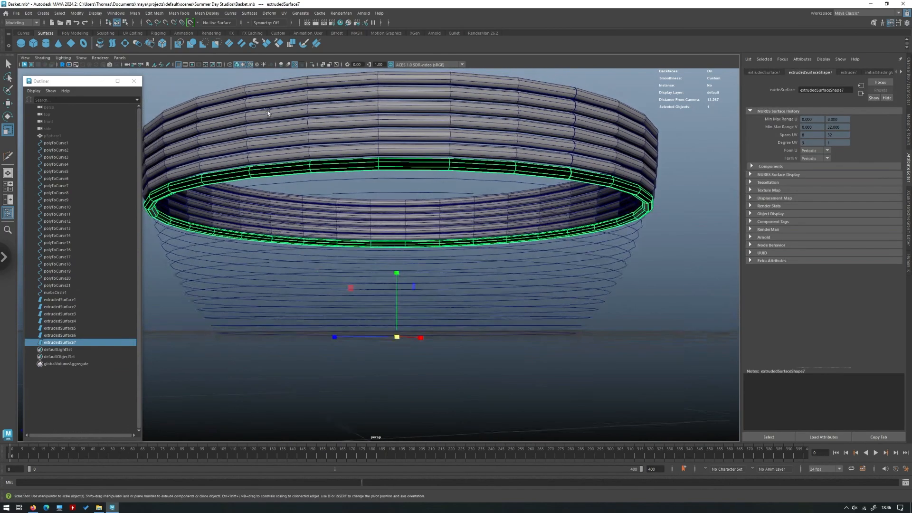
click(231, 13)
mouse_move(251, 15)
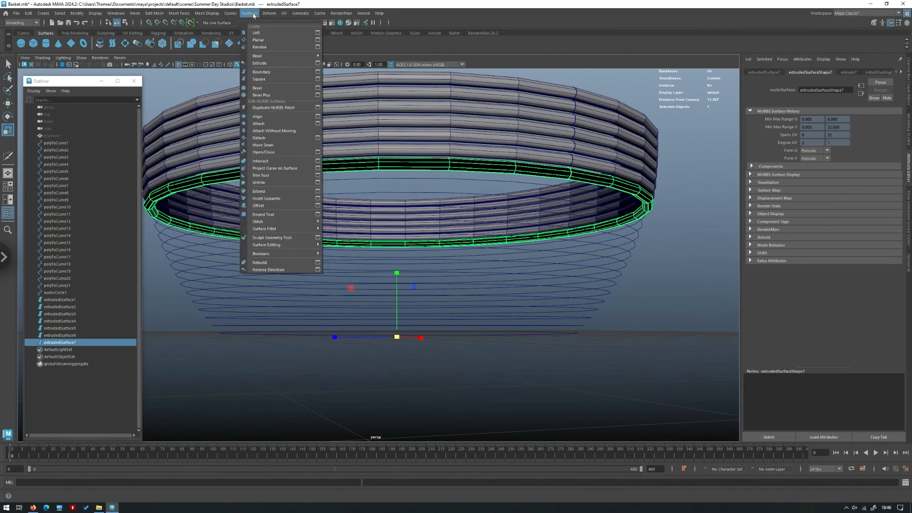
click(275, 270)
click(638, 311)
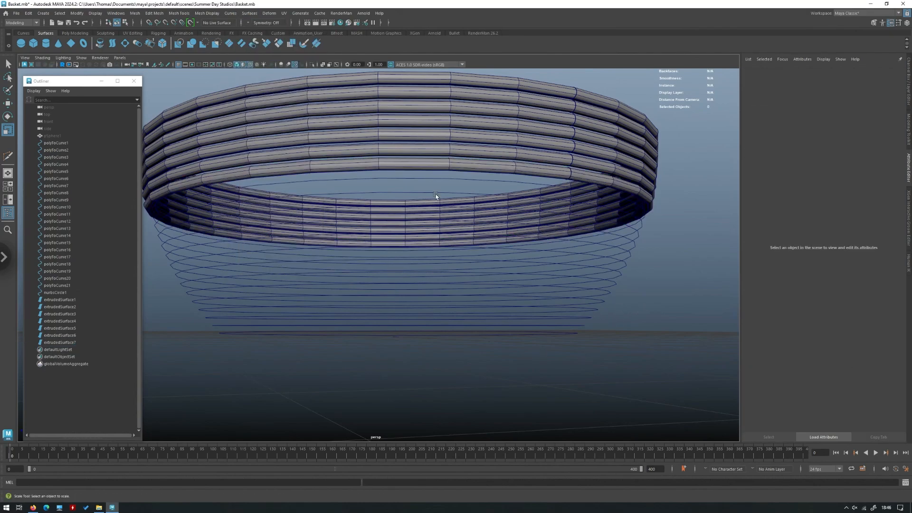
Step: Extrude the profile circle along the seventh and eighth curves below the rim
alt+drag(433, 198, 147, 313)
click(55, 292)
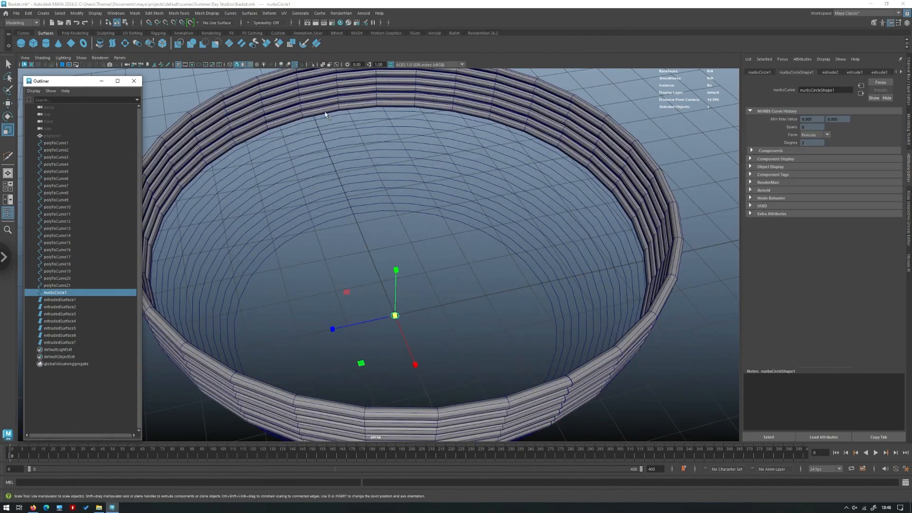
shift+click(325, 118)
alt+drag(325, 119, 237, 138)
click(138, 43)
alt+drag(320, 163, 280, 172)
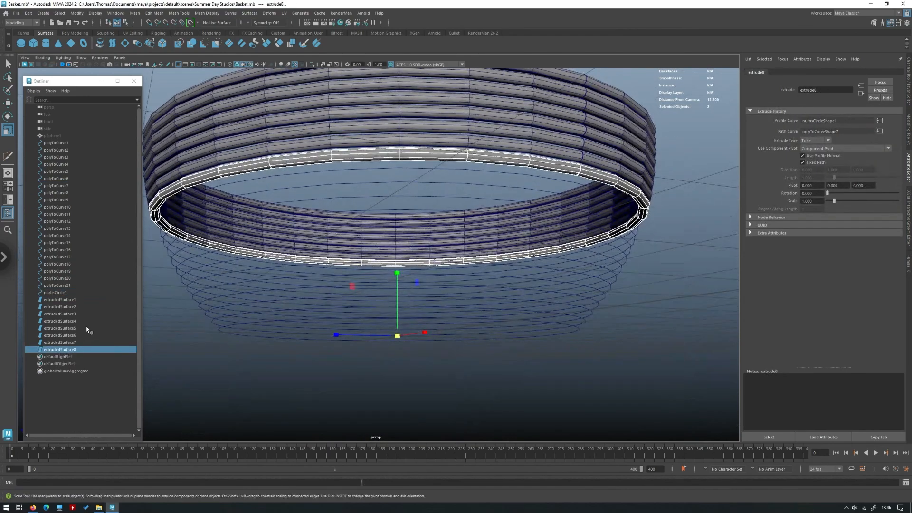
click(56, 292)
shift+click(298, 170)
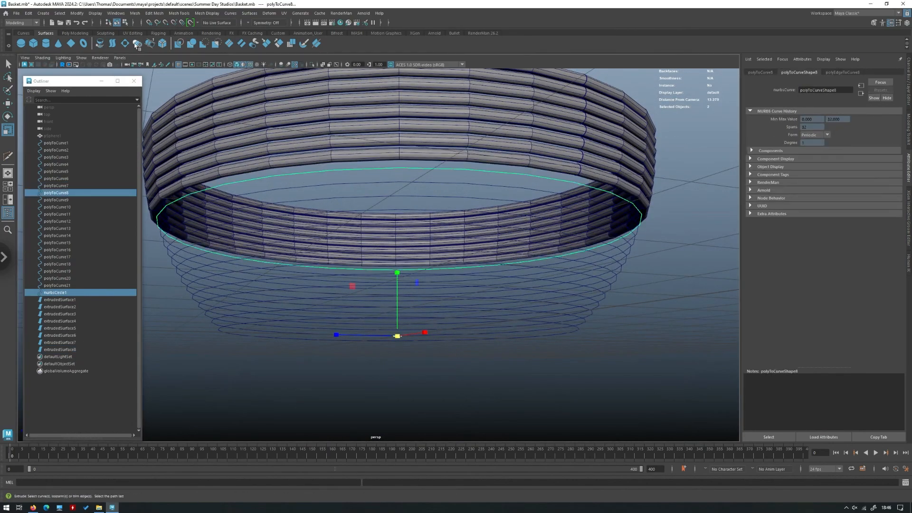
click(137, 43)
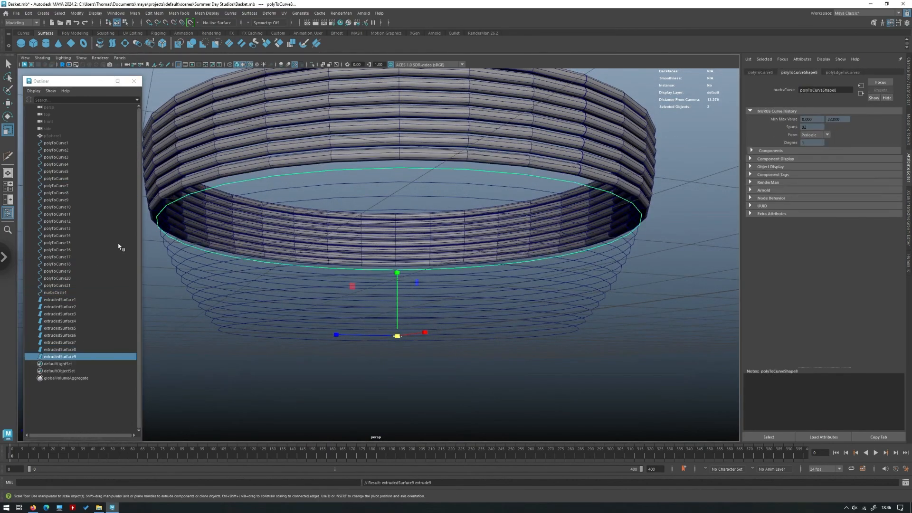
Step: Extrude the profile circle along the ninth and tenth curves below the rim
click(56, 292)
shift+click(307, 188)
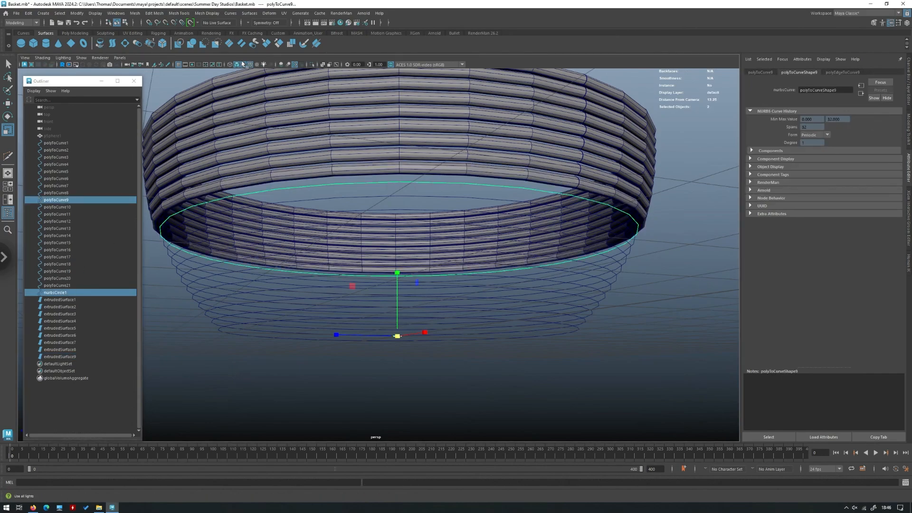
click(137, 43)
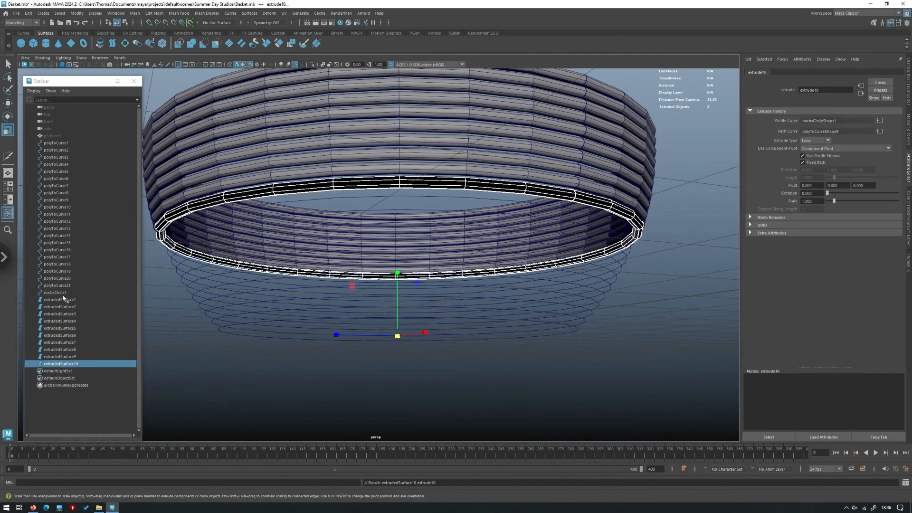
click(57, 292)
shift+click(316, 198)
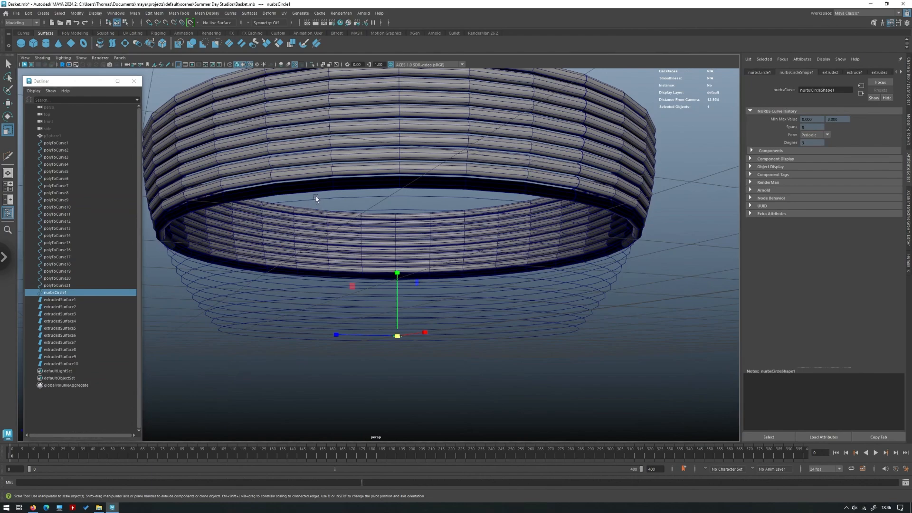
shift+click(316, 198)
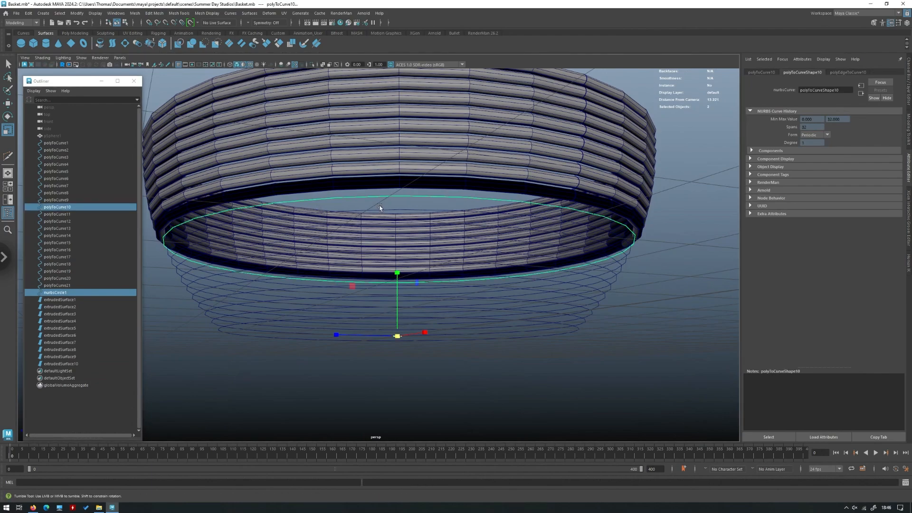
alt+drag(380, 207, 371, 204)
key(g)
Step: Extrude the profile circle along the eleventh and twelfth curves below the rim
click(57, 292)
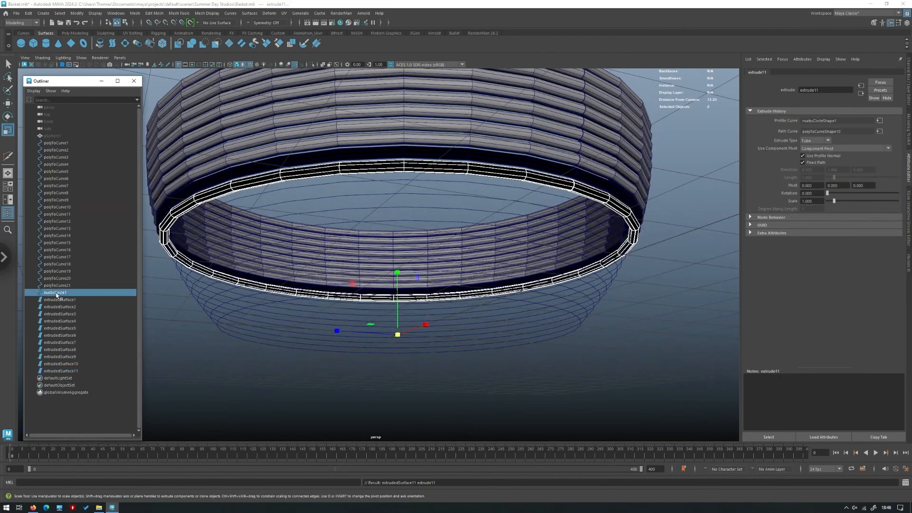
shift+click(345, 189)
shift+click(342, 183)
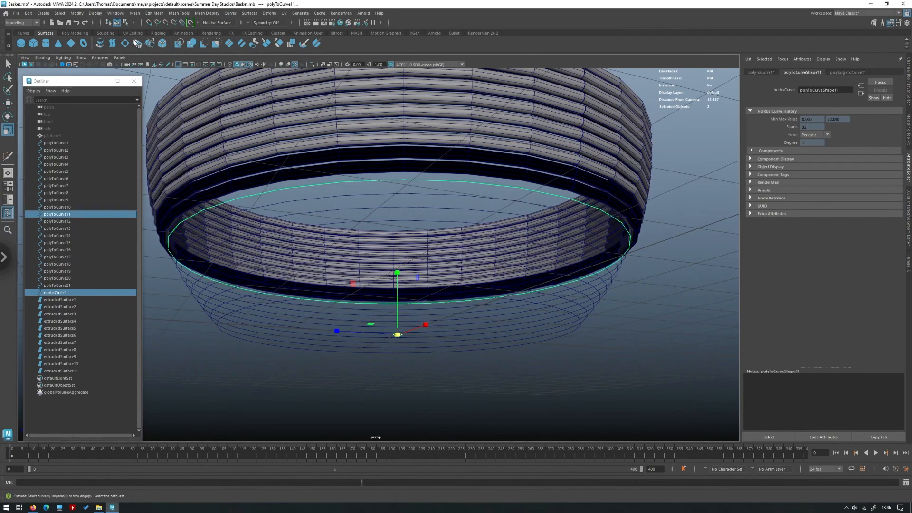
key(g)
click(61, 293)
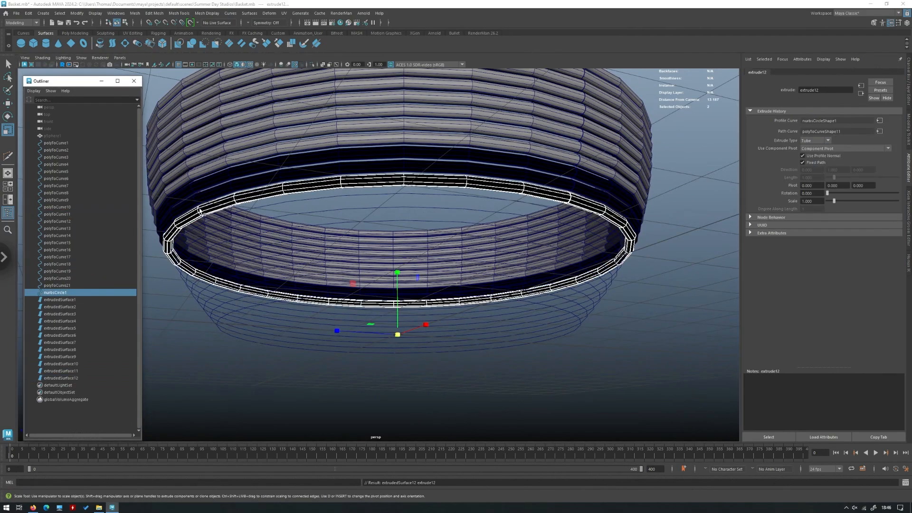
shift+click(338, 200)
click(138, 44)
Step: Extrude the profile circle along the thirteenth through sixteenth curves below the rim
click(62, 293)
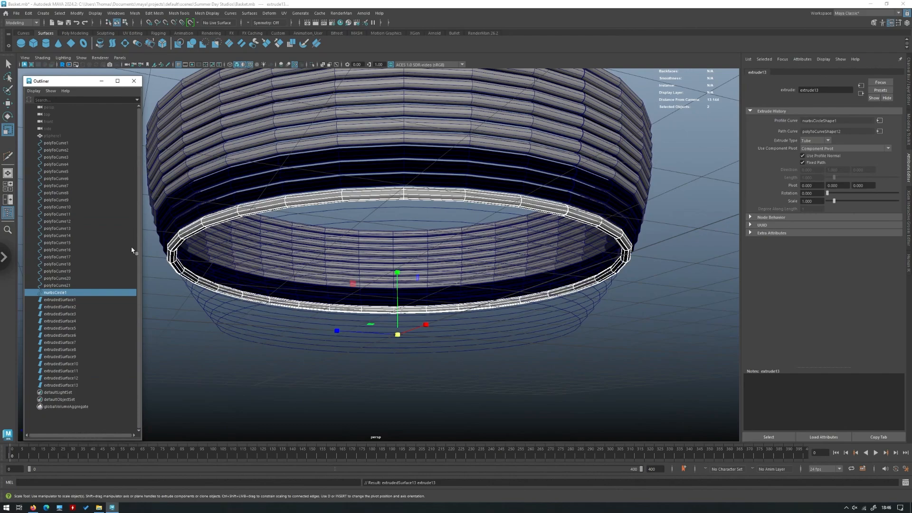
shift+click(332, 210)
click(138, 44)
click(61, 293)
shift+click(332, 224)
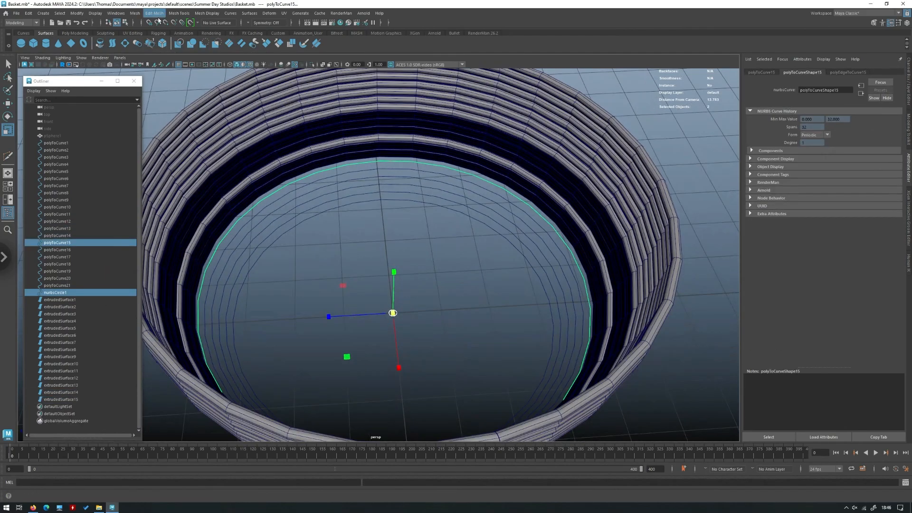
shift+click(340, 172)
key(g)
Step: Extrude the profile circle along the remaining curves, from the seventeenth below the rim down to the base
click(62, 293)
shift+click(328, 188)
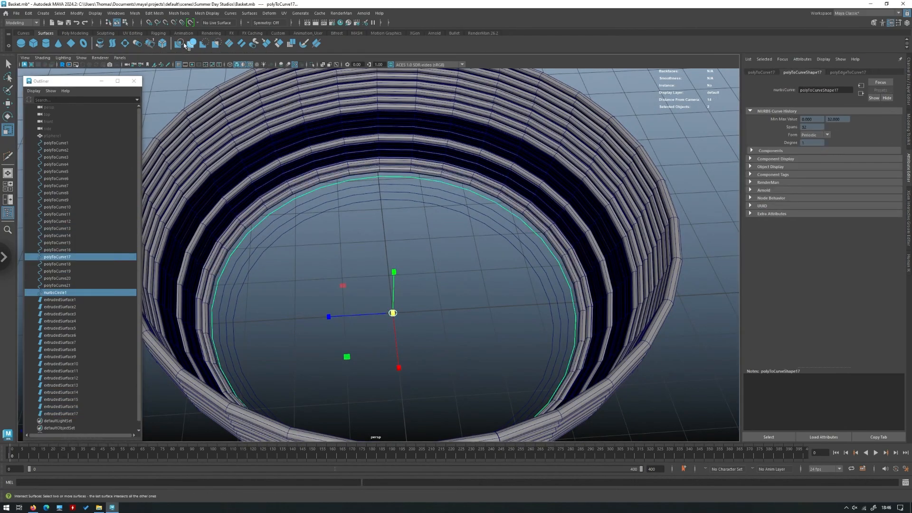
click(138, 44)
click(62, 293)
shift+click(314, 200)
click(138, 44)
click(61, 293)
shift+click(313, 207)
click(138, 44)
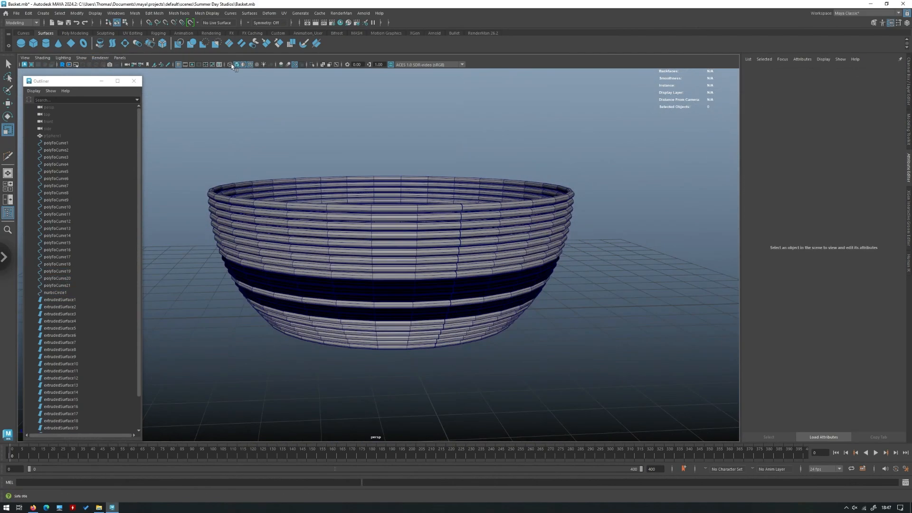
Step: Turn off the wireframe overlay on the shaded surfaces and reverse the surface direction of the five tubes shaded black
click(251, 65)
mouse_move(350, 163)
alt+mouse_down()
mouse_move(350, 149)
mouse_move(354, 210)
alt+mouse_up()
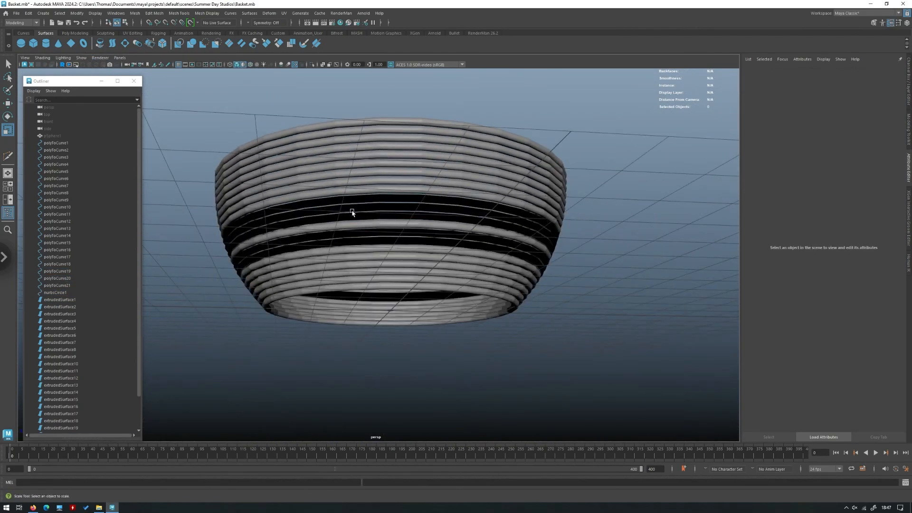
click(354, 209)
key(q)
shift+click(354, 209)
shift+click(354, 217)
shift+click(354, 235)
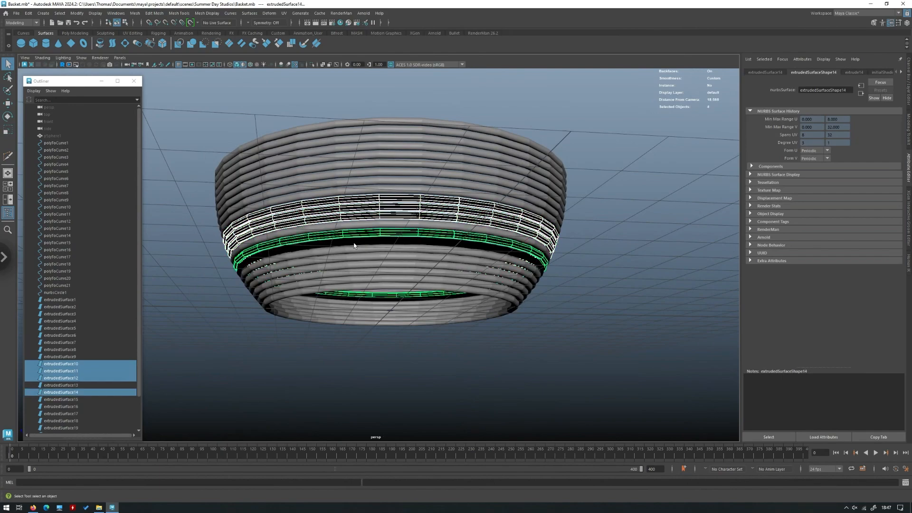
shift+click(354, 244)
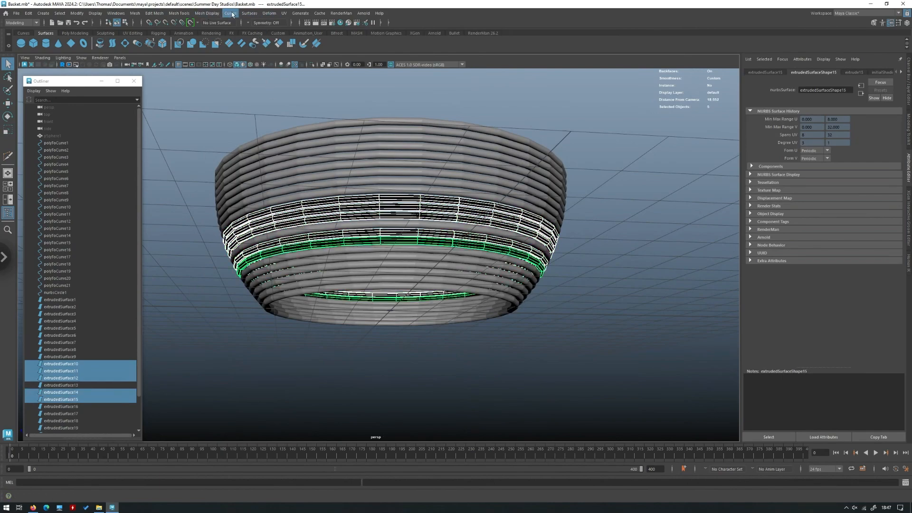
click(246, 14)
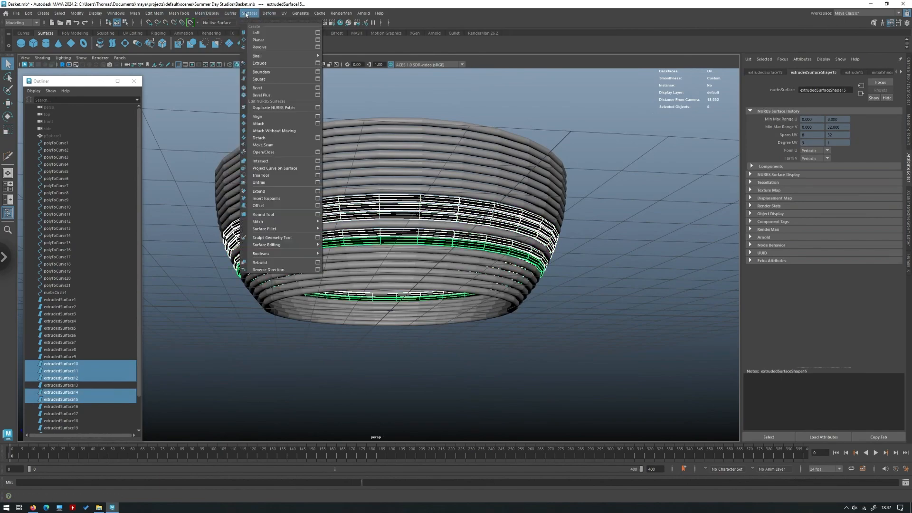
click(283, 270)
click(563, 107)
scroll(426, 145, down, 2)
alt+drag(429, 162, 336, 214)
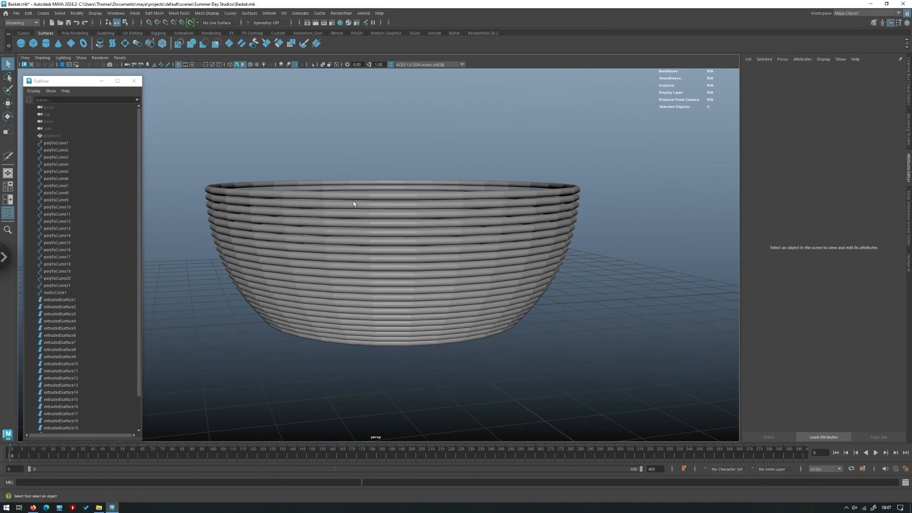
alt+drag(412, 167, 378, 185)
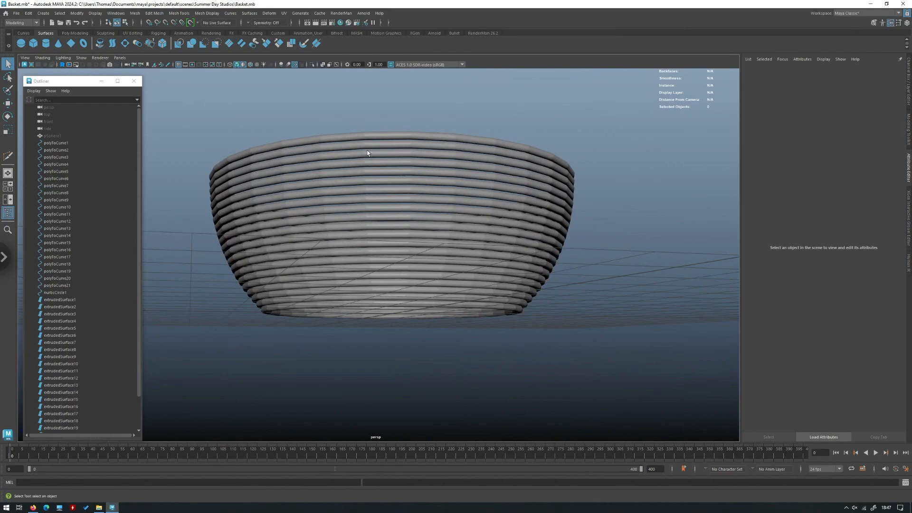
alt+drag(367, 153, 366, 187)
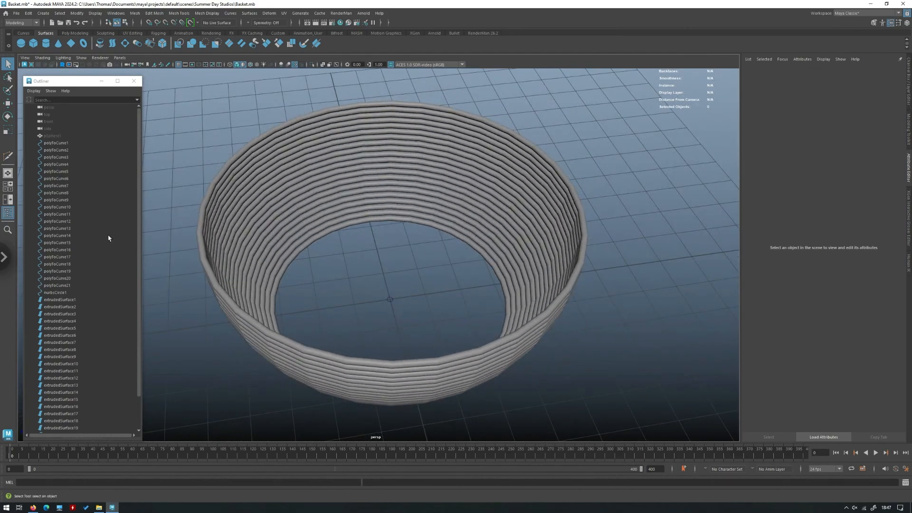
alt+drag(358, 224, 369, 214)
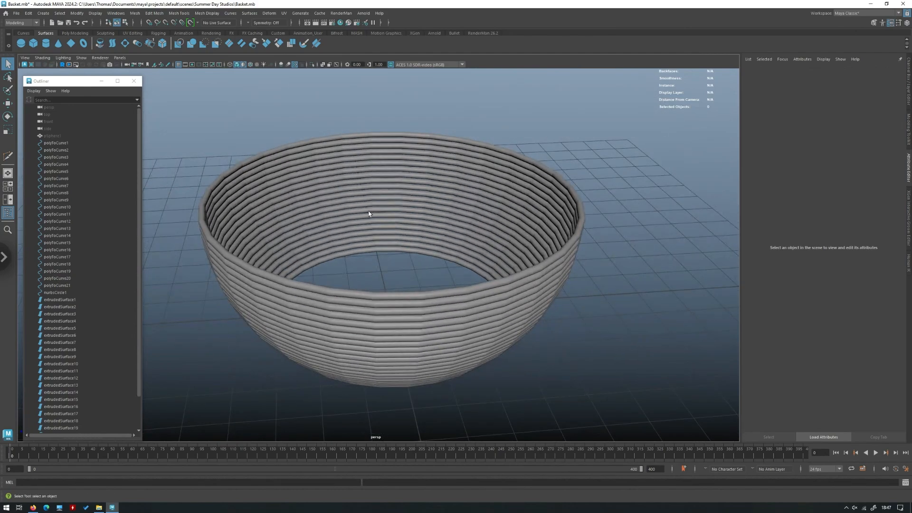
alt+drag(494, 85, 465, 126)
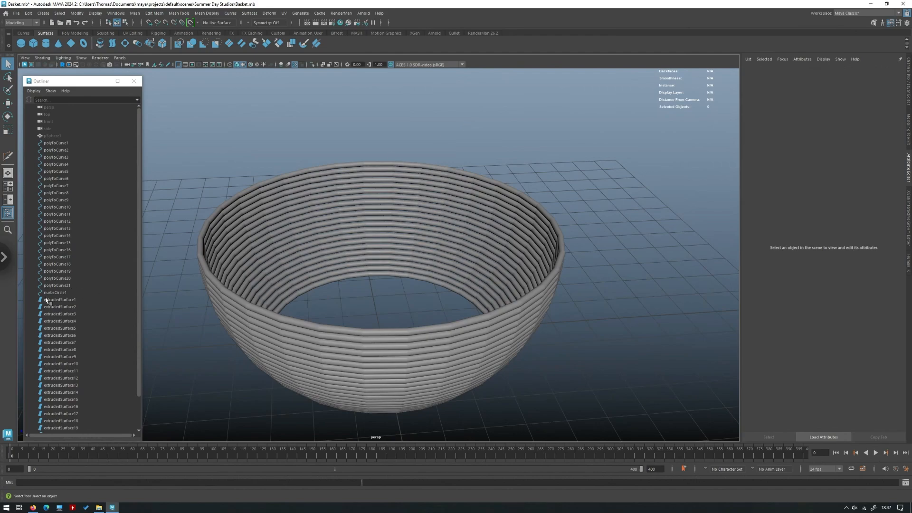
Step: Delete all construction history in the scene so the extruded tubes no longer depend on the profile circle and curves
click(64, 292)
alt+drag(381, 203, 326, 246)
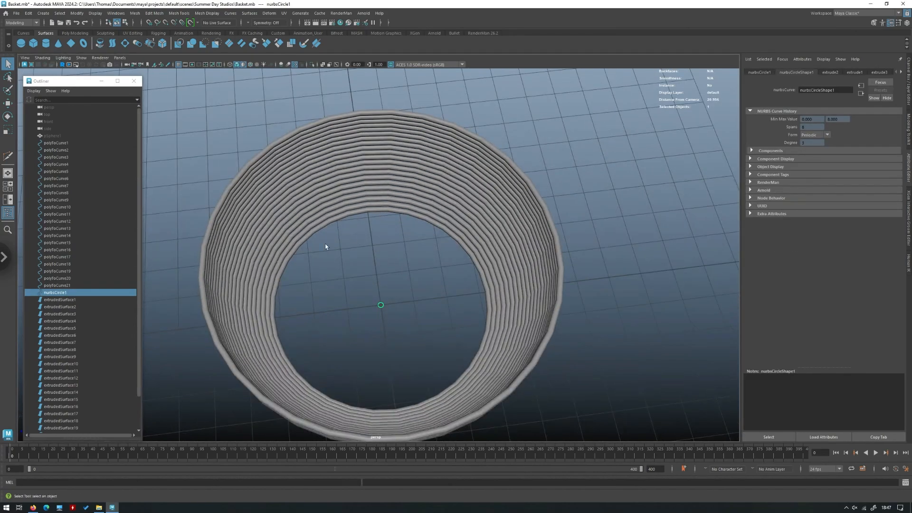
key(w)
click(73, 34)
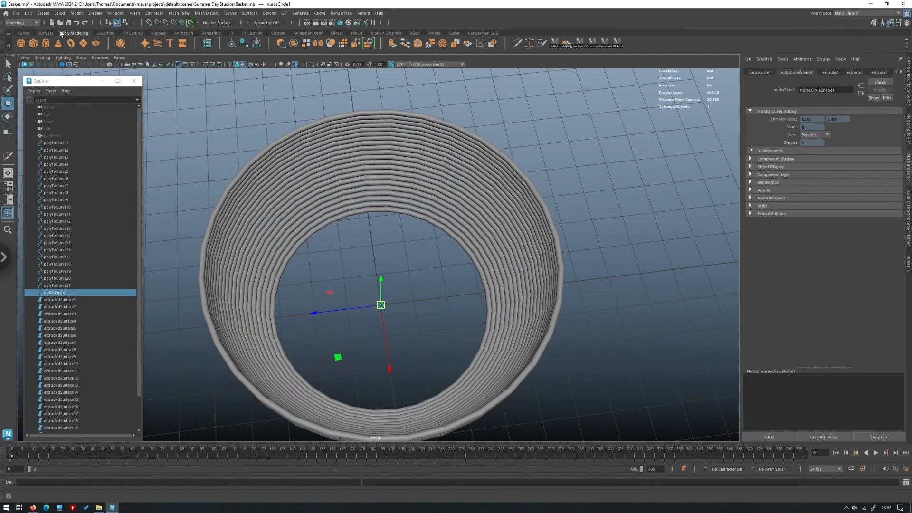
alt+drag(442, 256, 440, 224)
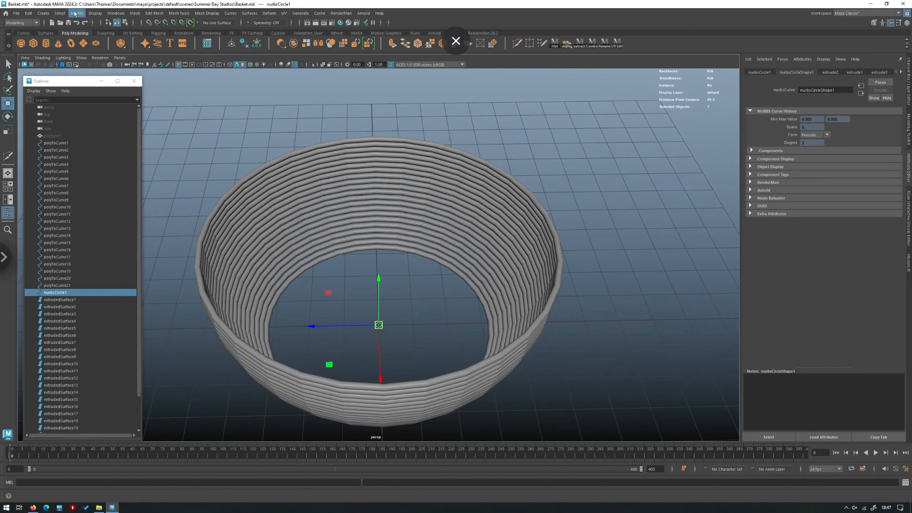
click(75, 13)
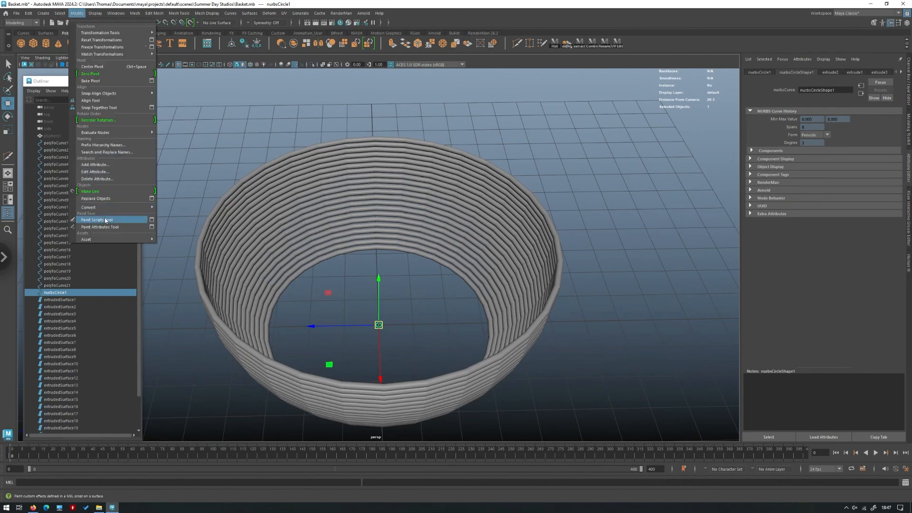
click(16, 5)
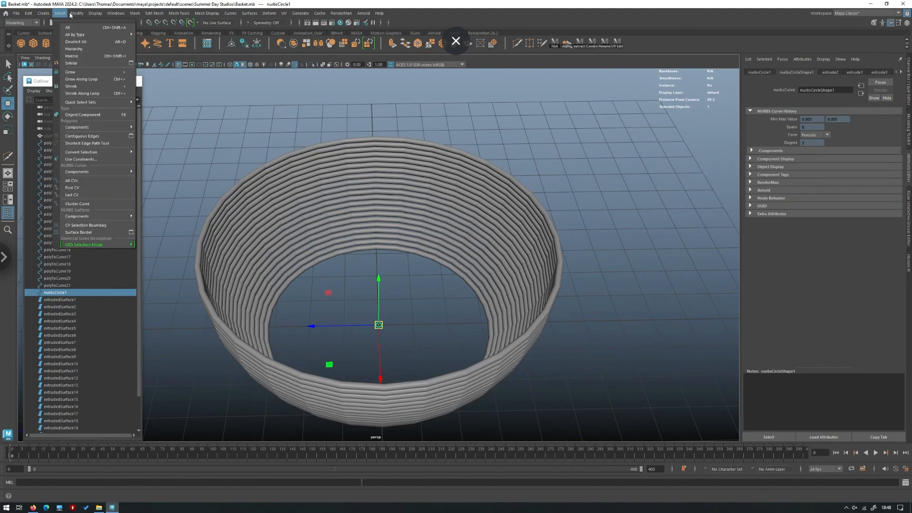
mouse_move(75, 14)
mouse_move(30, 15)
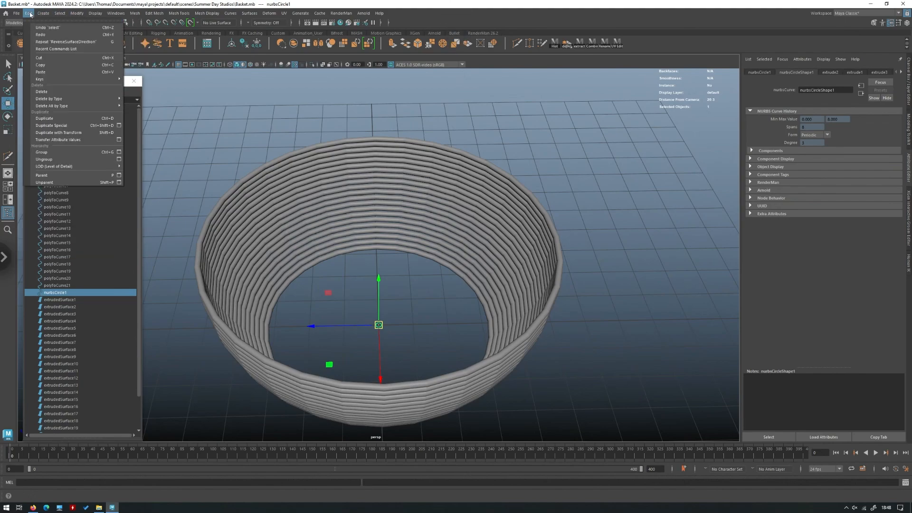
mouse_move(75, 104)
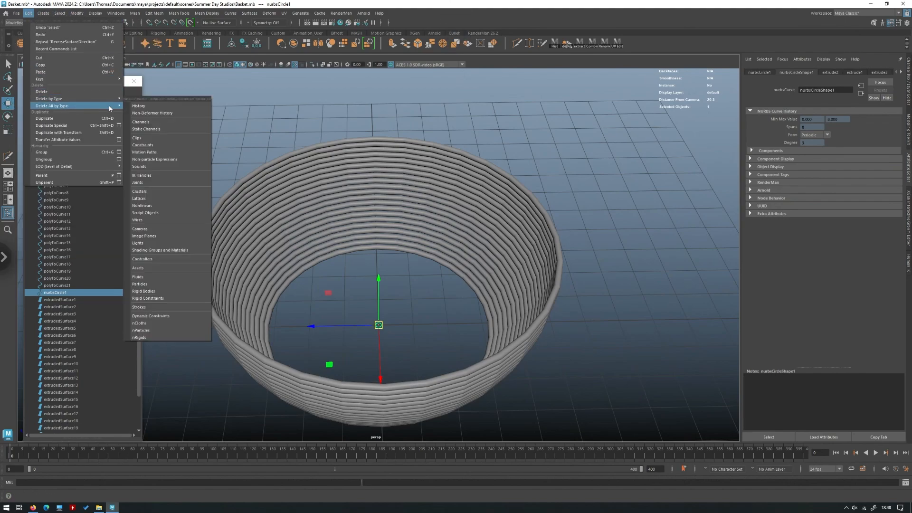
click(153, 106)
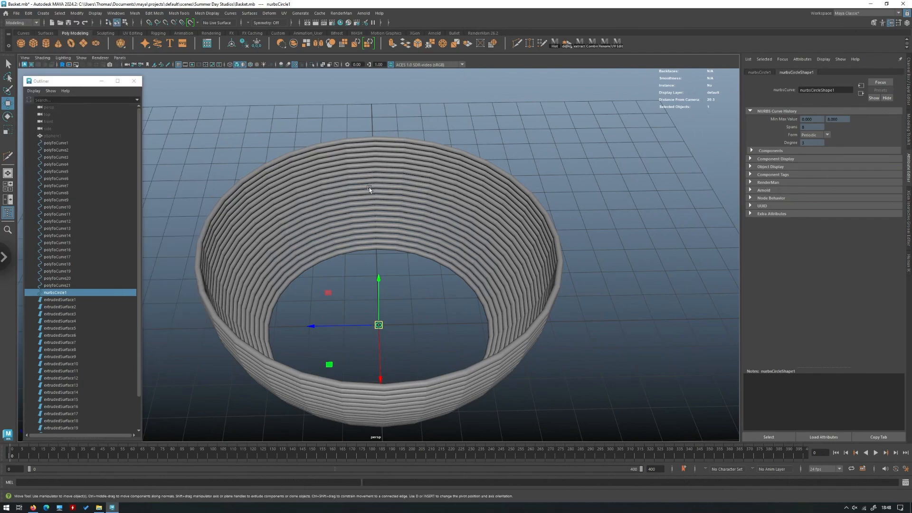
Step: Delete all the path curves from polyToCurve1 to polyToCurve21
click(58, 144)
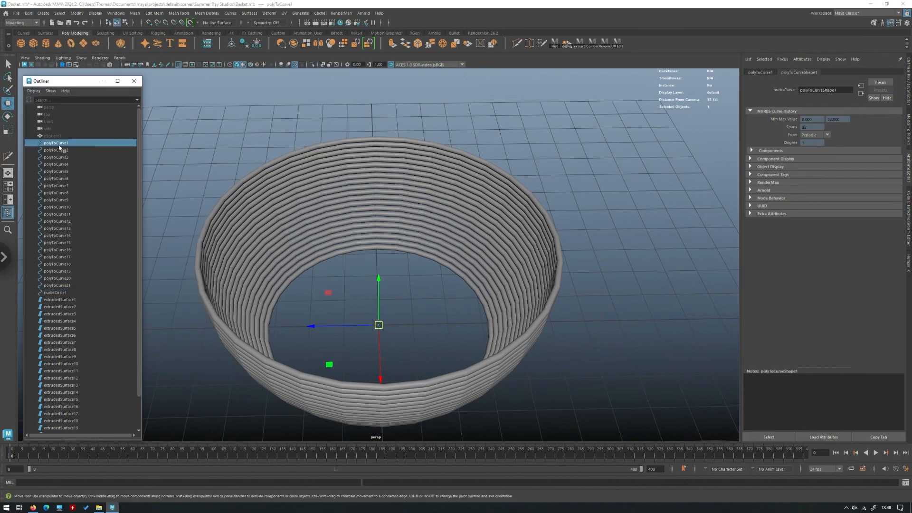
shift+click(65, 285)
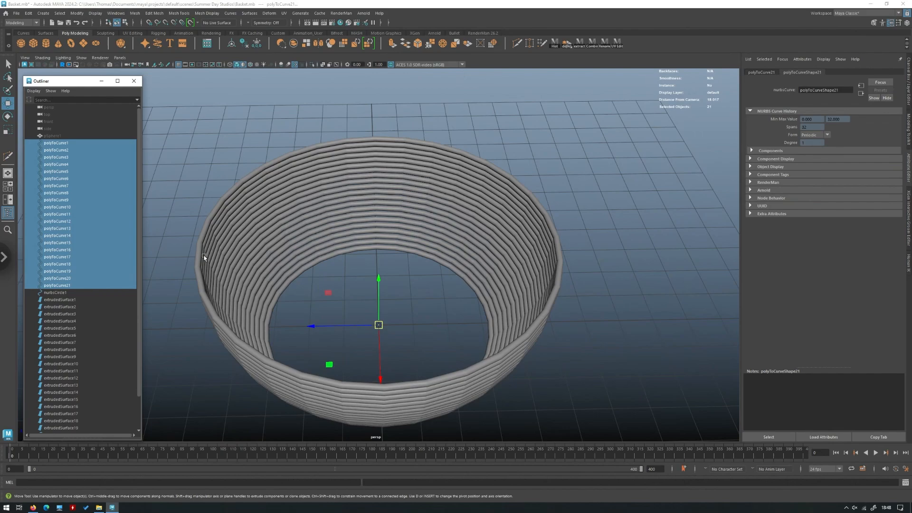
alt+drag(205, 257, 202, 243)
key(Delete)
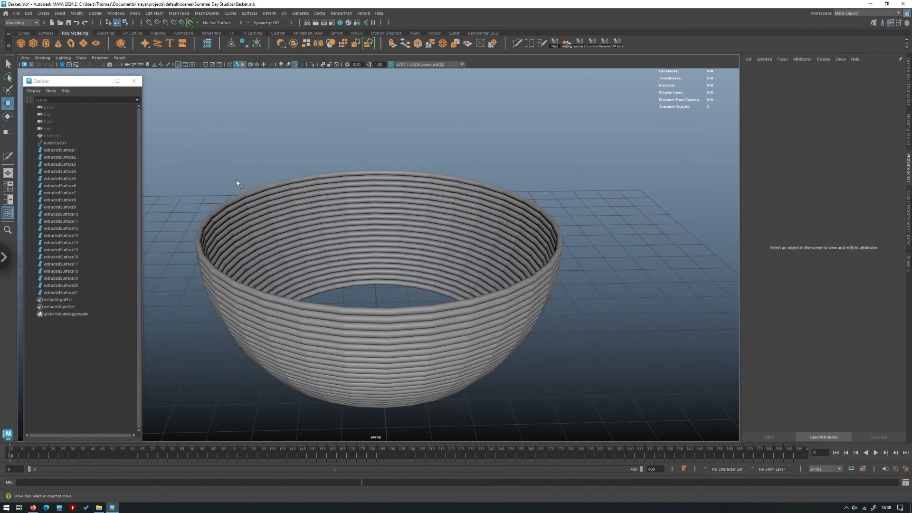
Step: Unhide the original bowl mesh pSphere1 inside the stacked tubes
alt+drag(356, 288, 389, 277)
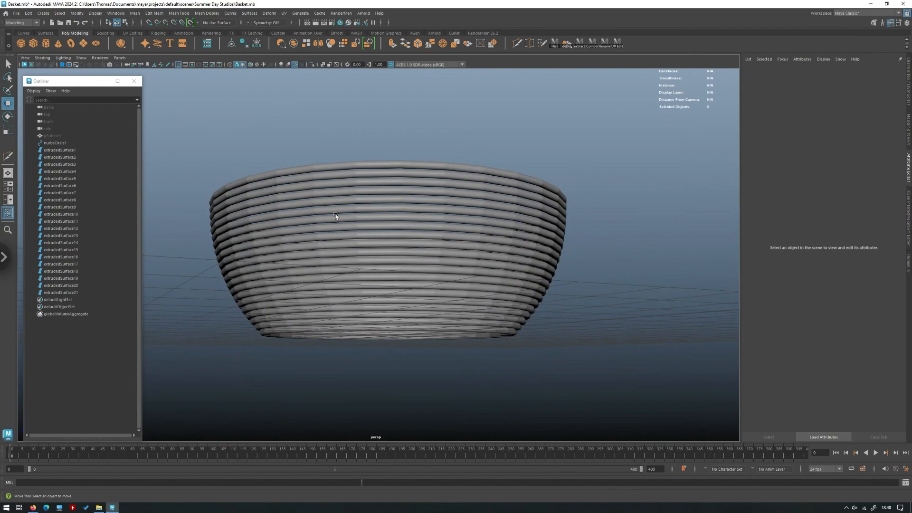
alt+drag(335, 215, 337, 230)
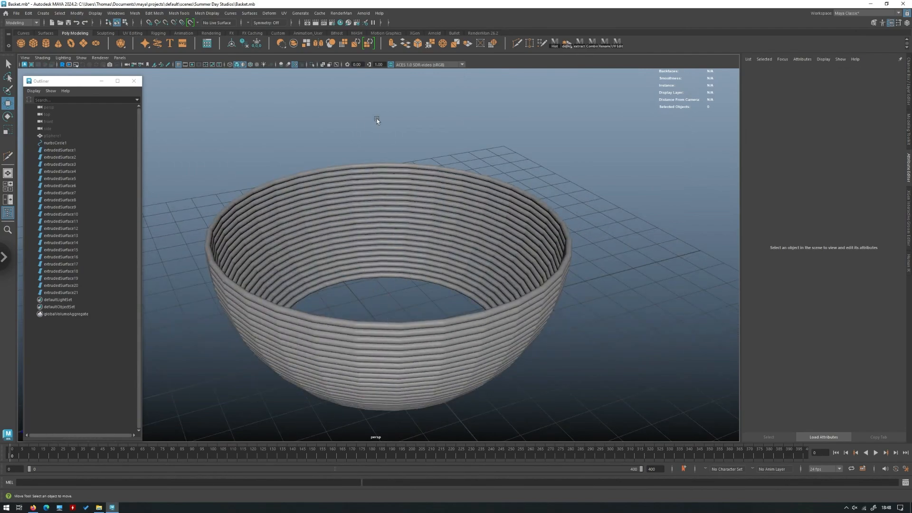
click(59, 137)
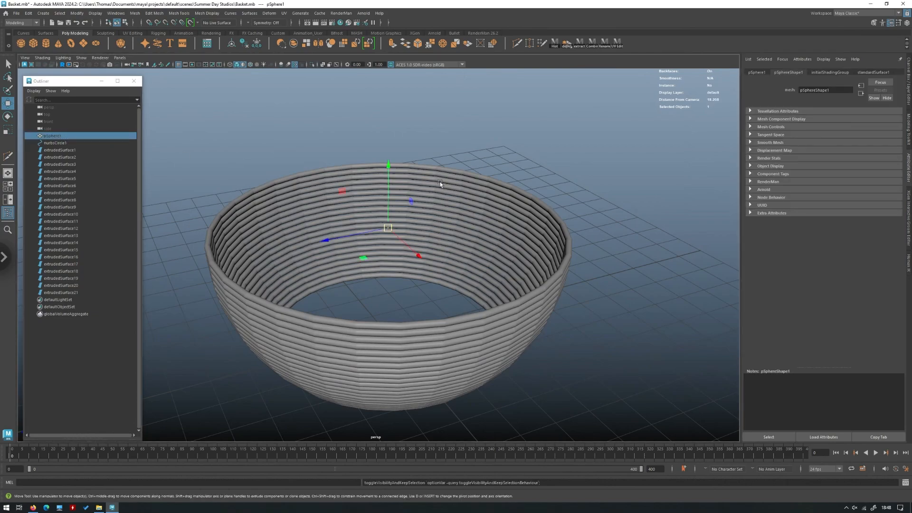
alt+drag(448, 192, 466, 216)
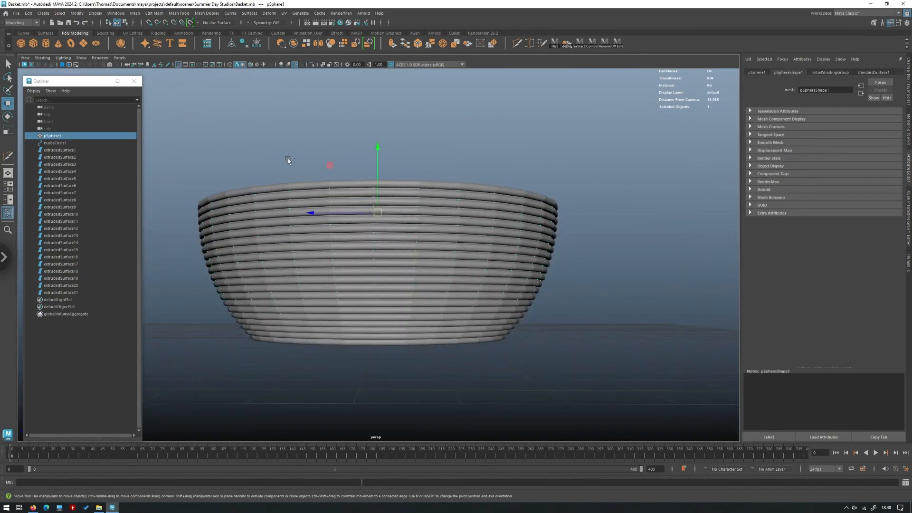
Step: Isolate the bowl mesh pSphere1 and delete the leftover curves polyToCurve1 and polyToCurve2
key(ctrl+1)
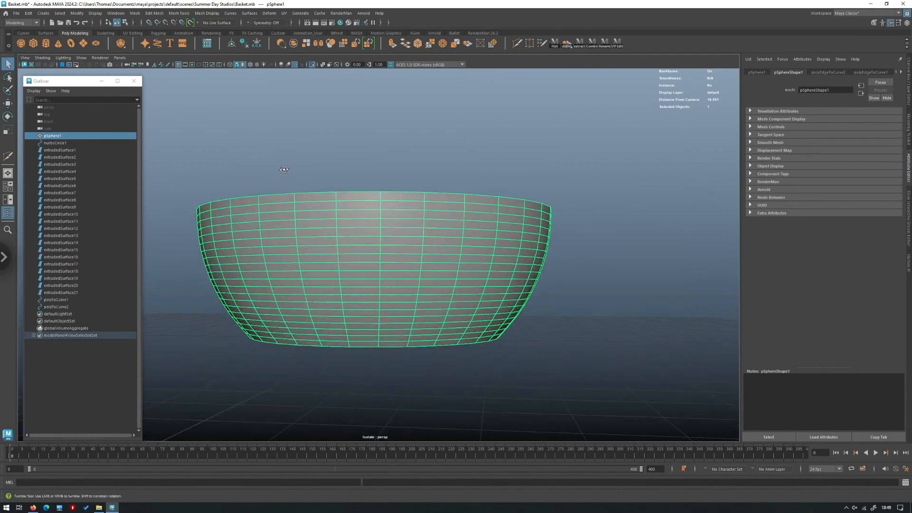
alt+drag(283, 169, 258, 155)
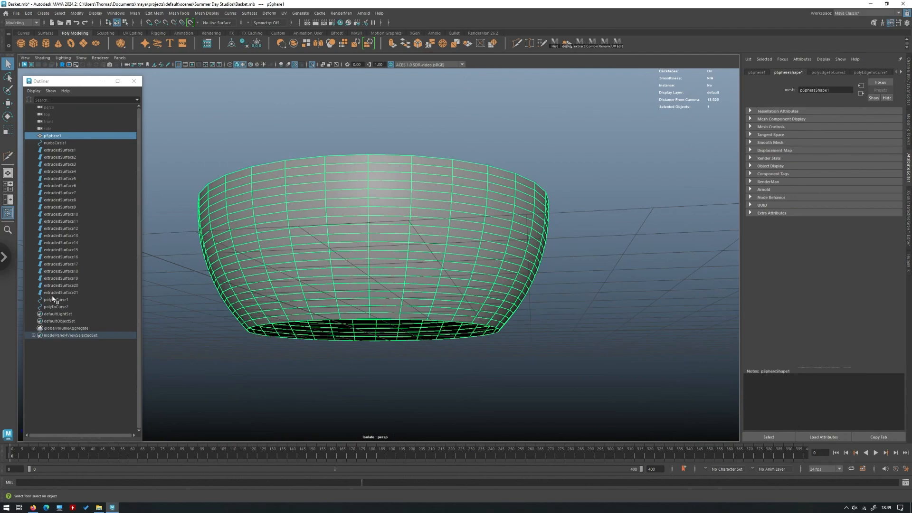
click(53, 299)
shift+click(56, 306)
key(Delete)
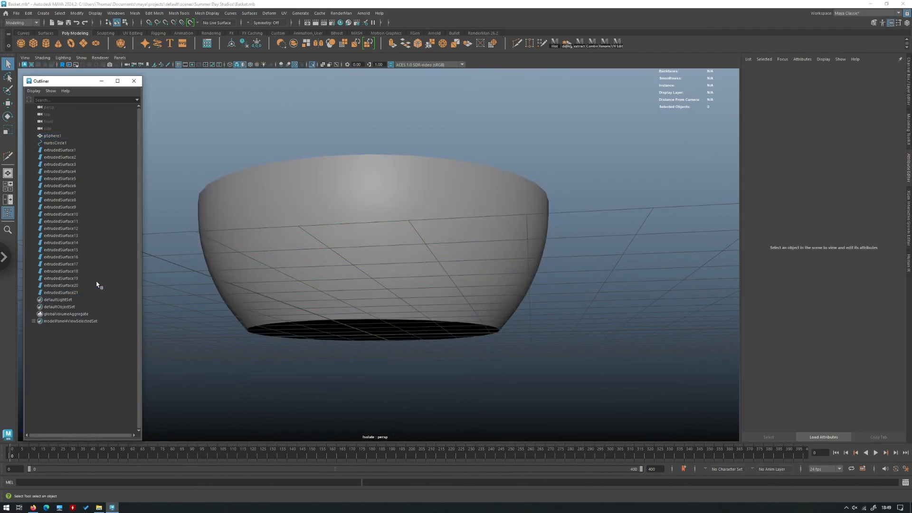
Step: Select one vertical edge line of the bowl mesh from rim to base and convert it to a curve
click(385, 254)
click(346, 169)
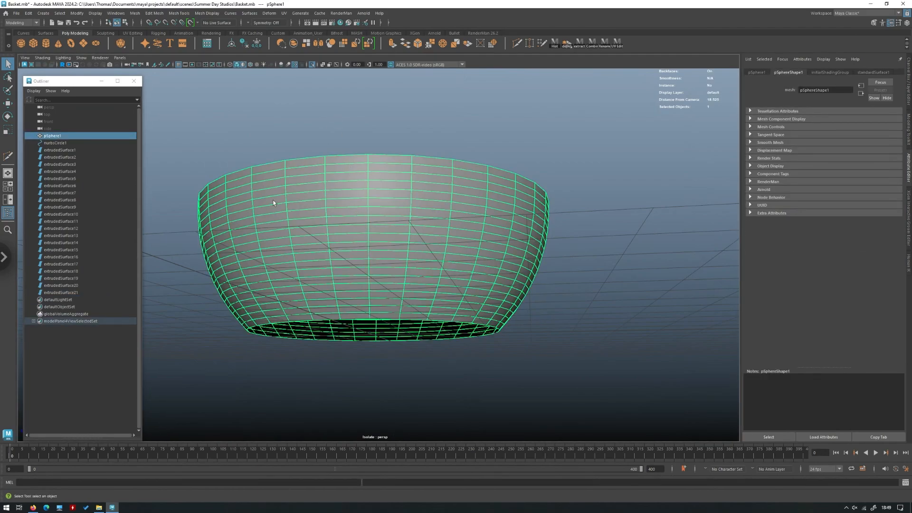
right_drag(394, 210, 393, 191)
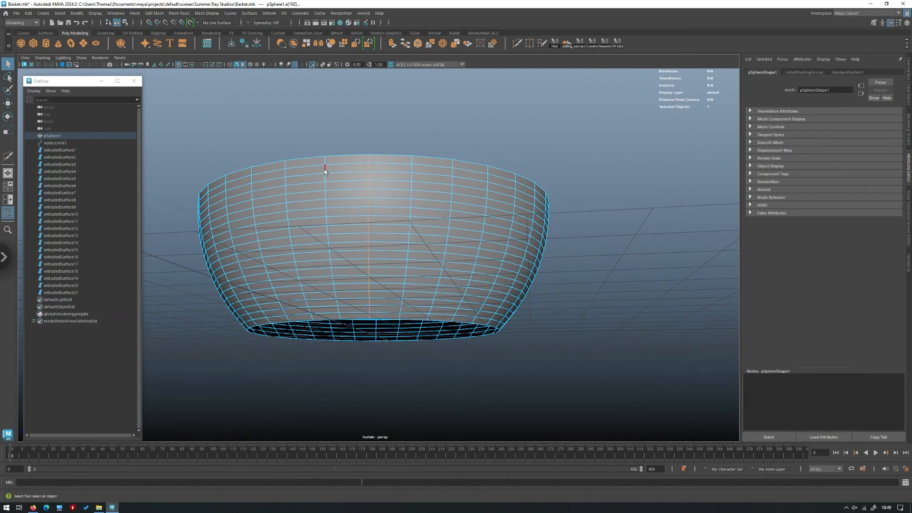
click(331, 166)
alt+drag(324, 191, 406, 290)
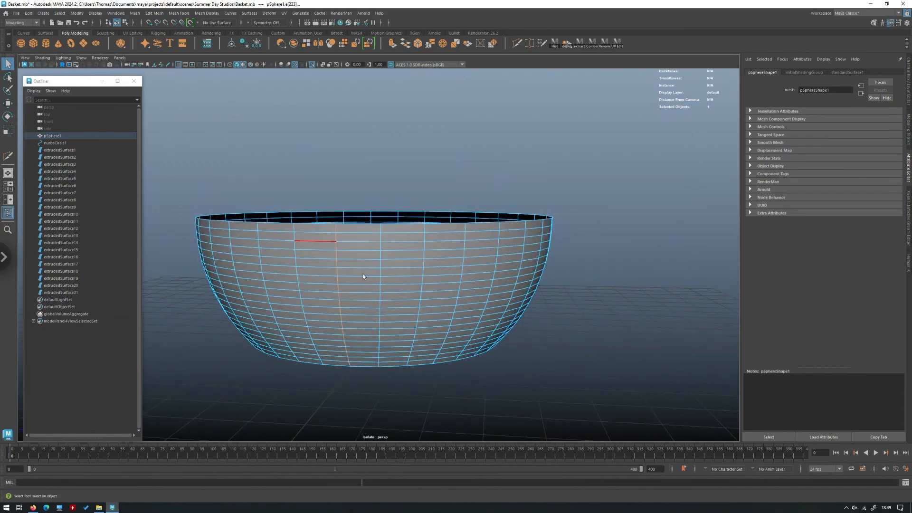
alt+drag(315, 244, 541, 273)
alt+drag(584, 210, 292, 213)
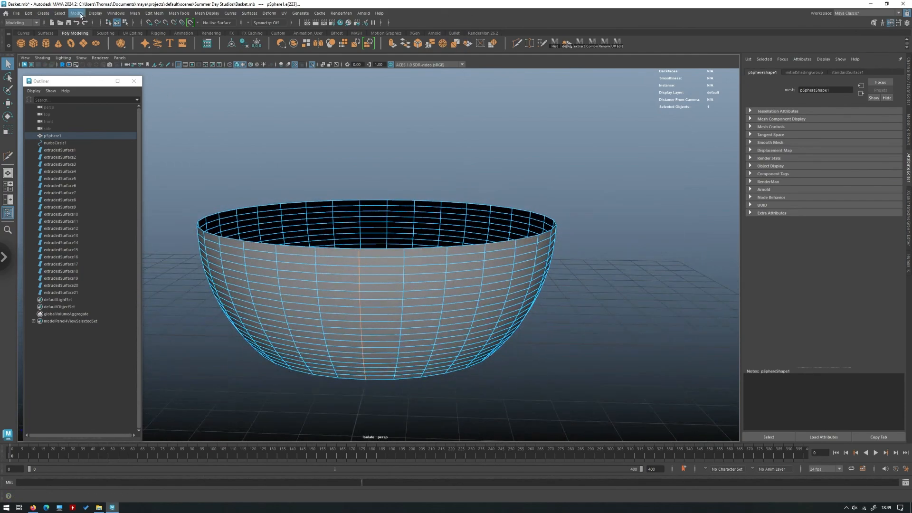
click(76, 13)
mouse_move(114, 207)
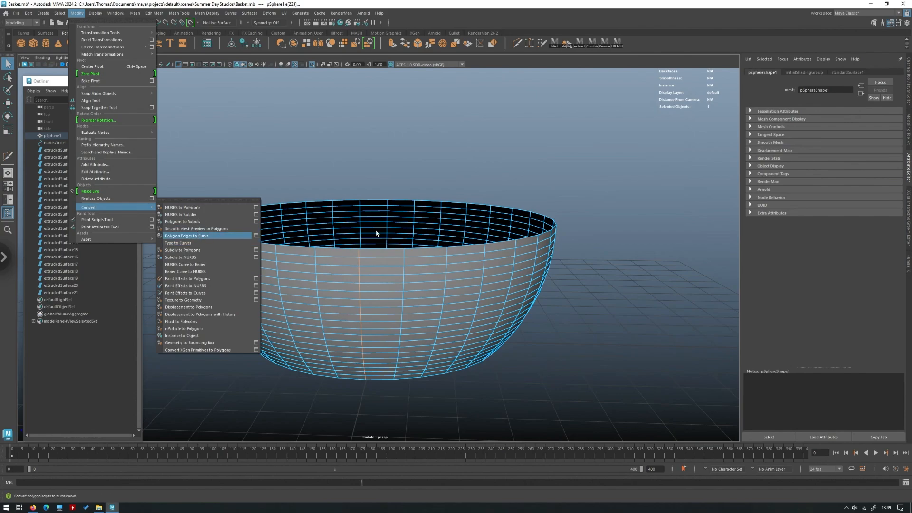
click(199, 236)
Step: Return the bowl mesh to object mode and hide it, leaving only the vertical curve in the isolated view
right_click(359, 215)
click(393, 212)
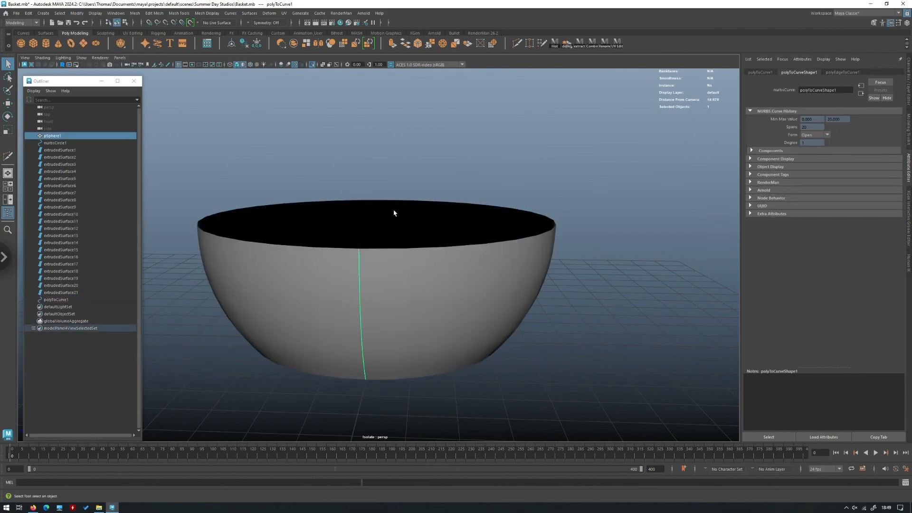
key(h)
alt+drag(383, 196, 115, 162)
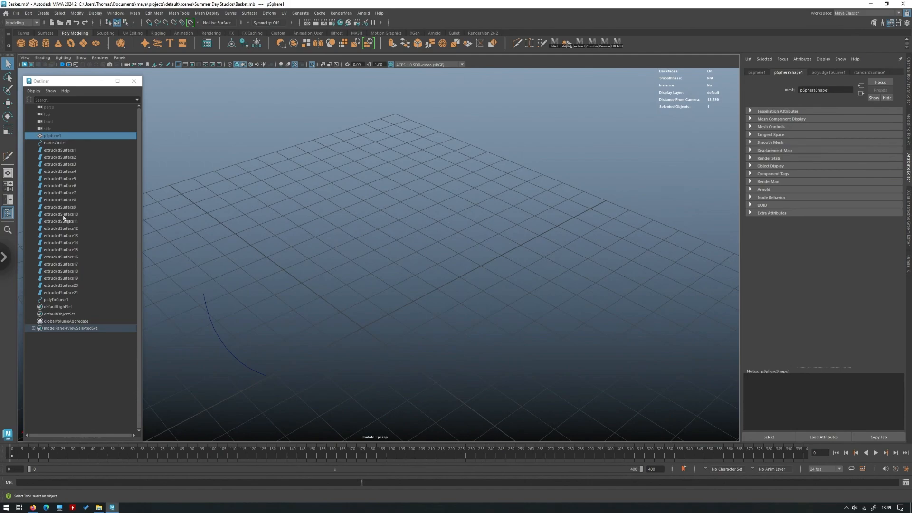
Step: Exit isolation and extrude the profile circle nurbsCircle1 along the vertical curve polyToCurve1 to form an upright tube
click(70, 143)
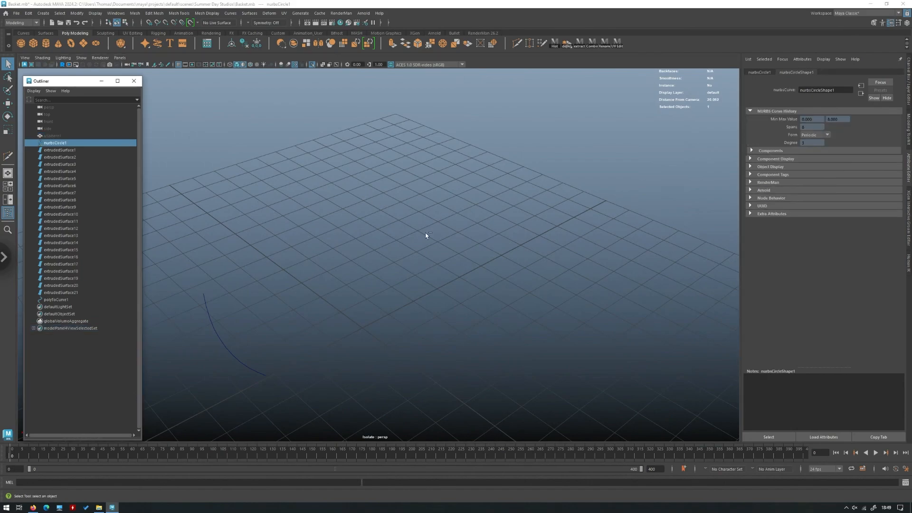
alt+drag(375, 247, 127, 257)
key(ctrl+1)
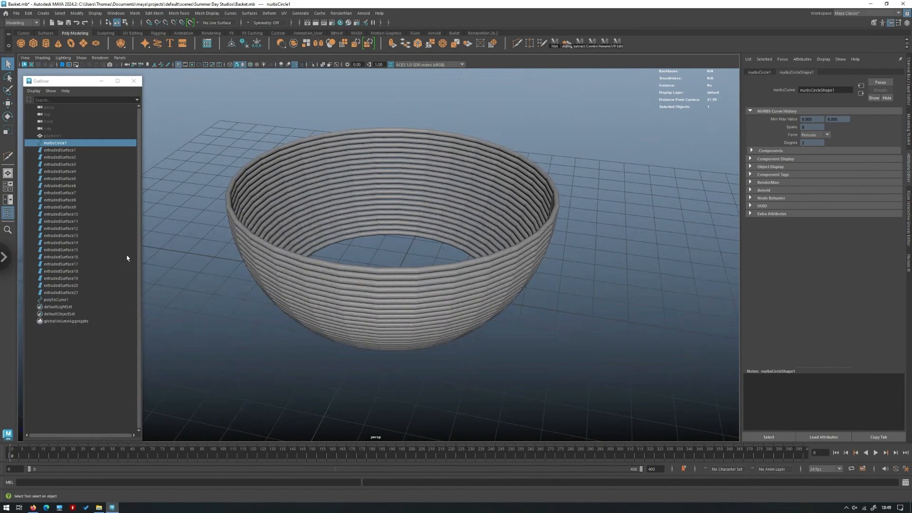
ctrl+click(55, 300)
alt+drag(338, 230, 342, 171)
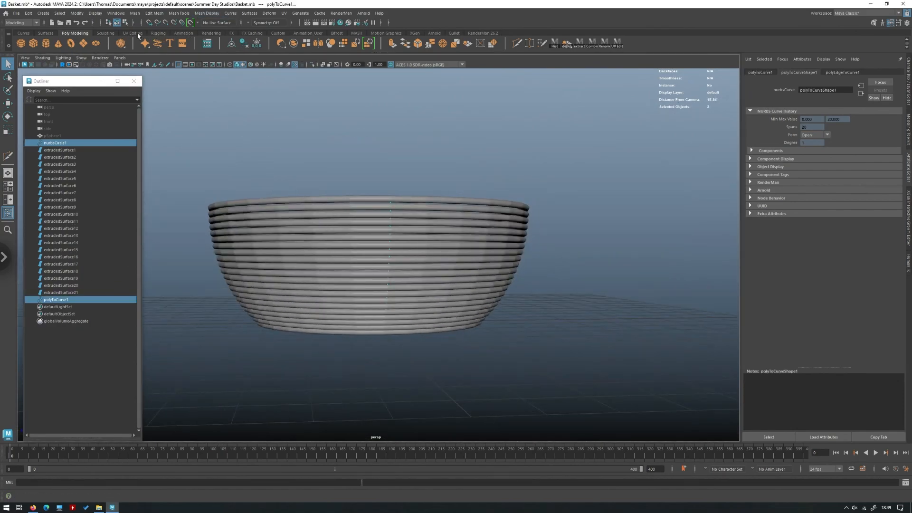
click(45, 33)
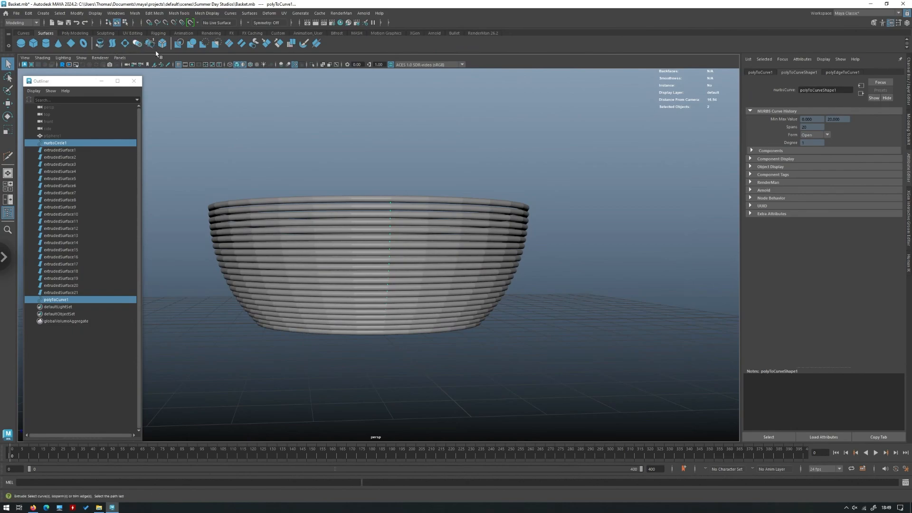
click(137, 43)
alt+drag(394, 229, 440, 235)
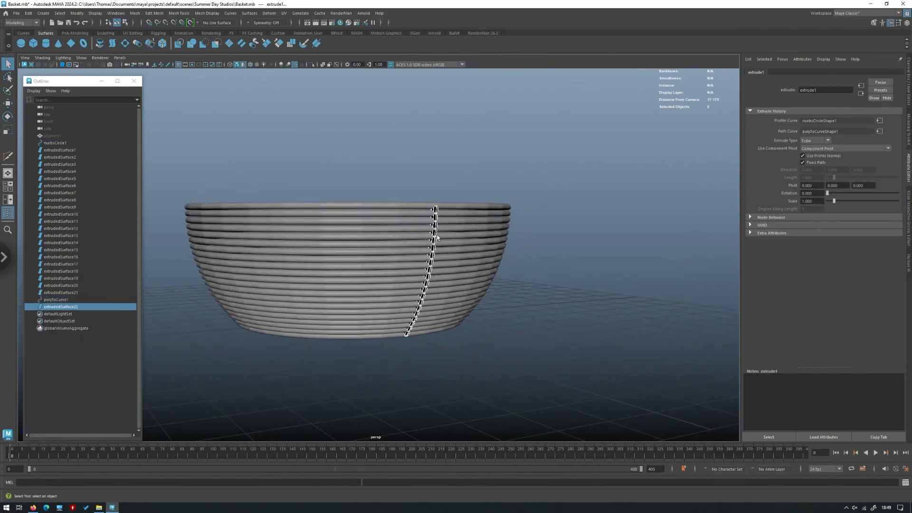
Step: Isolate the black-shaded vertical tube to reverse its surface direction, and bring the rest of the basket back into view
click(436, 235)
key(ctrl+1)
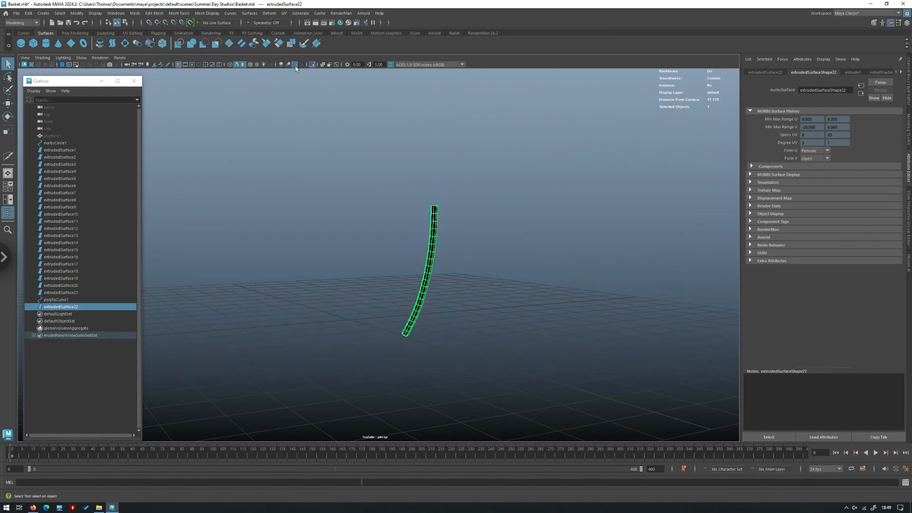
click(250, 14)
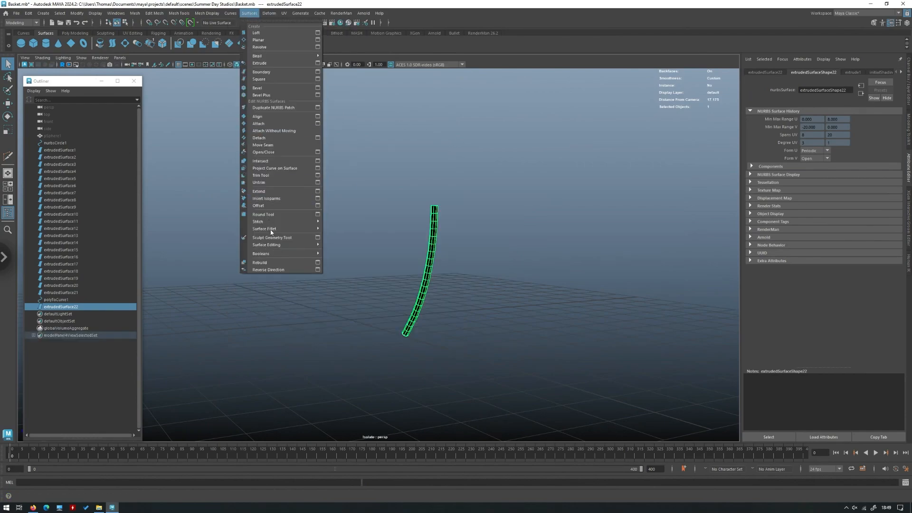
click(271, 269)
click(436, 243)
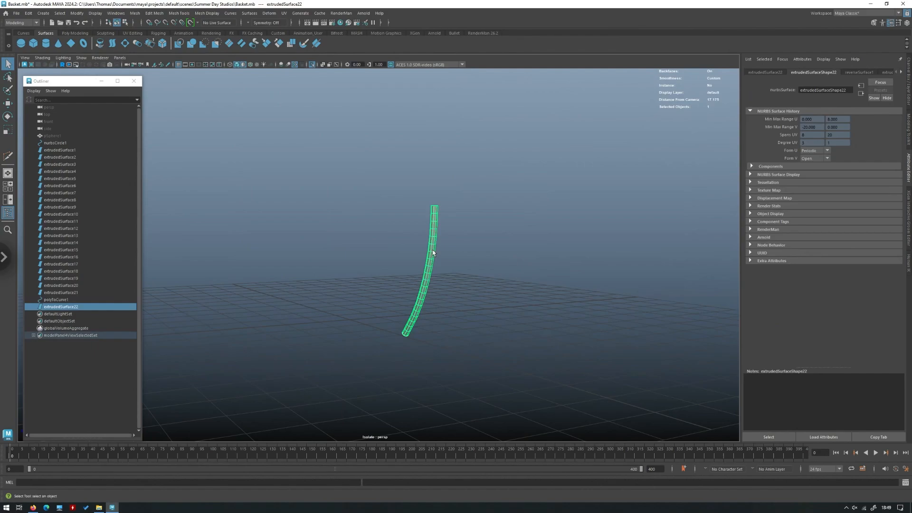
key(f)
key(ctrl+1)
scroll(498, 201, down, 5)
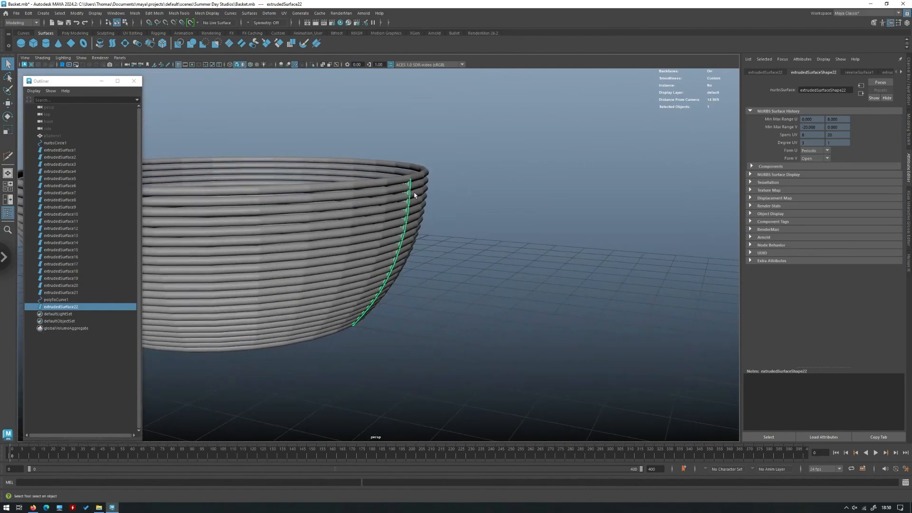
Step: Show the vertical tube's transform channels and examine how it and its central pivot sit relative to the basket wall
alt+drag(498, 202, 389, 203)
alt+middle_drag(389, 203, 328, 258)
key(w)
alt+drag(409, 170, 392, 202)
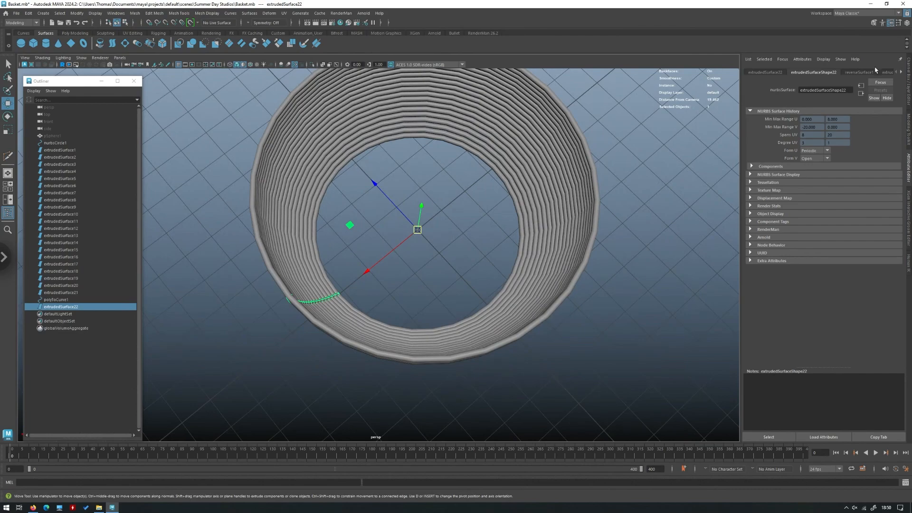
click(909, 86)
alt+drag(393, 169, 345, 291)
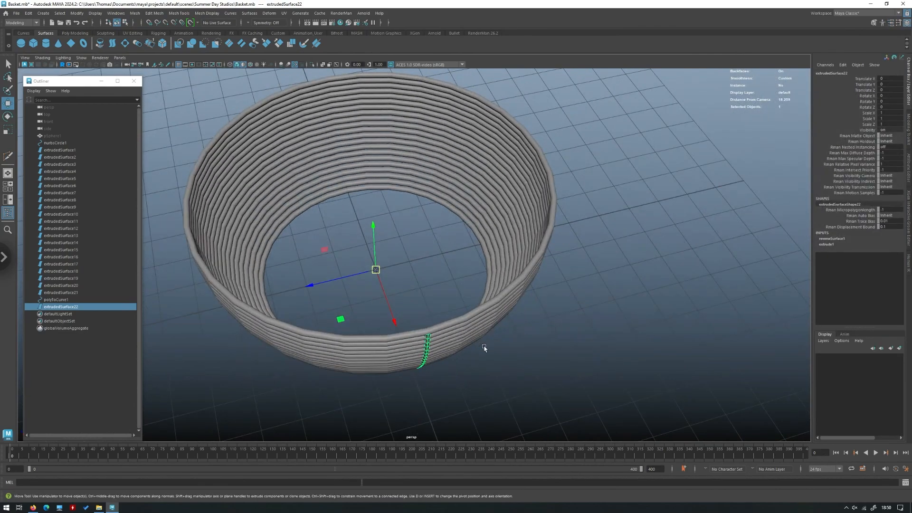
alt+drag(484, 348, 296, 253)
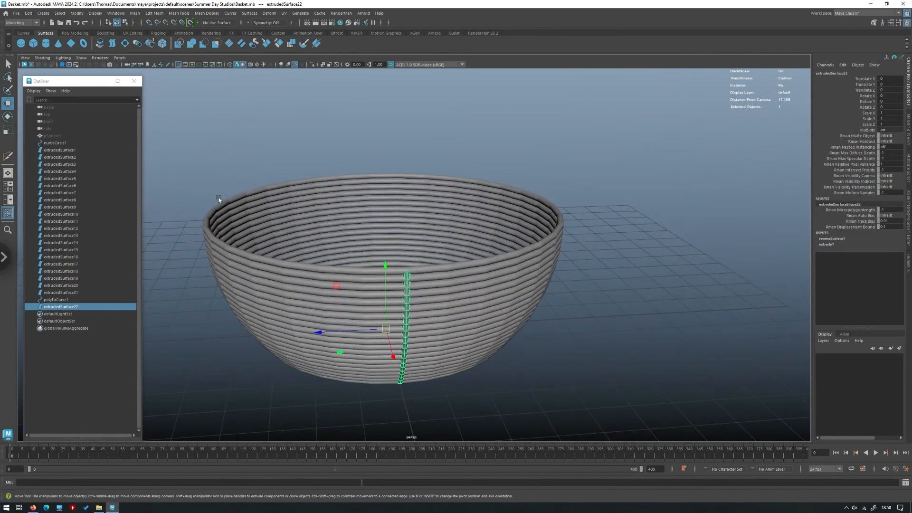
alt+drag(581, 180, 401, 278)
alt+drag(376, 321, 407, 289)
key(e)
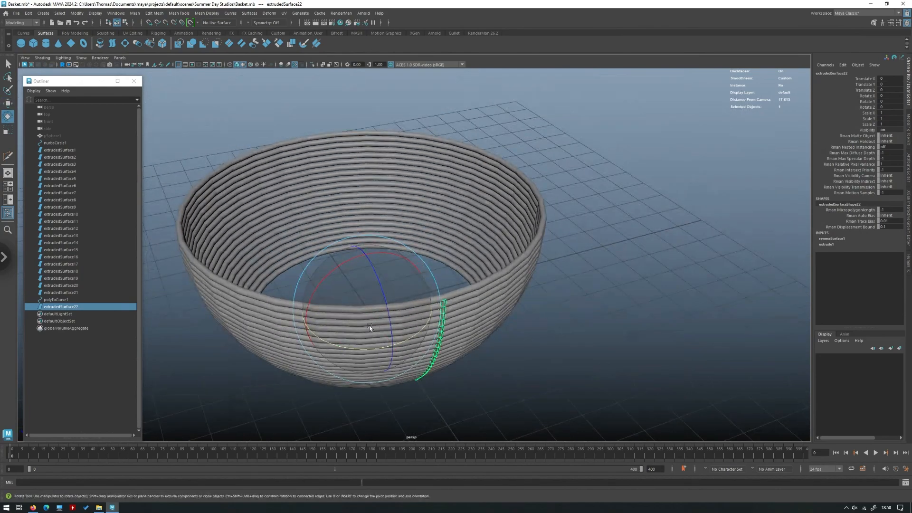
key(ctrl+d)
mouse_move(350, 349)
mouse_down()
mouse_move(335, 350)
mouse_move(346, 350)
mouse_up()
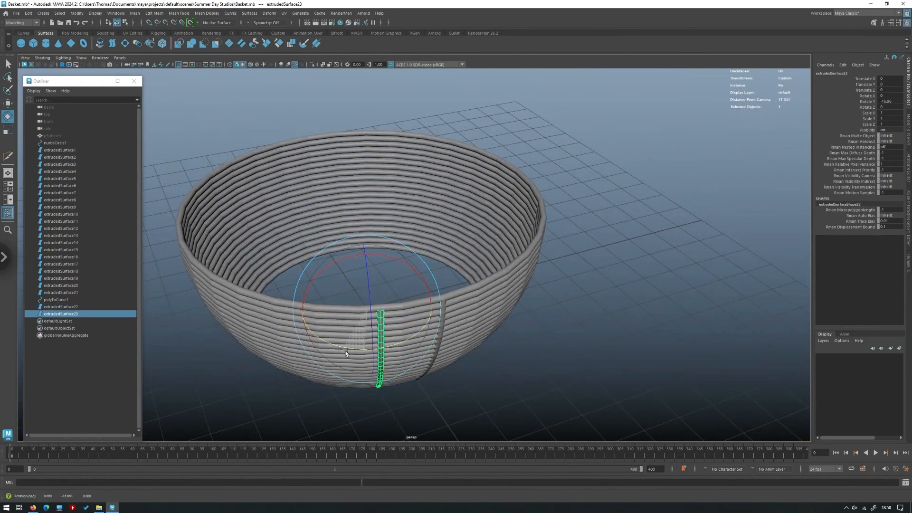
key(ctrl+z)
key(ctrl+z)
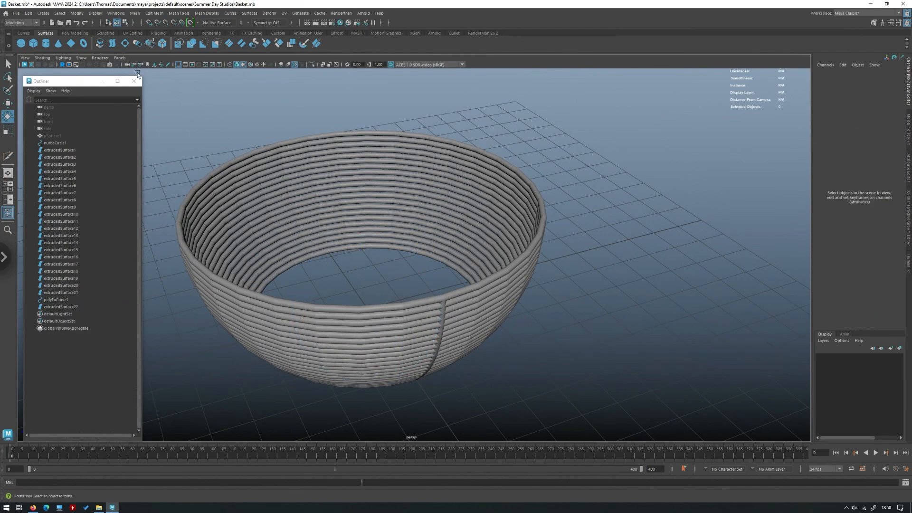
Step: Turn on the wireframe overlay on the shaded surfaces and select the vertical tube at the front of the basket
click(250, 65)
mouse_move(433, 272)
alt+mouse_down()
mouse_move(413, 320)
mouse_move(423, 314)
mouse_move(372, 326)
mouse_move(393, 315)
mouse_move(427, 329)
mouse_move(398, 294)
alt+mouse_up()
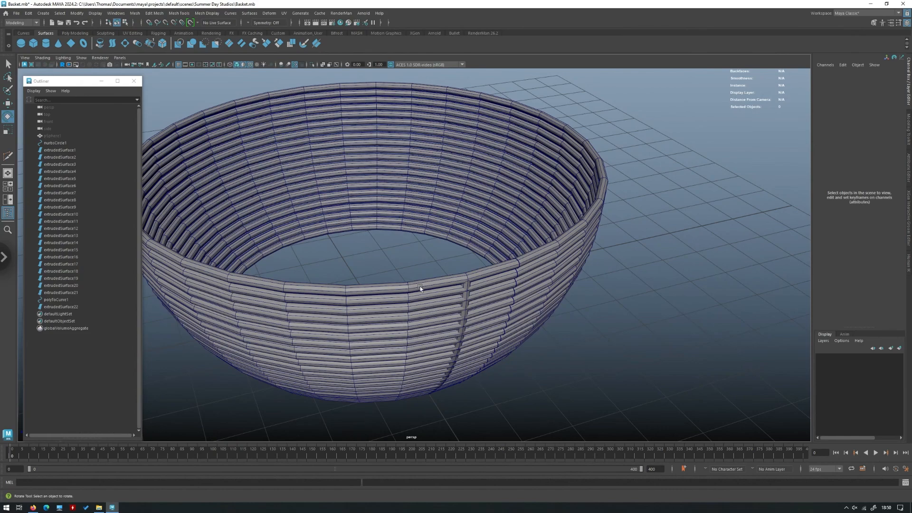
click(469, 285)
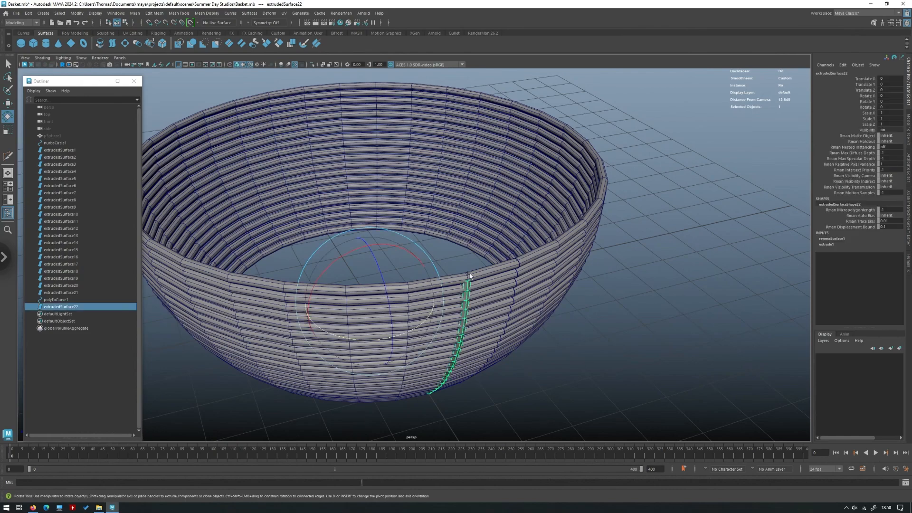
alt+drag(478, 235, 421, 299)
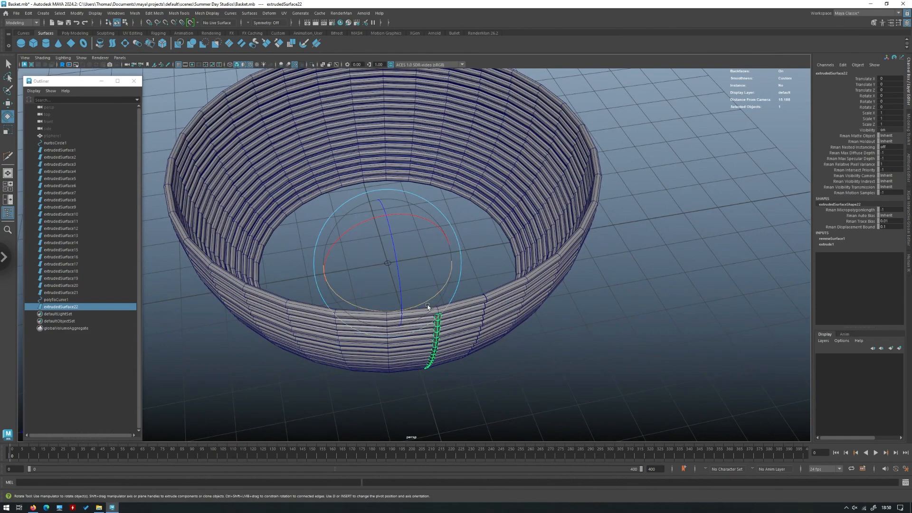
alt+drag(626, 136, 619, 199)
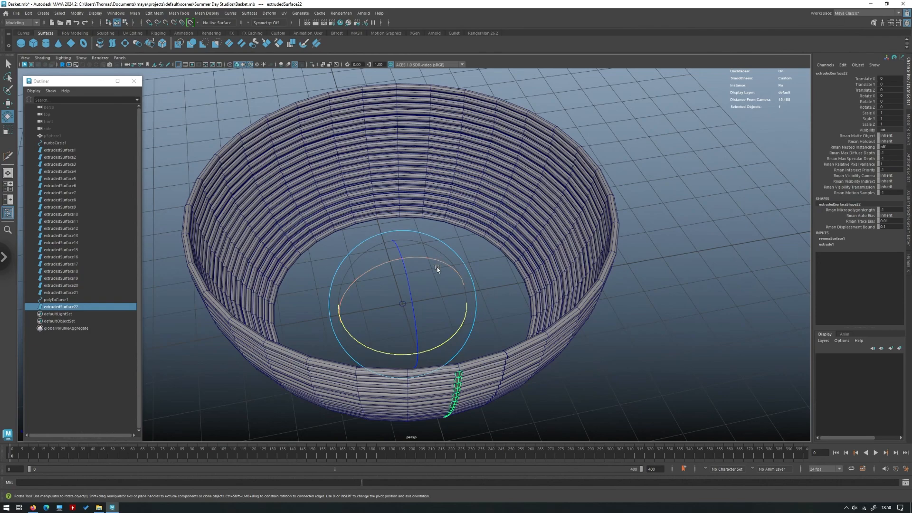
Step: Duplicate the vertical tube around the basket's centre and set the copy's Rotate Y to -11.25
drag(437, 349, 421, 353)
key(ctrl+d)
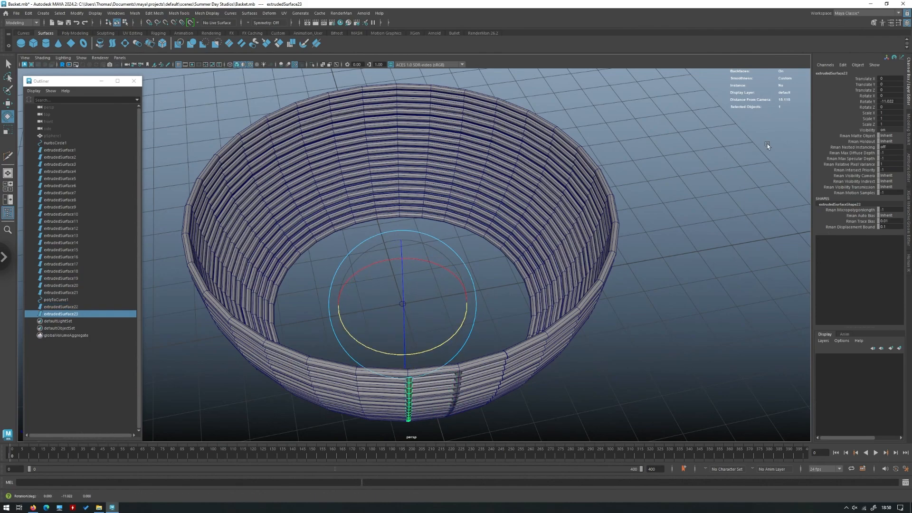
click(885, 101)
text(-11.25)
key(Return)
Step: Duplicate the vertical tube with its transform repeatedly, in 11.25-degree steps, until the copies complete the circle around the basket
alt+middle_drag(549, 366, 541, 288)
alt+right_drag(592, 338, 638, 342)
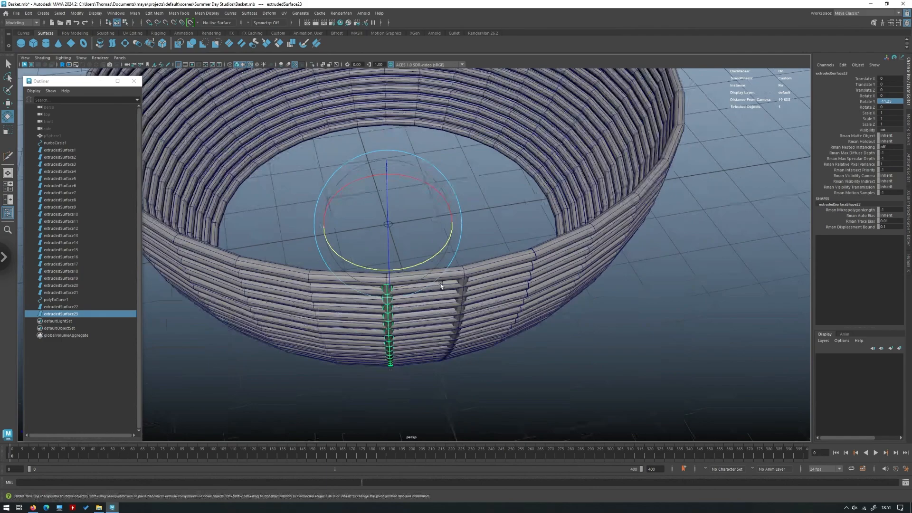
key(w)
scroll(502, 281, down, 4)
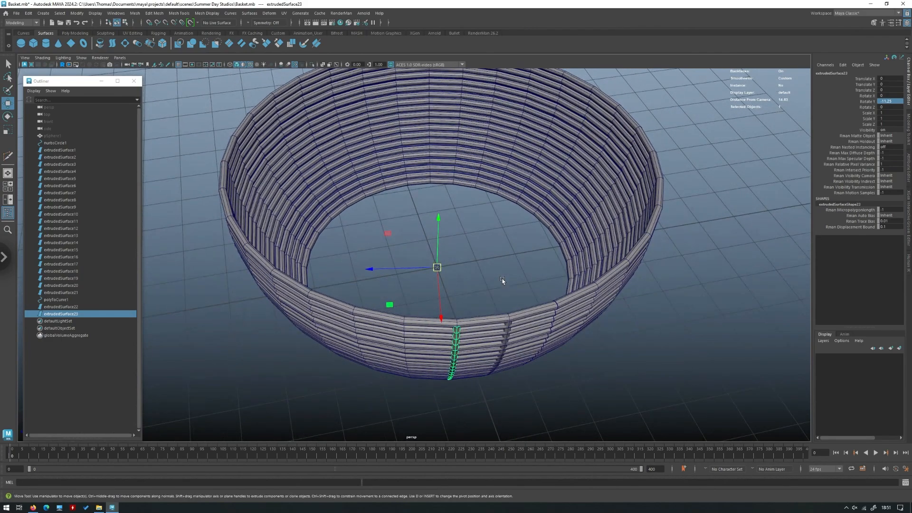
key(shift+d)
scroll(478, 245, down, 2)
key(shift+d)
key(shift+d)
key(shift+d)
key(shift+d)
key(shift+d)
key(shift+d)
key(shift+d)
key(shift+d)
key(shift+d)
key(shift+d)
key(shift+d)
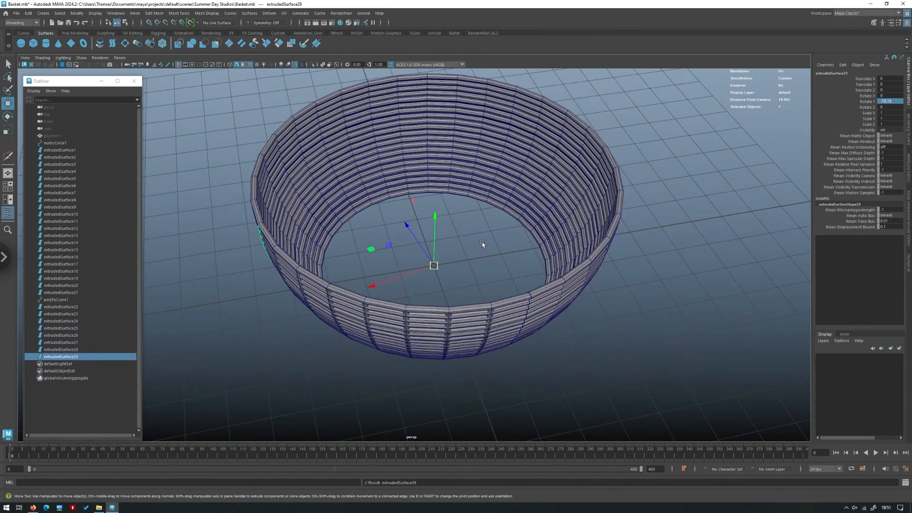
key(shift+d)
key(shift+d)
key(shift+d)
key(shift+d)
key(shift+d)
key(shift+d)
key(shift+d)
key(shift+d)
key(shift+d)
key(shift+d)
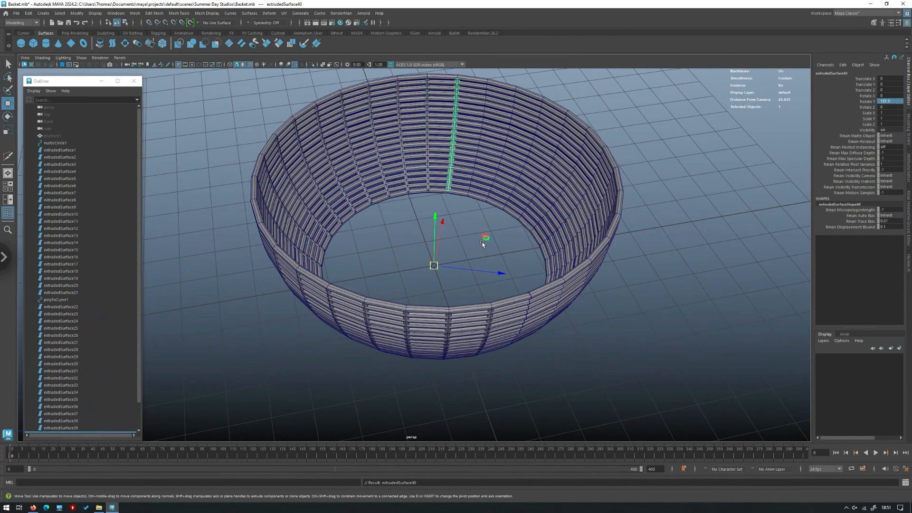
key(shift+d)
key(shift+d)
key(shift+d)
key(shift+d)
key(shift+d)
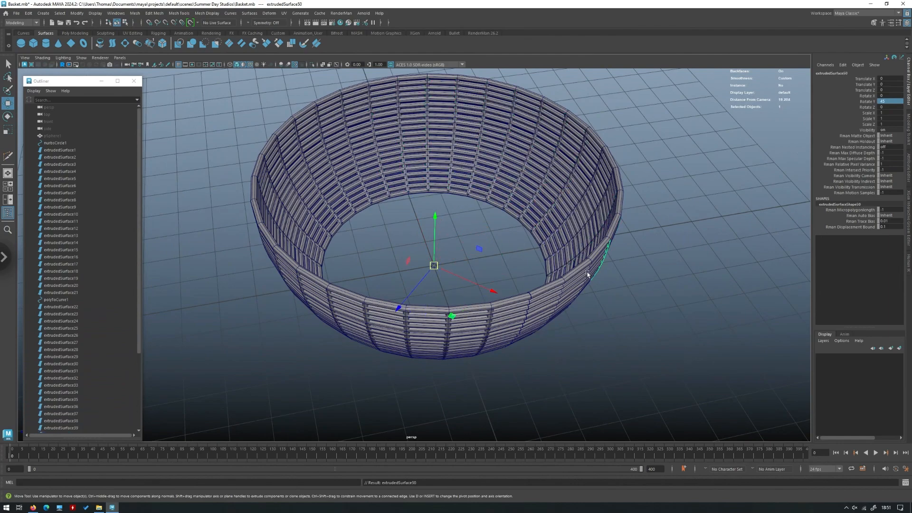
alt+drag(588, 272, 574, 265)
key(shift+d)
key(shift+d)
key(shift+d)
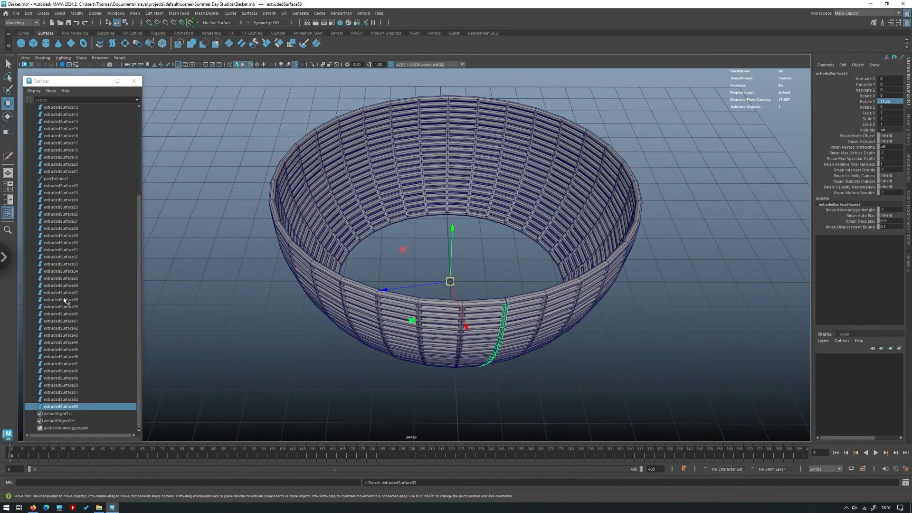
Step: Isolate all the vertical tubes, extrudedSurface22 to extrudedSurface53, to examine their spacing, and bring the horizontal tubes back into view
scroll(76, 284, down, 6)
shift+click(75, 186)
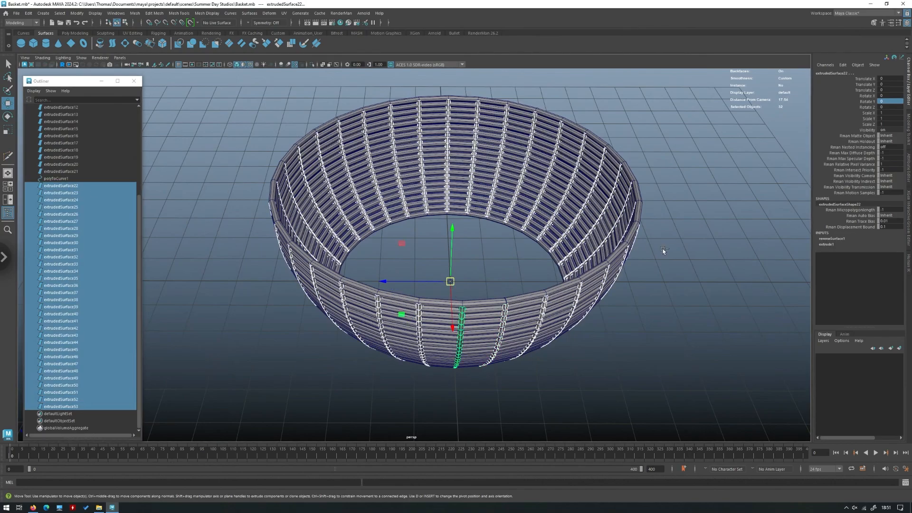
key(ctrl+1)
click(621, 311)
alt+drag(565, 301, 387, 156)
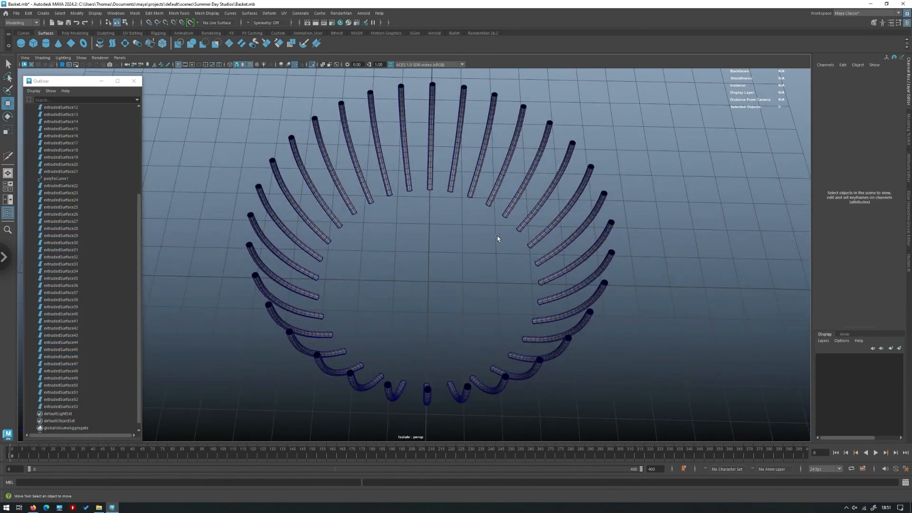
click(57, 179)
alt+drag(332, 157, 332, 151)
key(ctrl+1)
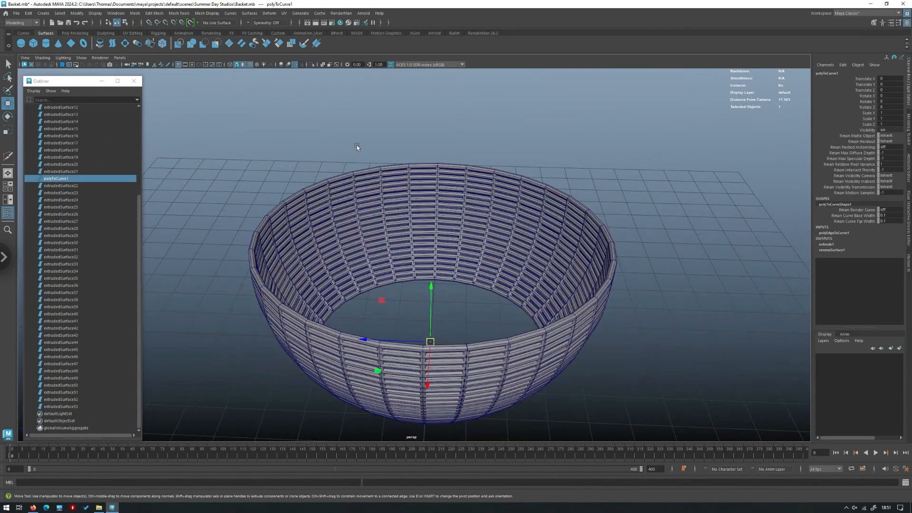
Step: Examine the basket from the side, below and above, checking how the vertical tubes cross the horizontal ones
click(375, 133)
alt+drag(350, 187, 400, 190)
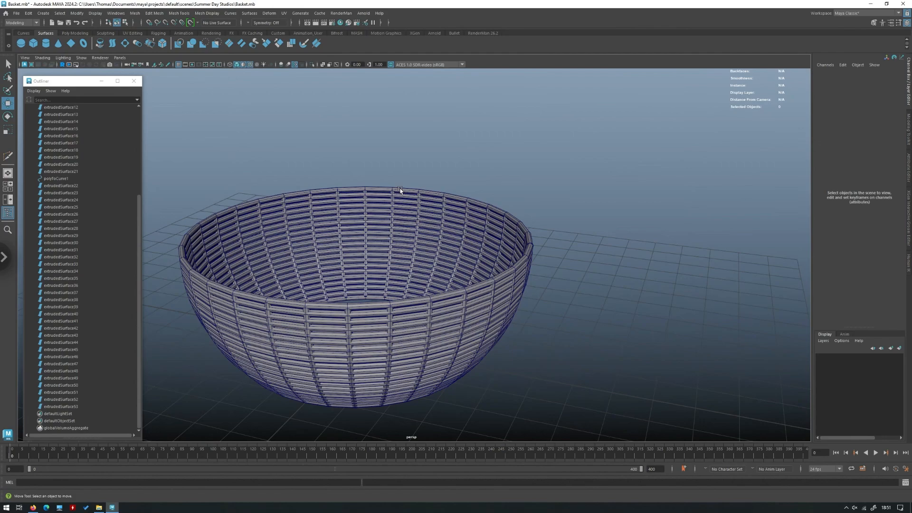
alt+drag(399, 185, 444, 218)
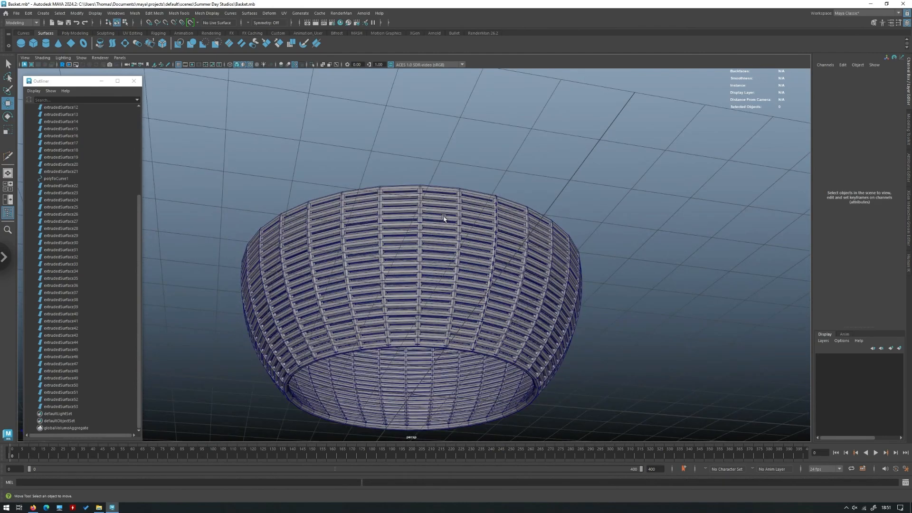
alt+drag(353, 101, 342, 135)
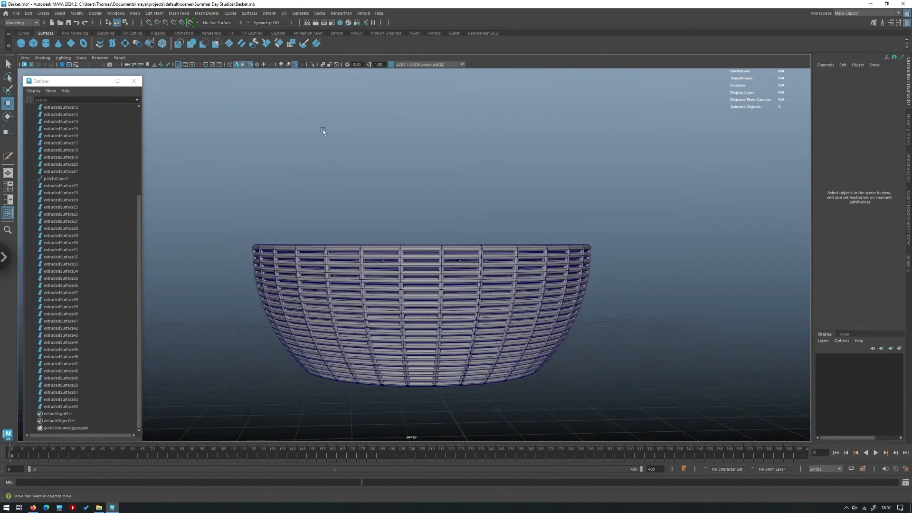
scroll(451, 192, up, 4)
alt+drag(451, 194, 434, 285)
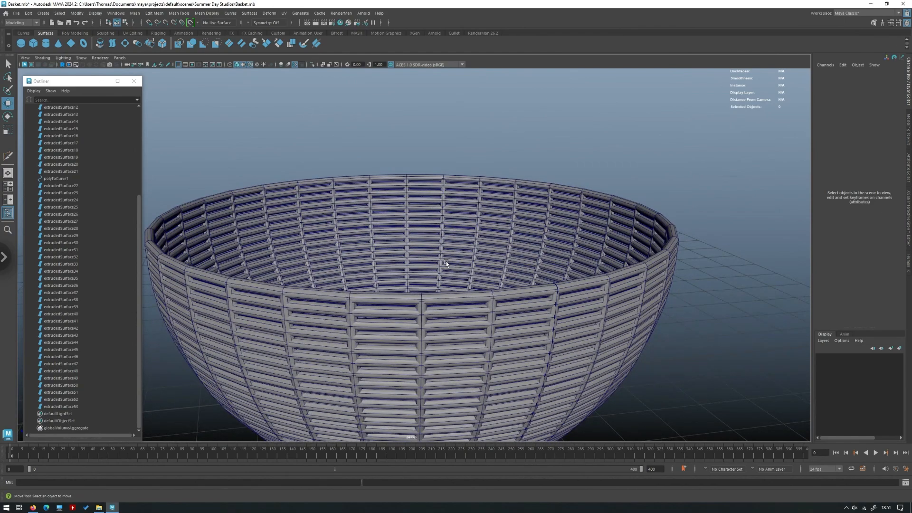
click(431, 308)
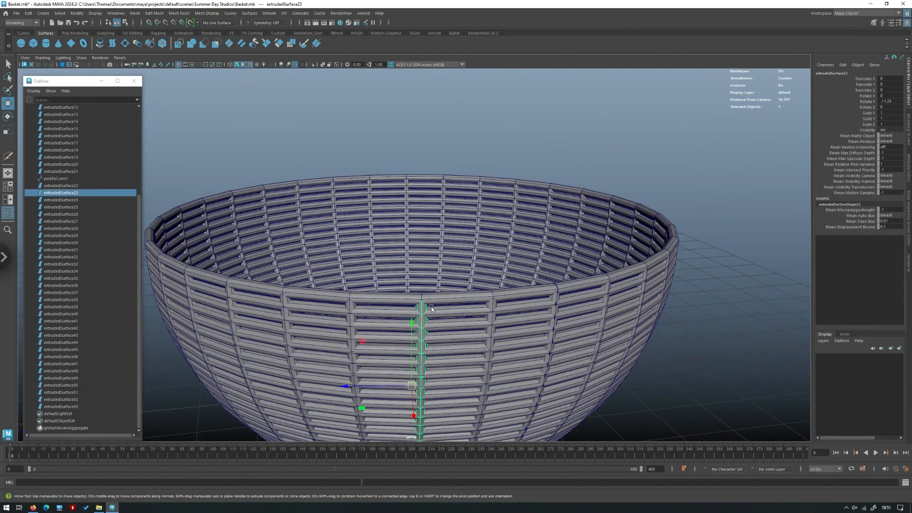
alt+drag(437, 319, 441, 326)
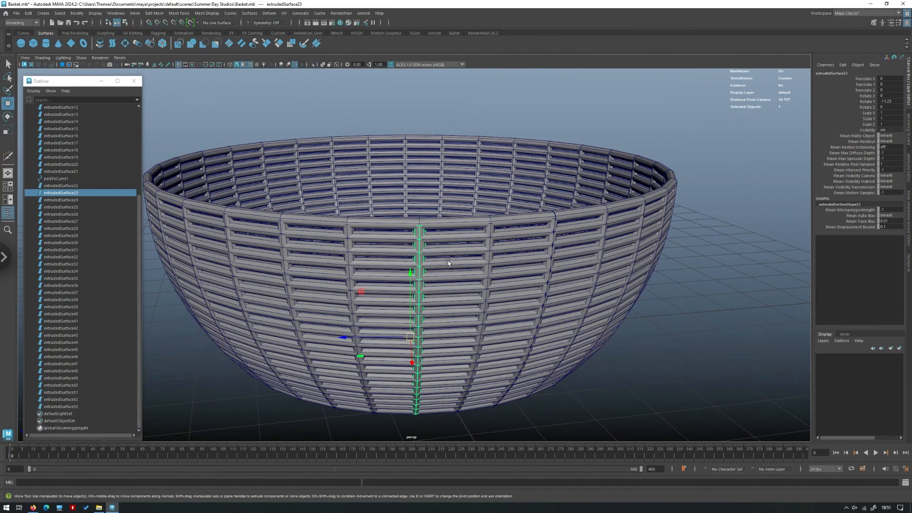
alt+drag(477, 248, 514, 165)
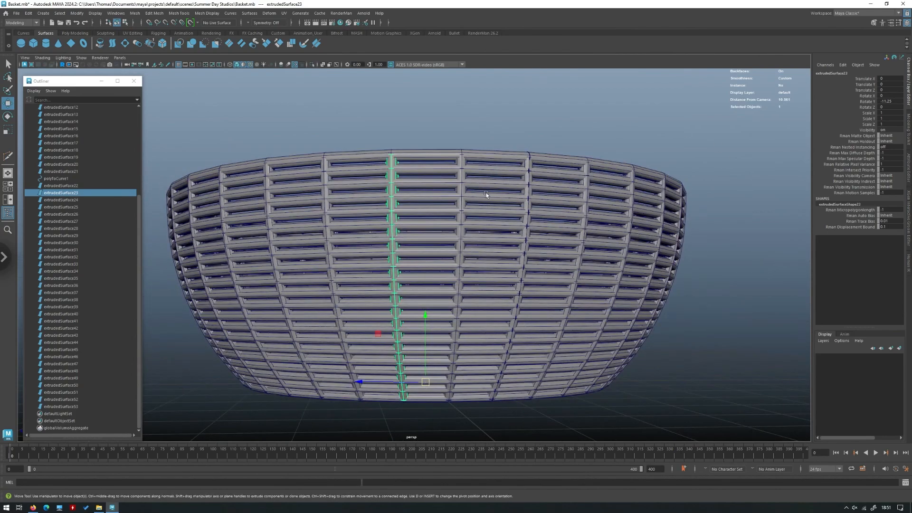
alt+drag(486, 192, 481, 257)
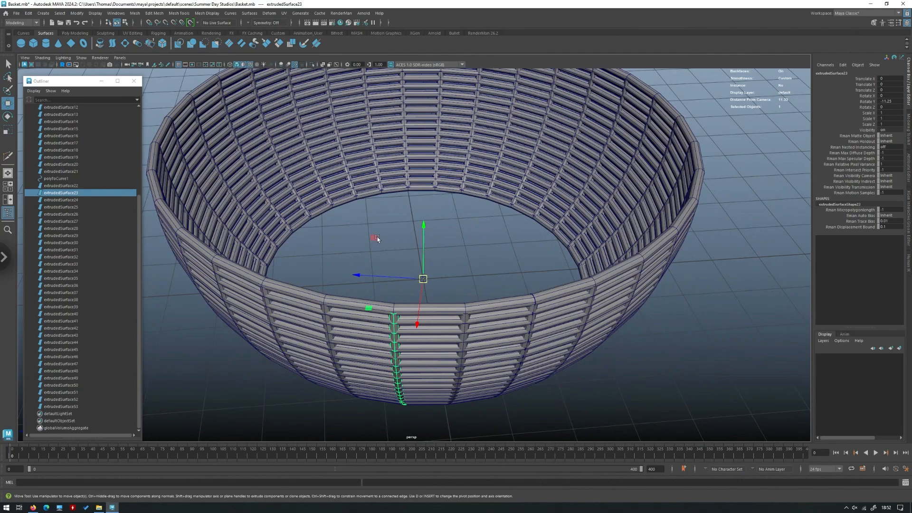
Step: Delete the construction history of all objects and remove the leftover polyToCurve1 curve
click(63, 179)
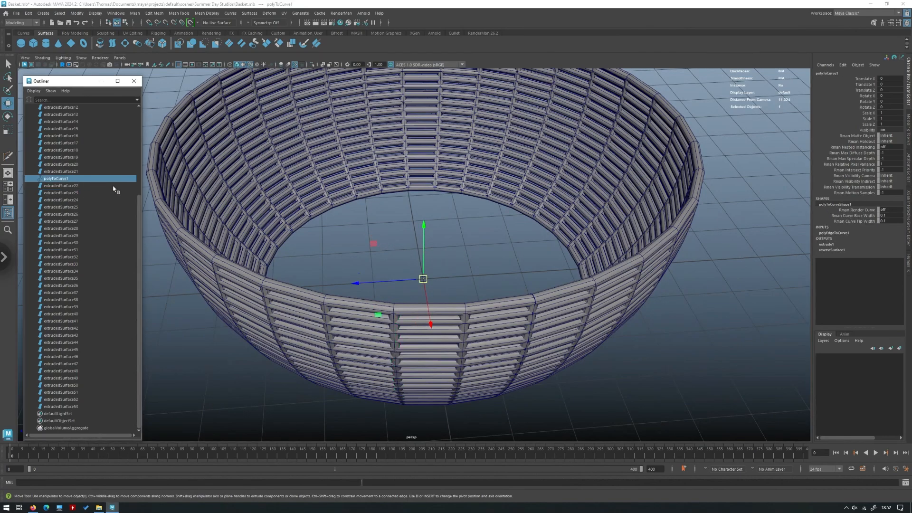
scroll(100, 189, up, 6)
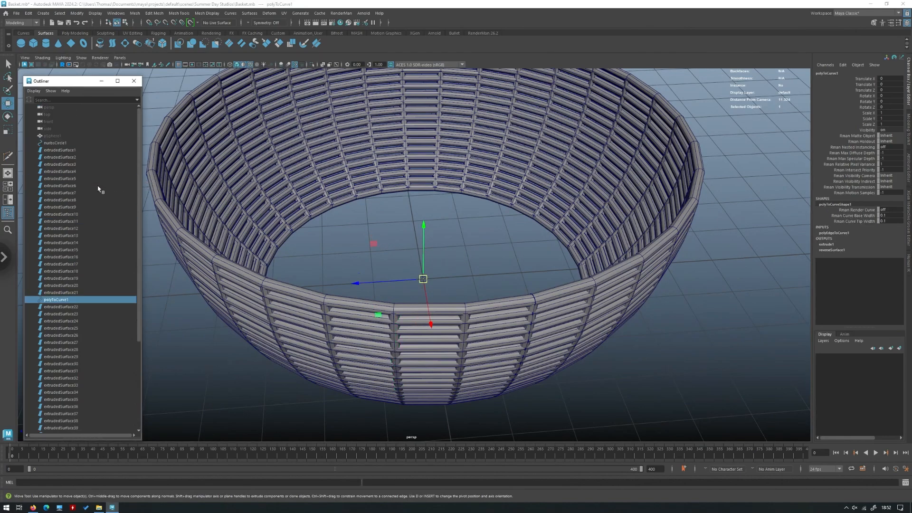
scroll(98, 195, down, 6)
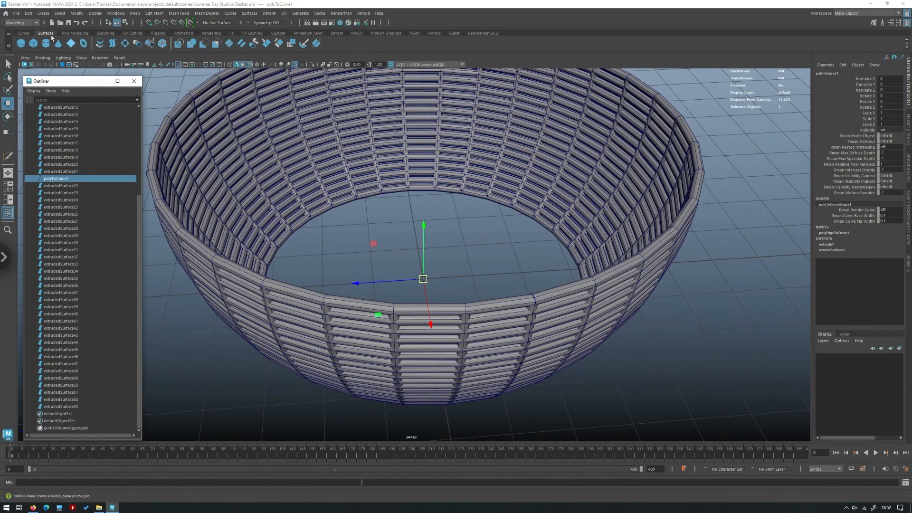
click(29, 14)
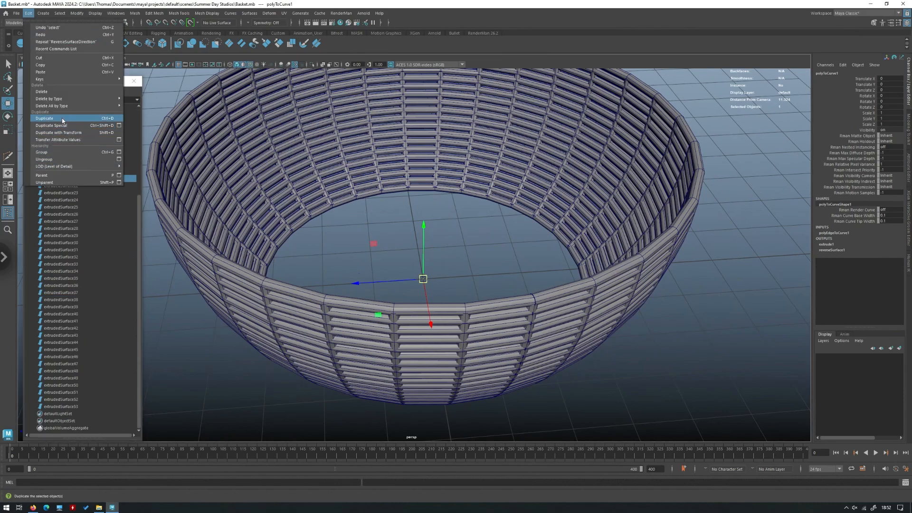
mouse_move(65, 105)
click(142, 106)
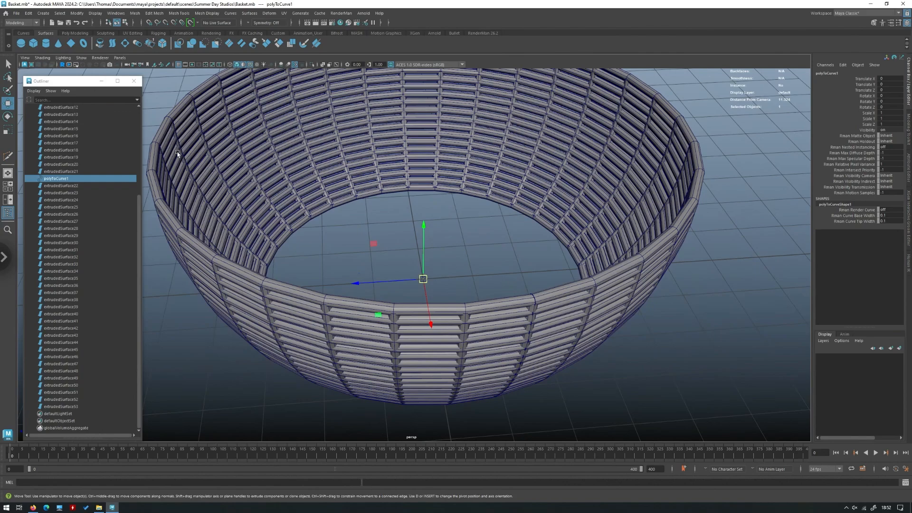
key(Delete)
Step: Hide the nurbsCircle1 profile curve
scroll(46, 195, up, 5)
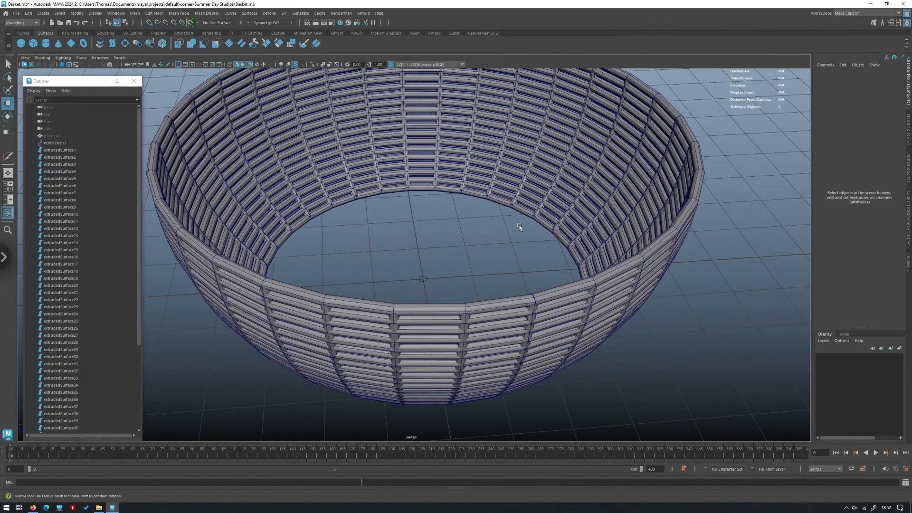
alt+drag(518, 226, 553, 249)
click(54, 143)
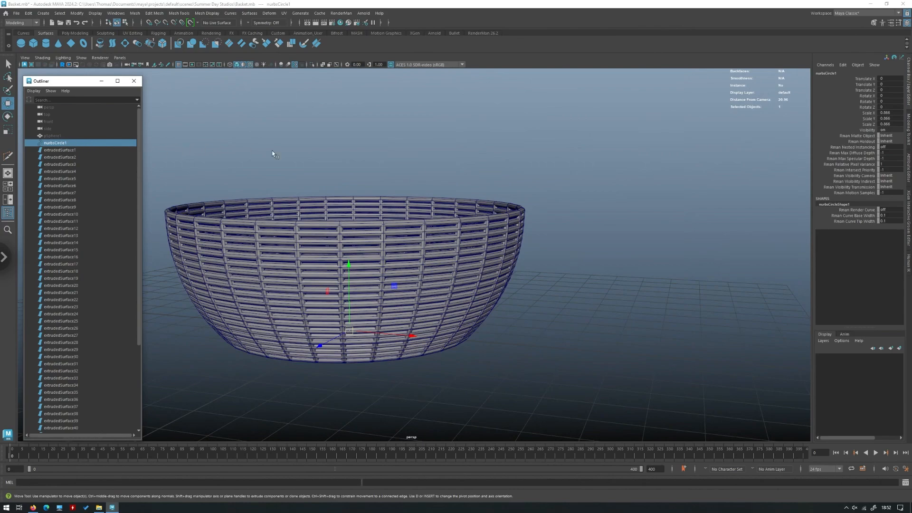
click(497, 185)
alt+drag(496, 185, 564, 370)
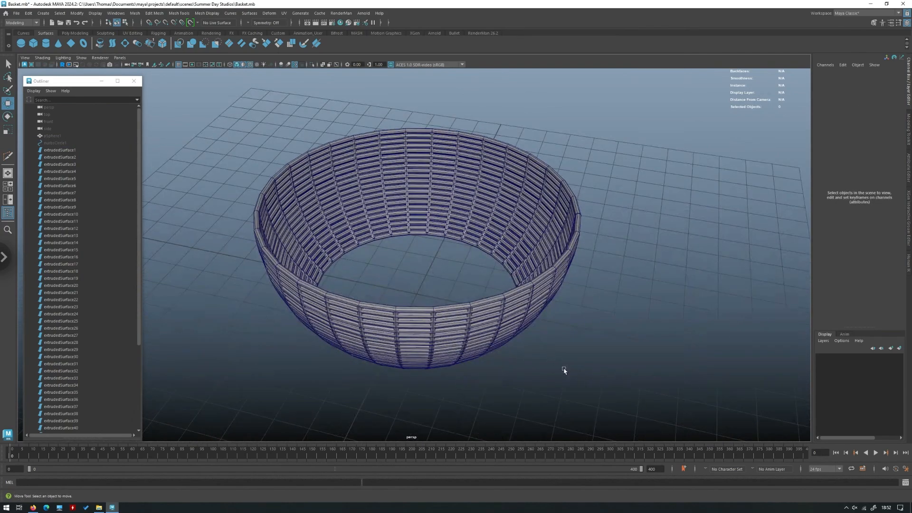
Step: Convert all the horizontal and vertical basket tubes from NURBS to polygons
drag(703, 426, 158, 102)
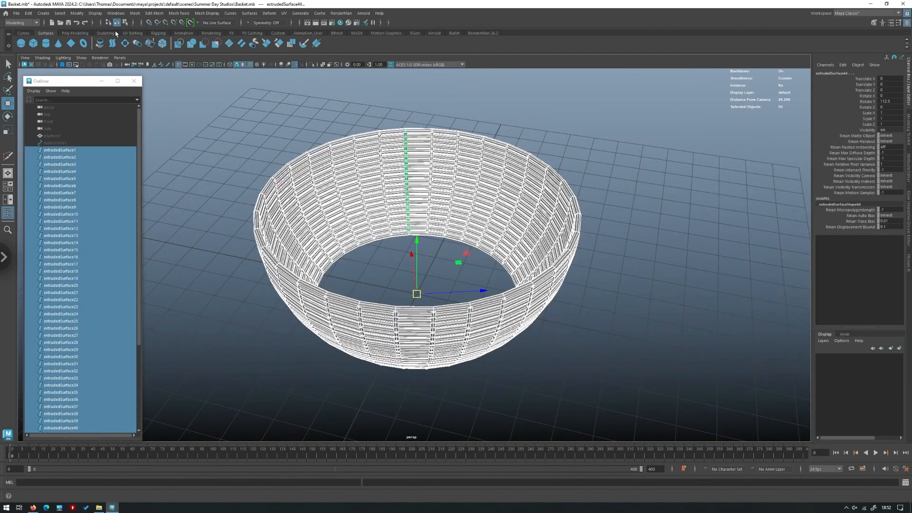
click(76, 13)
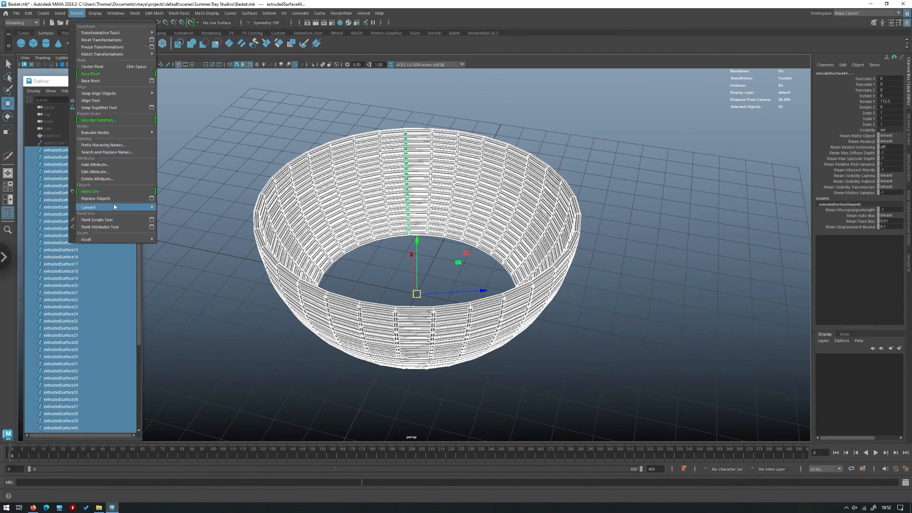
mouse_move(114, 207)
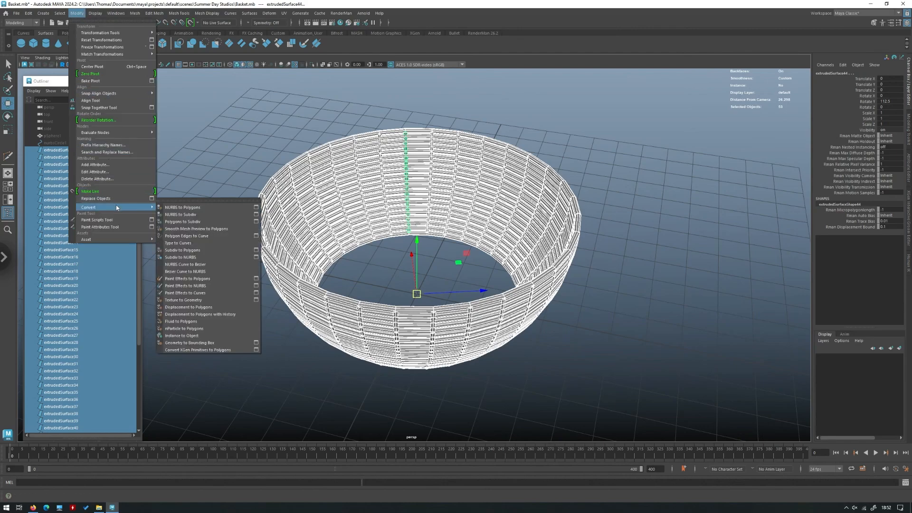
click(205, 209)
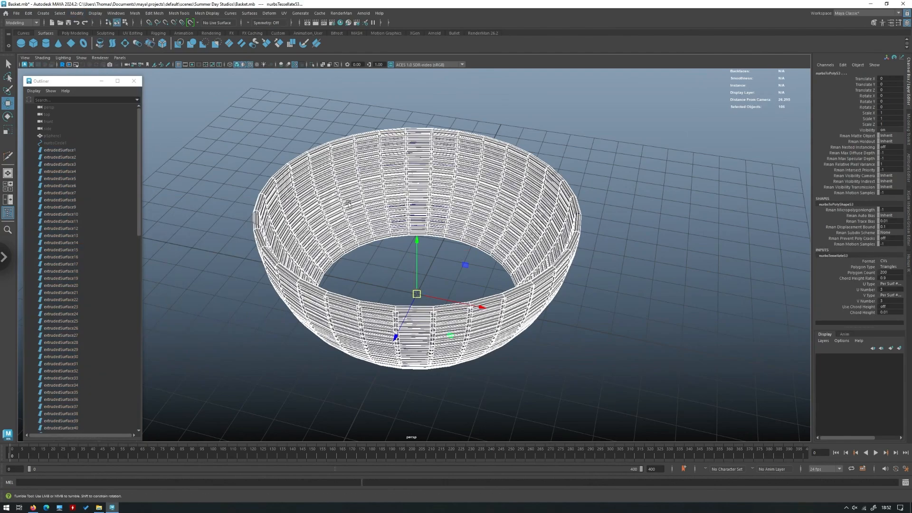
Step: Clear all non-deformer and construction history, and delete the original surfaces extrudedSurface1 to extrudedSurface53, keeping the polygon tubes
alt+drag(348, 203, 351, 166)
click(61, 150)
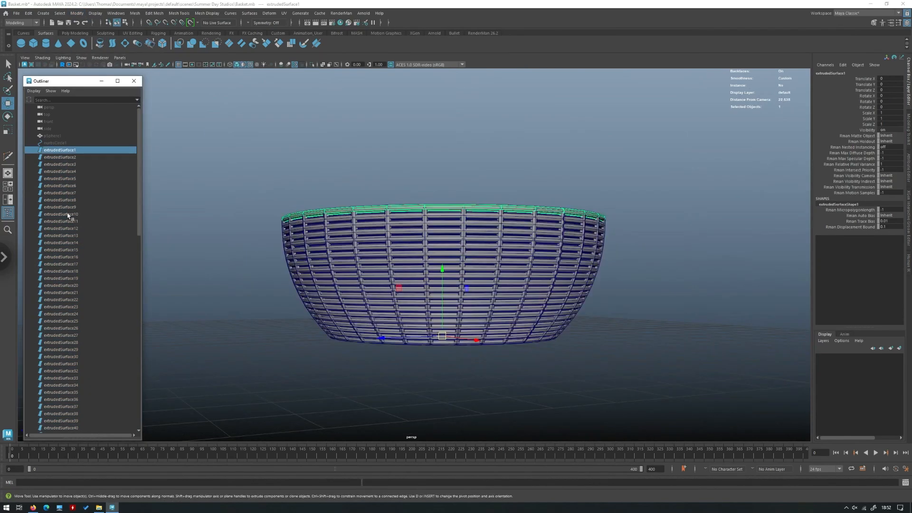
click(66, 33)
scroll(67, 214, down, 10)
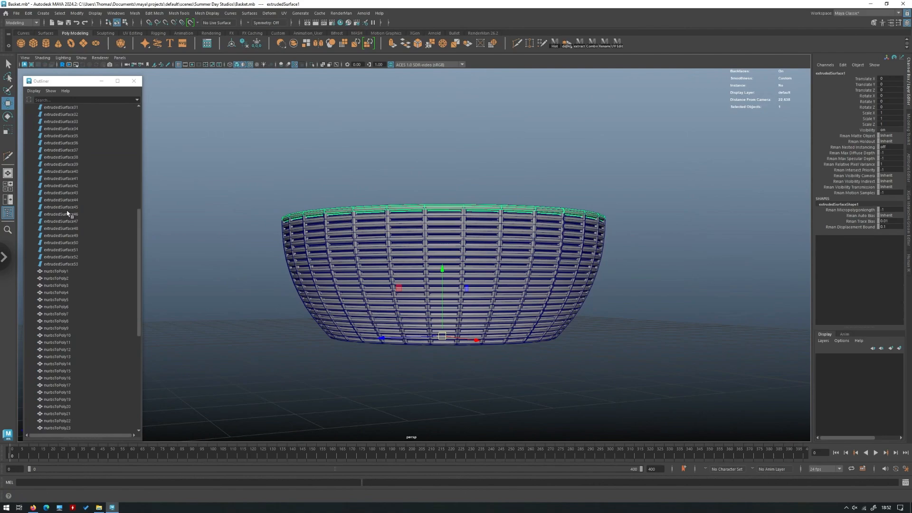
shift+click(71, 285)
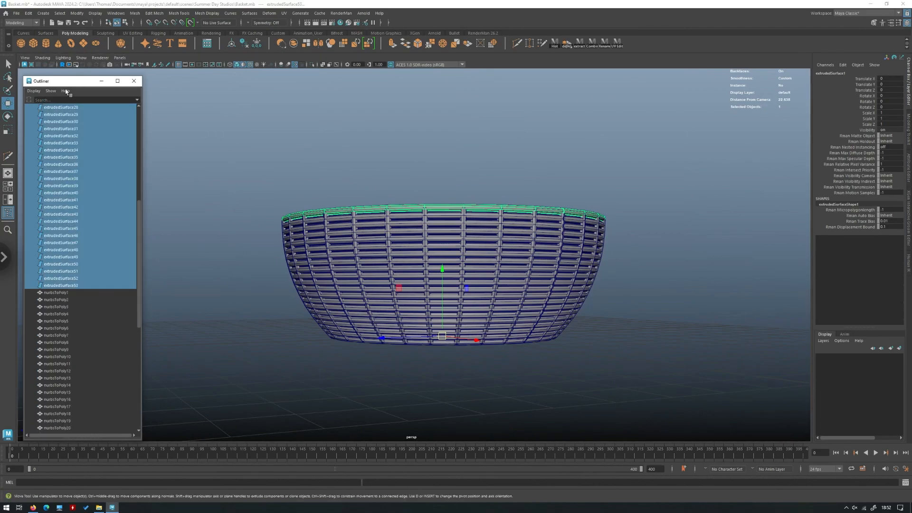
click(28, 12)
mouse_move(68, 106)
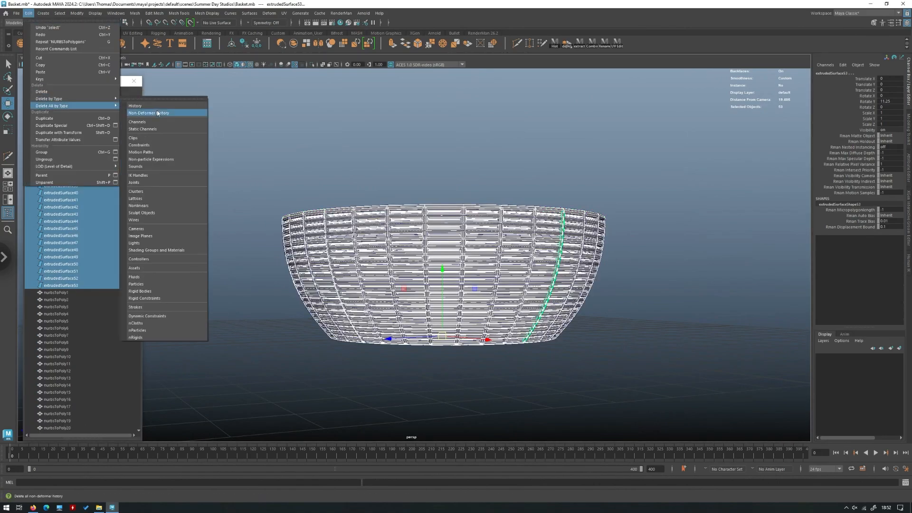
click(143, 112)
click(28, 13)
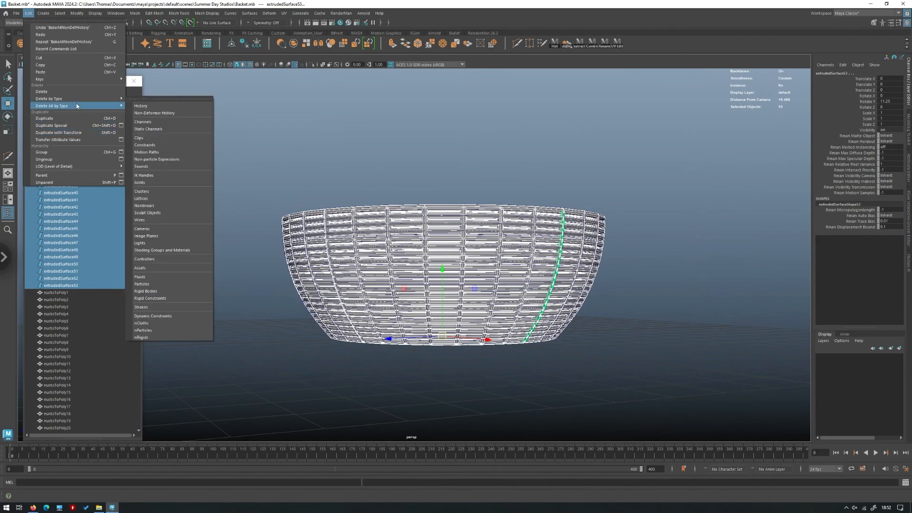
click(152, 106)
key(Delete)
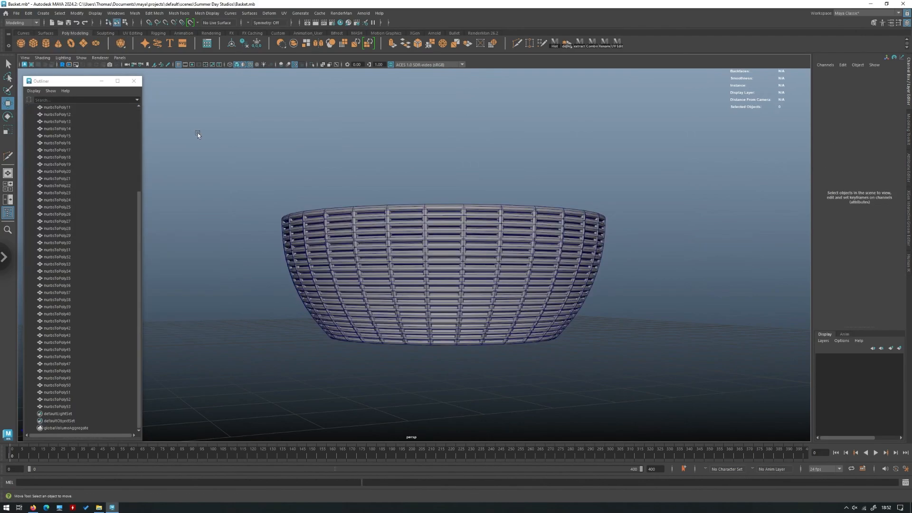
Step: Turn off the wireframe-on-shaded display and bring the whole basket into view
scroll(338, 147, up, 8)
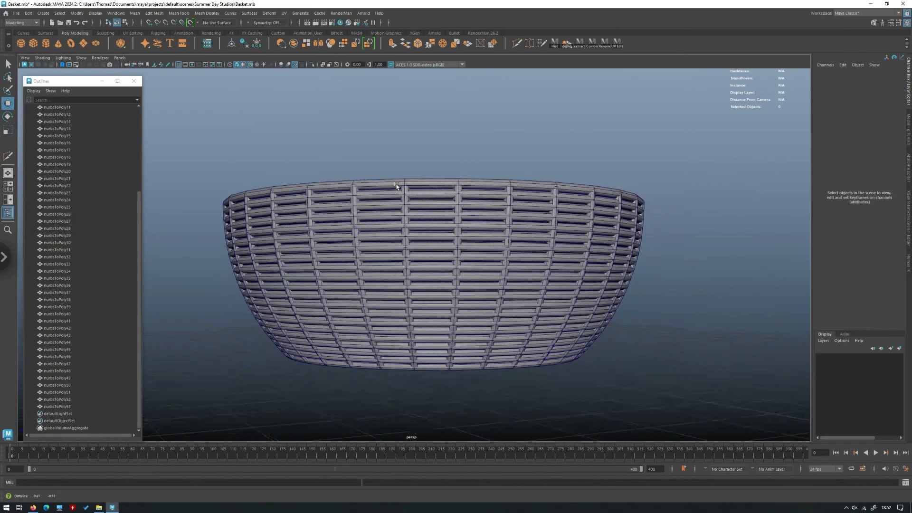
scroll(347, 175, up, 3)
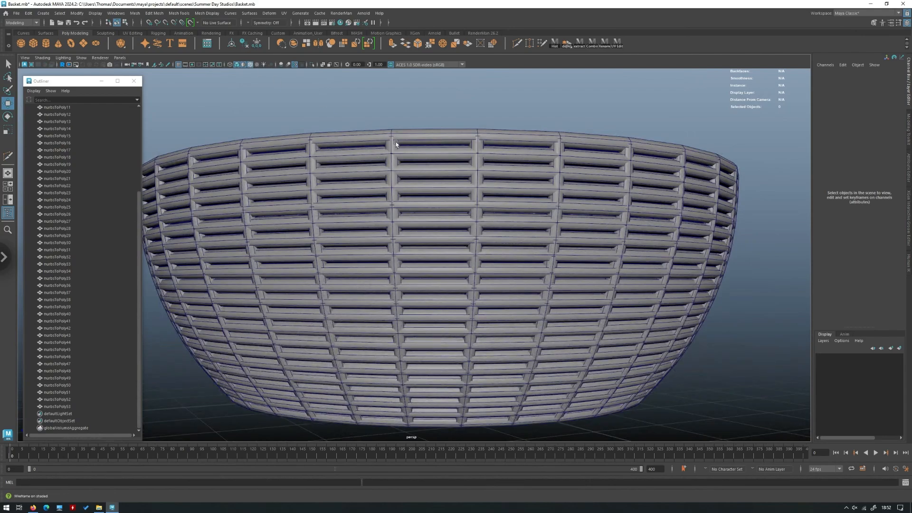
click(383, 143)
click(380, 119)
scroll(379, 119, down, 8)
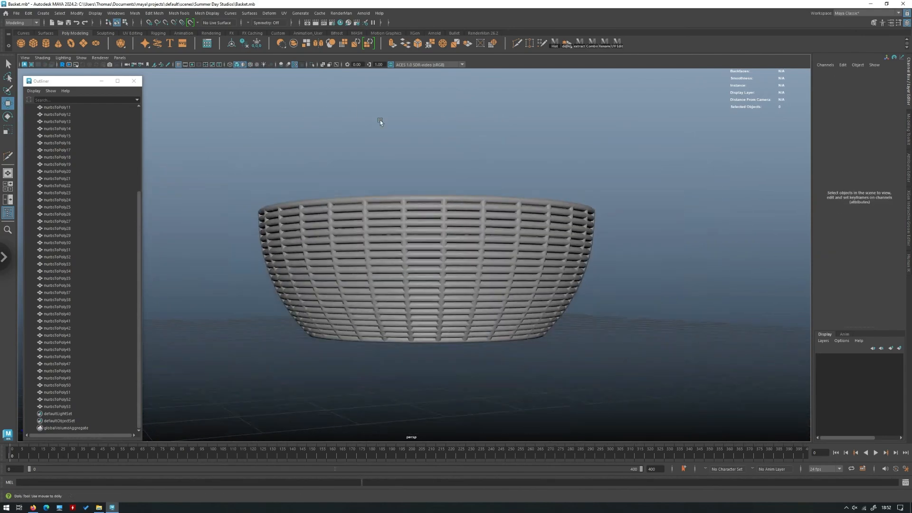
Step: Examine how the horizontal tubes meet the vertical tubes along the basket wall and around the rim
alt+drag(380, 120, 417, 212)
scroll(417, 211, up, 5)
click(514, 213)
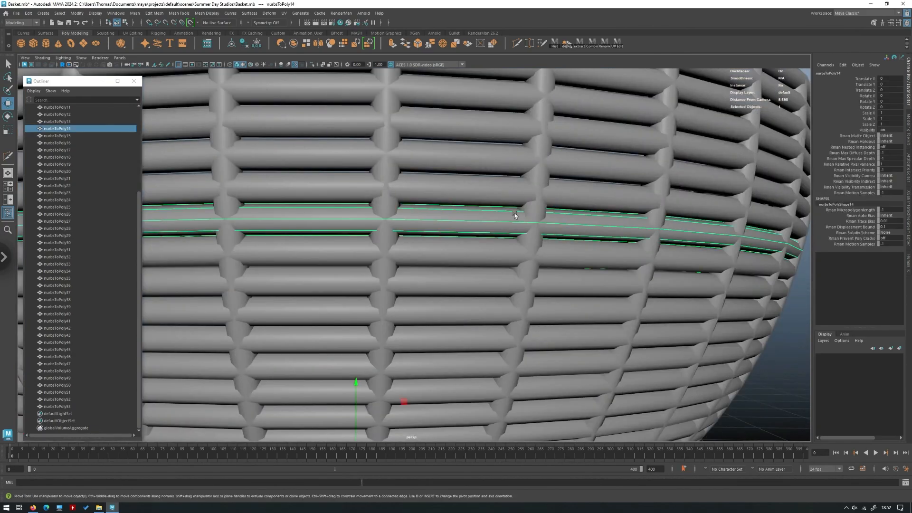
key(f)
alt+drag(460, 212, 475, 270)
click(607, 172)
scroll(603, 172, down, 3)
alt+drag(522, 207, 518, 128)
scroll(561, 280, up, 5)
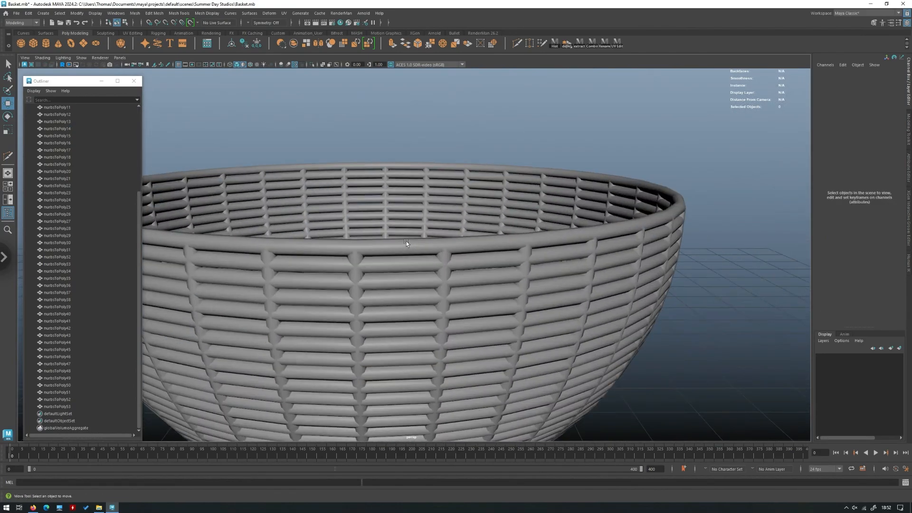
click(414, 250)
alt+drag(415, 251, 428, 346)
alt+middle_drag(427, 345, 443, 254)
alt+drag(443, 254, 444, 368)
drag(429, 246, 440, 136)
alt+middle_drag(440, 137, 441, 212)
alt+drag(441, 212, 439, 294)
Step: Select every second horizontal tube, starting at the rim and working down to the bottom tube, eleven tubes in all
key(q)
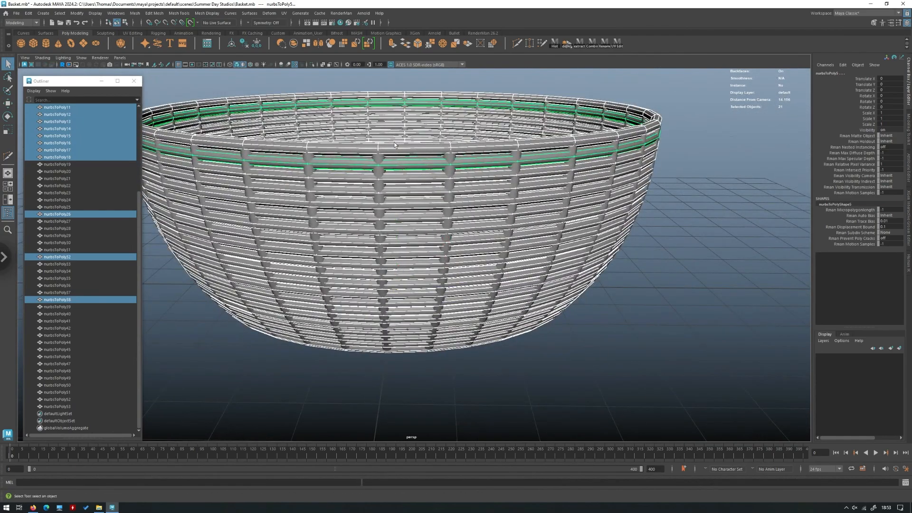
click(395, 151)
shift+click(402, 179)
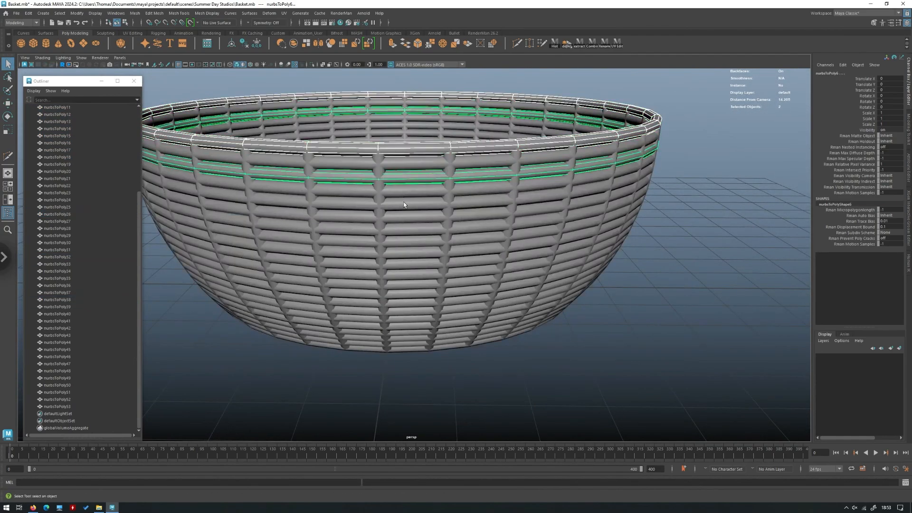
shift+click(407, 227)
shift+click(405, 233)
shift+click(409, 259)
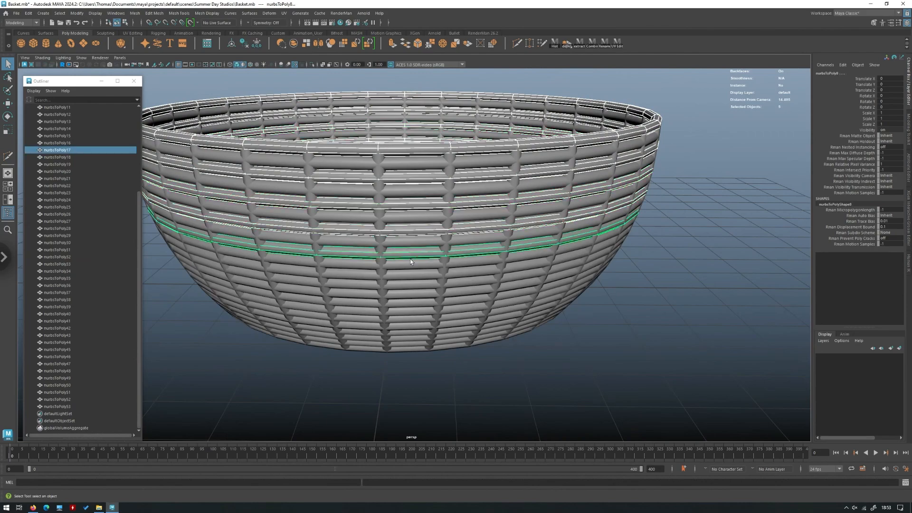
shift+click(410, 277)
shift+click(409, 299)
alt+drag(408, 300, 420, 285)
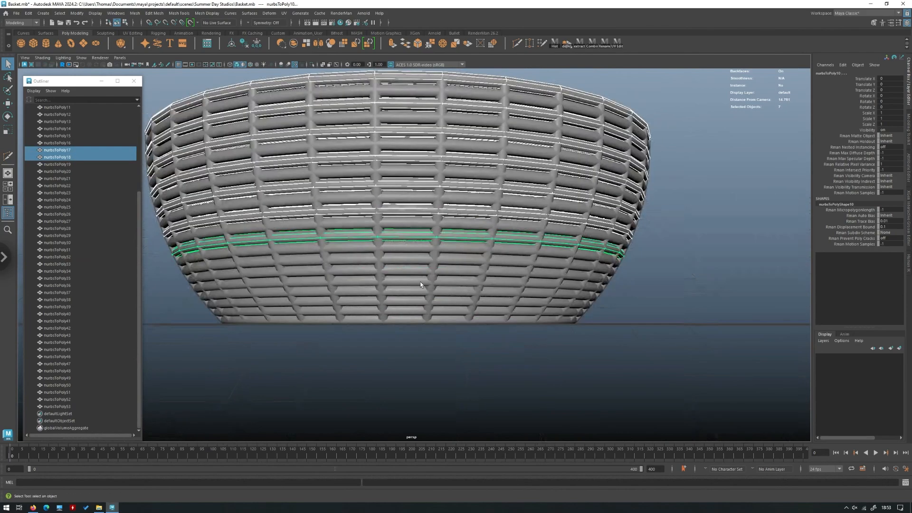
shift+click(394, 264)
shift+click(398, 295)
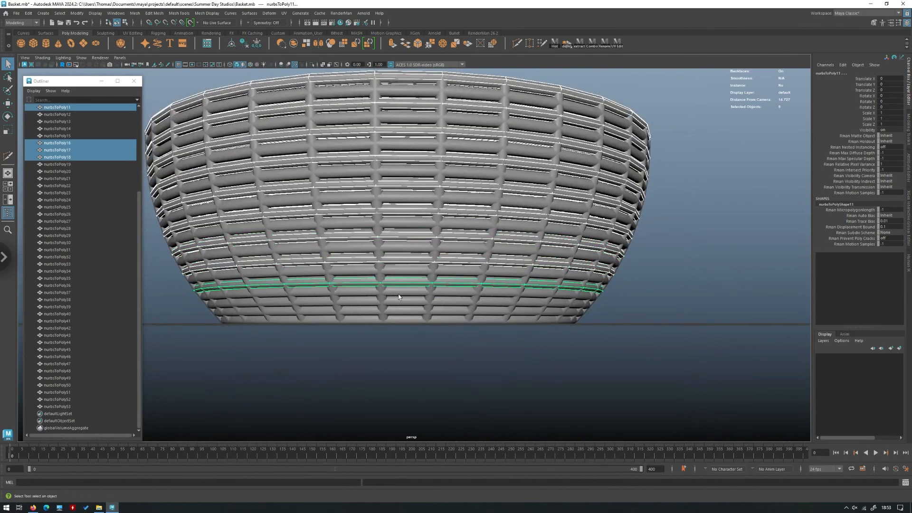
shift+click(401, 306)
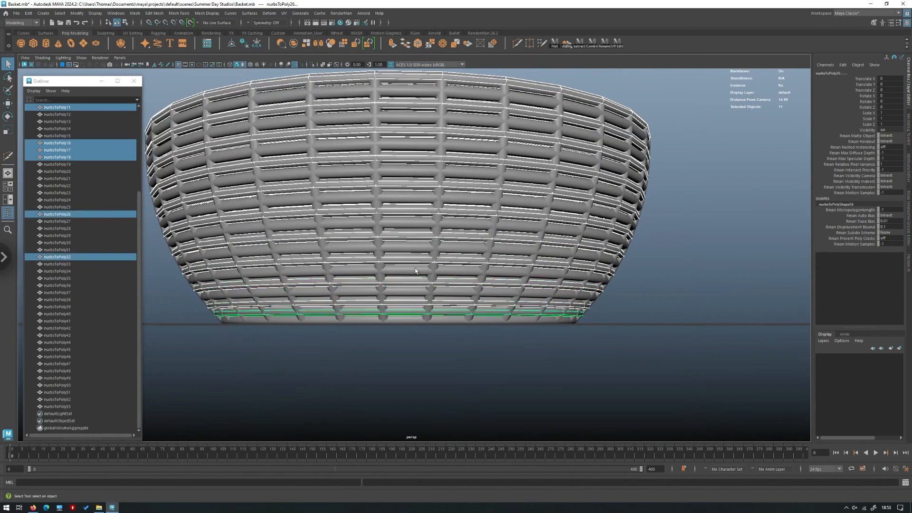
alt+drag(399, 332, 397, 332)
shift+click(399, 326)
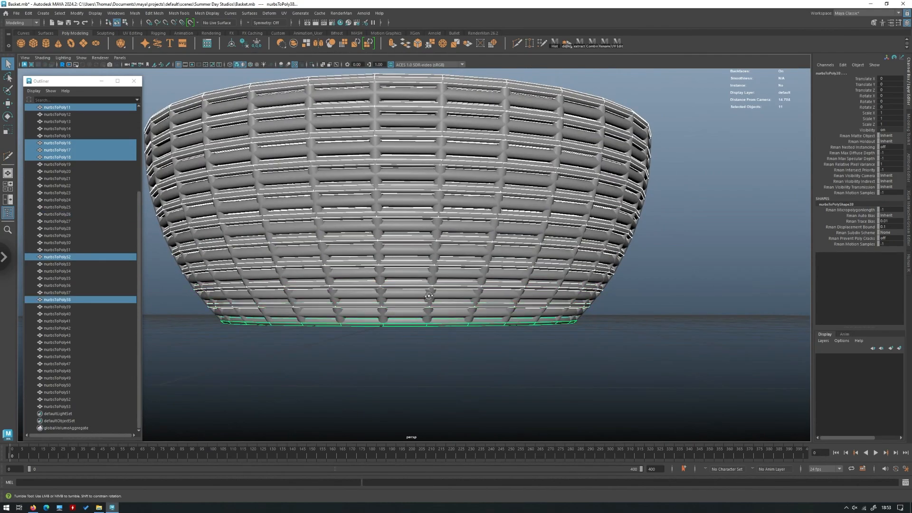
Step: Look over the selected tubes and check the weave in the wicker basket reference photo in the browser
alt+drag(429, 295, 446, 213)
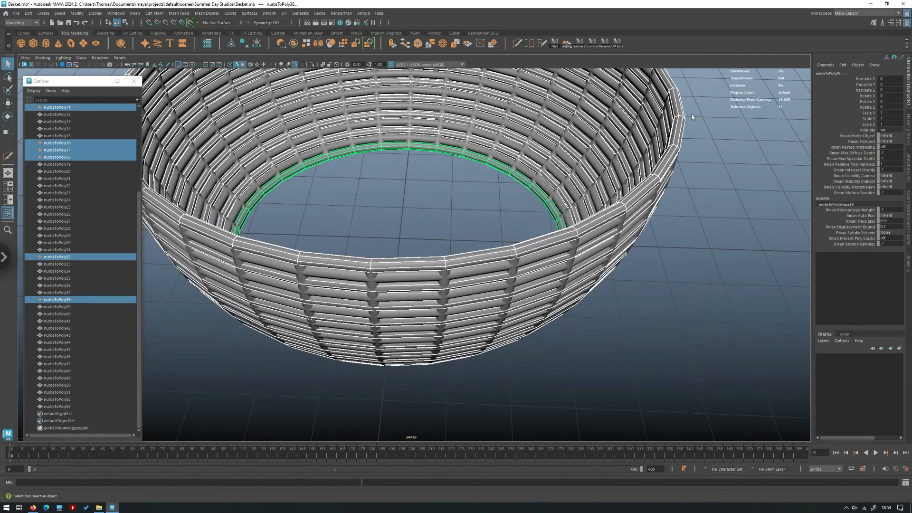
alt+drag(462, 167, 469, 189)
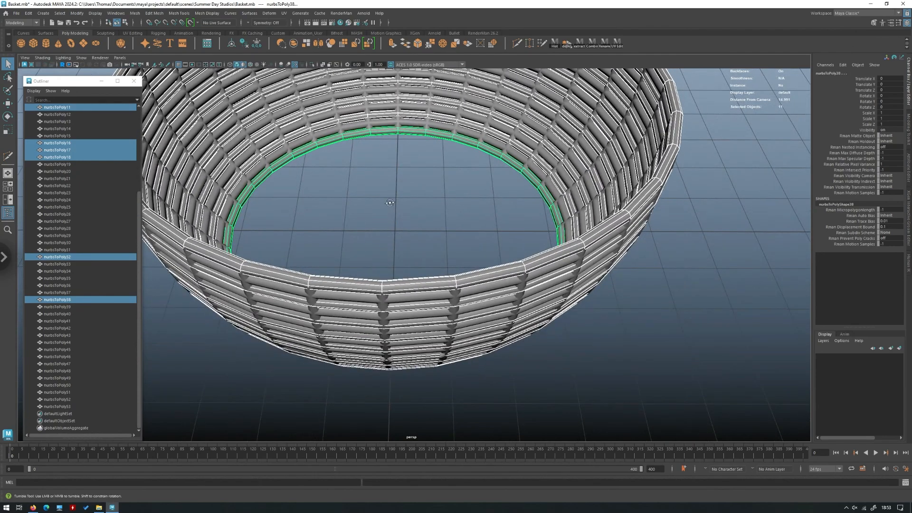
alt+drag(390, 203, 392, 187)
click(32, 507)
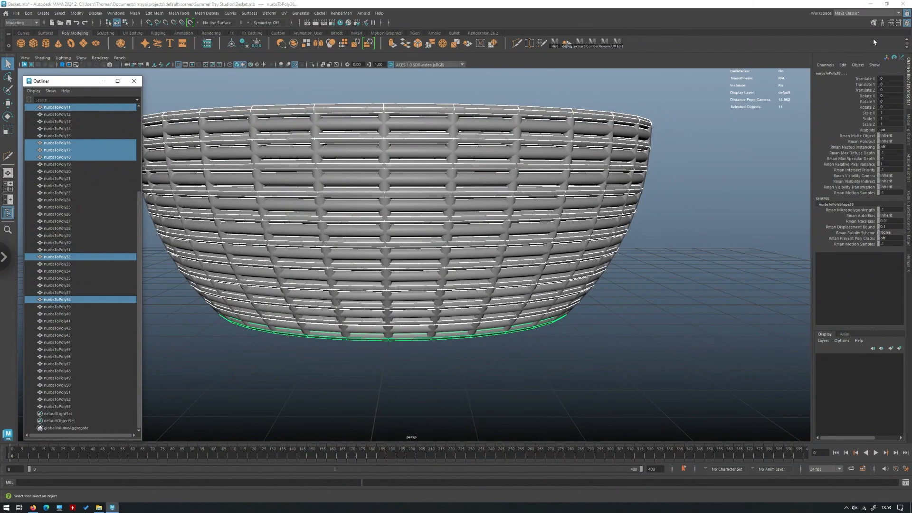
alt+drag(393, 185, 396, 188)
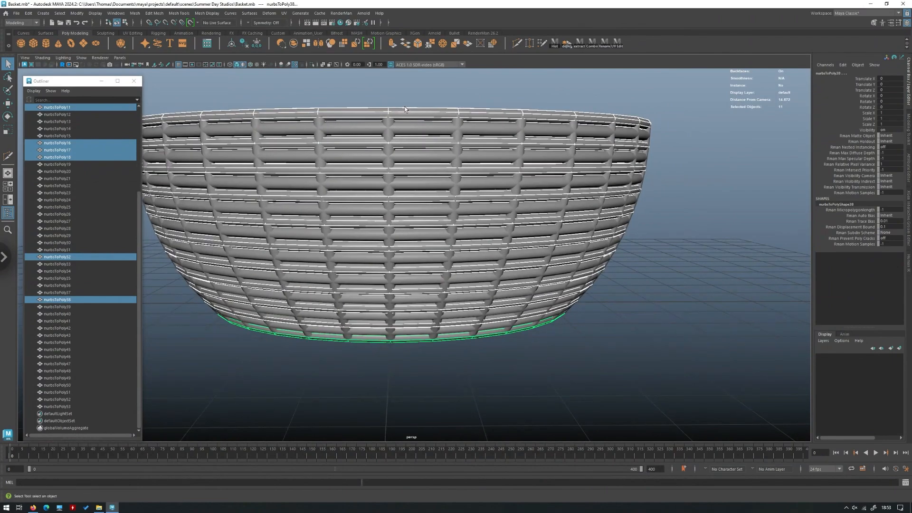
Step: Move the vertex column of the eleven selected tubes at one vertical tube inward along X, and return to object selection
click(875, 23)
click(842, 82)
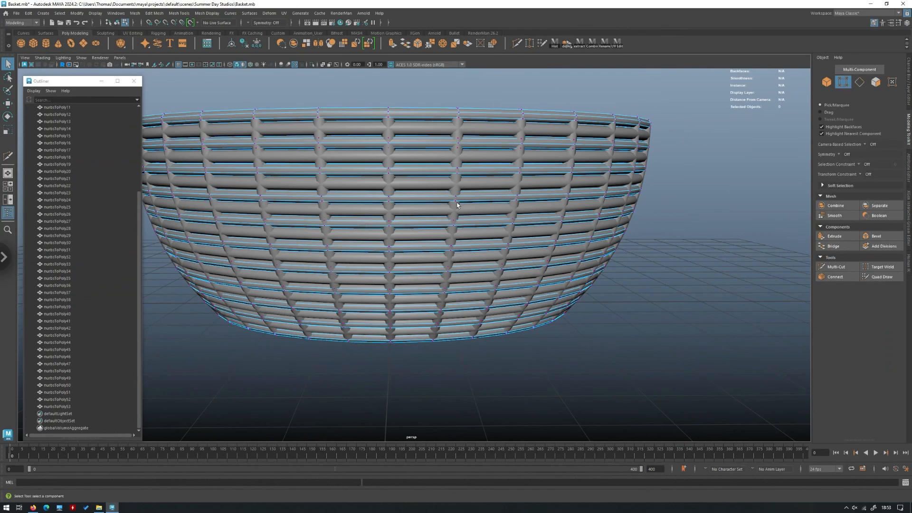
alt+drag(457, 205, 444, 260)
key(w)
drag(362, 274, 386, 296)
alt+drag(366, 314, 376, 295)
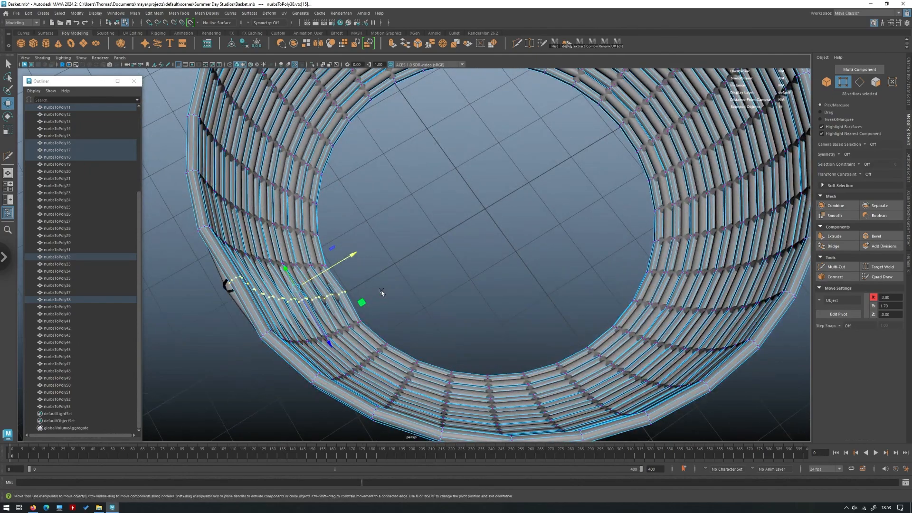
middle_drag(381, 292, 381, 299)
alt+drag(381, 303, 668, 121)
click(827, 83)
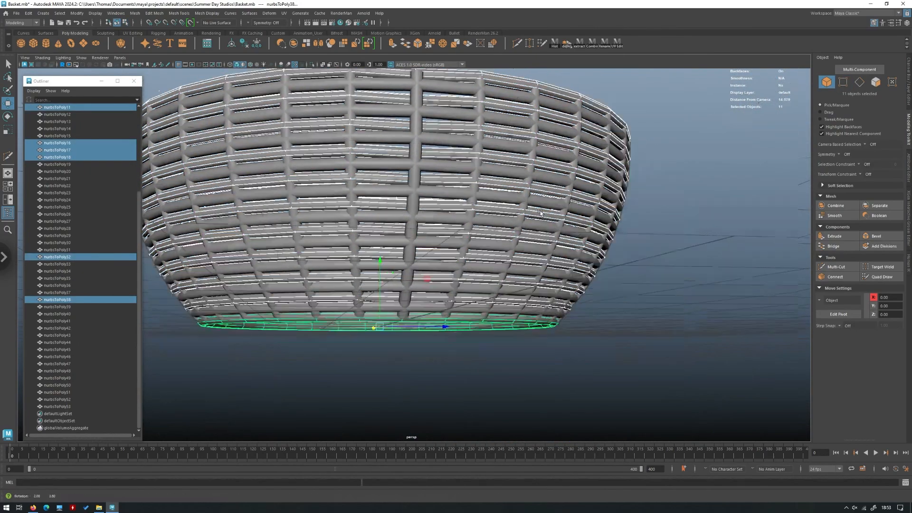
Step: Move the vertex column of the other ten horizontal tubes outward along X at the same vertical tube
alt+drag(390, 247, 401, 367)
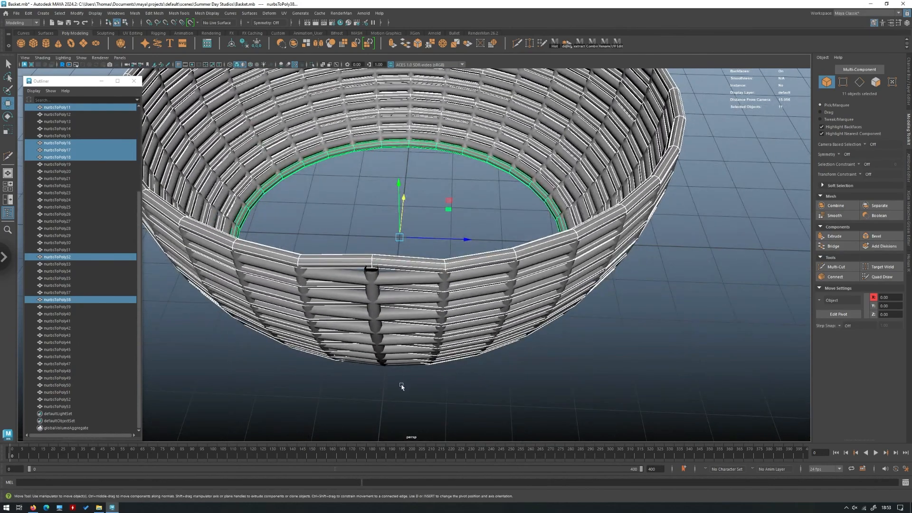
drag(419, 275, 411, 230)
drag(410, 230, 411, 230)
alt+drag(439, 262, 449, 195)
click(839, 85)
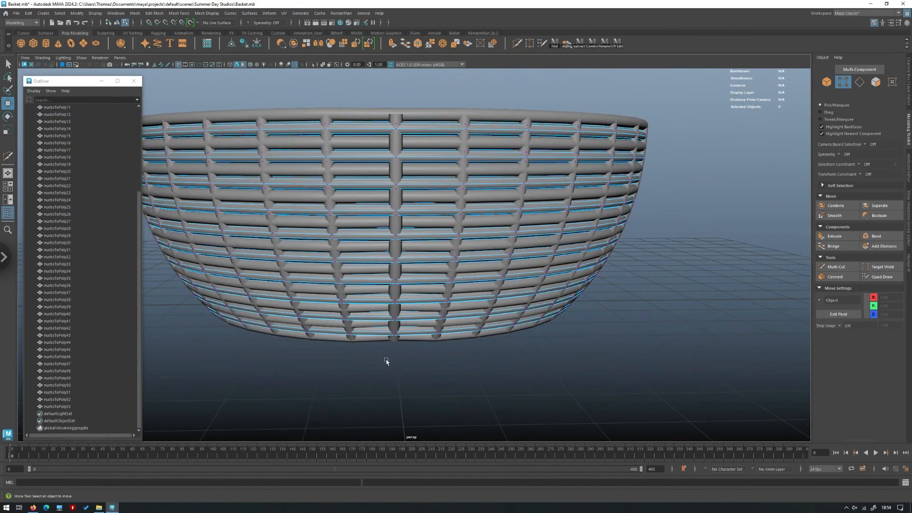
alt+drag(418, 353, 370, 209)
alt+drag(413, 306, 480, 335)
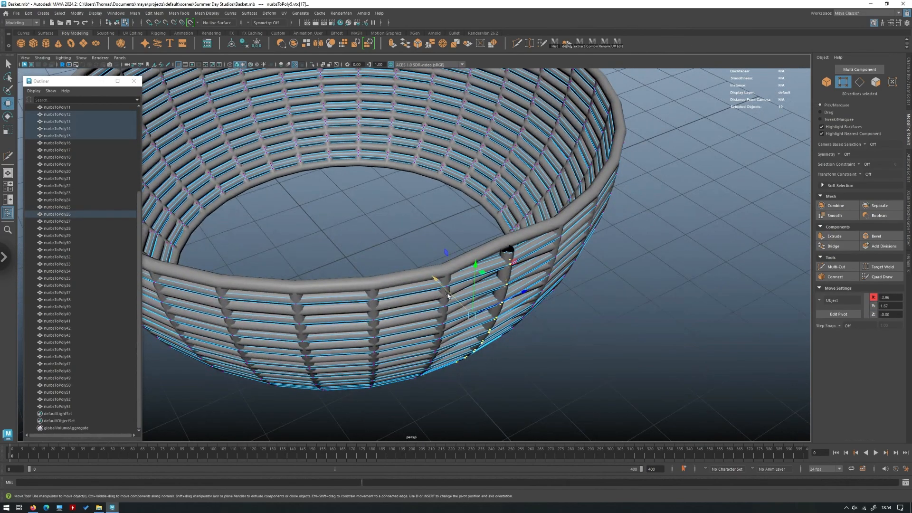
drag(447, 294, 429, 271)
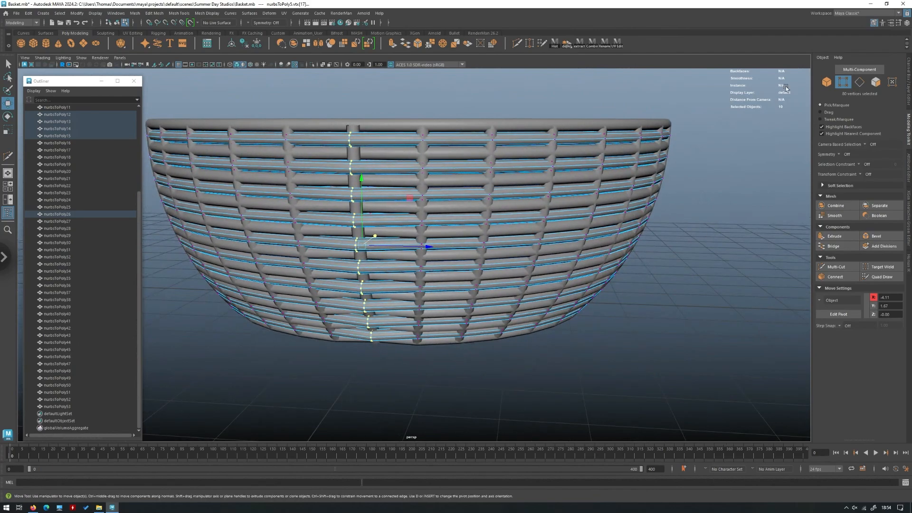
Step: Return to object selection and examine how the two sets of horizontal tubes pass behind and in front of the vertical tube
click(826, 83)
click(723, 289)
alt+drag(627, 316, 446, 134)
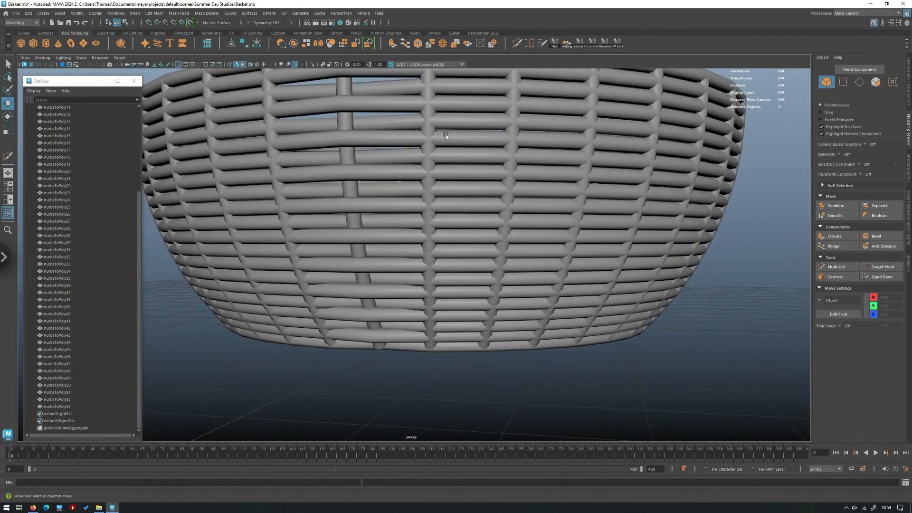
alt+drag(439, 186, 434, 236)
click(445, 226)
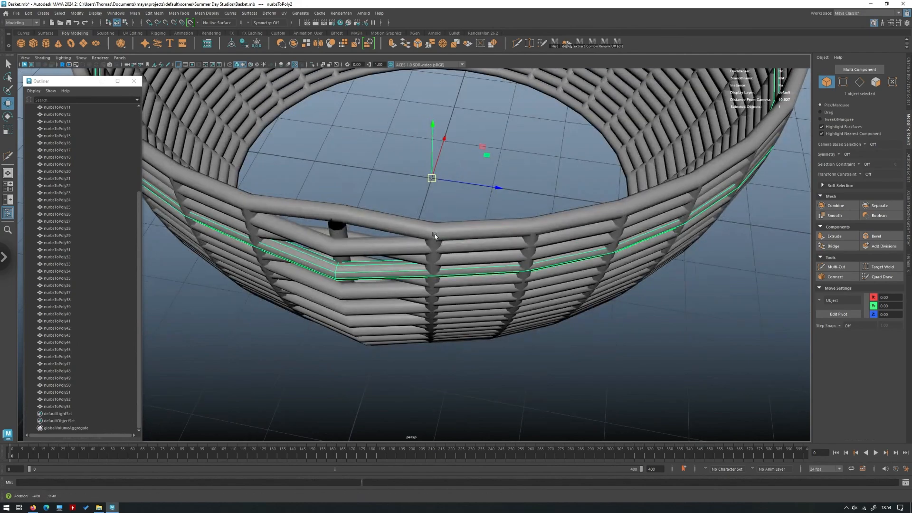
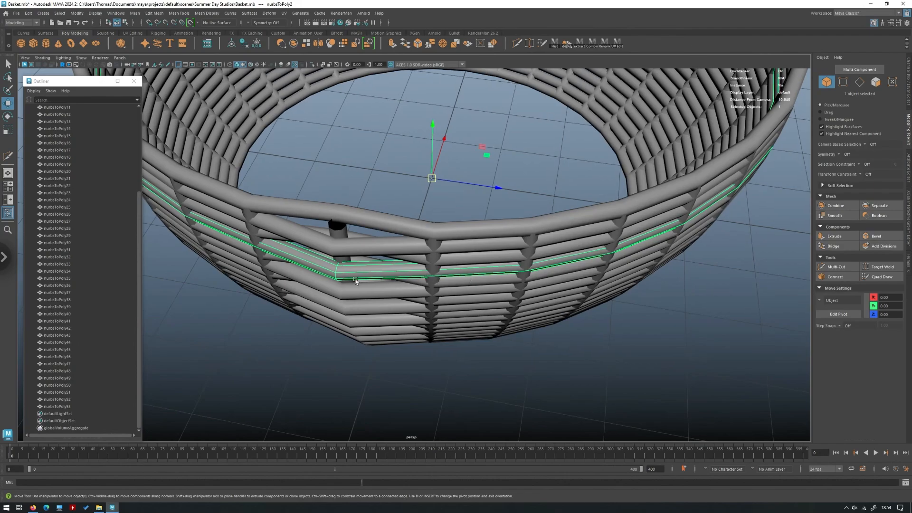
scroll(357, 280, down, 4)
alt+drag(357, 280, 365, 300)
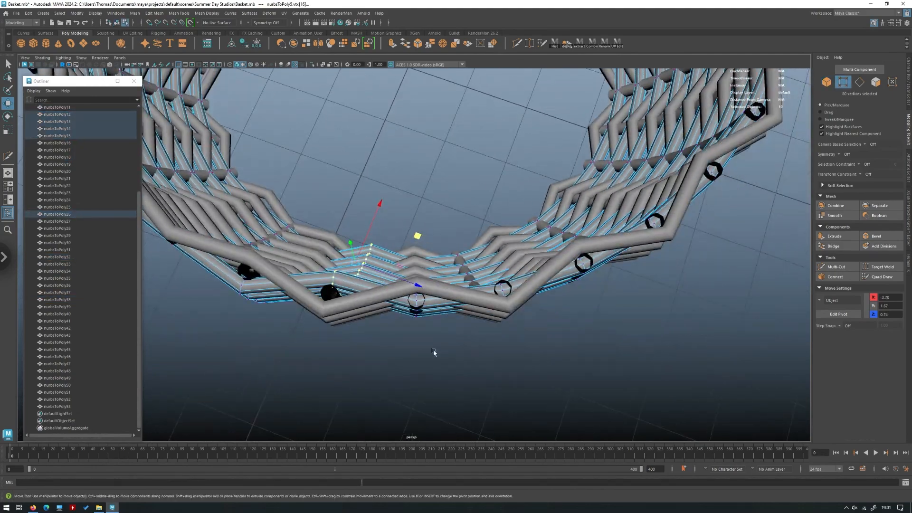
Step: Offset successive vertex columns of the second set of ten horizontal tubes alternately inward and outward around the vertical tubes
drag(434, 353, 398, 254)
alt+drag(434, 304, 448, 299)
drag(462, 251, 446, 237)
alt+drag(427, 285, 446, 284)
key(4)
drag(439, 323, 406, 228)
key(5)
alt+drag(446, 285, 459, 255)
drag(470, 261, 478, 279)
drag(525, 303, 484, 209)
alt+drag(484, 266, 451, 285)
drag(491, 304, 453, 297)
drag(448, 293, 401, 183)
drag(427, 288, 408, 190)
drag(422, 287, 423, 299)
alt+drag(446, 266, 459, 262)
drag(467, 308, 418, 195)
alt+drag(447, 285, 427, 284)
drag(414, 294, 408, 183)
drag(393, 259, 391, 266)
drag(451, 303, 404, 195)
drag(375, 280, 372, 289)
alt+drag(446, 285, 430, 282)
drag(439, 304, 401, 195)
alt+drag(456, 285, 439, 282)
drag(441, 300, 402, 210)
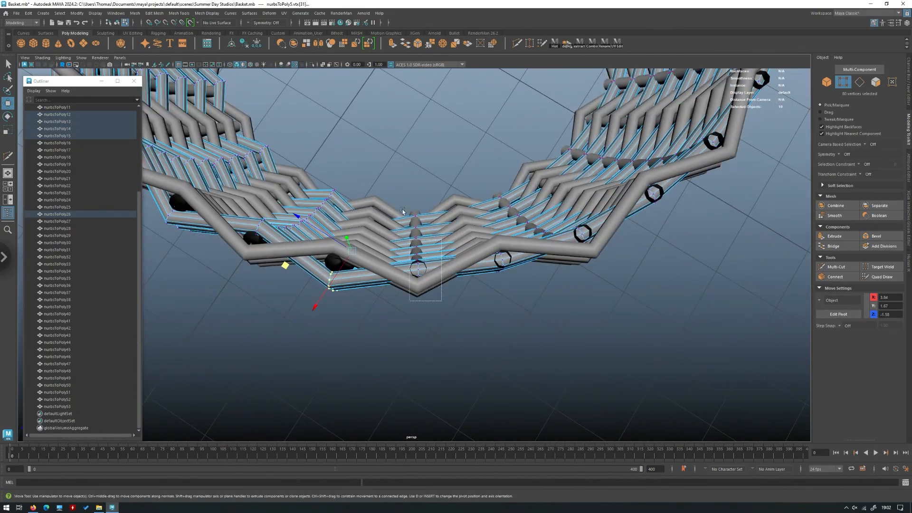
Step: Offset the remaining vertex columns of the same ten tubes to close the over-under weave around the basket, and return to object selection
drag(350, 254, 348, 263)
alt+drag(446, 285, 420, 282)
drag(439, 301, 402, 190)
drag(347, 202, 346, 210)
key(4)
drag(449, 304, 359, 204)
key(5)
alt+drag(446, 284, 384, 189)
drag(351, 188, 352, 195)
alt+drag(447, 285, 432, 283)
drag(449, 302, 401, 190)
drag(387, 180, 389, 187)
alt+drag(458, 284, 438, 280)
drag(444, 302, 387, 189)
drag(415, 158, 417, 166)
drag(449, 302, 473, 178)
key(F8)
alt+drag(456, 280, 430, 270)
key(F8)
drag(437, 315, 390, 199)
key(F8)
click(442, 333)
Step: Inspect the woven basket walls and rim from the outside and from above
alt+drag(442, 313, 446, 213)
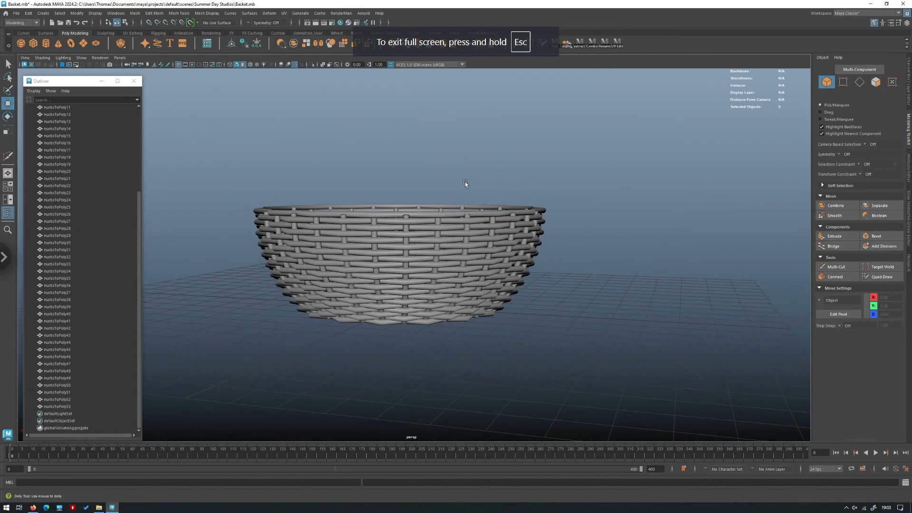
scroll(467, 181, up, 2)
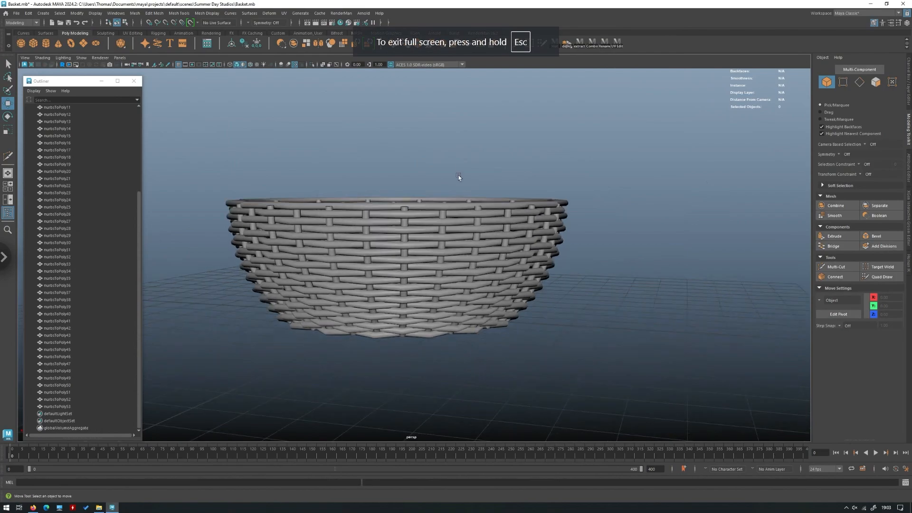
alt+drag(449, 166, 427, 233)
alt+middle_drag(428, 233, 355, 227)
scroll(554, 266, up, 4)
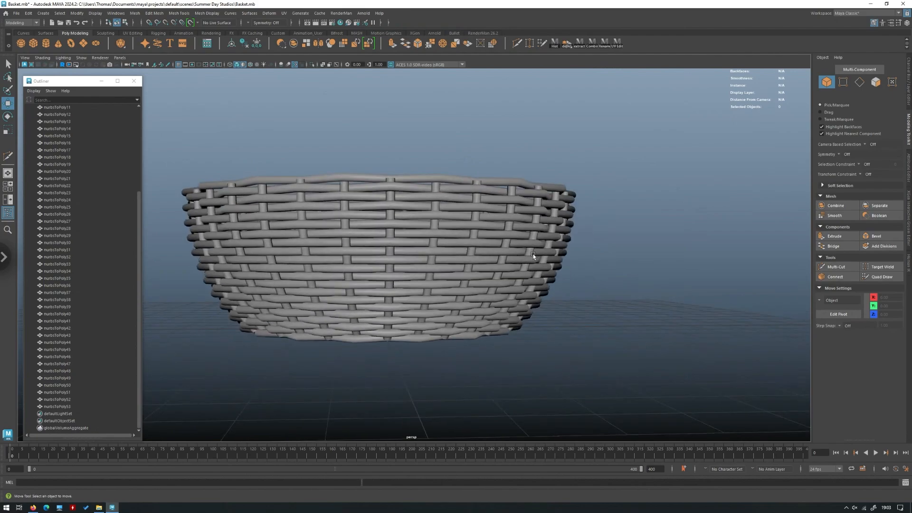
alt+drag(531, 254, 204, 399)
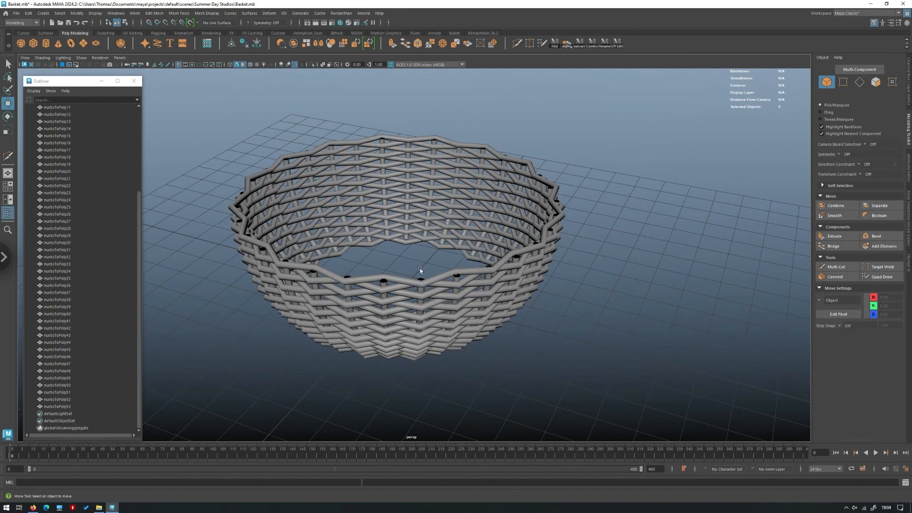
alt+drag(413, 322, 128, 429)
Step: Check the wicker basket reference photo in the browser and compare it with the woven model in Maya
click(32, 507)
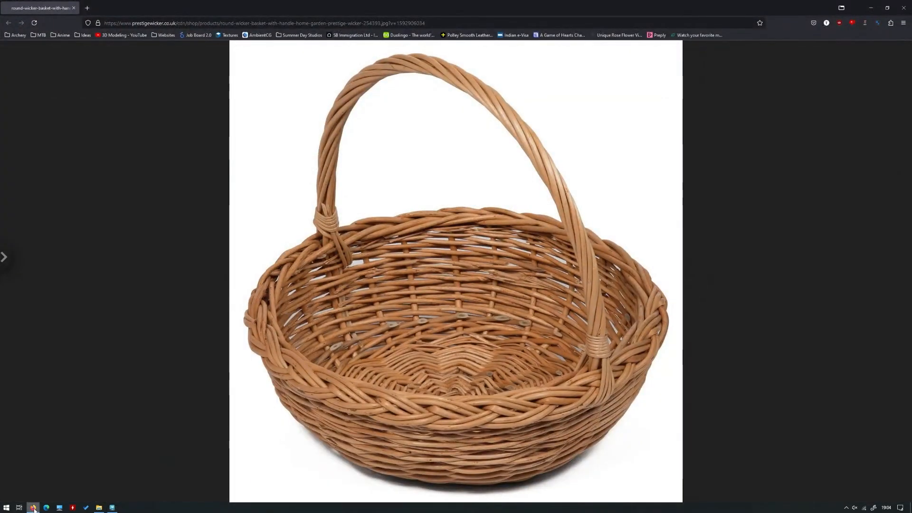
key(alt+Tab)
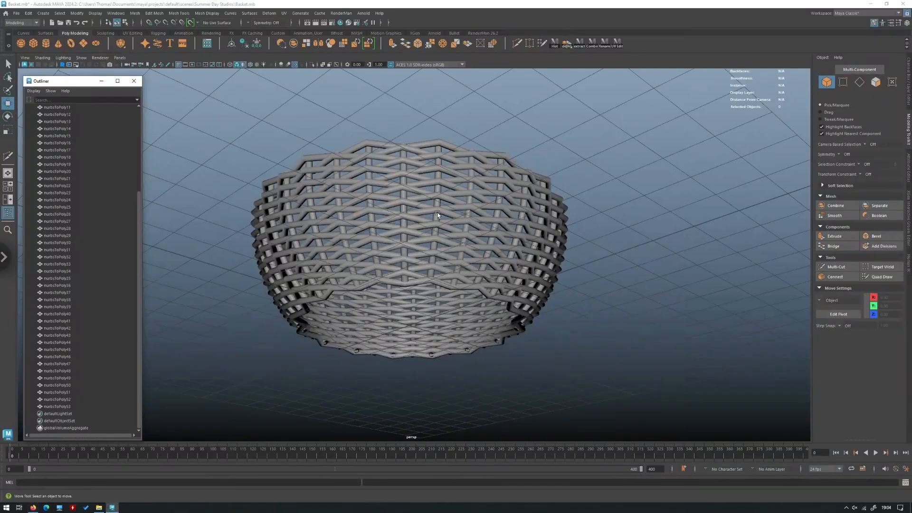
alt+drag(420, 280, 385, 363)
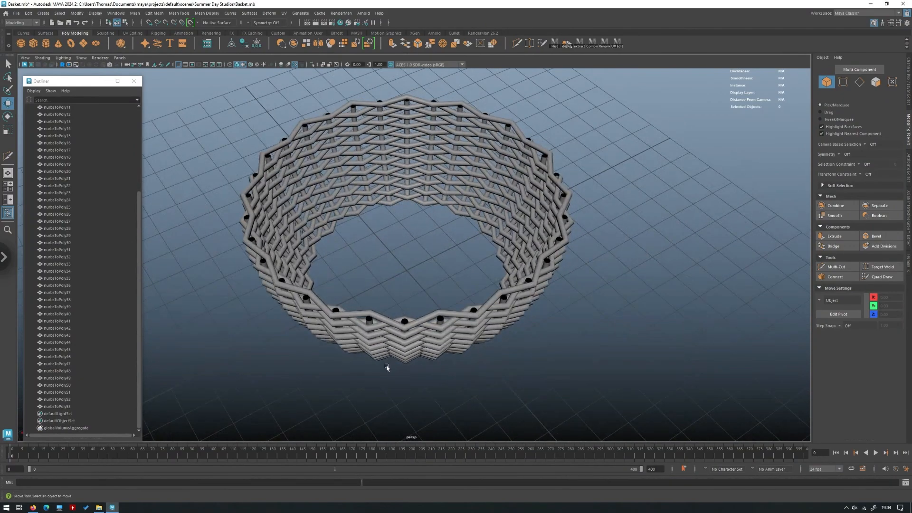
Step: Turn on smooth mesh preview for all the tubes of the woven basket
key(ctrl+z)
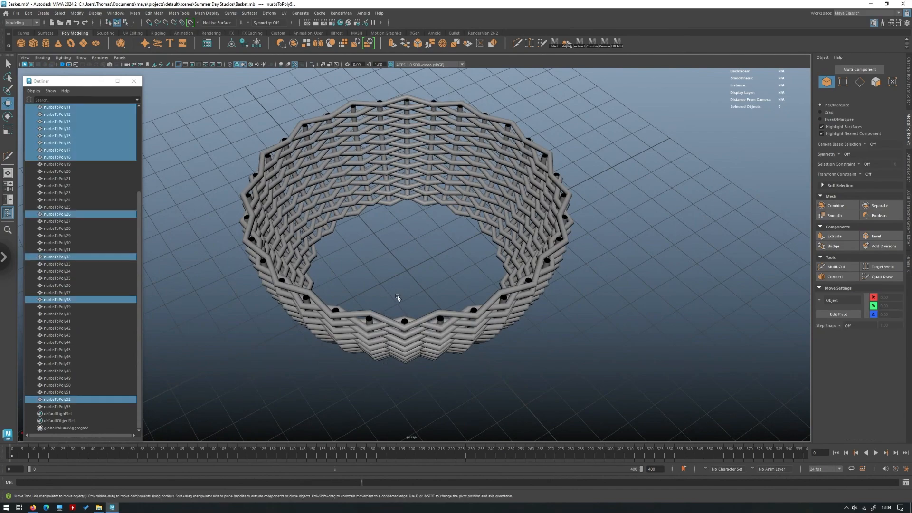
key(3)
click(594, 306)
alt+drag(594, 307, 534, 282)
alt+drag(392, 287, 598, 383)
drag(599, 383, 245, 71)
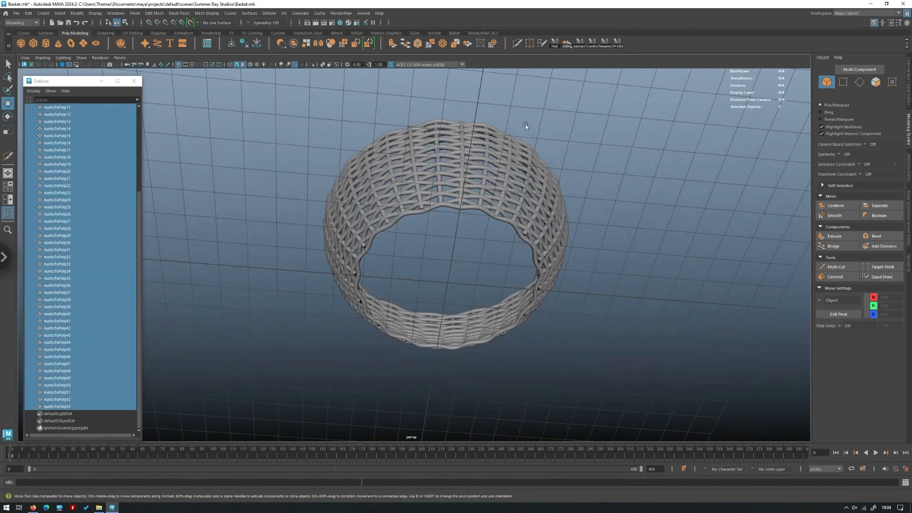
click(552, 120)
Step: Inspect the smoothed basket weave from above, outside and below, and return all tubes to the unsmoothed display
alt+drag(551, 120, 478, 219)
alt+drag(419, 231, 308, 279)
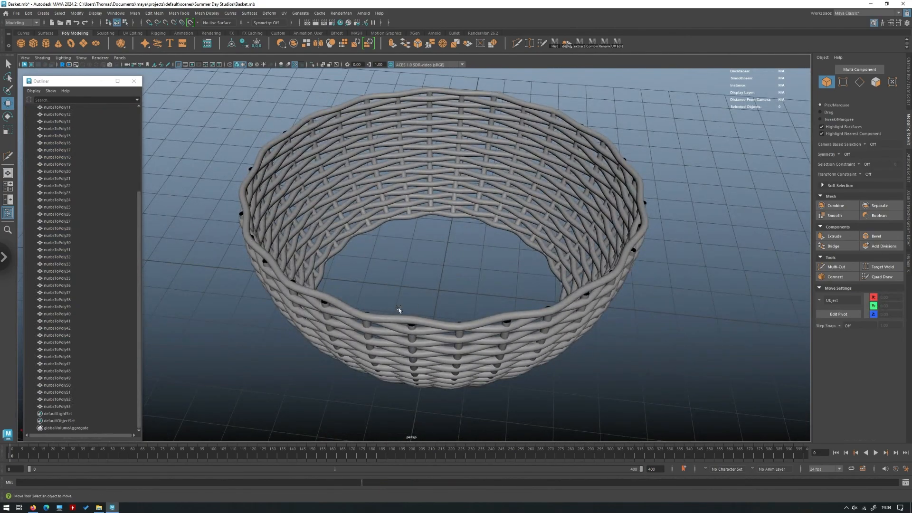
alt+drag(398, 310, 357, 200)
alt+drag(595, 280, 442, 312)
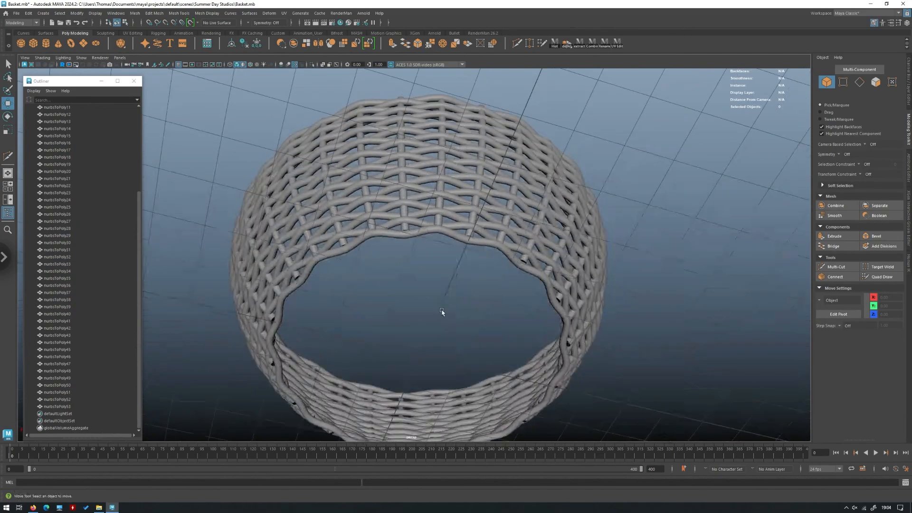
alt+drag(384, 255, 578, 234)
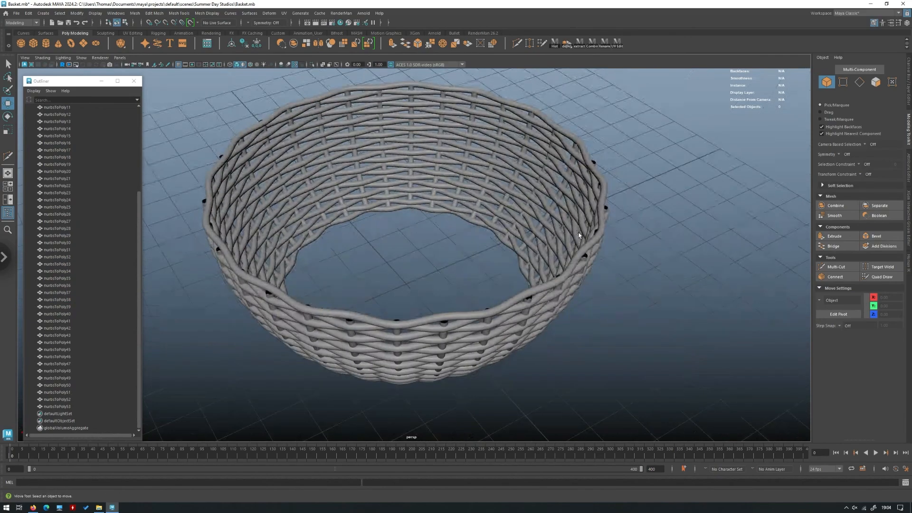
alt+drag(594, 289, 216, 89)
alt+drag(475, 112, 408, 175)
scroll(435, 188, up, 3)
scroll(403, 176, down, 3)
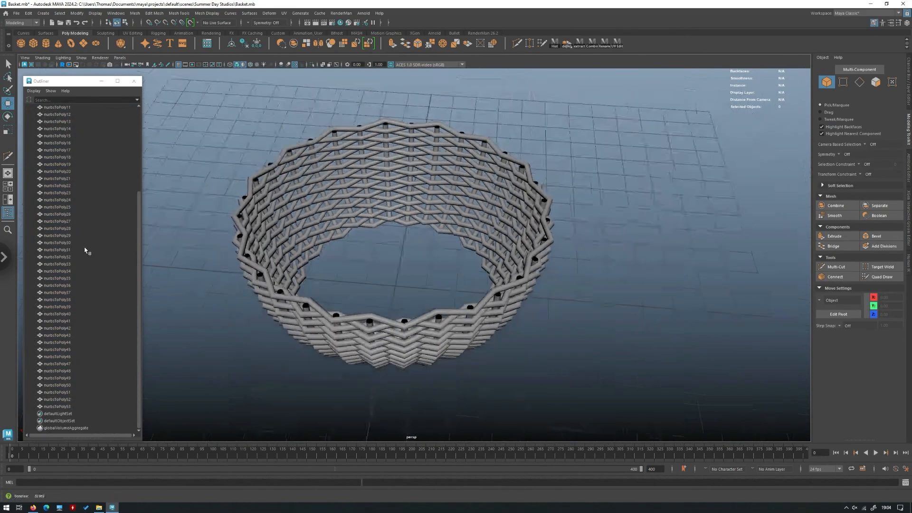
Step: Group all the basket tubes from nurbsToPoly1 to nurbsToPoly53 into one group
click(69, 407)
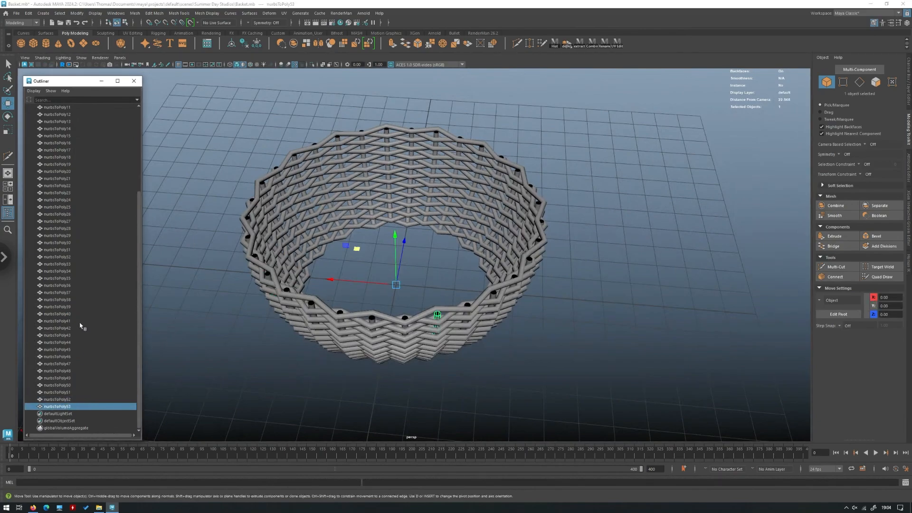
scroll(81, 323, up, 5)
shift+click(57, 150)
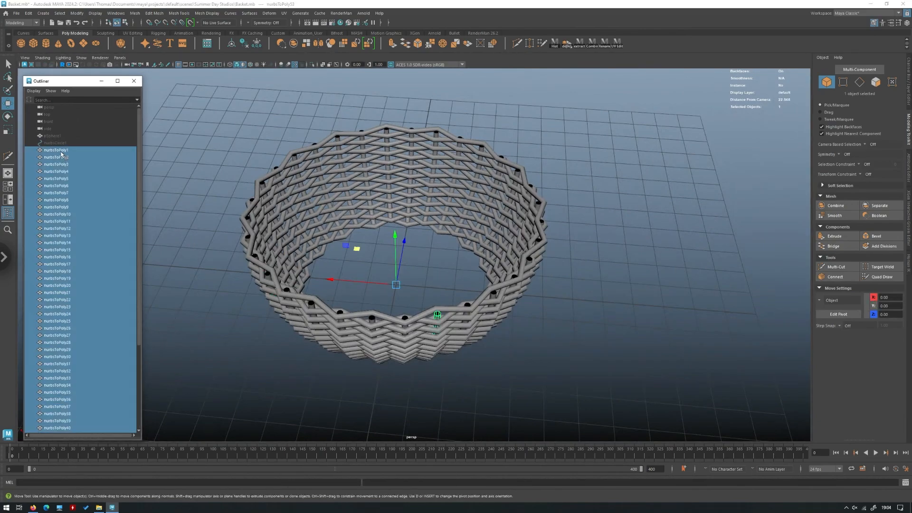
key(ctrl+g)
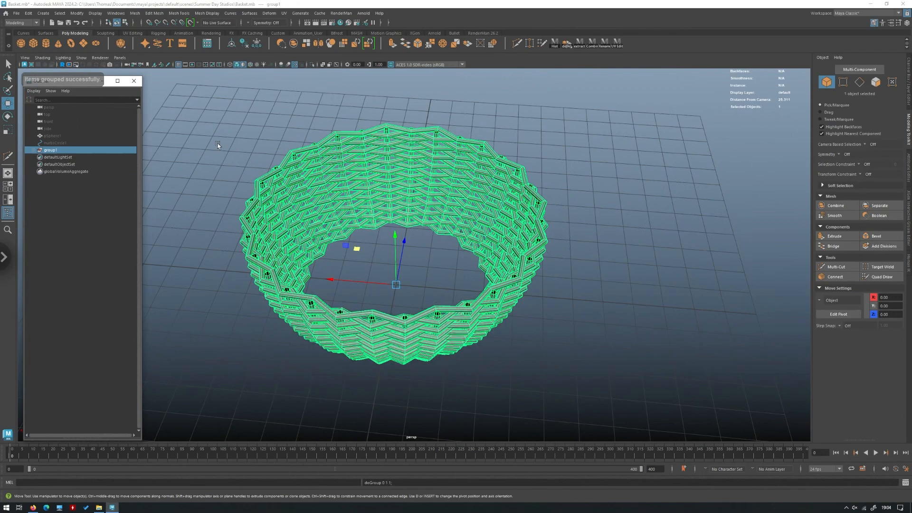
click(255, 162)
Step: Unhide the nurbsCircle1 curve at the centre of the basket
alt+drag(257, 162, 199, 199)
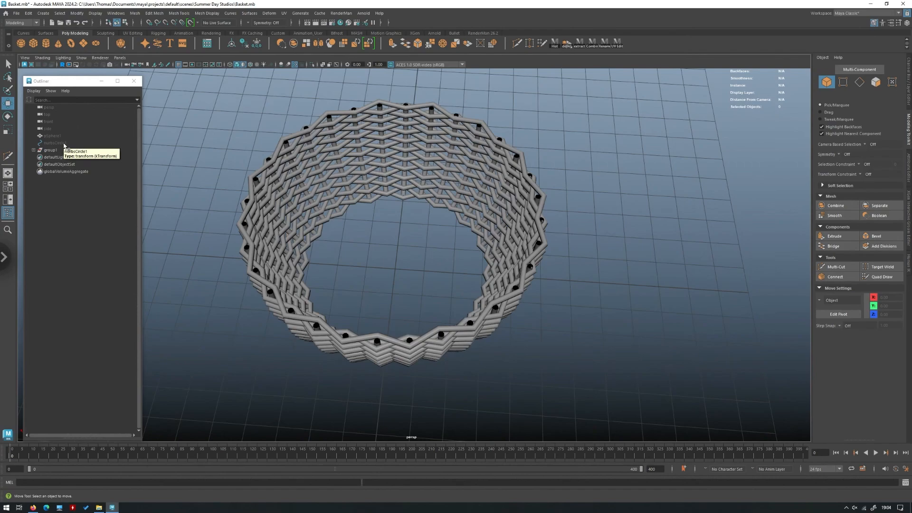
click(64, 145)
key(shift+h)
click(546, 191)
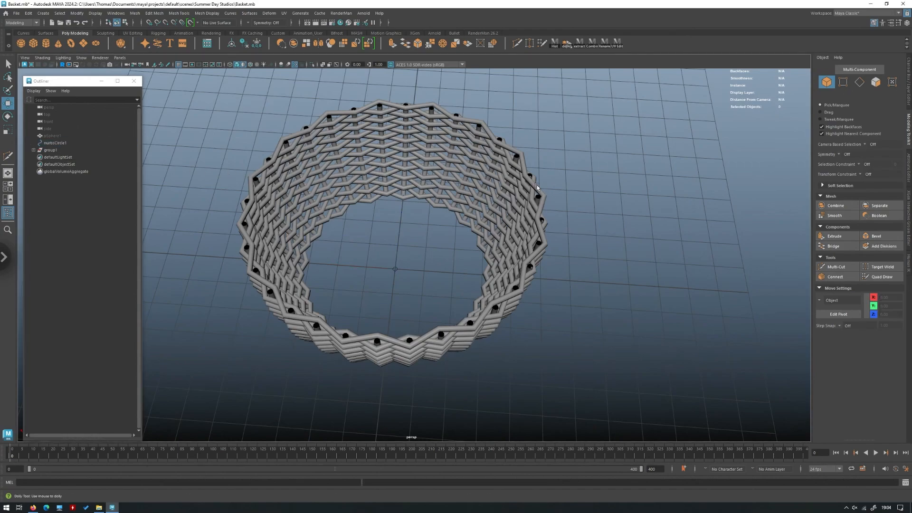
Step: Create a polygon cylinder at the centre of the basket and scale it uniformly to about 0.27
alt+drag(443, 215, 413, 205)
shift+right_click(408, 198)
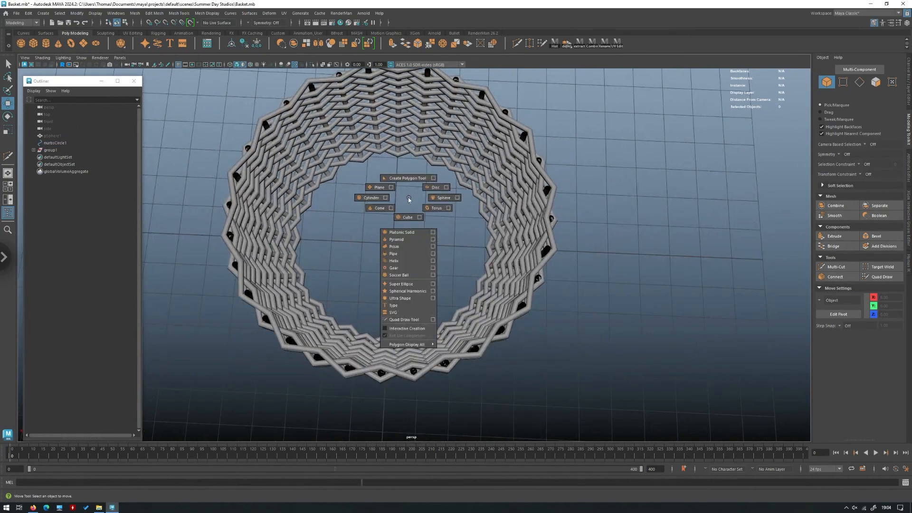
click(371, 197)
key(f)
key(r)
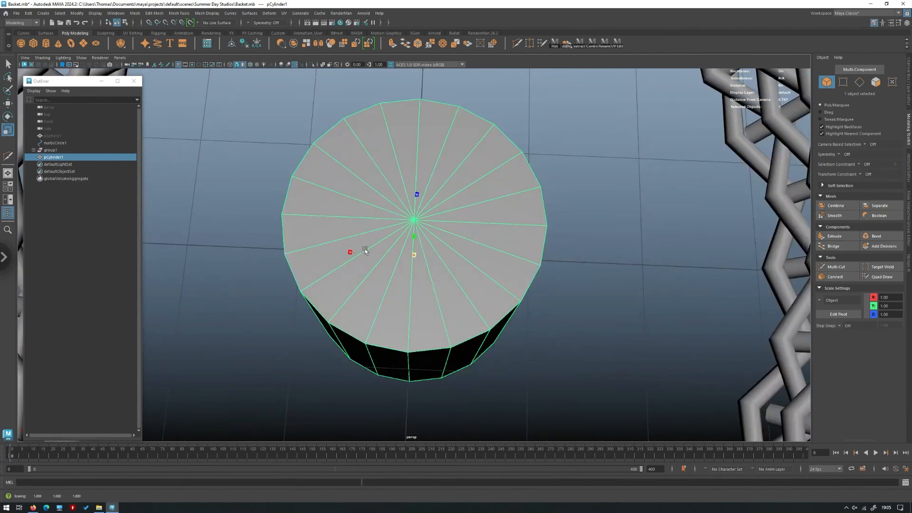
middle_drag(364, 249, 266, 249)
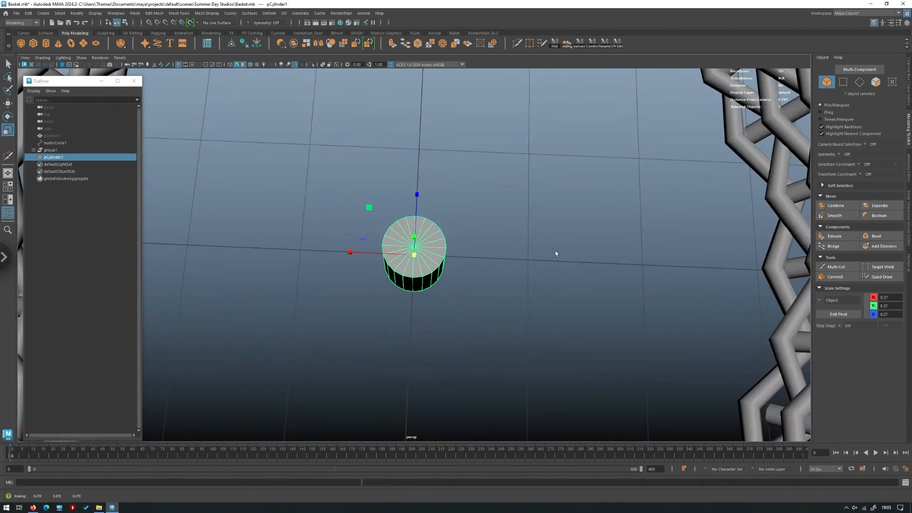
Step: Scale the cylinder down further until its thickness roughly matches the circle curve
scroll(561, 254, up, 3)
scroll(534, 228, down, 10)
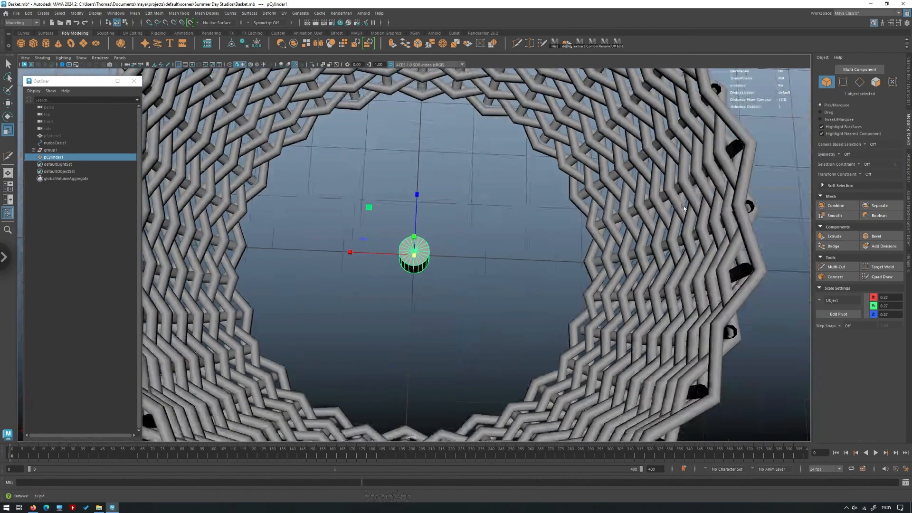
scroll(683, 208, down, 4)
scroll(657, 149, up, 2)
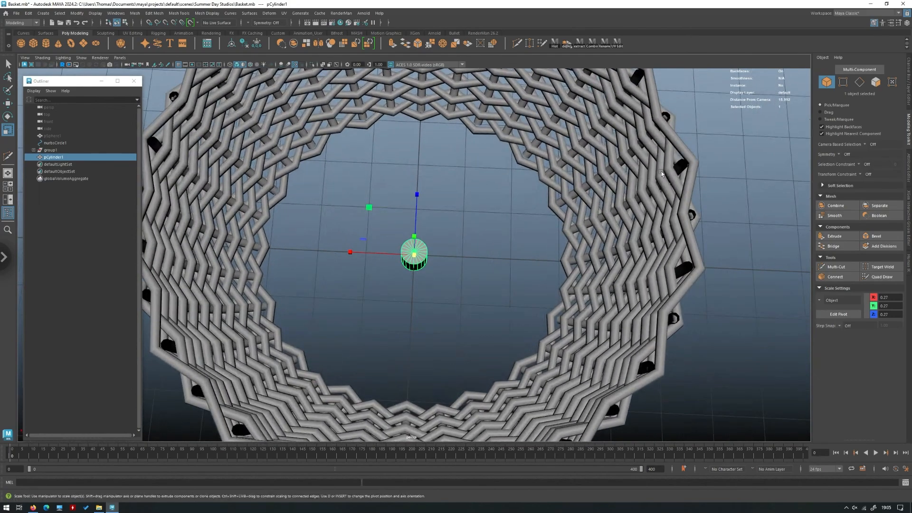
scroll(662, 174, up, 8)
key(4)
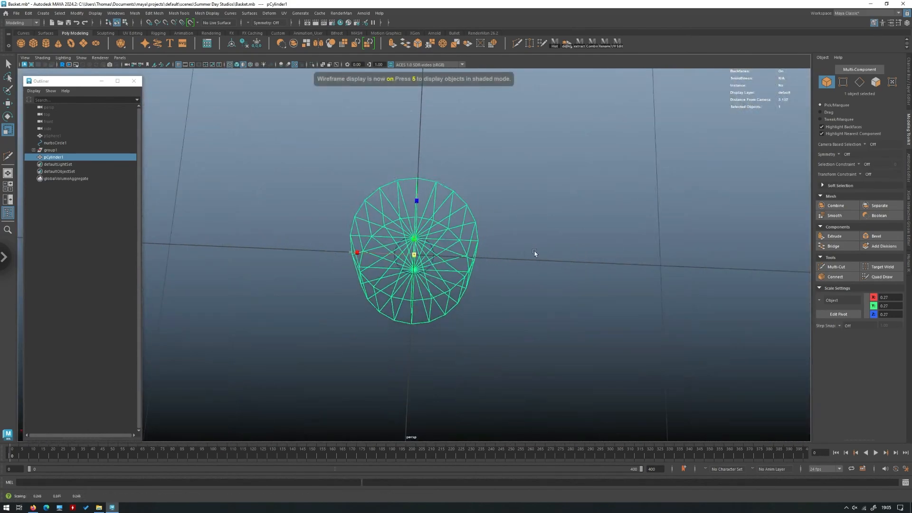
mouse_move(535, 253)
middle_down()
mouse_move(483, 261)
mouse_move(501, 268)
mouse_move(503, 243)
mouse_move(570, 214)
middle_up()
key(5)
Step: Set the cylinder's Subdivisions Axis to 8
click(908, 167)
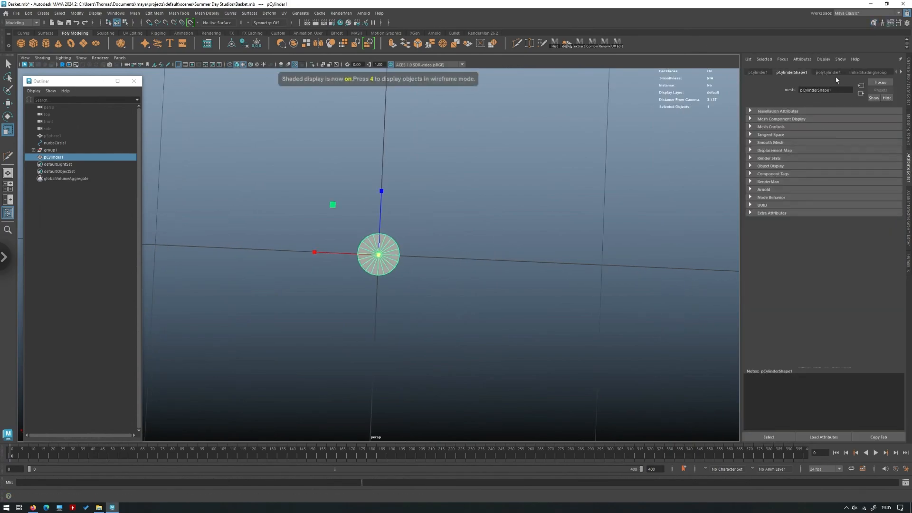
click(825, 73)
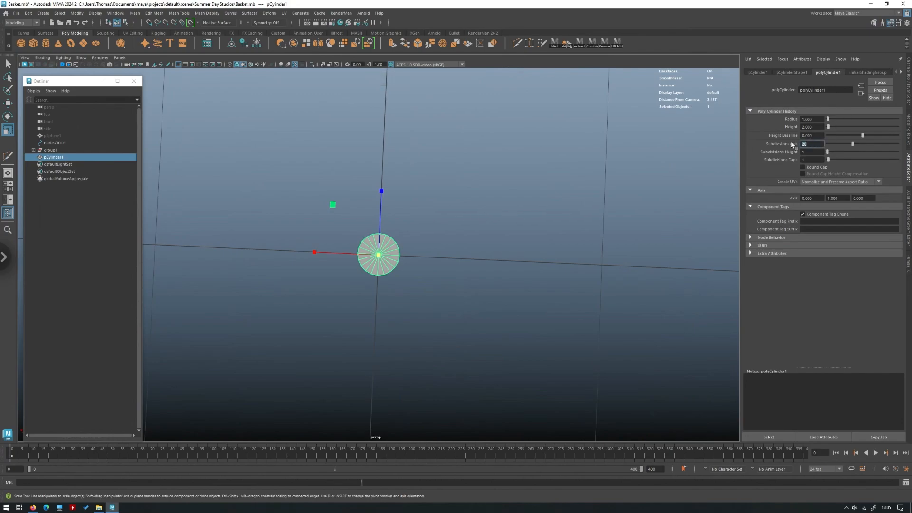
text(8)
key(Return)
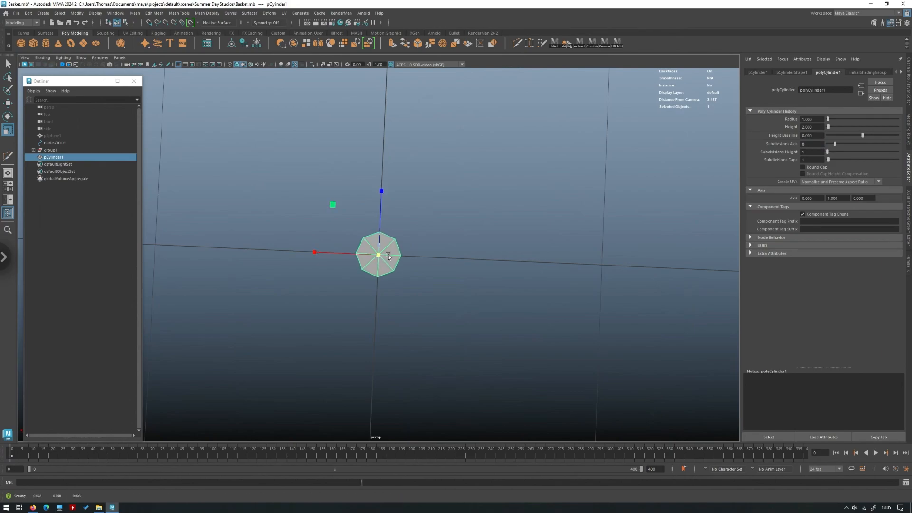
Step: Delete the cap faces at both ends of the small cylinder and return to object selection
key(4)
scroll(443, 226, down, 2)
alt+drag(443, 226, 444, 208)
key(5)
right_drag(444, 208, 441, 226)
alt+drag(387, 236, 382, 262)
key(4)
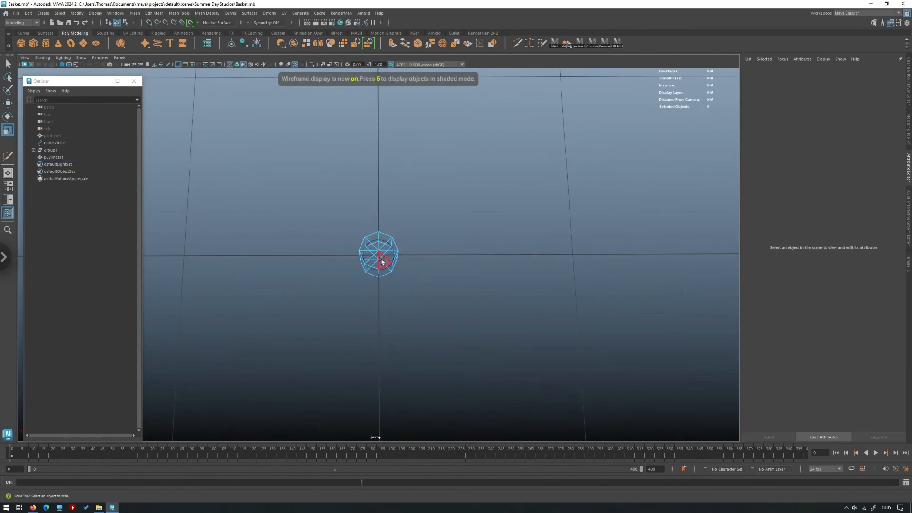
right_drag(373, 247, 405, 230)
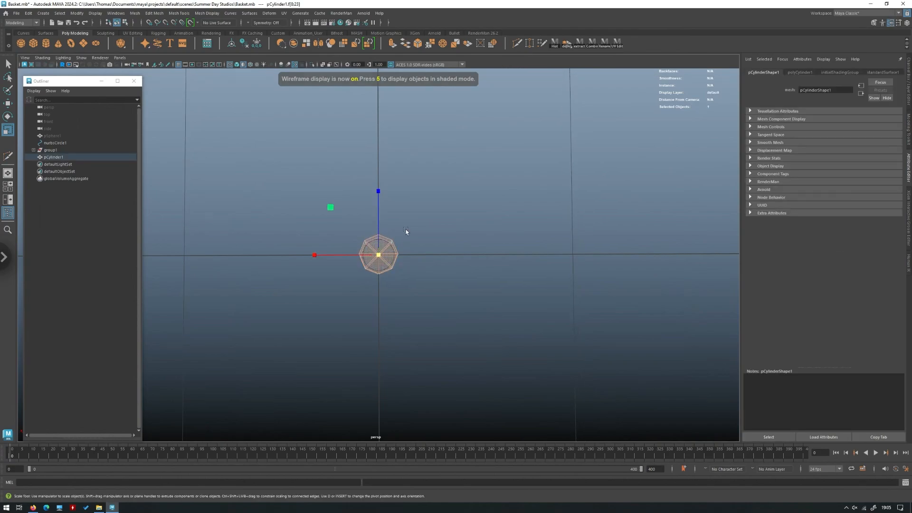
click(405, 230)
key(5)
scroll(352, 227, down, 2)
scroll(352, 227, down, 3)
right_drag(355, 190, 418, 184)
Step: Stretch the open cylinder along its vertical axis into a long thin tube reaching below the basket
alt+drag(418, 183, 343, 232)
alt+drag(397, 297, 428, 259)
alt+middle_drag(385, 225, 381, 244)
scroll(381, 244, up, 4)
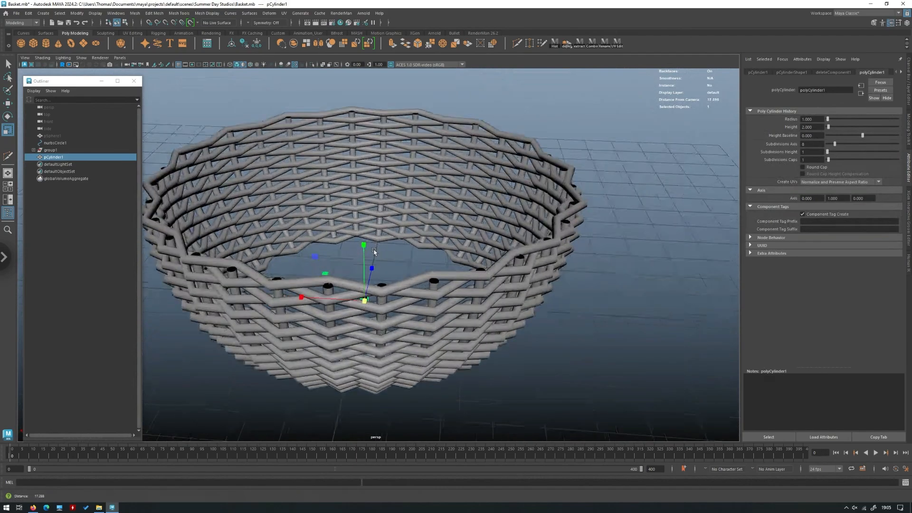
key(f)
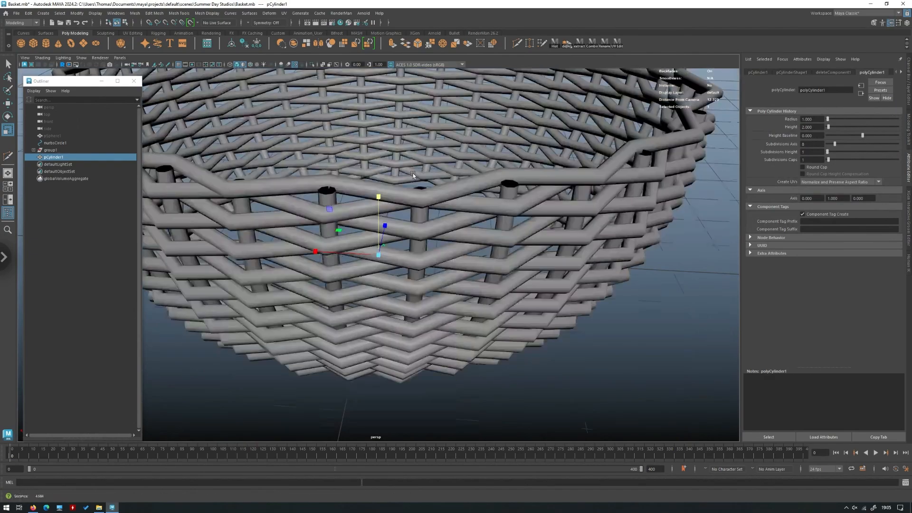
scroll(409, 167, down, 8)
alt+drag(411, 166, 459, 206)
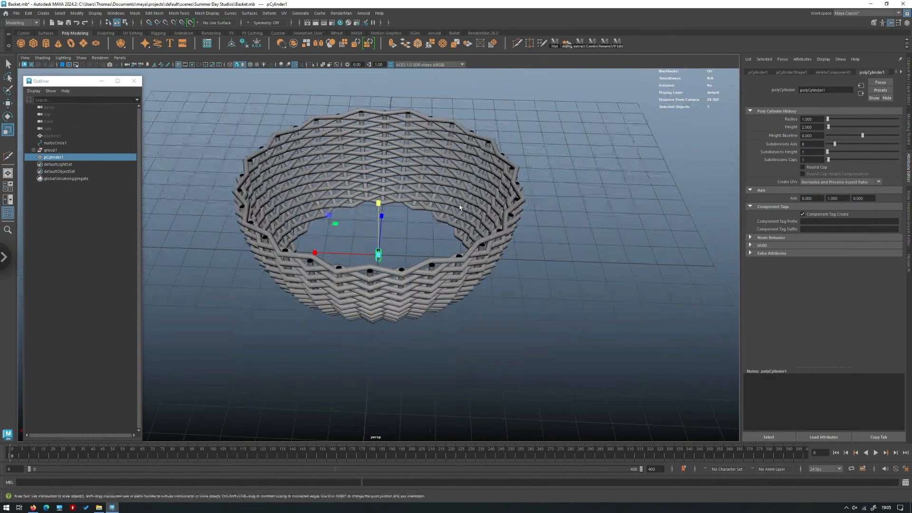
middle_drag(460, 206, 449, 222)
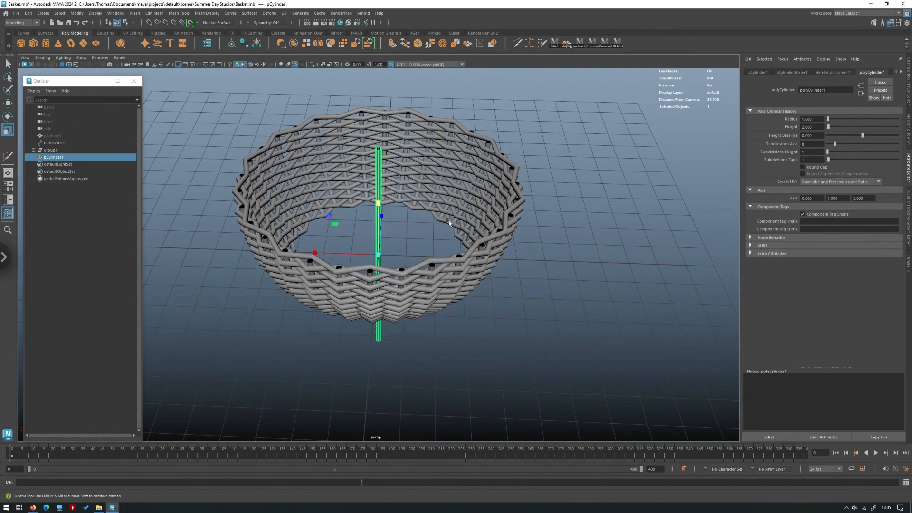
Step: Lengthen the thin tube further to a vertical scale of about 10.6, judging its length against the basket
alt+drag(449, 223, 458, 201)
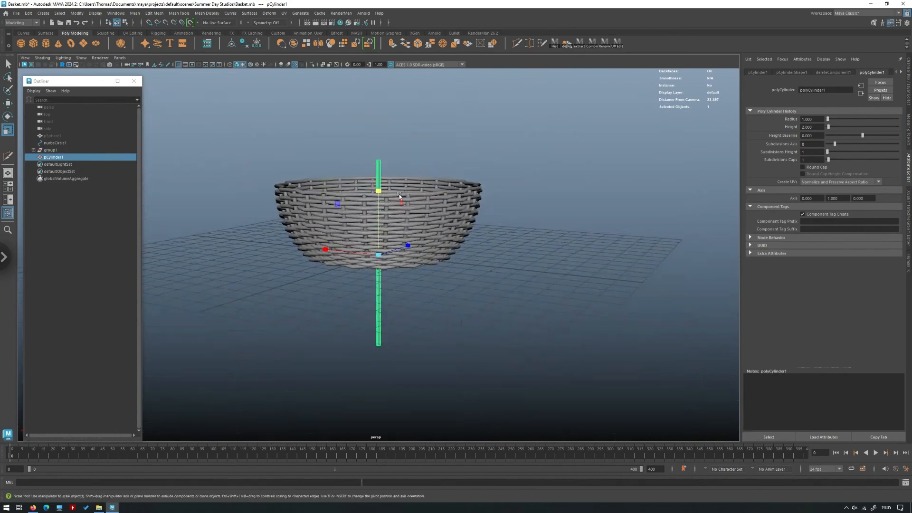
alt+drag(399, 195, 293, 205)
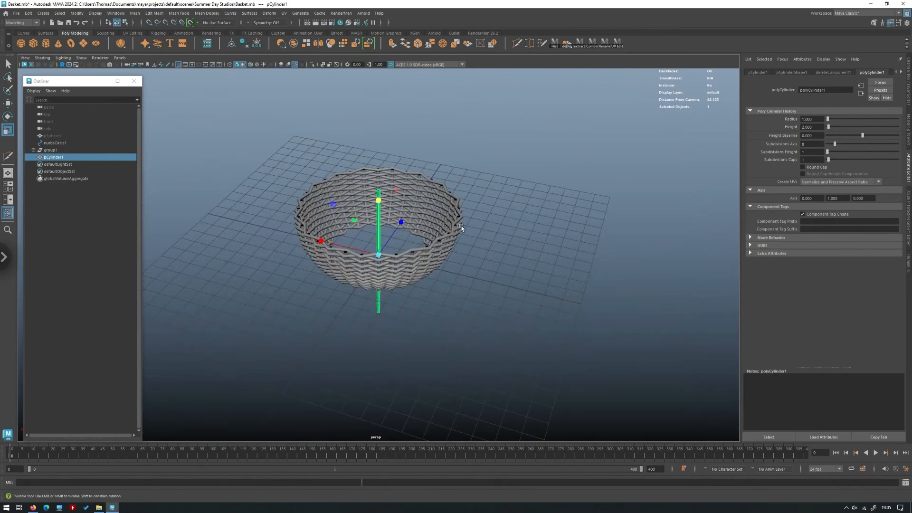
alt+drag(460, 228, 478, 229)
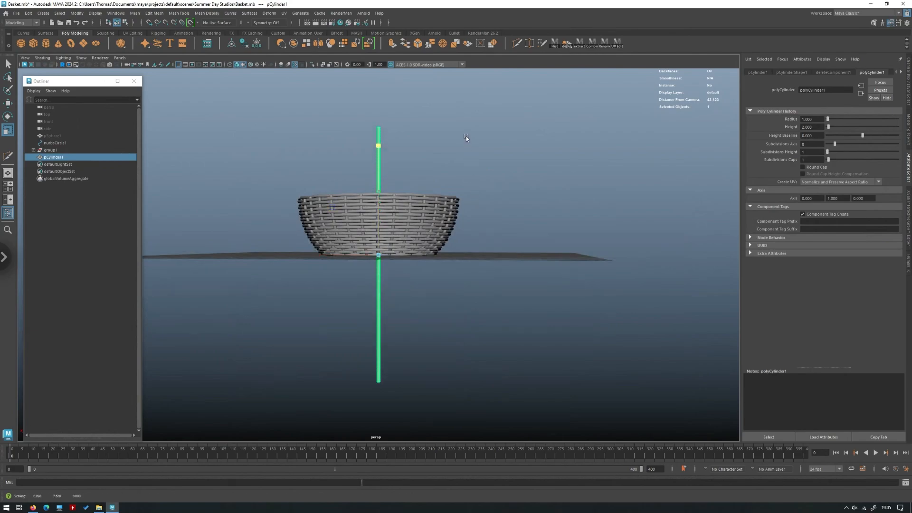
alt+drag(473, 173, 477, 210)
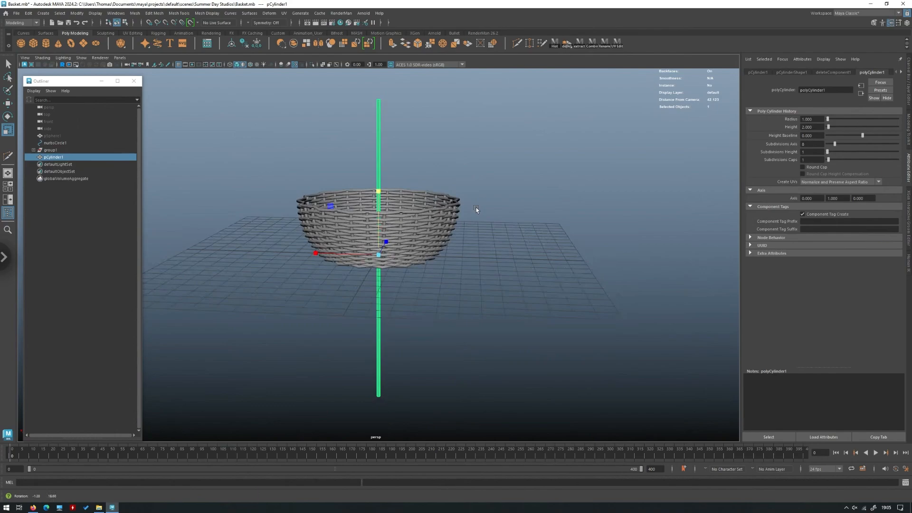
middle_drag(477, 196, 476, 184)
scroll(471, 184, down, 1)
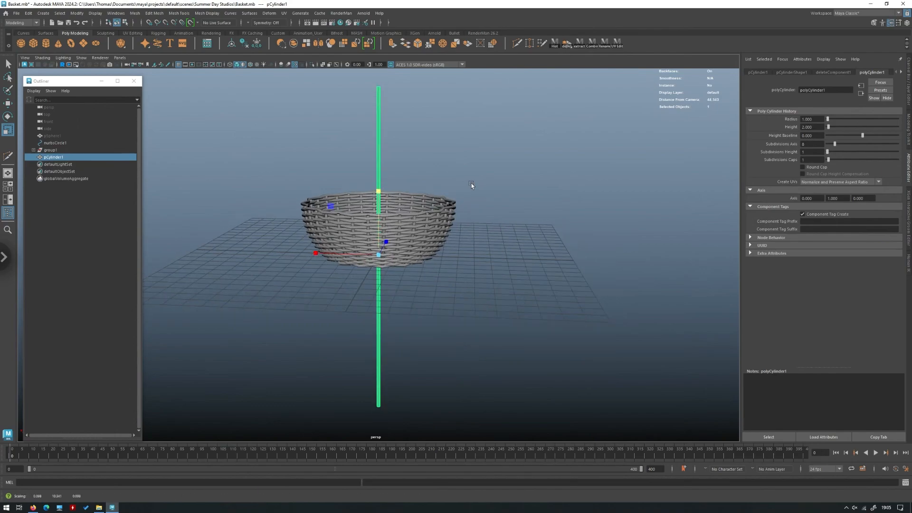
alt+drag(471, 183, 461, 190)
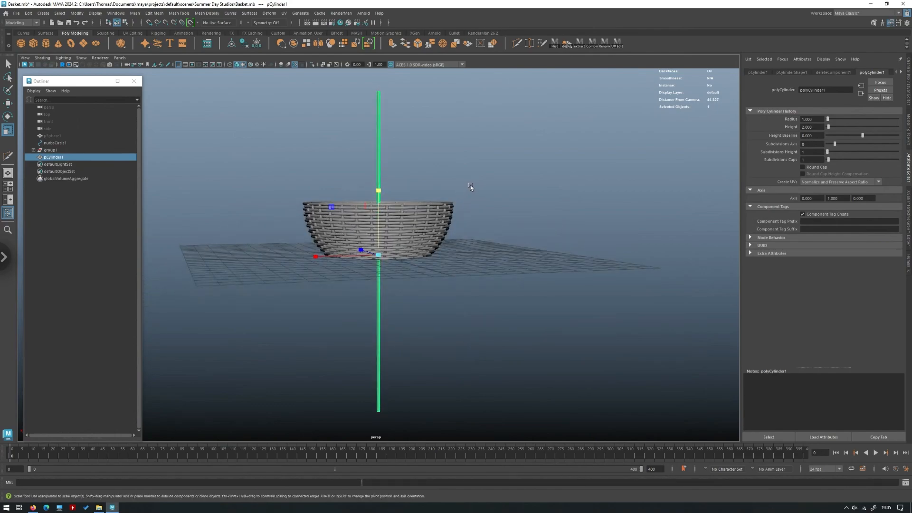
alt+drag(475, 176, 447, 198)
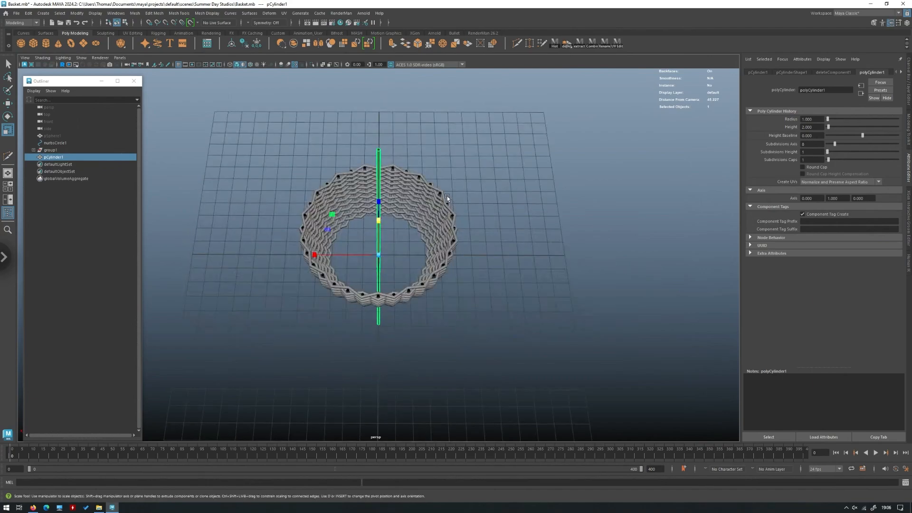
Step: Duplicate the long thin tube and place the copy directly beside it along the X axis, working in the top view
key(w)
scroll(668, 264, up, 6)
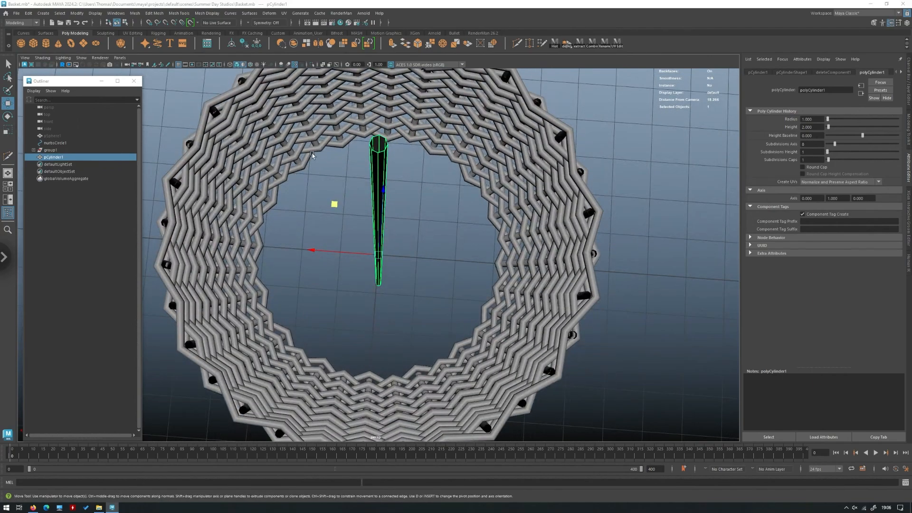
key(space)
key(space)
key(f)
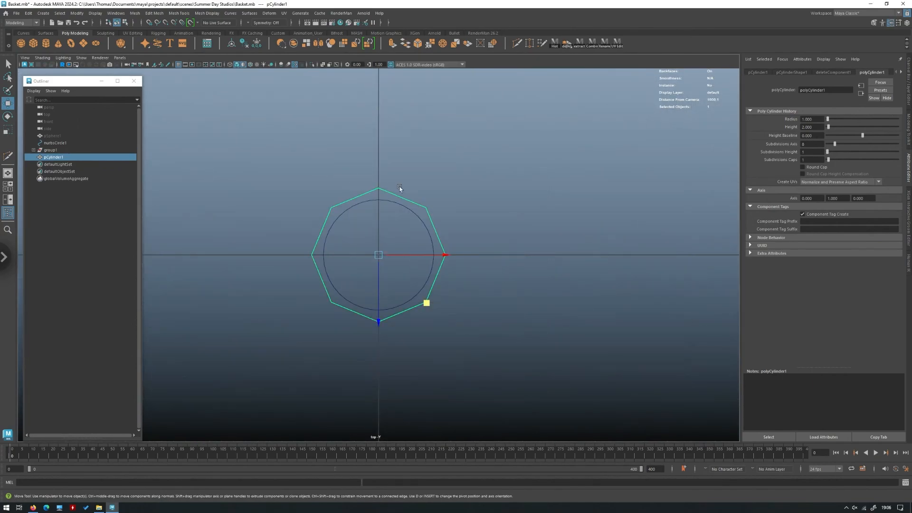
scroll(400, 186, down, 5)
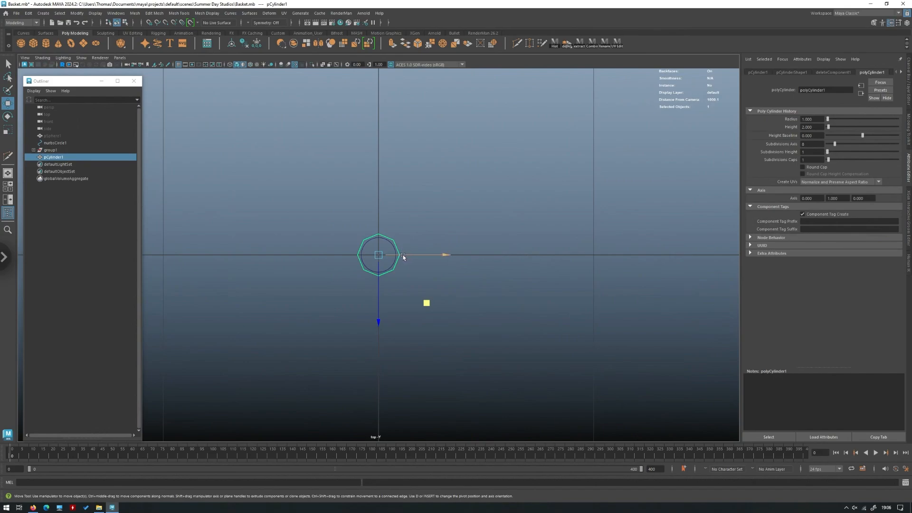
key(ctrl+d)
drag(402, 257, 442, 257)
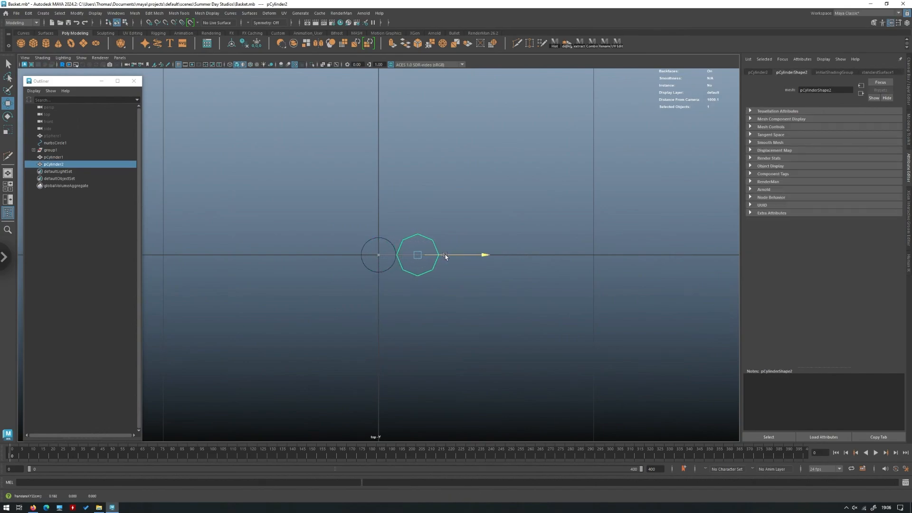
Step: Duplicate both tubes and offset the copies along the Z axis to form a two-by-two bundle
ctrl+click(57, 157)
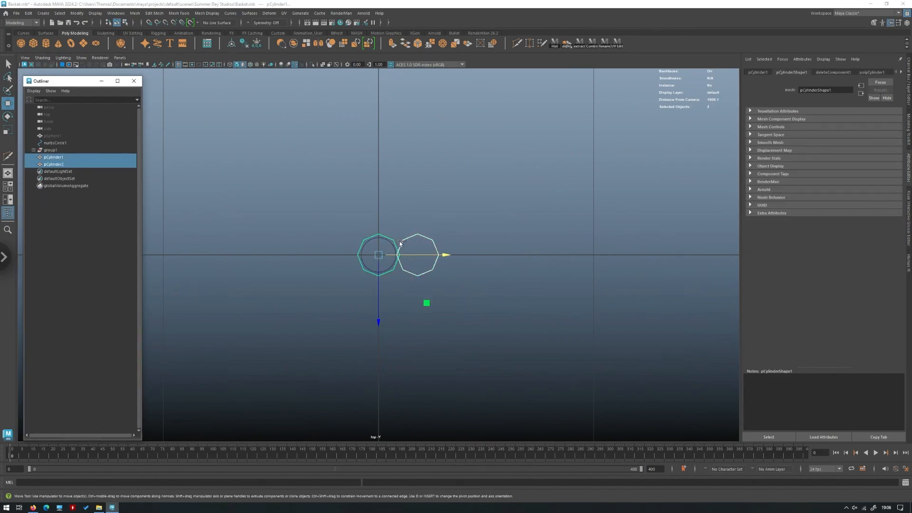
key(ctrl+d)
drag(379, 269, 379, 240)
Step: Isolate the four long tubes in the perspective view so the basket is hidden
shift+click(56, 157)
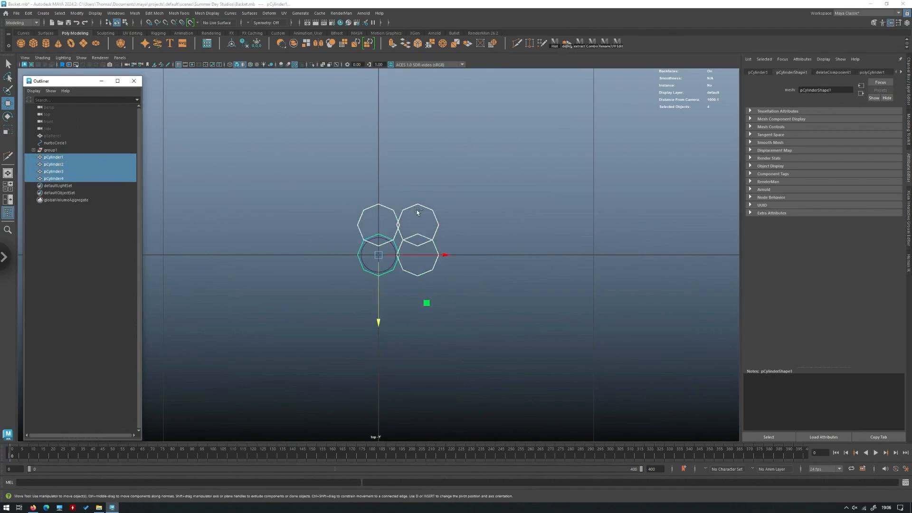
key(space)
key(space)
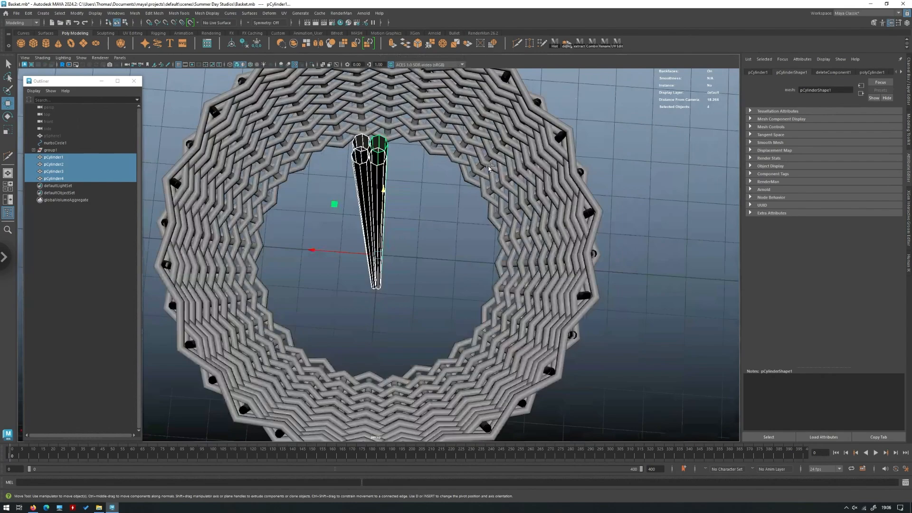
key(ctrl+1)
click(419, 183)
key(f)
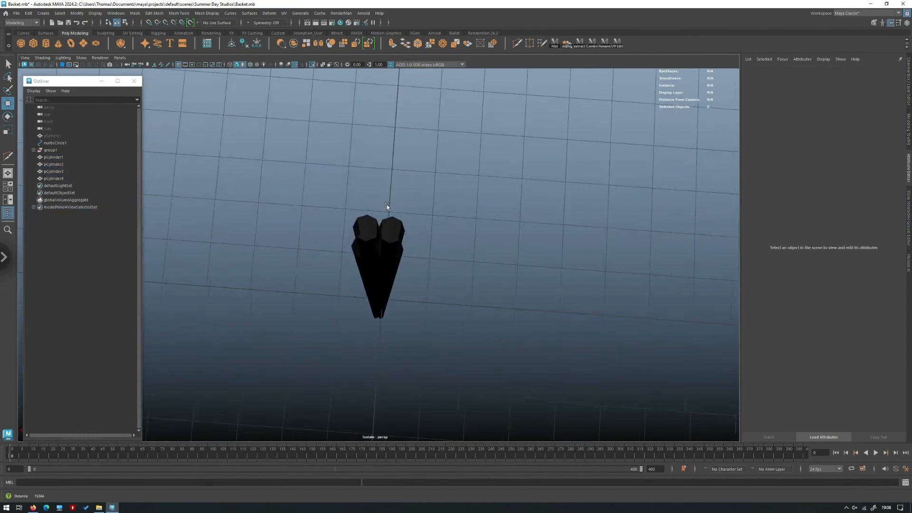
Step: Turn on smooth mesh preview for all four isolated tubes
drag(303, 145, 412, 181)
drag(420, 235, 328, 162)
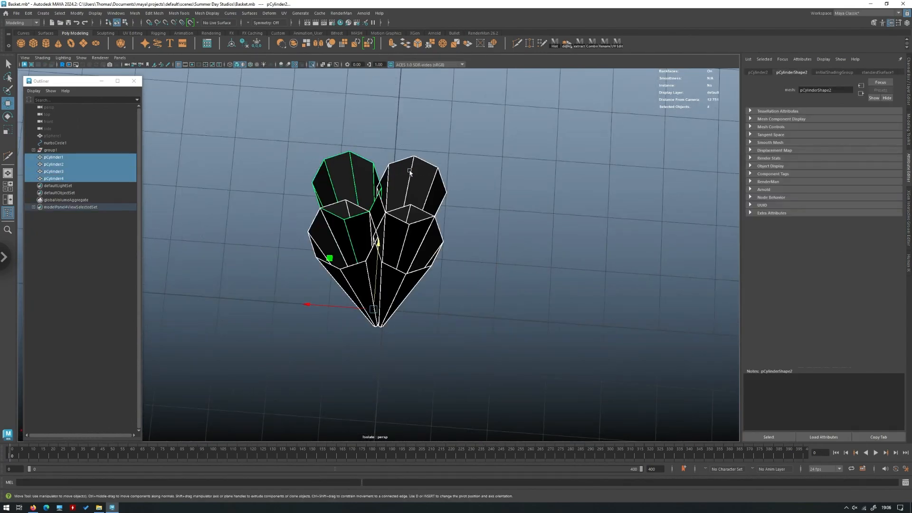
key(3)
Step: Shift the original tube and its first copy slightly along Z, away from the other pair, to reduce the overlap
drag(424, 181, 360, 175)
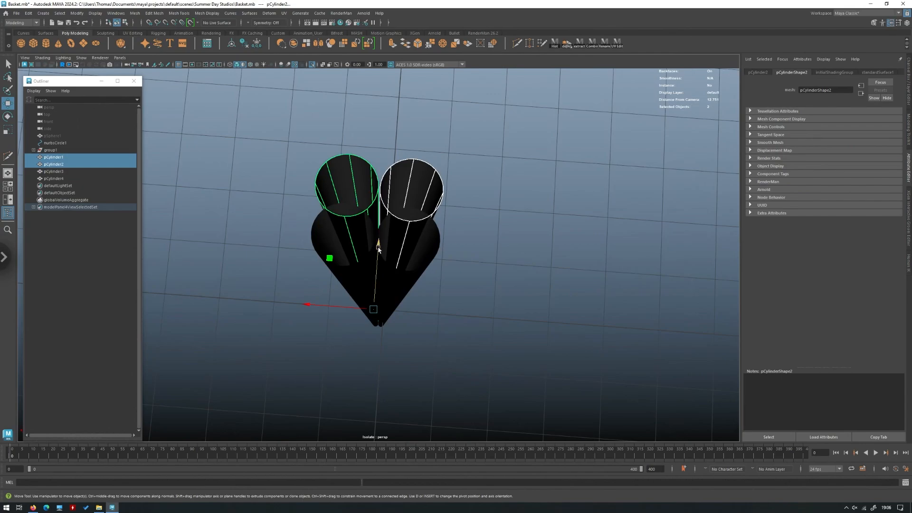
drag(378, 248, 379, 246)
click(445, 233)
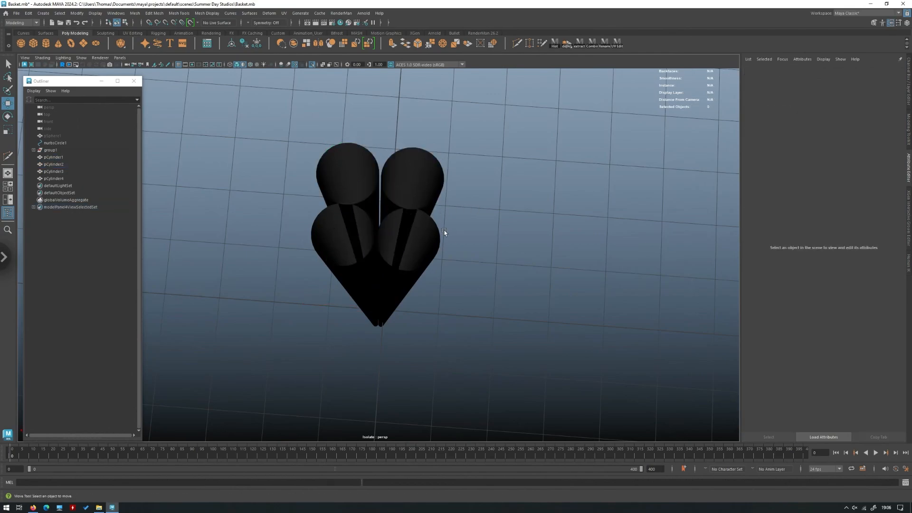
Step: Move the original tube and the copy in front of it slightly along X to close the gap to the neighbouring pair
click(381, 181)
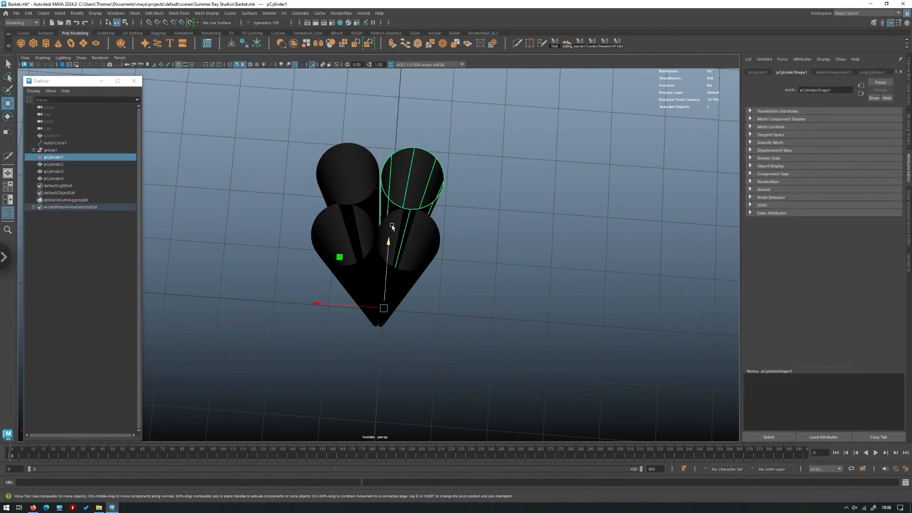
shift+click(412, 257)
drag(363, 317, 361, 319)
click(545, 227)
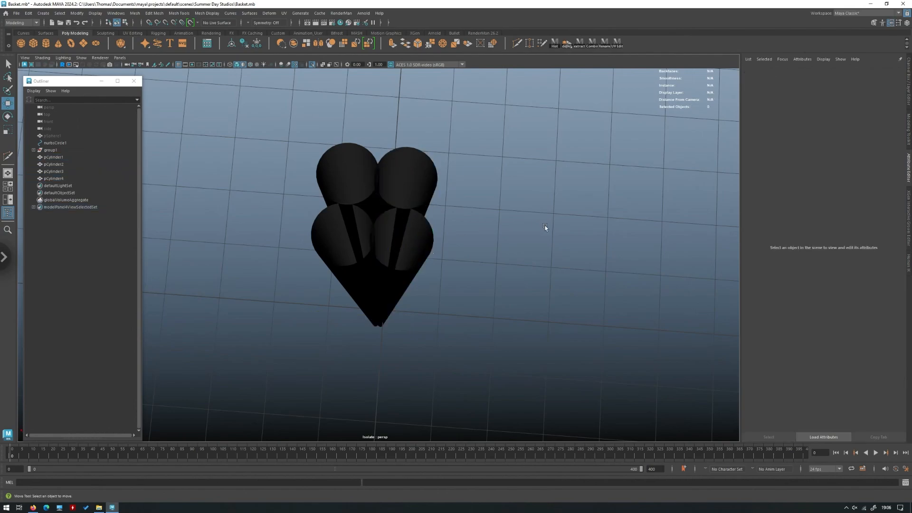
Step: Inspect the tube bundle along its length and select all four tubes
alt+right_drag(359, 235, 377, 164)
alt+drag(377, 164, 398, 246)
mouse_move(398, 246)
alt+mouse_down()
mouse_move(384, 208)
mouse_move(393, 254)
alt+mouse_up()
alt+middle_drag(401, 154, 373, 251)
alt+right_drag(377, 168, 446, 204)
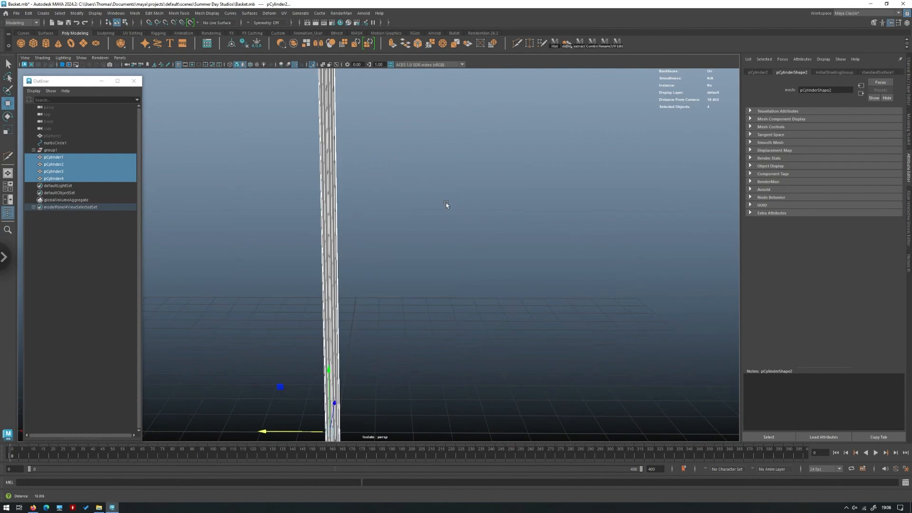
Step: Select only the front cylinder, pCylinder4, in the bundle of four
alt+drag(446, 203, 447, 226)
alt+middle_drag(447, 226, 461, 250)
click(461, 251)
alt+right_drag(364, 137, 372, 193)
alt+middle_drag(372, 193, 387, 242)
click(329, 203)
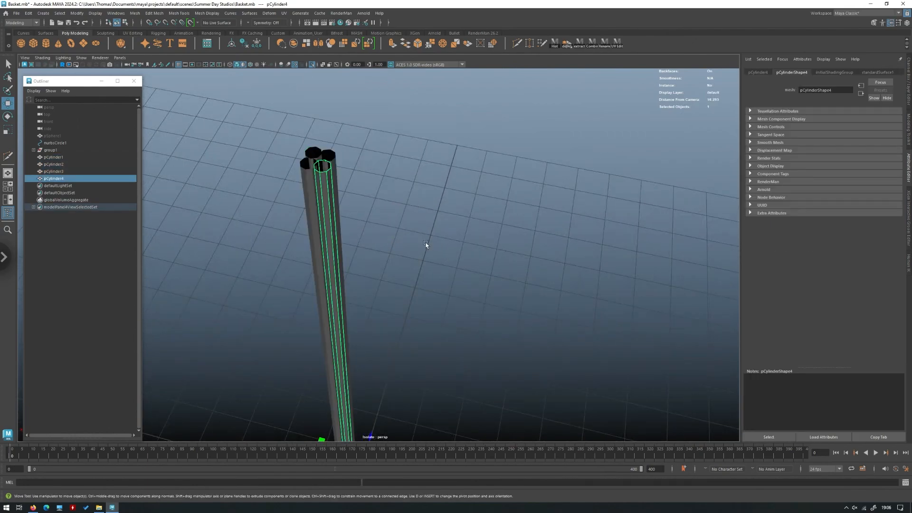
alt+middle_drag(342, 166, 375, 164)
alt+right_drag(375, 164, 379, 206)
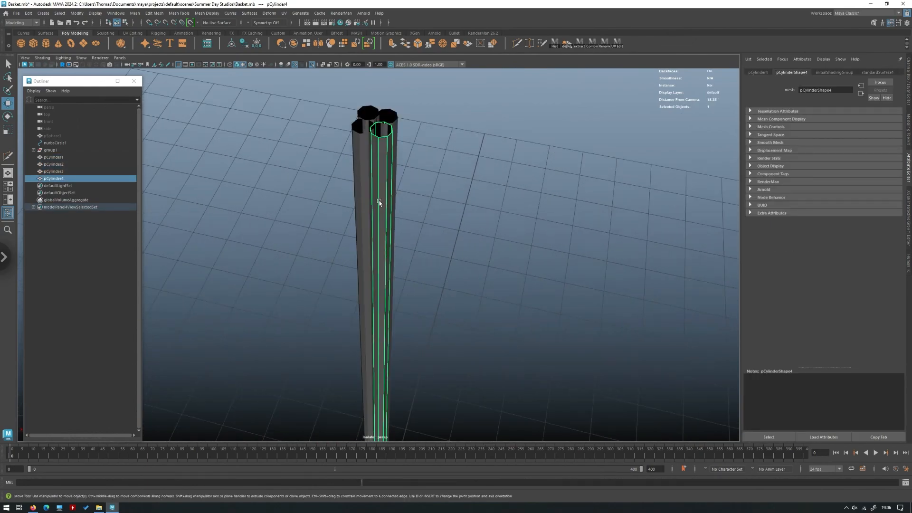
Step: Insert 64 evenly spaced edge loops along pCylinder4 with the Insert Edge Loop tool's multiple edge loops option
shift+right_drag(505, 171, 454, 179)
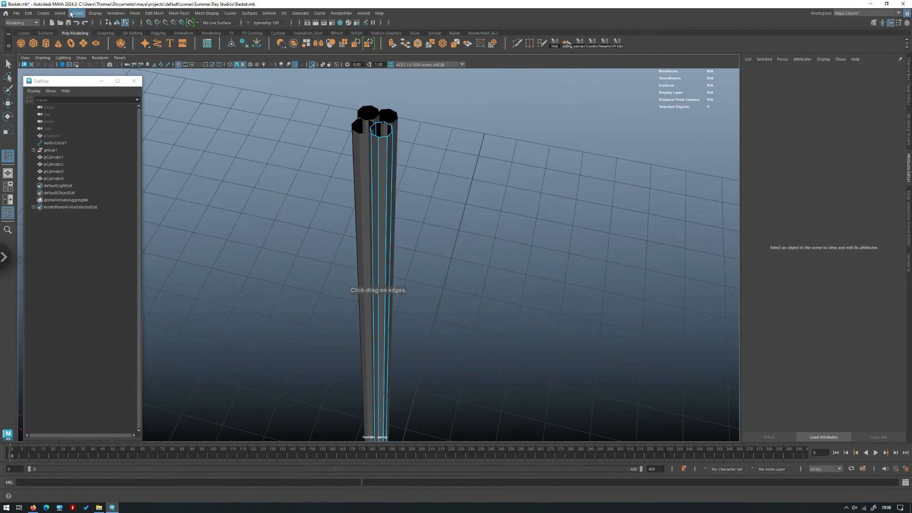
double_click(8, 156)
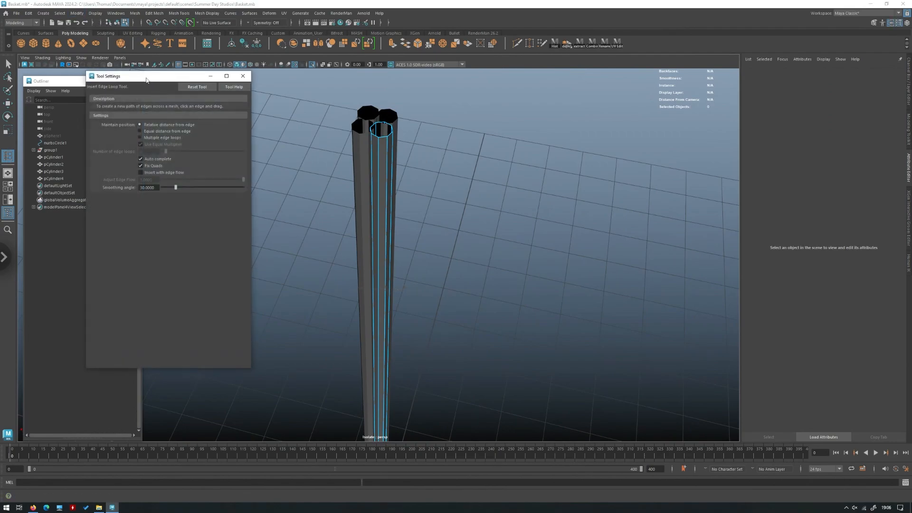
drag(147, 80, 483, 98)
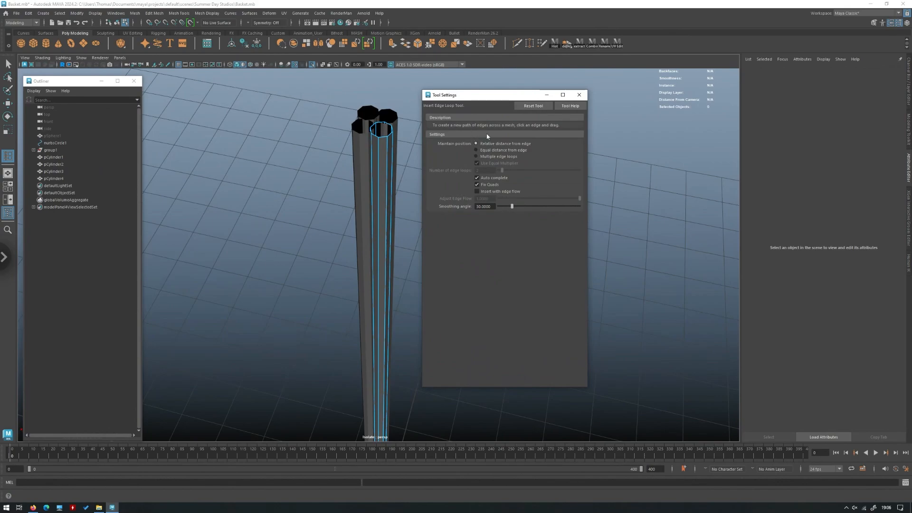
click(476, 156)
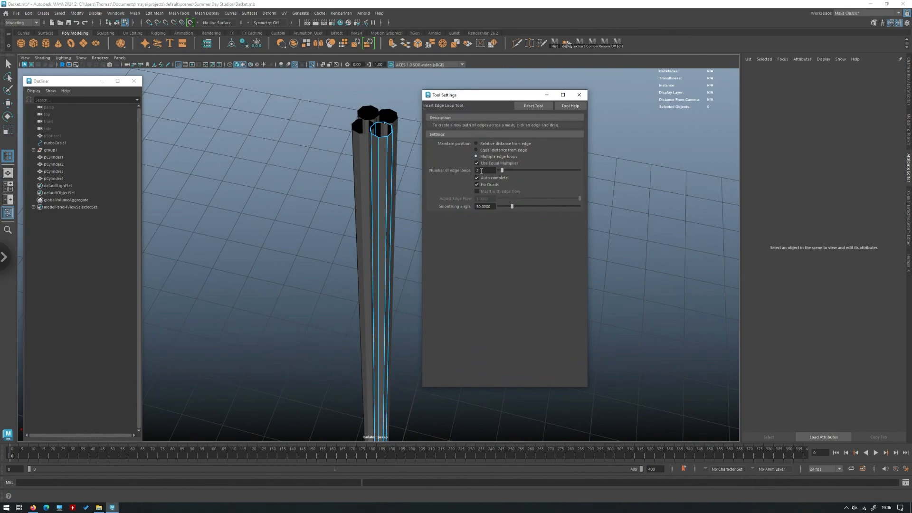
scroll(346, 193, down, 5)
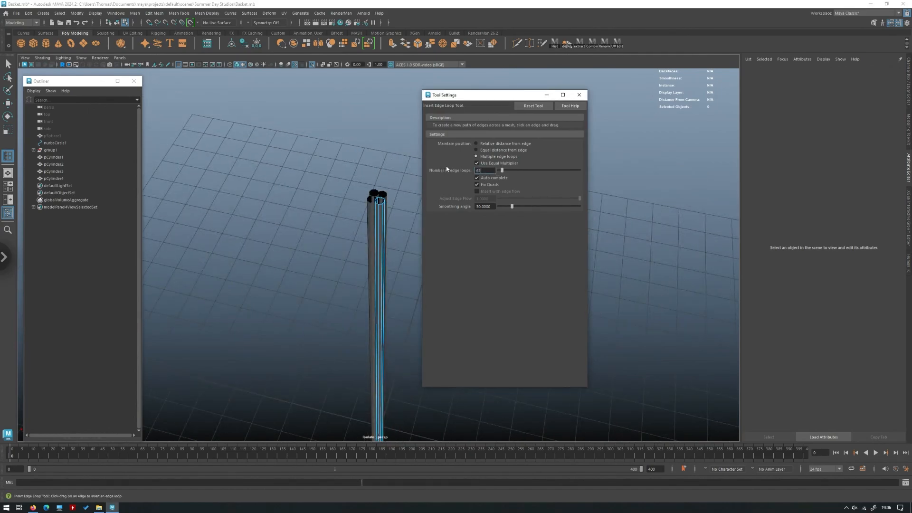
click(375, 238)
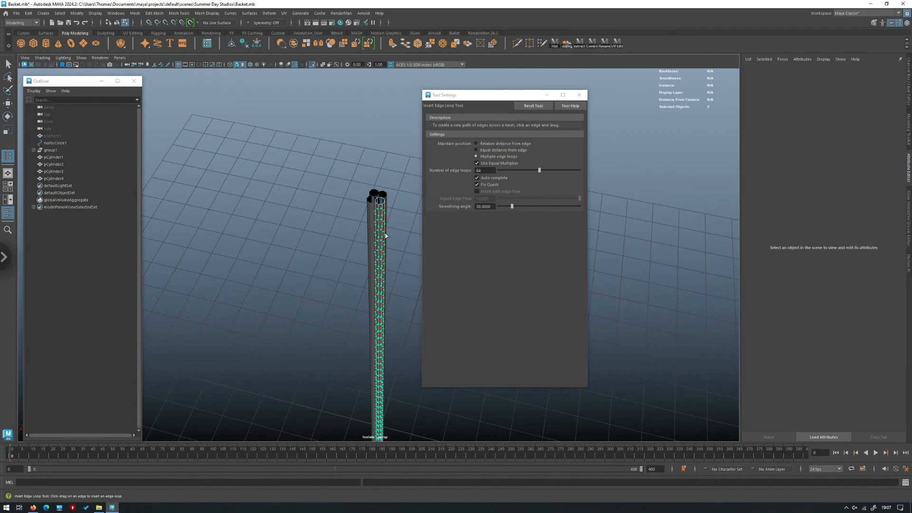
scroll(392, 220, up, 5)
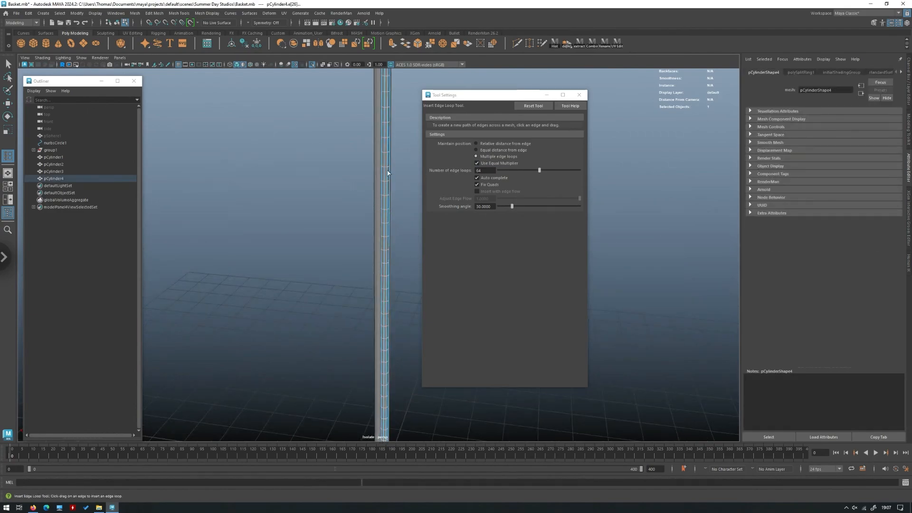
Step: Insert the same 64 edge loops along the neighbouring cylinder, pCylinder3
alt+drag(384, 183, 336, 154)
key(w)
right_drag(335, 152, 375, 134)
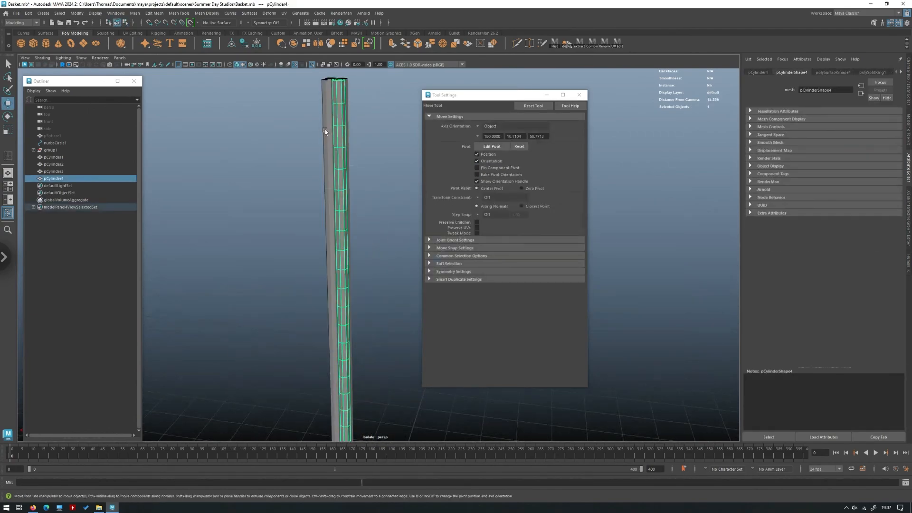
click(325, 132)
alt+middle_drag(345, 129, 375, 190)
key(g)
click(360, 165)
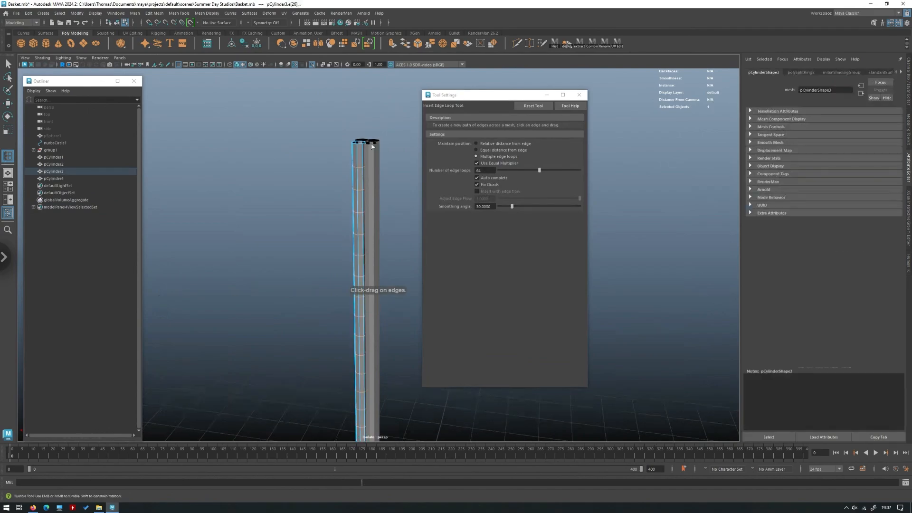
Step: Insert 64 edge loops along the next unsegmented cylinder, pCylinder1
alt+drag(371, 146, 358, 159)
right_drag(358, 157, 395, 144)
scroll(377, 220, up, 5)
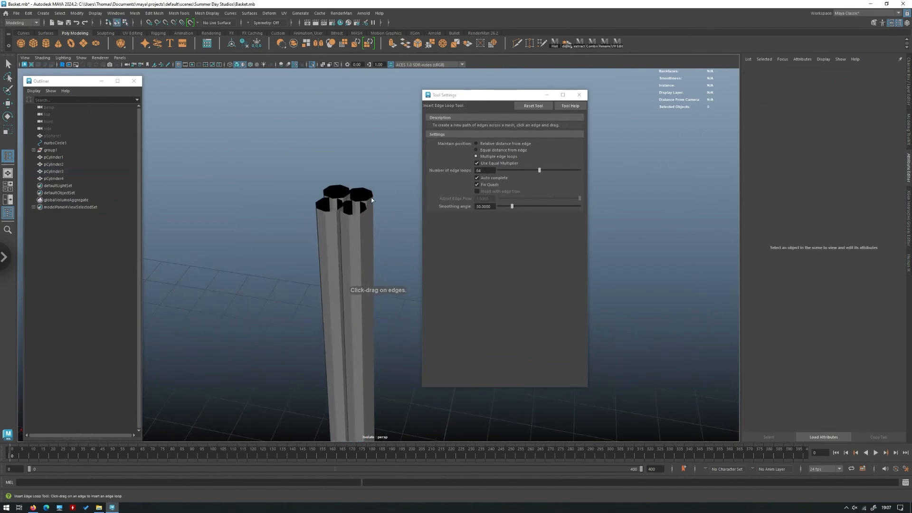
click(368, 205)
click(370, 204)
alt+drag(368, 202, 230, 254)
key(g)
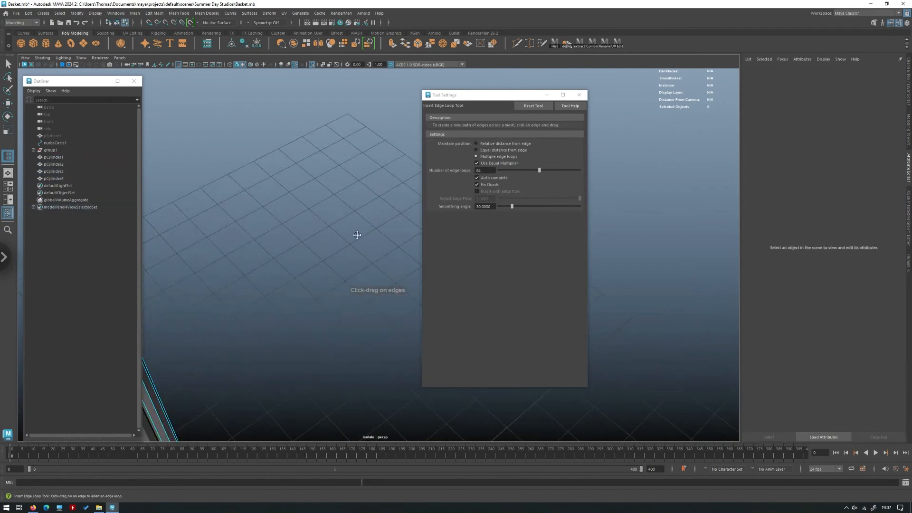
alt+middle_drag(357, 235, 321, 259)
click(321, 254)
Step: Insert 64 edge loops along the last cylinder, pCylinder2, and close the tool settings
right_drag(338, 208, 373, 192)
click(300, 216)
alt+drag(414, 217, 255, 213)
alt+middle_drag(399, 200, 270, 219)
alt+drag(270, 220, 357, 204)
alt+middle_drag(332, 214, 242, 261)
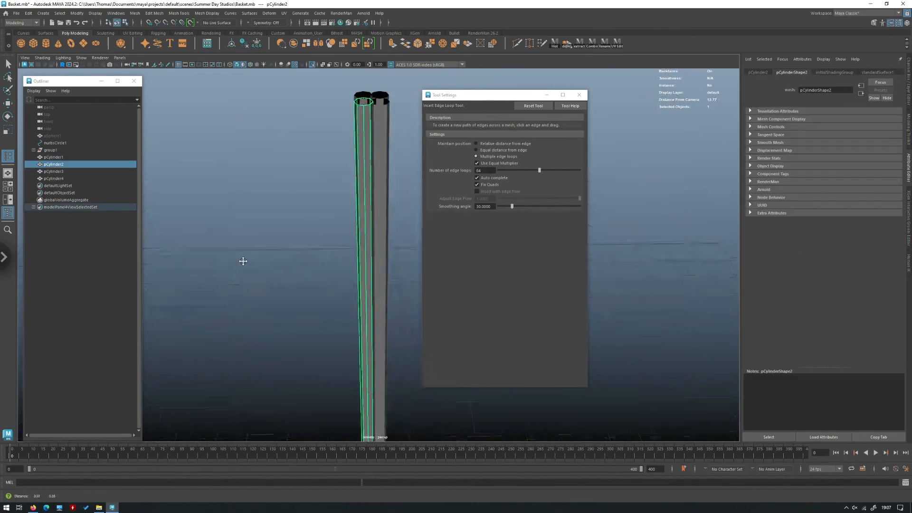
alt+drag(243, 260, 347, 205)
click(348, 205)
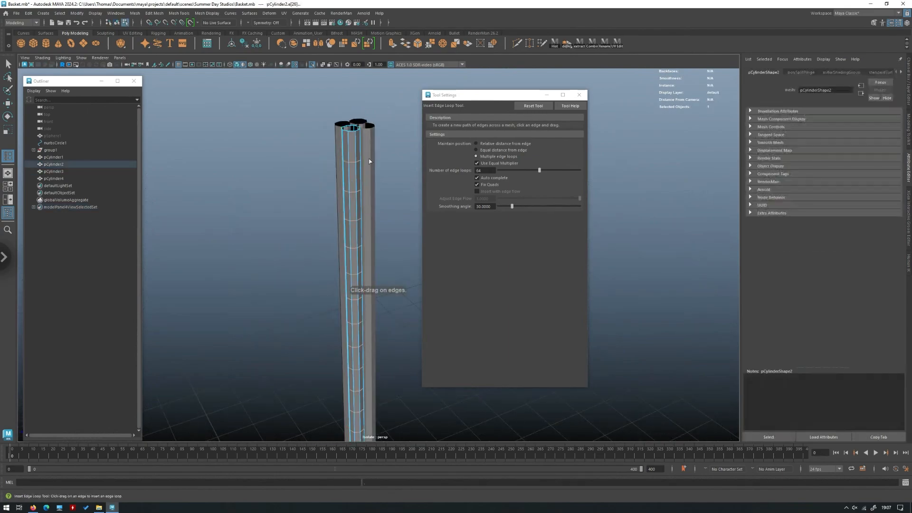
key(w)
right_drag(306, 165, 350, 149)
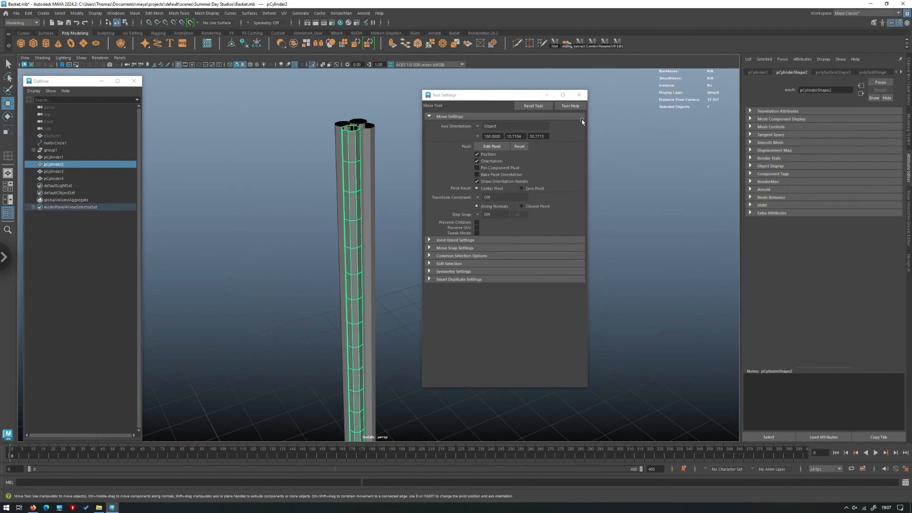
click(578, 95)
Step: Select all four cylinders and combine them into a single mesh
scroll(483, 148, down, 3)
alt+drag(482, 149, 451, 315)
alt+middle_drag(451, 314, 409, 190)
alt+drag(409, 189, 439, 259)
drag(442, 263, 312, 187)
alt+drag(391, 216, 405, 196)
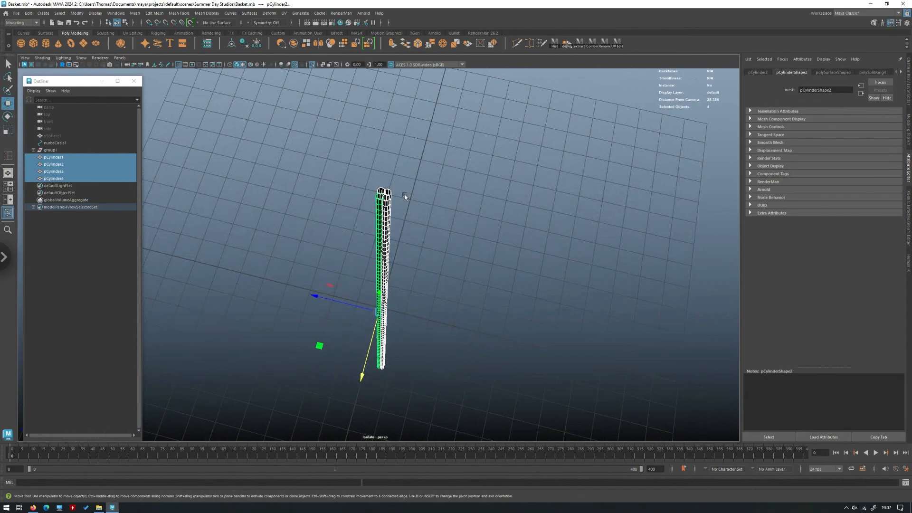
scroll(519, 179, up, 3)
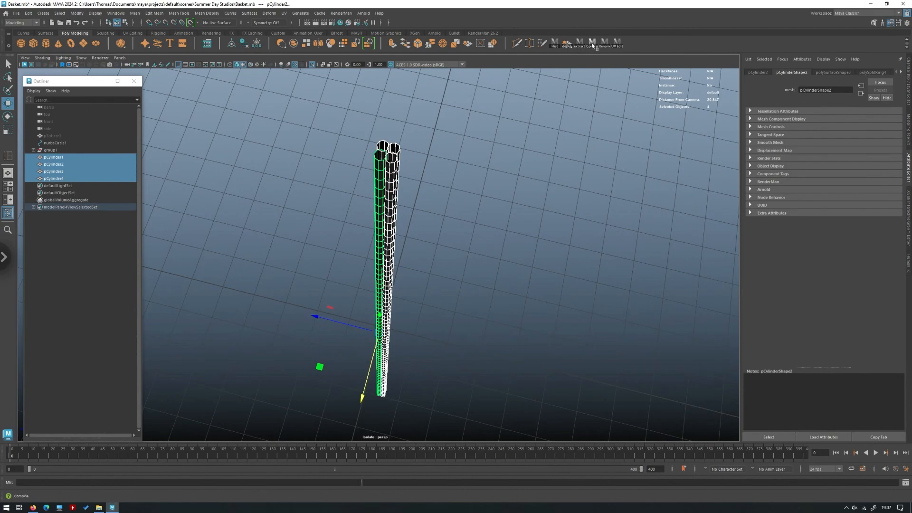
click(79, 14)
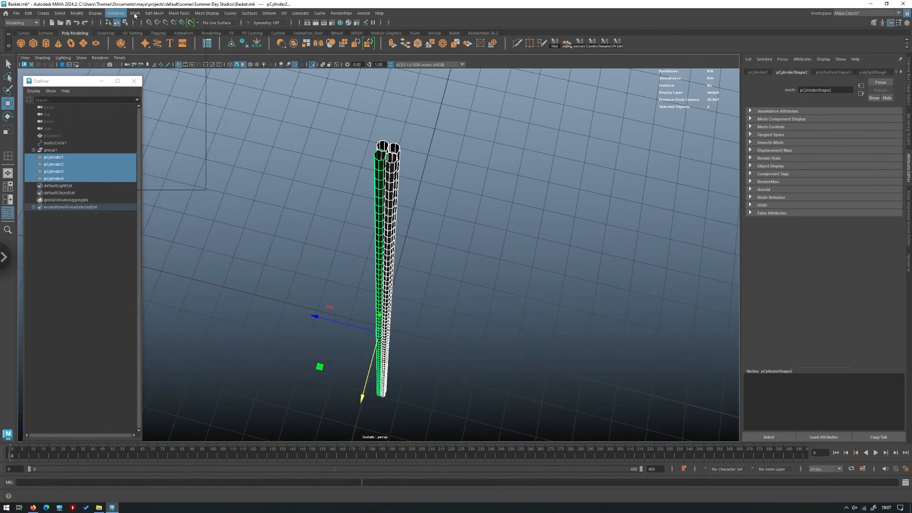
mouse_move(135, 14)
click(152, 41)
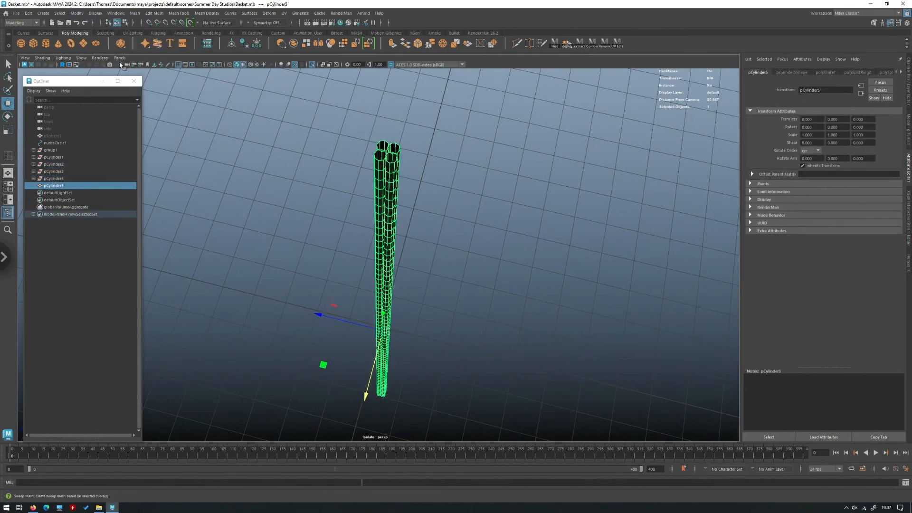
Step: Delete all construction history in the scene
click(16, 13)
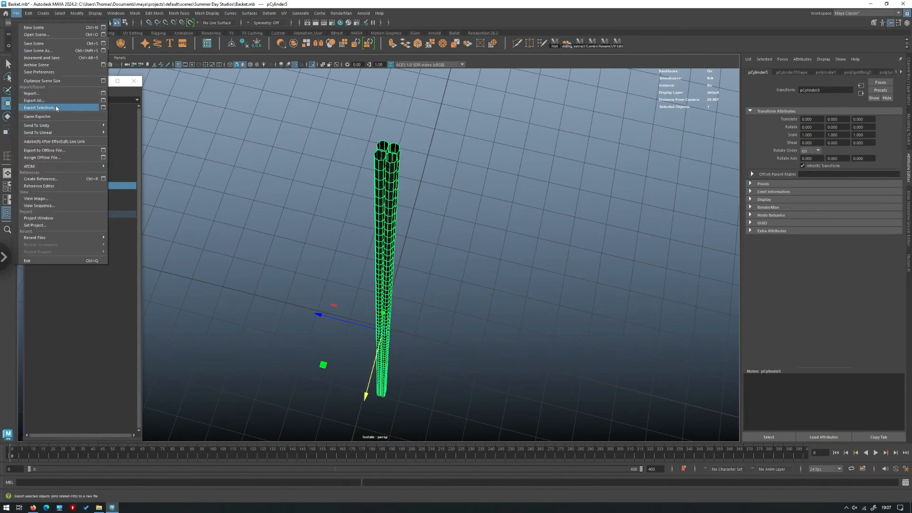
mouse_move(27, 13)
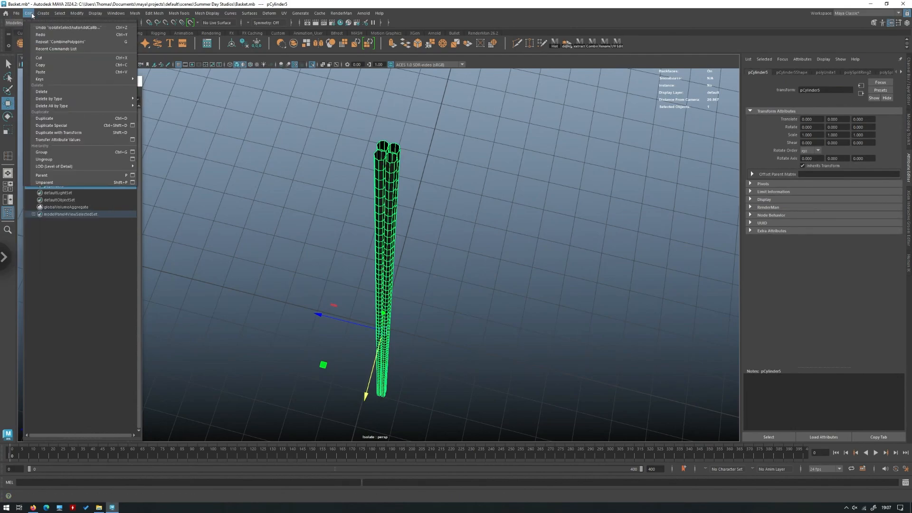
mouse_move(94, 105)
click(162, 107)
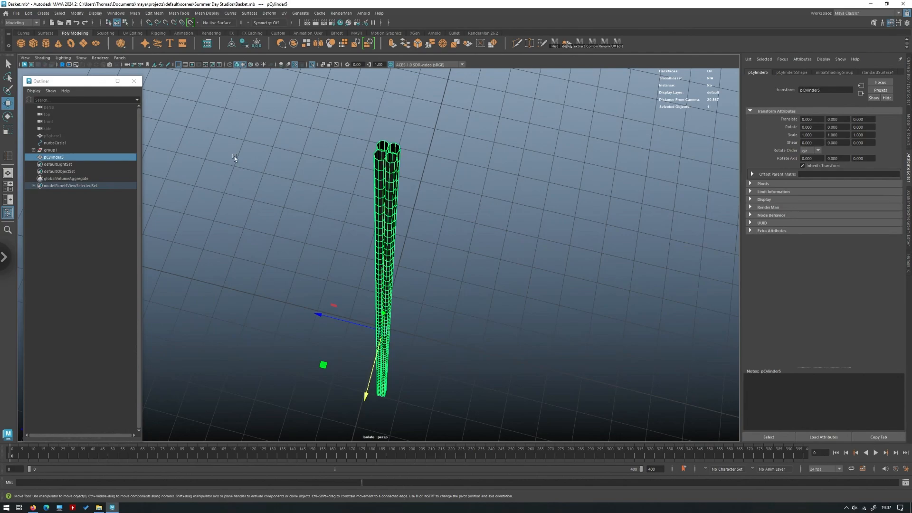
click(471, 219)
alt+drag(471, 219, 378, 219)
click(381, 206)
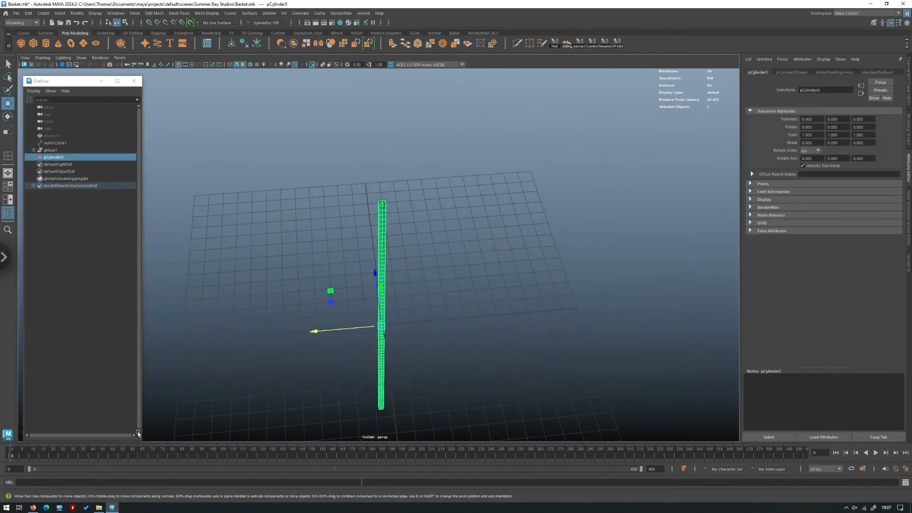
click(36, 508)
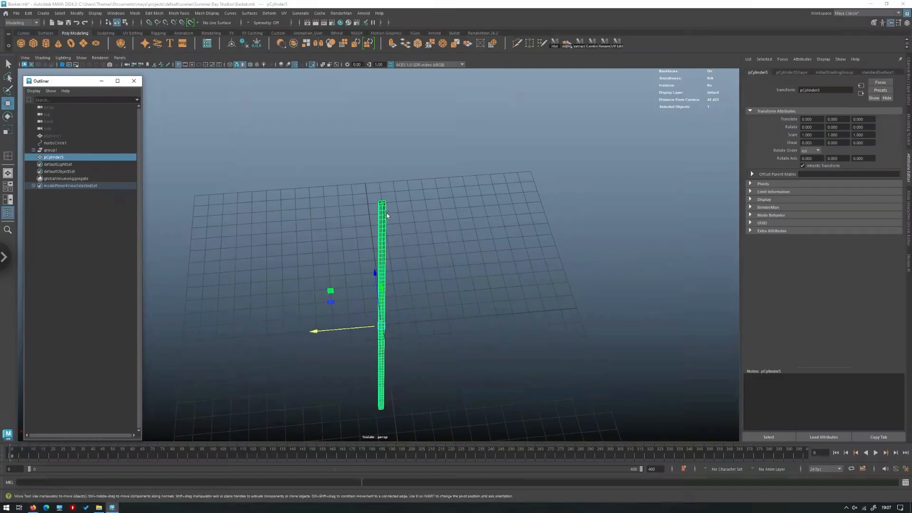
key(alt+Tab)
Step: Add a nonlinear Twist deformer to the combined cylinder mesh
scroll(484, 247, up, 4)
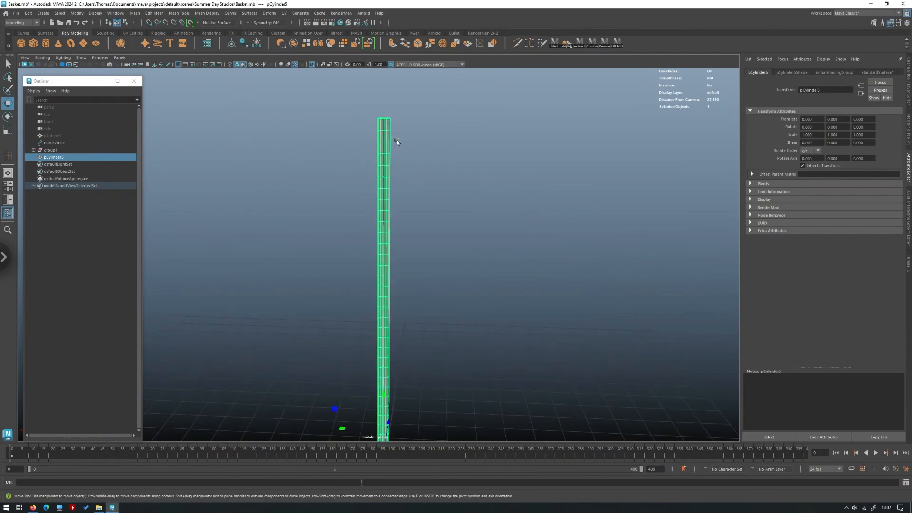
alt+drag(397, 143, 400, 184)
click(271, 14)
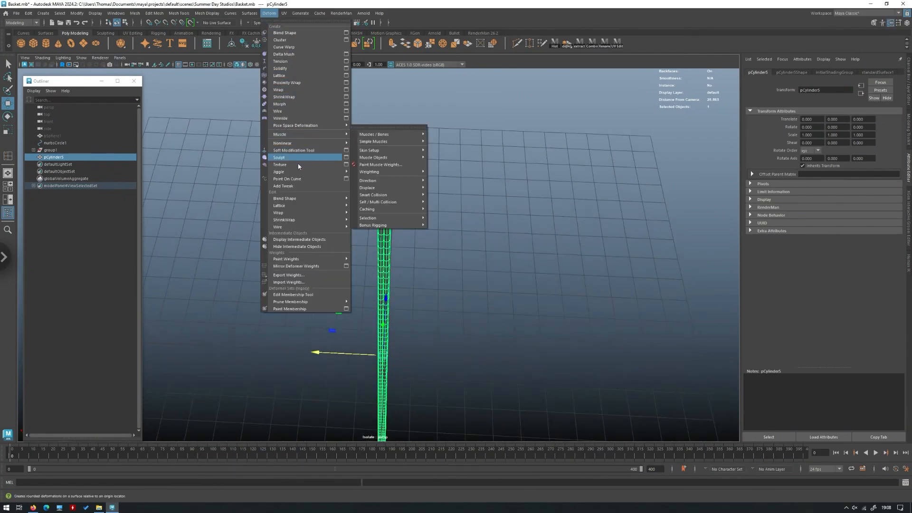
mouse_move(290, 144)
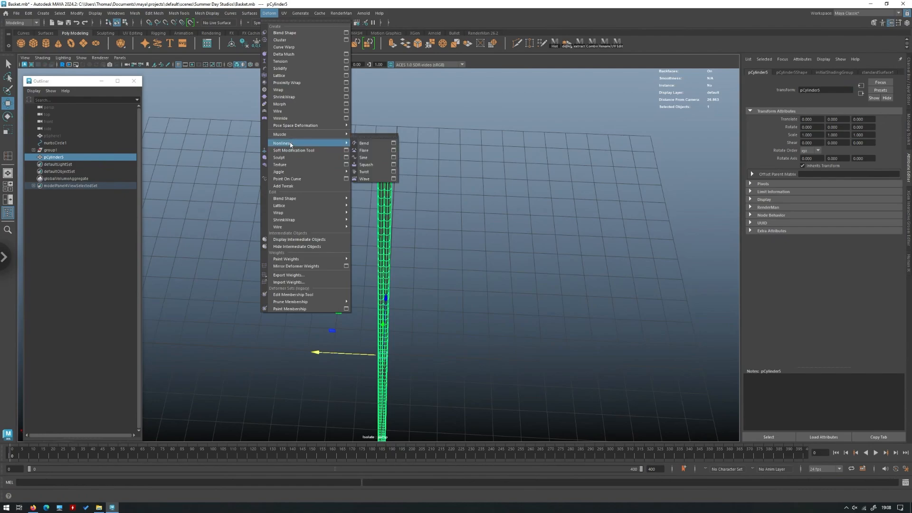
click(373, 173)
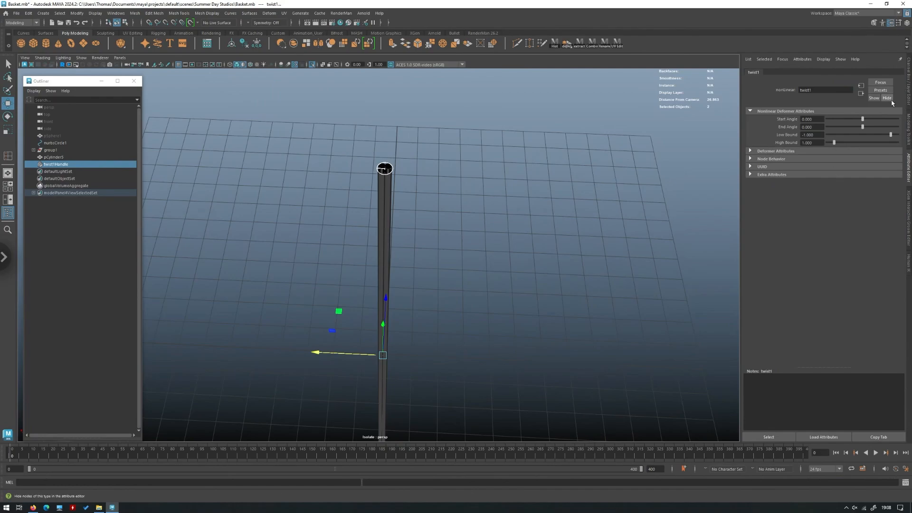
Step: Set the Twist deformer's Start Angle to 2000 to wind the cylinders into a rope
click(906, 94)
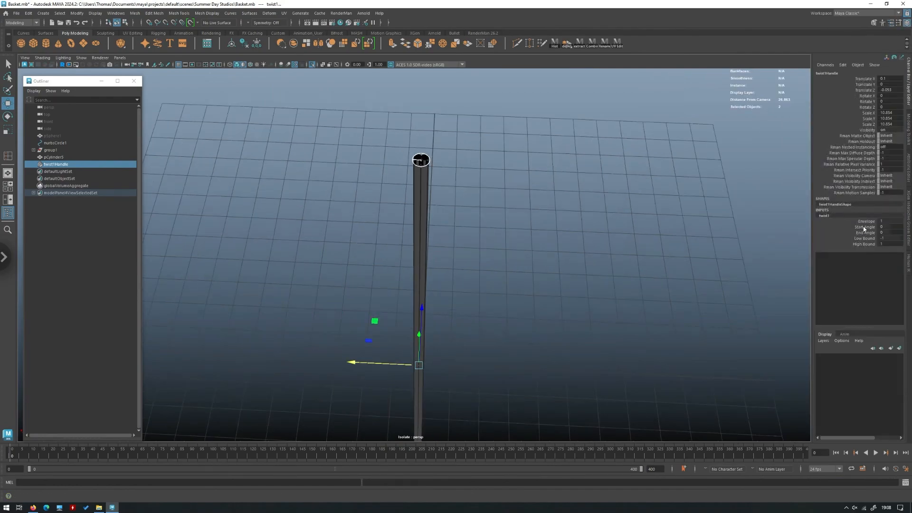
click(843, 226)
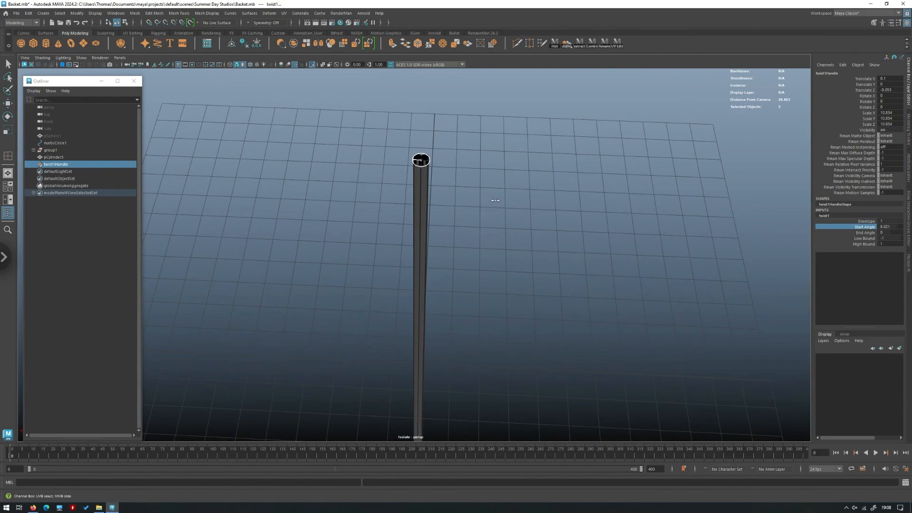
middle_drag(494, 200, 561, 197)
alt+drag(550, 234, 320, 140)
middle_drag(319, 140, 488, 144)
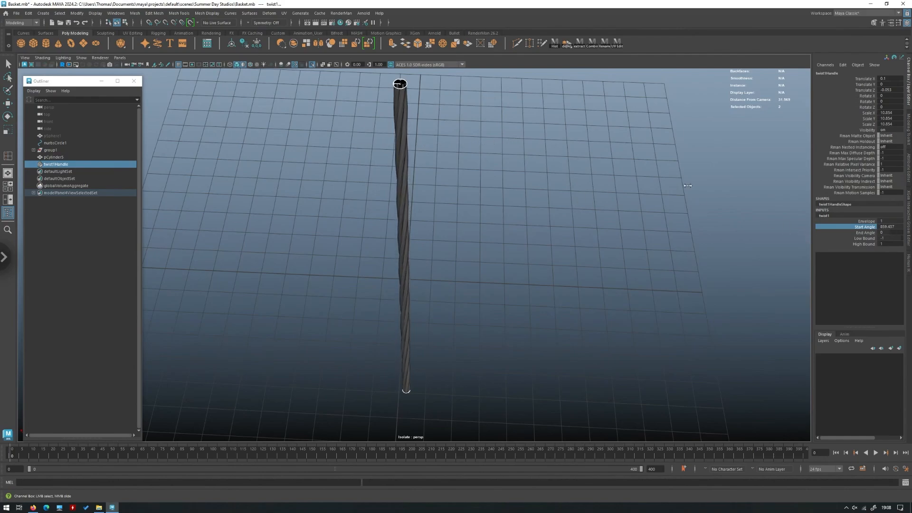
double_click(886, 227)
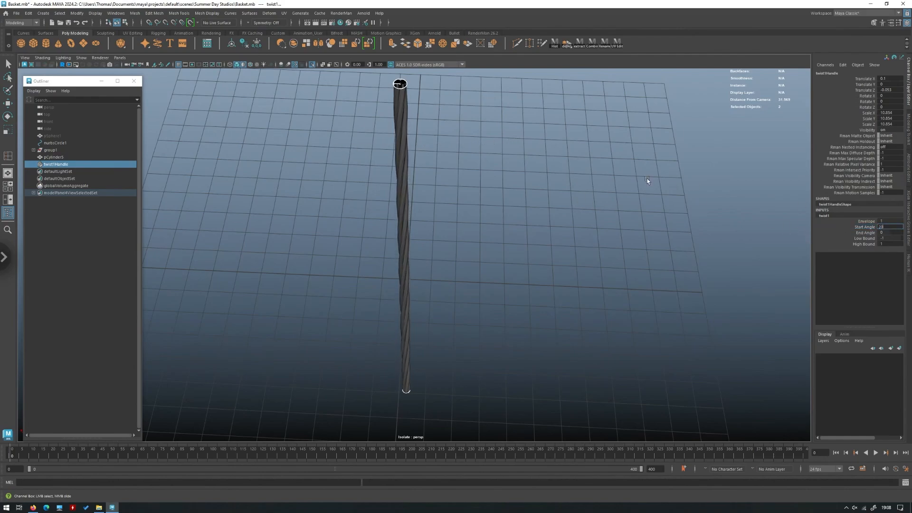
key(Return)
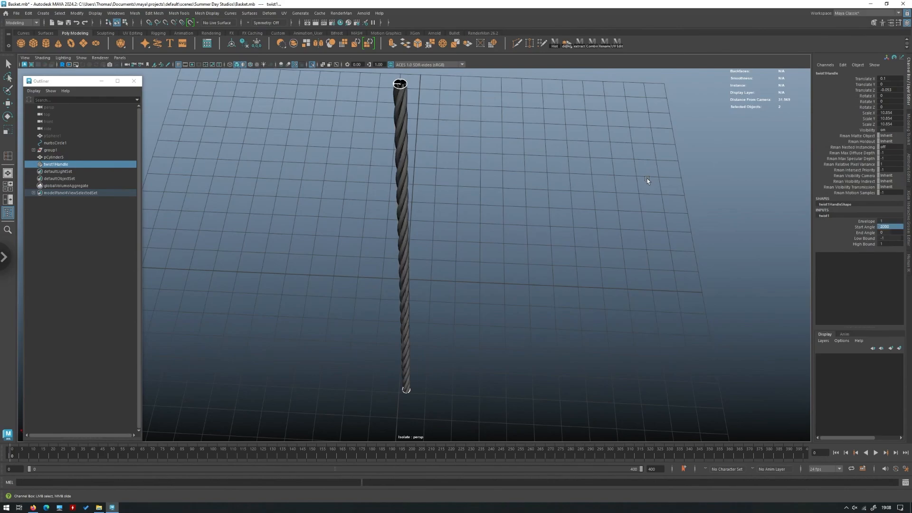
alt+drag(486, 214, 506, 198)
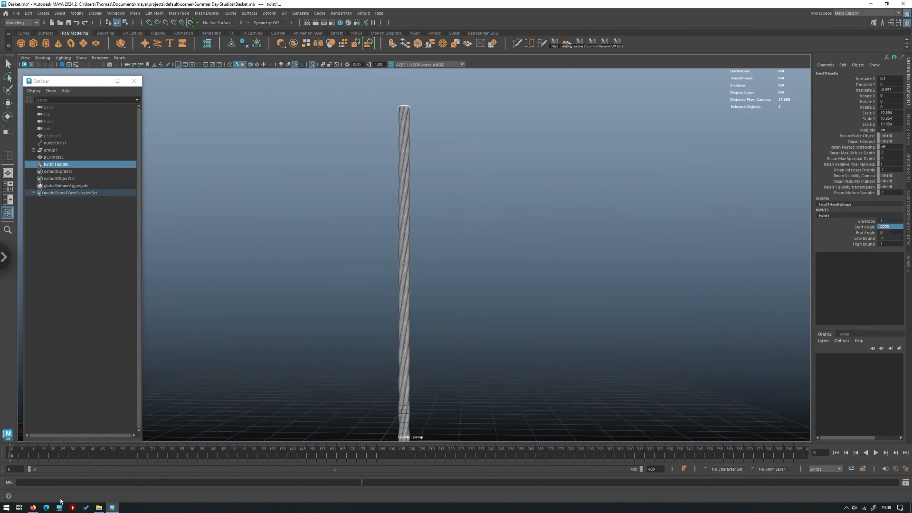
Step: Check the wicker basket reference photo in the browser, return to Maya and set the Twist deformer's Start Angle to 3000
click(33, 507)
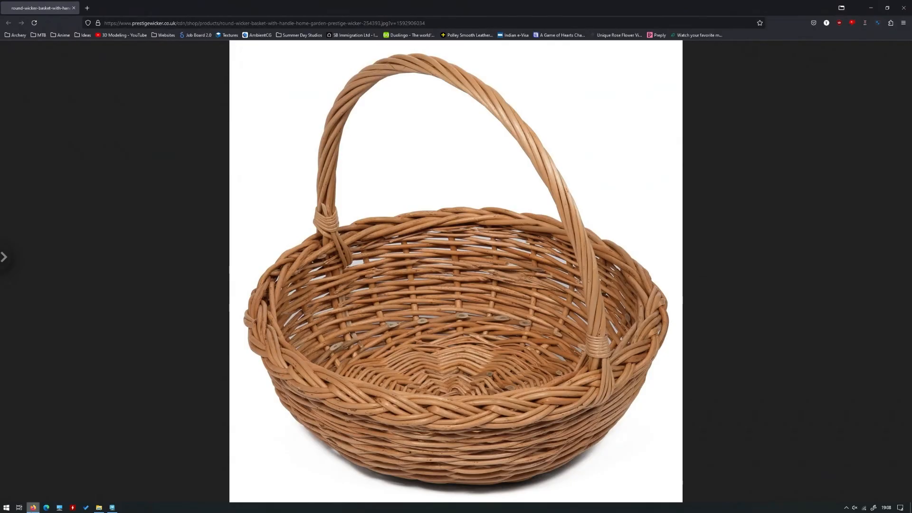
key(alt+Tab)
double_click(888, 226)
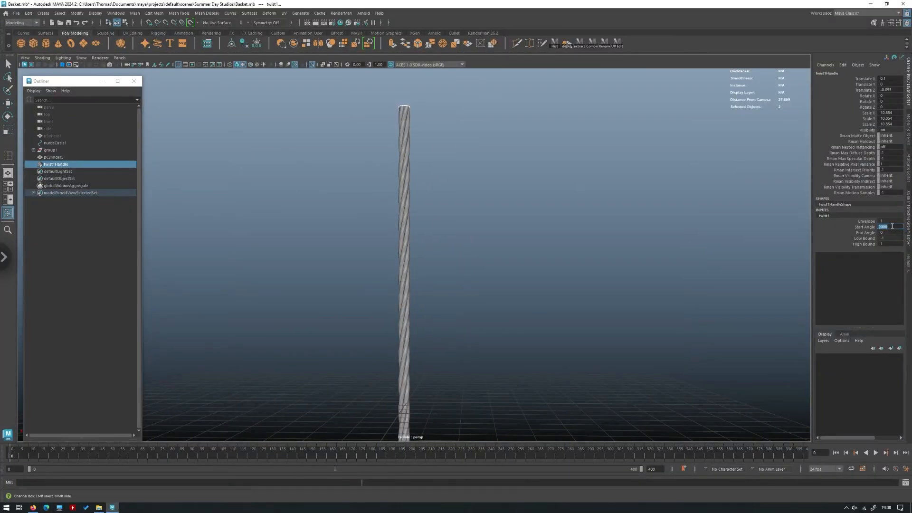
key(Return)
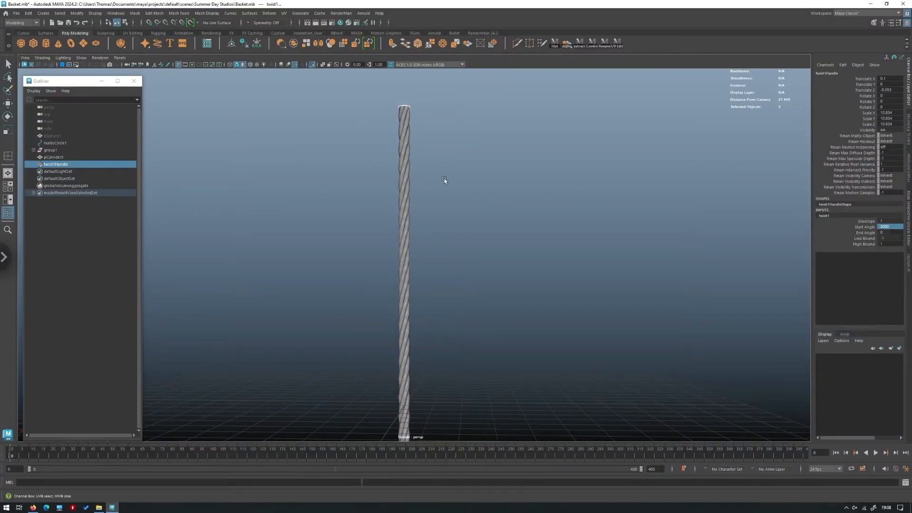
mouse_move(445, 181)
alt+mouse_down()
mouse_move(484, 189)
mouse_move(452, 184)
alt+mouse_up()
scroll(451, 183, down, 4)
scroll(621, 232, up, 4)
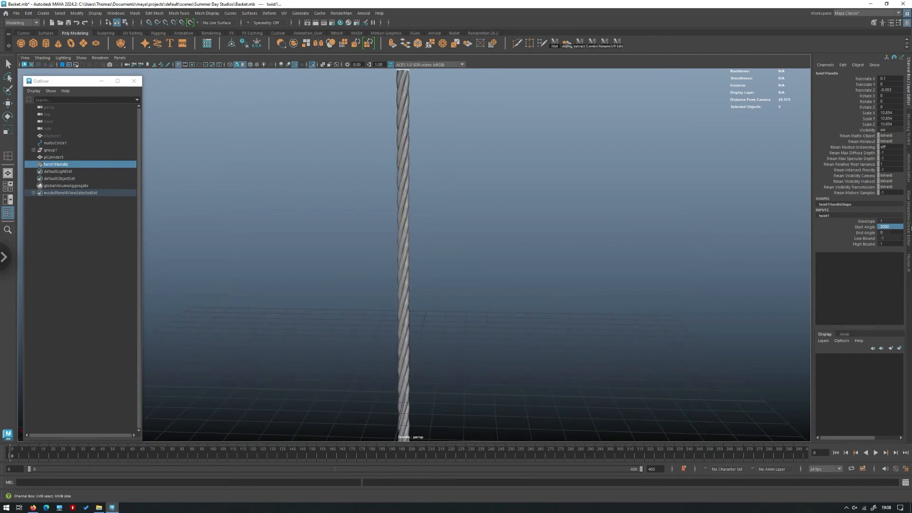
Step: Try a tighter twist on the rope by setting the Twist deformer's Start Angle to 3500
double_click(893, 227)
text(3500)
key(Return)
alt+drag(461, 261, 770, 232)
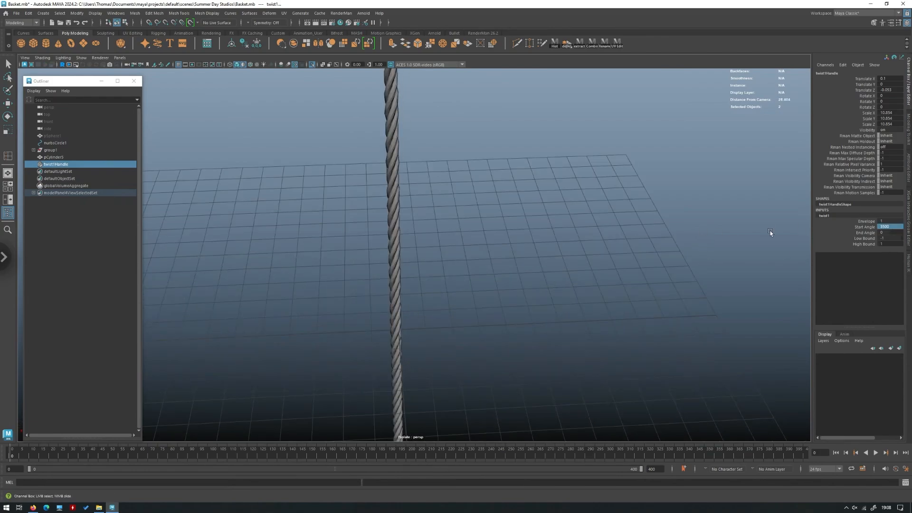
Step: Loosen the rope's winding again by setting the Twist deformer's Start Angle to 3000
double_click(898, 228)
text(3000)
key(Return)
alt+drag(421, 230, 383, 184)
Step: Return the twisted rope to its unsmoothed display and delete all construction history in the scene
key(3)
mouse_move(384, 184)
mouse_down()
mouse_move(468, 196)
mouse_move(433, 199)
mouse_move(452, 295)
mouse_move(332, 243)
mouse_up()
key(ctrl+1)
click(474, 197)
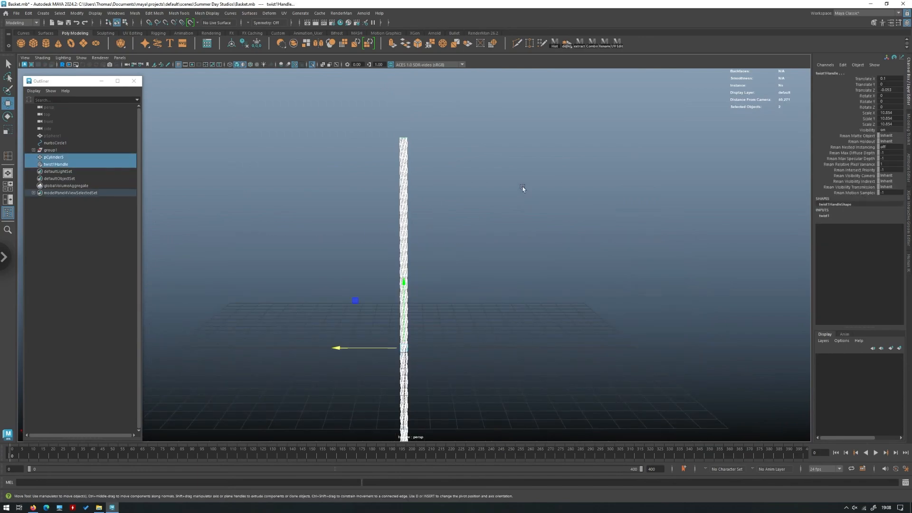
key(1)
scroll(625, 232, up, 5)
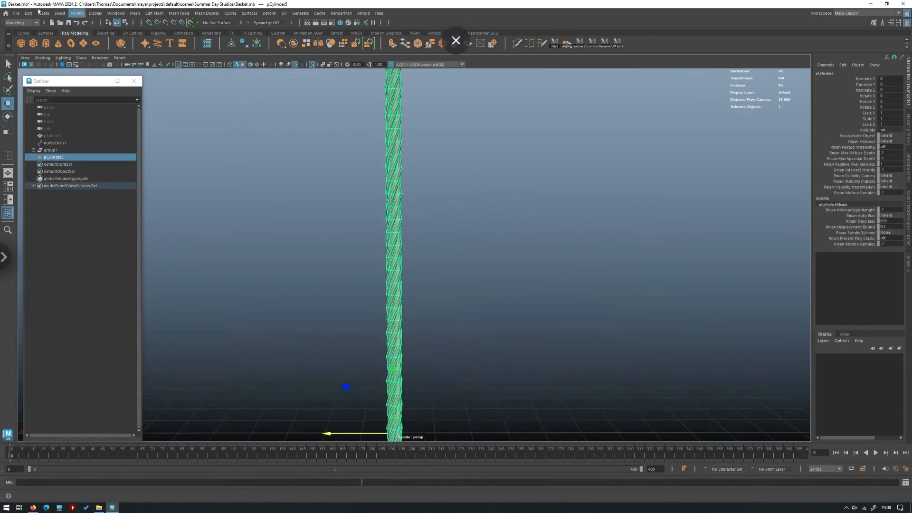
click(29, 13)
mouse_move(67, 106)
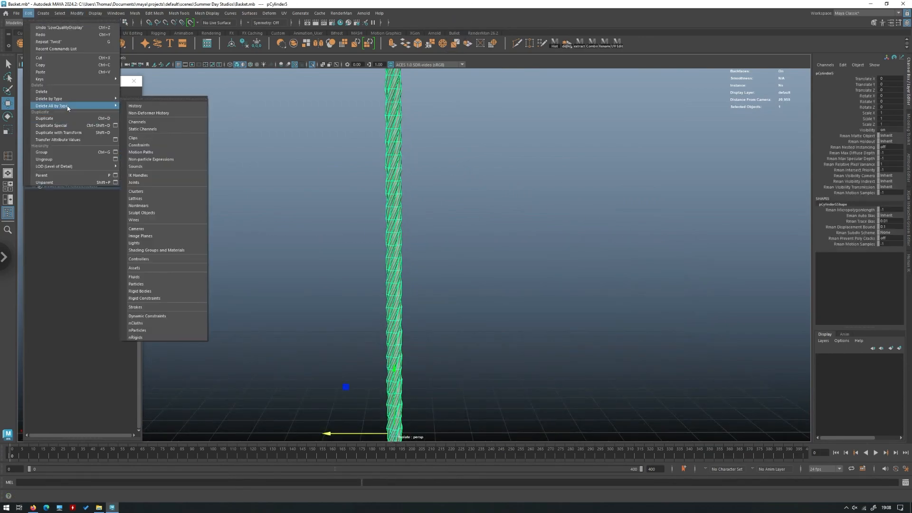
click(141, 107)
click(530, 138)
Step: Exit the rope's isolated view to show the whole woven basket around it
scroll(371, 139, down, 5)
alt+drag(369, 139, 363, 176)
drag(447, 187, 601, 214)
scroll(520, 168, up, 4)
click(470, 156)
key(ctrl+1)
scroll(356, 150, down, 2)
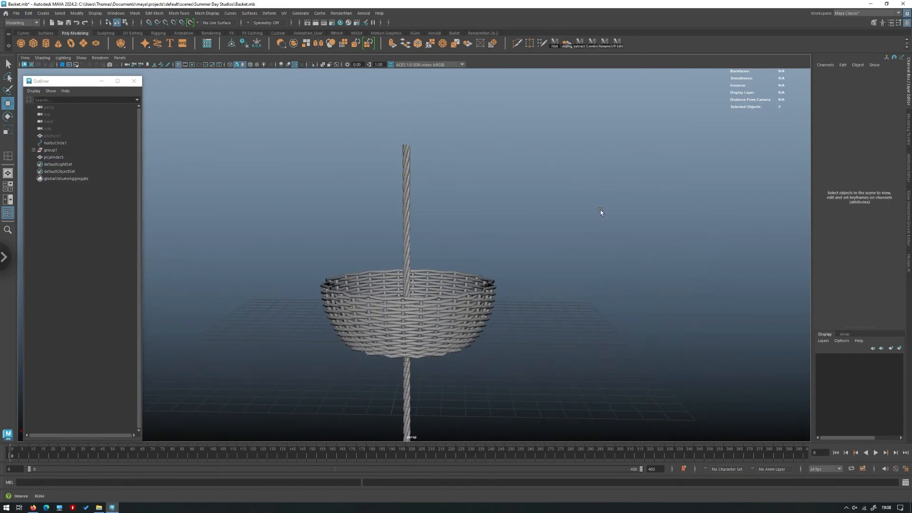
scroll(539, 224, up, 5)
alt+drag(415, 252, 449, 228)
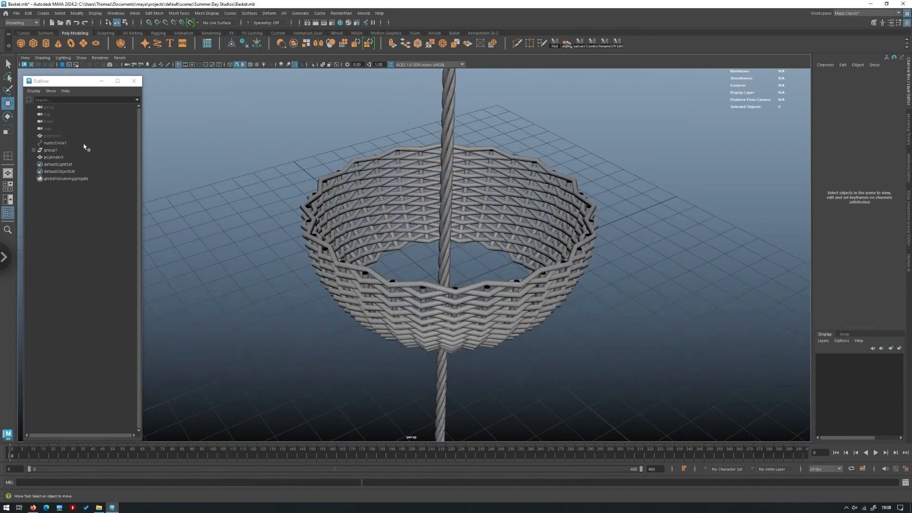
Step: Unhide the guide sphere pSphere1 inside the basket weave
click(62, 137)
key(h)
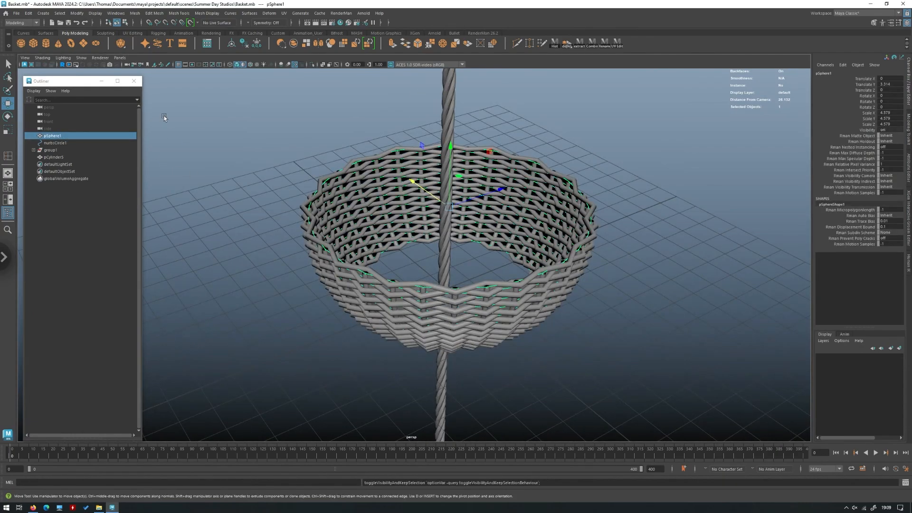
alt+drag(177, 120, 244, 134)
key(ctrl+1)
key(ctrl+1)
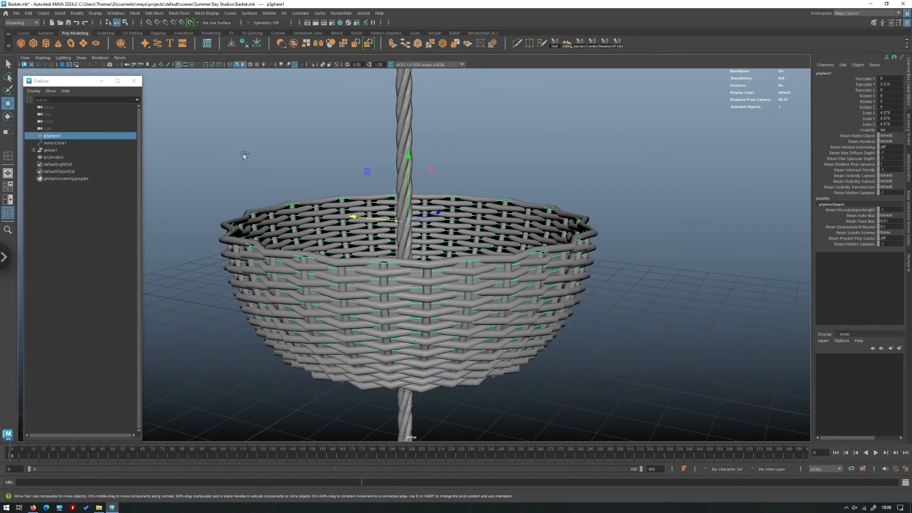
Step: Select the guide sphere's upper border edge loop and convert the polygon edges to a curve
right_click(243, 154)
click(242, 135)
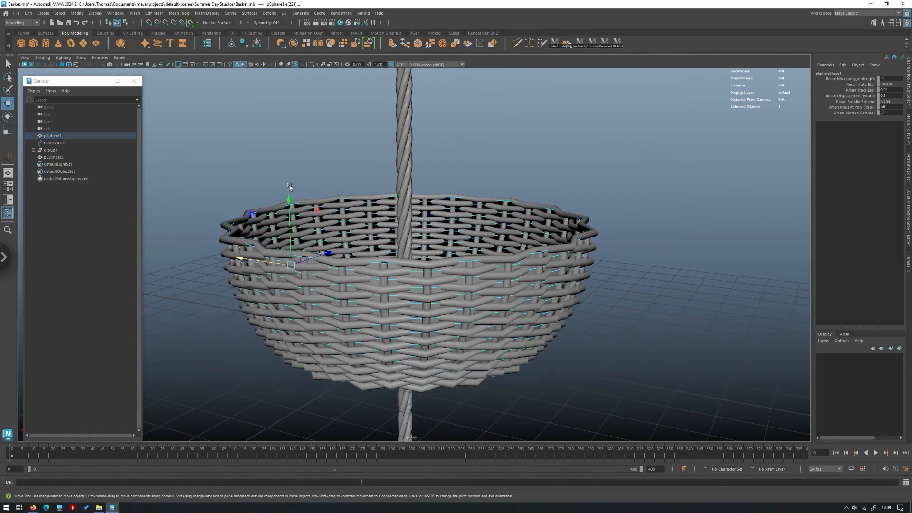
double_click(302, 202)
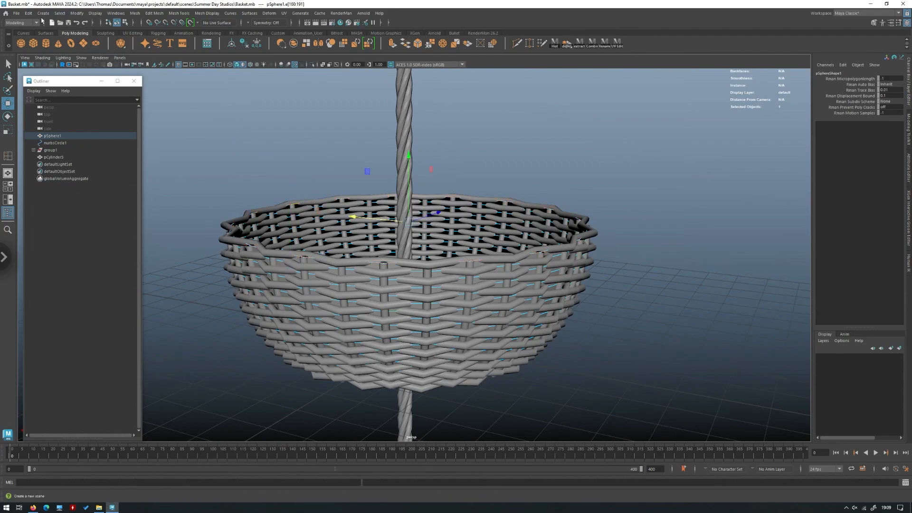
click(77, 14)
click(77, 15)
click(77, 13)
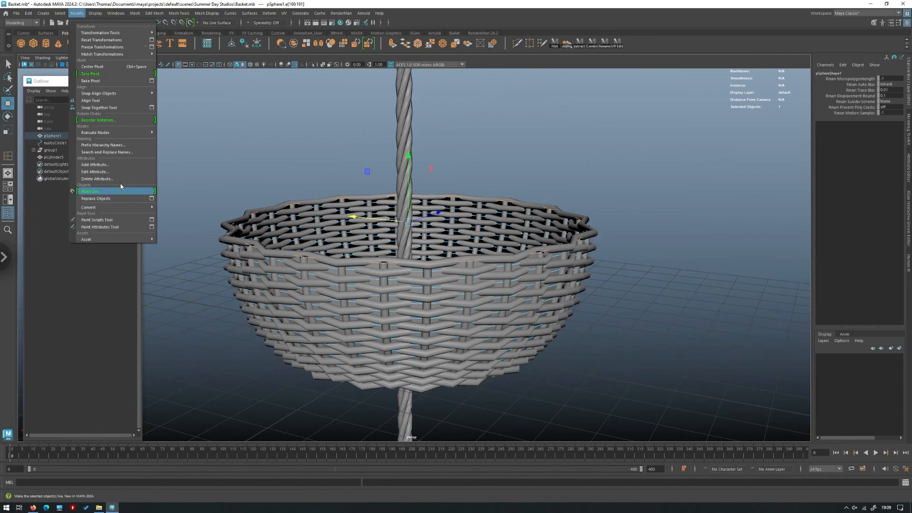
mouse_move(120, 206)
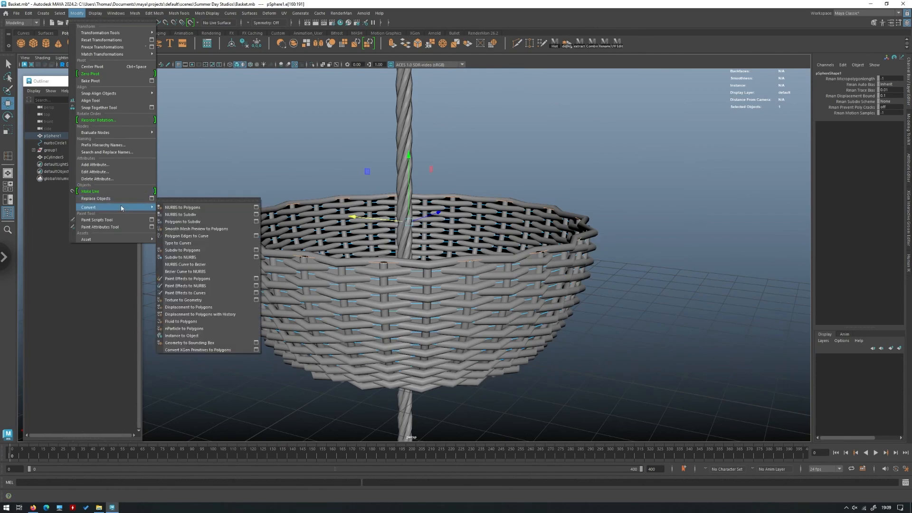
click(198, 236)
alt+drag(285, 213, 326, 282)
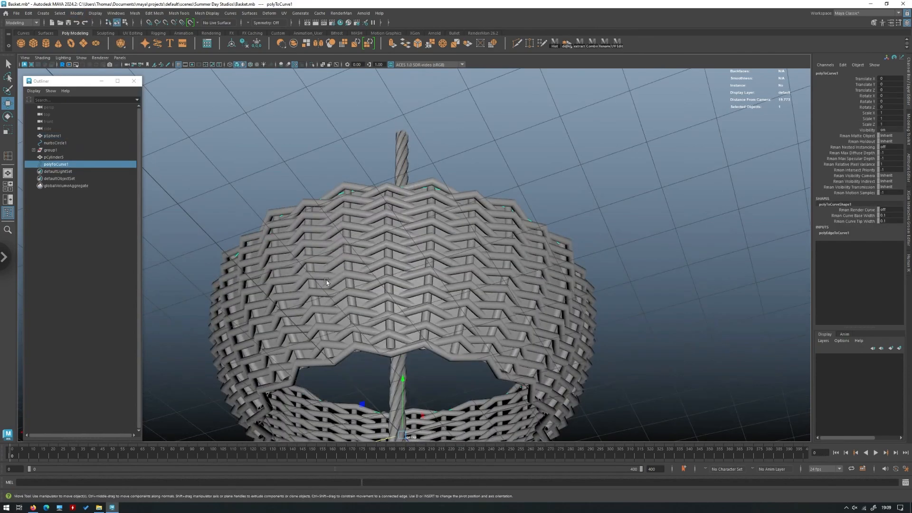
Step: Isolate the guide sphere, select its lower border edge loop and convert it to a second curve
click(54, 136)
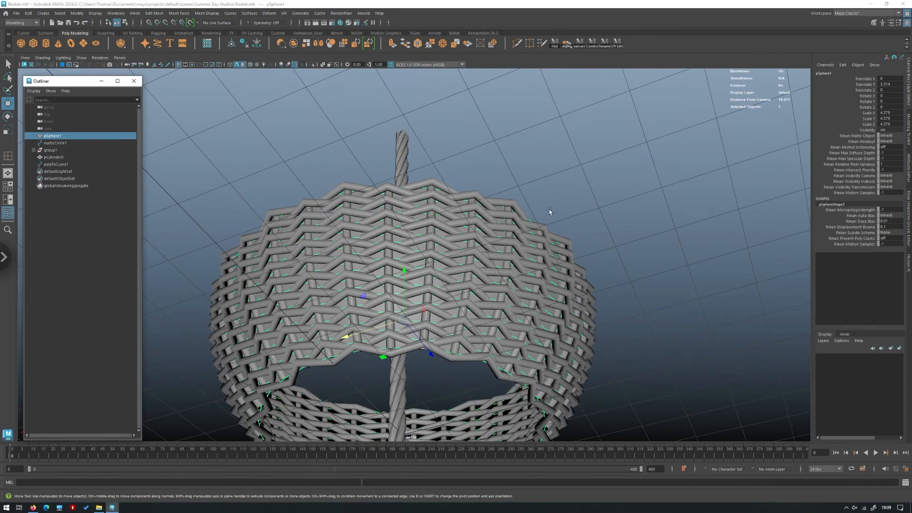
key(ctrl+1)
right_drag(577, 239, 576, 218)
double_click(404, 349)
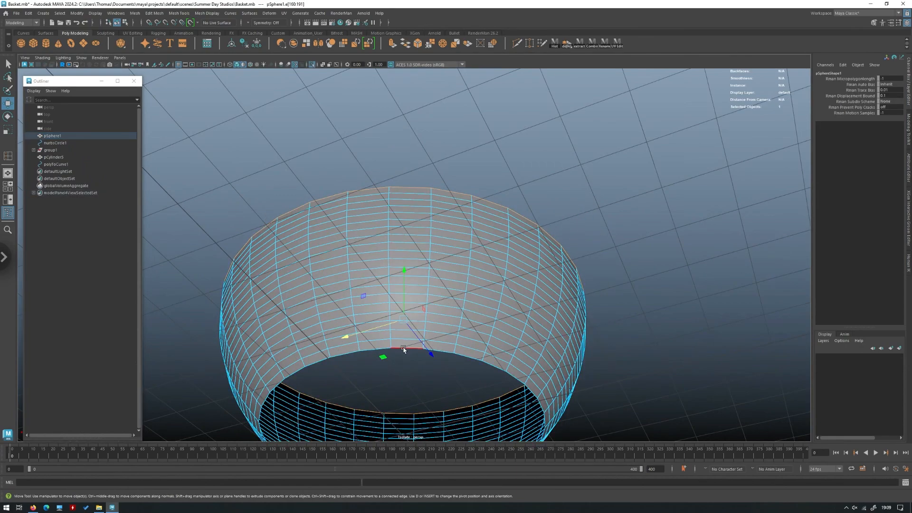
double_click(404, 349)
key(g)
right_drag(398, 265, 437, 253)
alt+drag(440, 251, 443, 244)
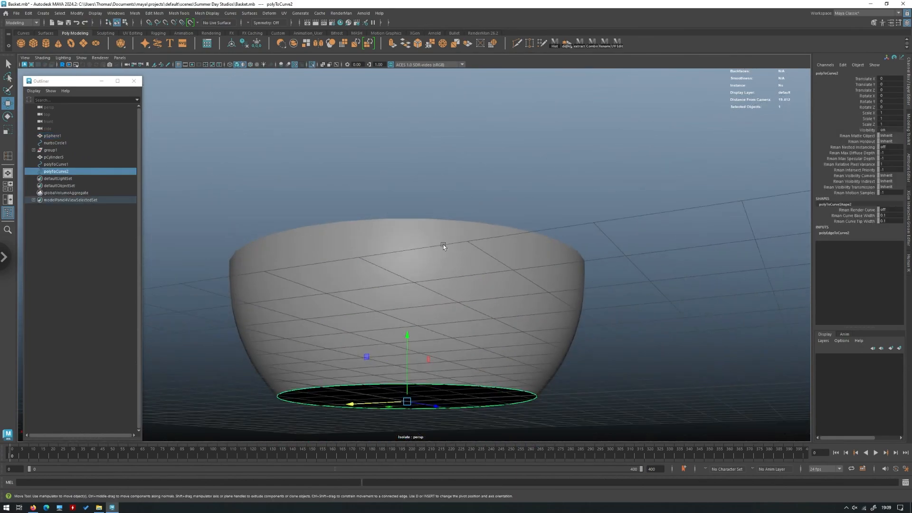
Step: Hide the guide sphere and exit its isolated view
click(443, 244)
key(h)
key(ctrl+1)
alt+drag(426, 190, 403, 163)
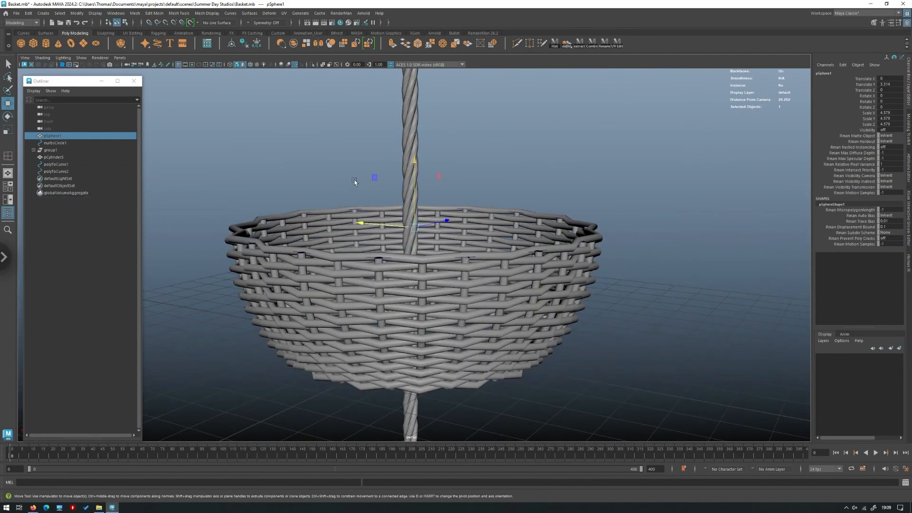
Step: Apply a Curve Warp deformer to the twisted rope using the upper rim curve polyToCurve1
click(416, 128)
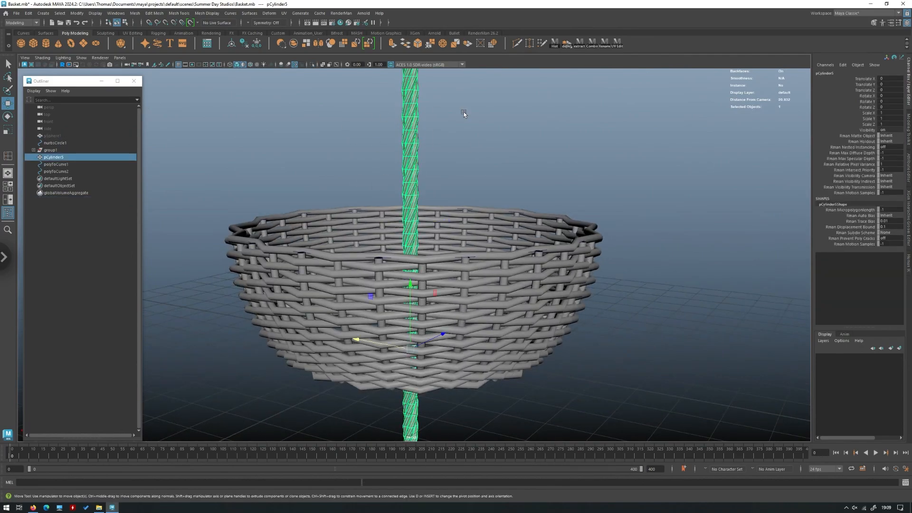
click(65, 164)
alt+drag(208, 144, 418, 117)
shift+click(417, 115)
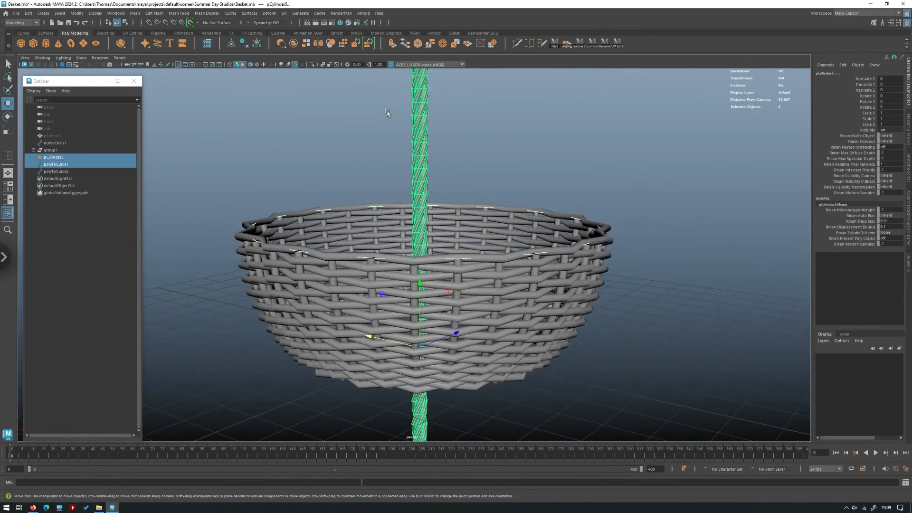
click(269, 14)
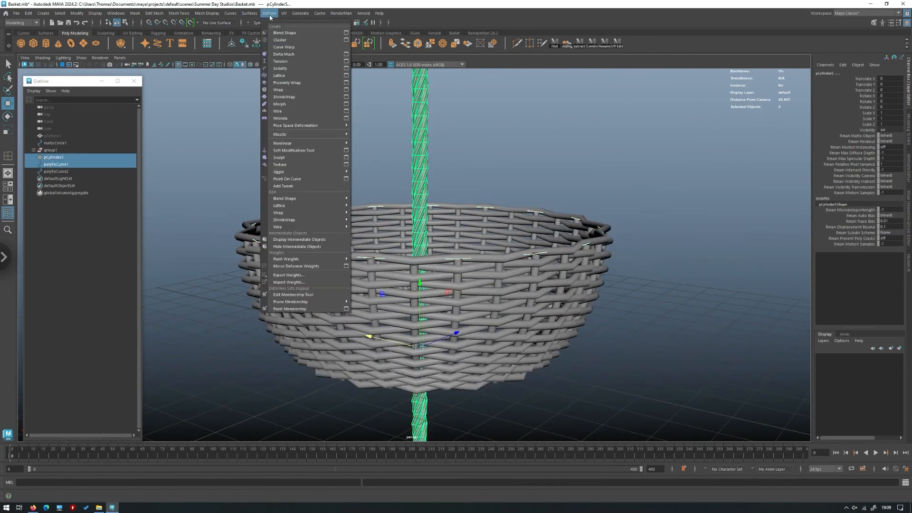
click(294, 47)
alt+drag(427, 109, 428, 250)
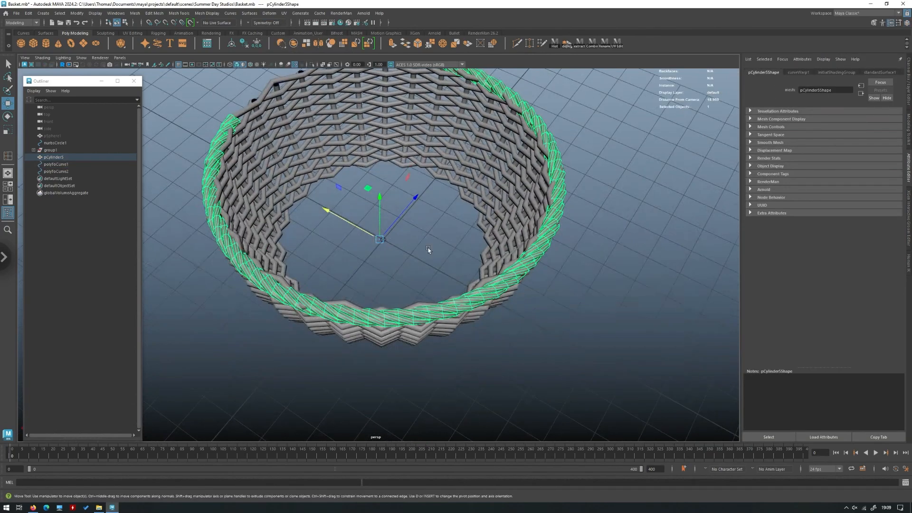
Step: Inspect from several angles how far the warped rope wraps around the basket's rim
alt+drag(602, 221, 559, 201)
alt+middle_drag(559, 201, 447, 202)
scroll(447, 202, up, 2)
alt+drag(428, 237, 340, 285)
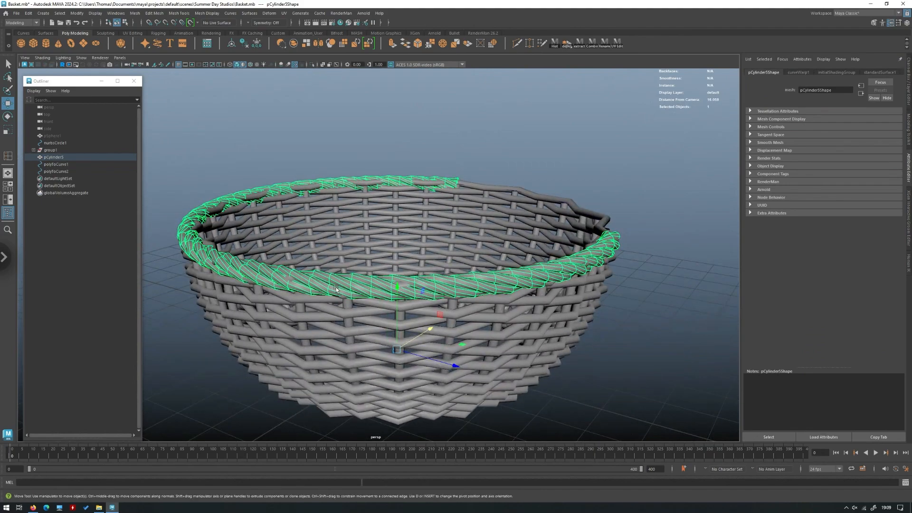
alt+drag(437, 290, 352, 317)
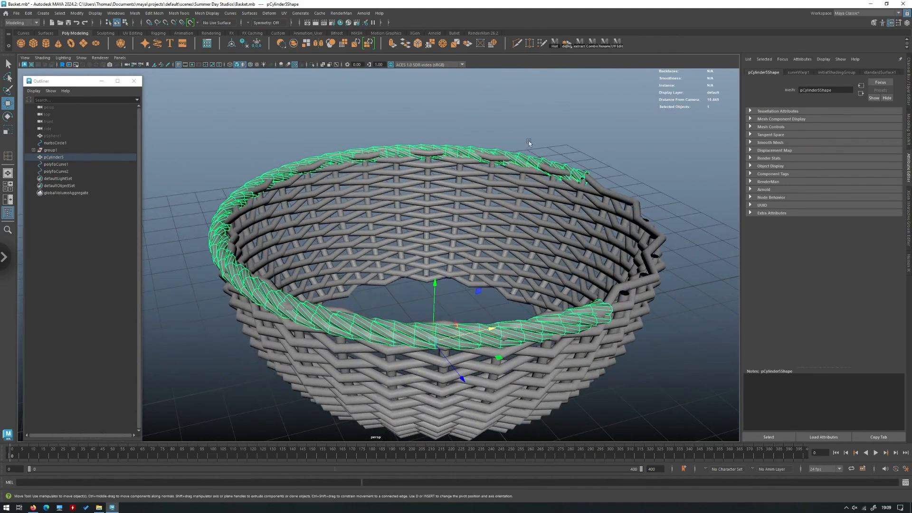
scroll(551, 252, down, 1)
scroll(551, 252, down, 1)
alt+middle_drag(551, 252, 488, 222)
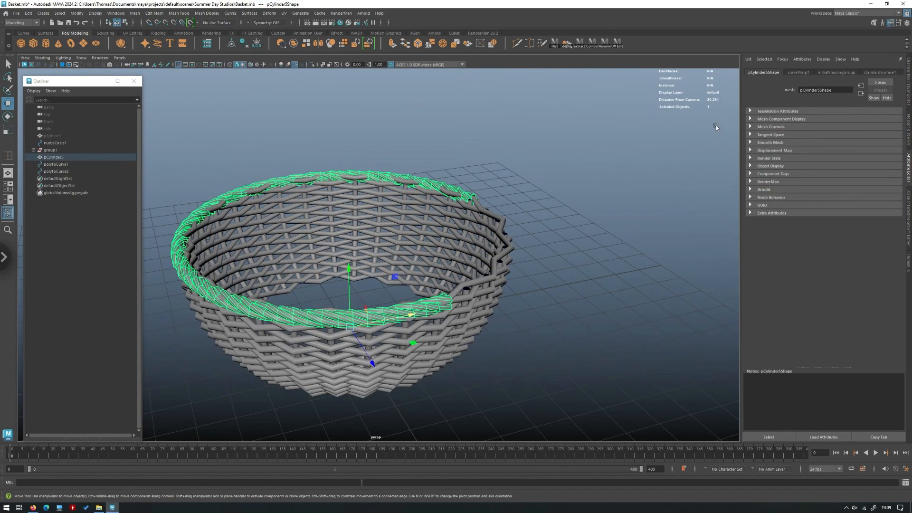
alt+drag(574, 198, 582, 135)
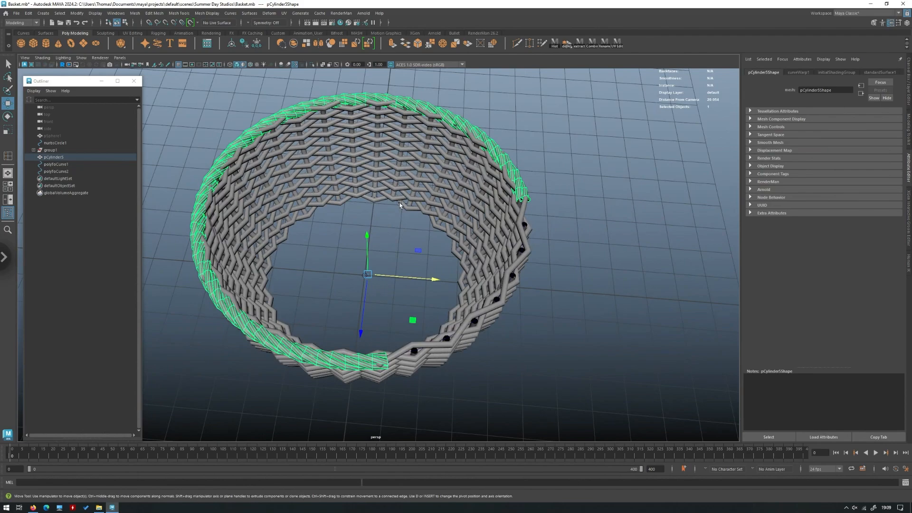
Step: Turn off Keep Length on the curveWarp1 deformer so the rope spans the full rim curve
click(807, 72)
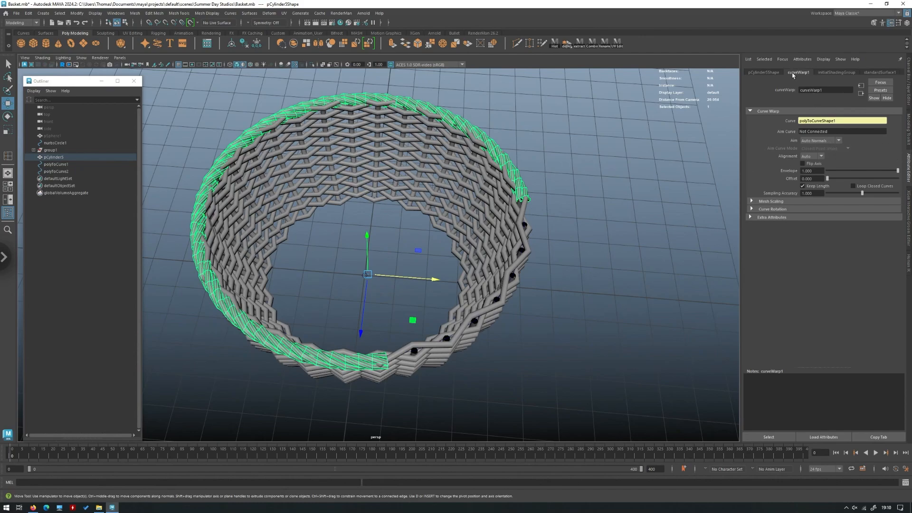
click(803, 186)
click(601, 257)
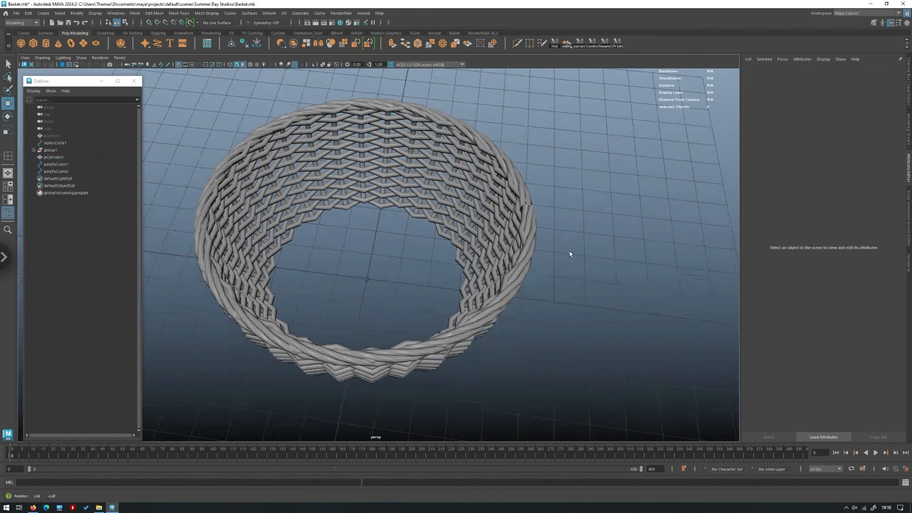
Step: Examine the rope's seam at the rim, center the rope's pivot and try raising the rope slightly
alt+drag(570, 255, 443, 253)
click(443, 252)
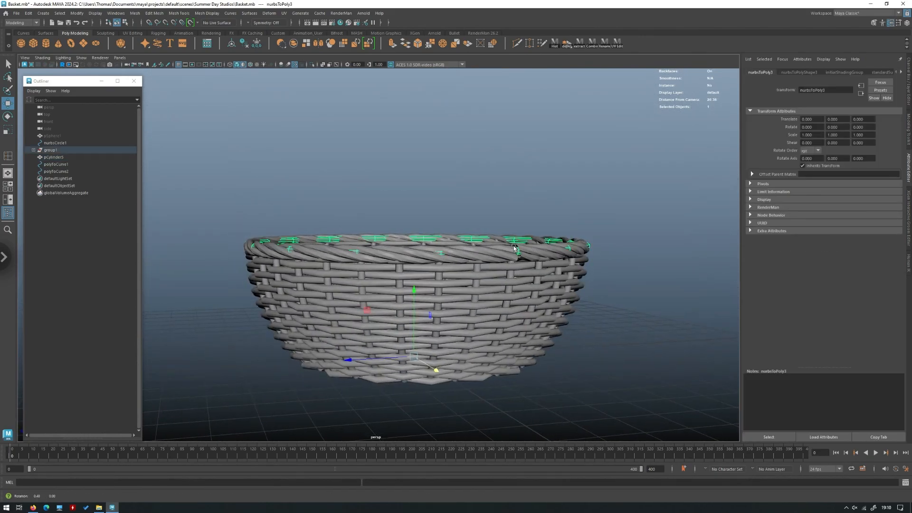
alt+drag(499, 253, 507, 253)
scroll(406, 232, up, 3)
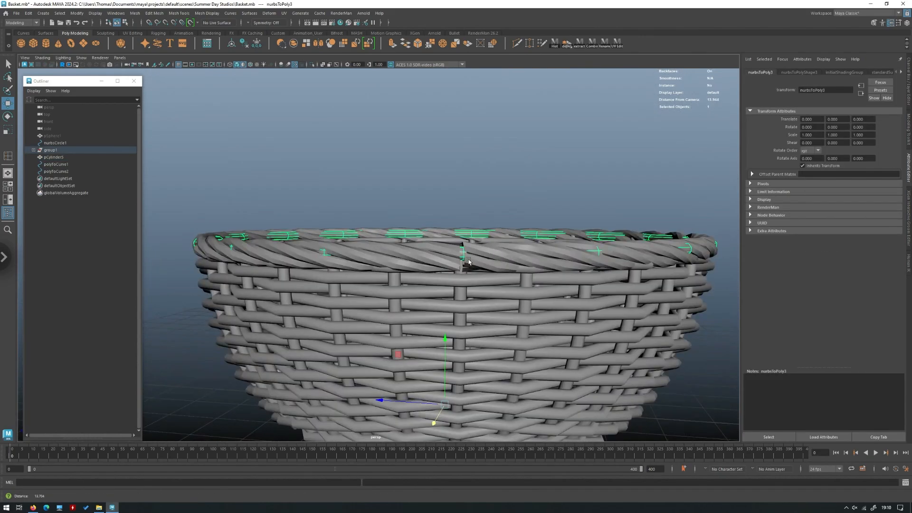
scroll(479, 272, up, 3)
click(479, 272)
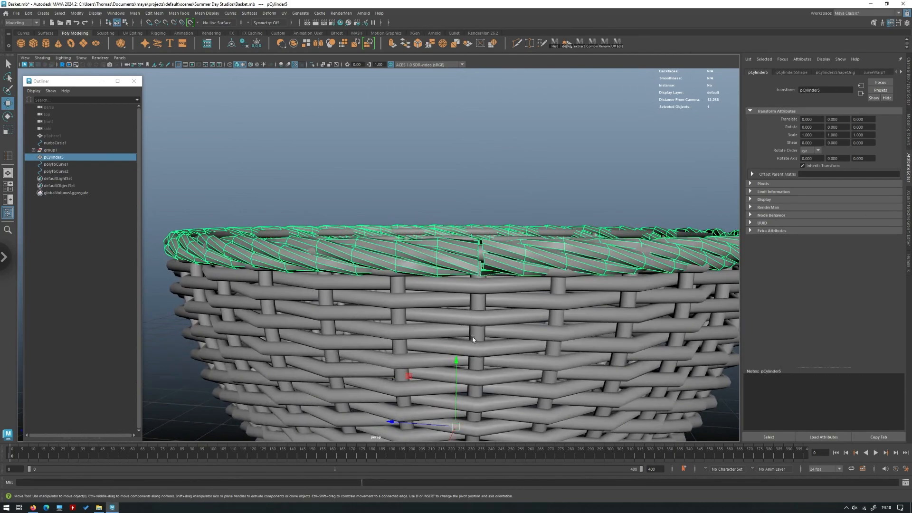
key(g)
drag(455, 200, 453, 190)
key(ctrl+z)
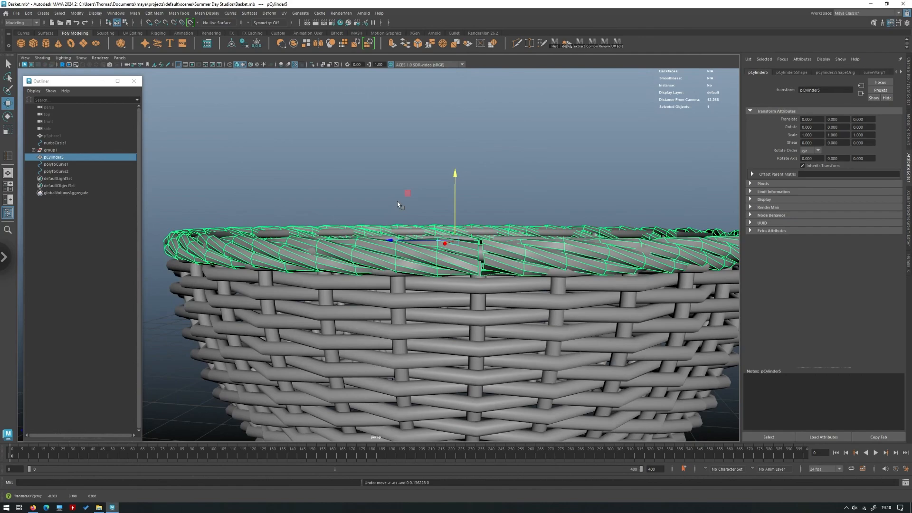
Step: Examine the warped rope's fit and seam around the basket's rim from several angles
alt+drag(570, 155, 539, 178)
key(ctrl+a)
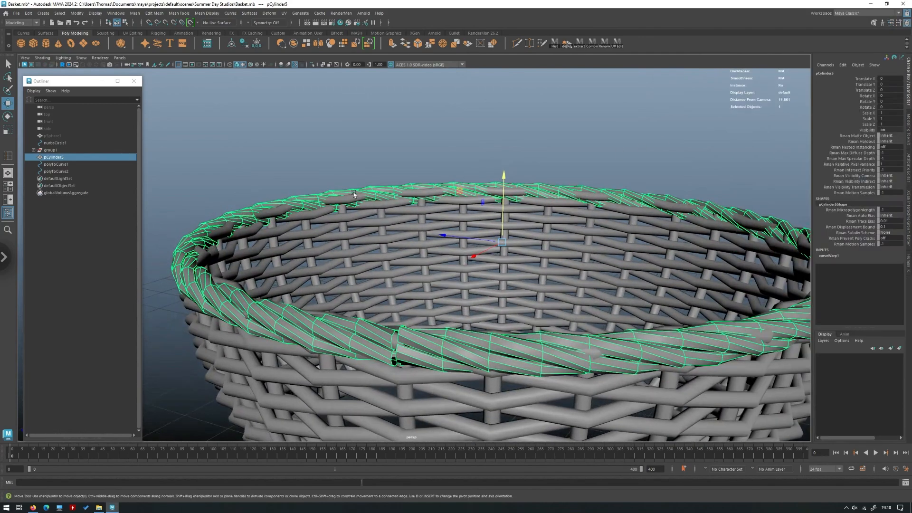
scroll(372, 177, down, 5)
alt+drag(327, 152, 263, 192)
scroll(286, 185, down, 3)
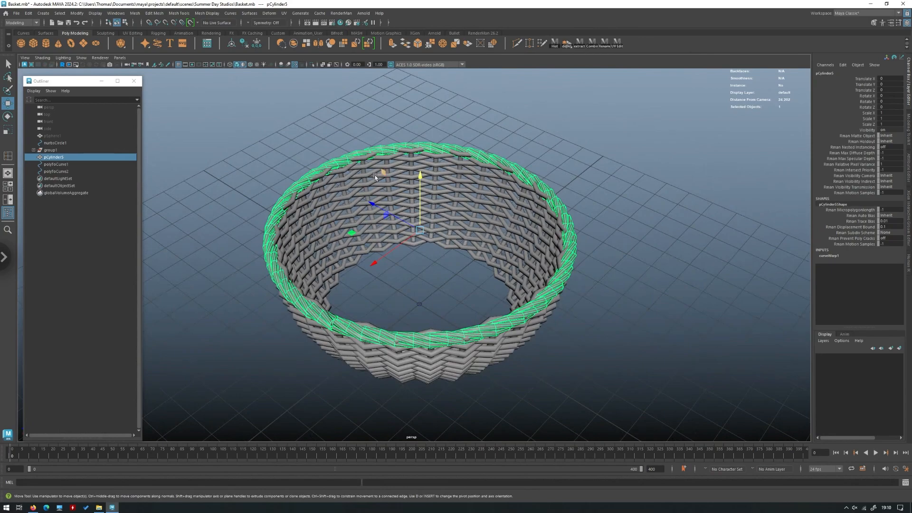
scroll(373, 175, down, 2)
alt+drag(373, 175, 389, 190)
alt+drag(476, 237, 488, 224)
Step: Undo the pivot change and the rim Curve Warp to get back to the straight twisted rope
key(ctrl+z)
key(ctrl+z)
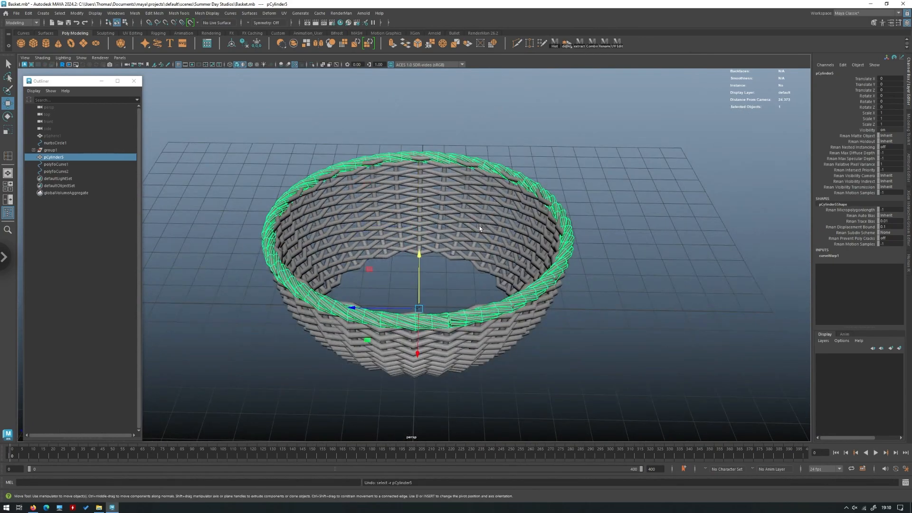
key(ctrl+z)
key(ctrl+z)
key(ctrl+z)
key(ctrl+z)
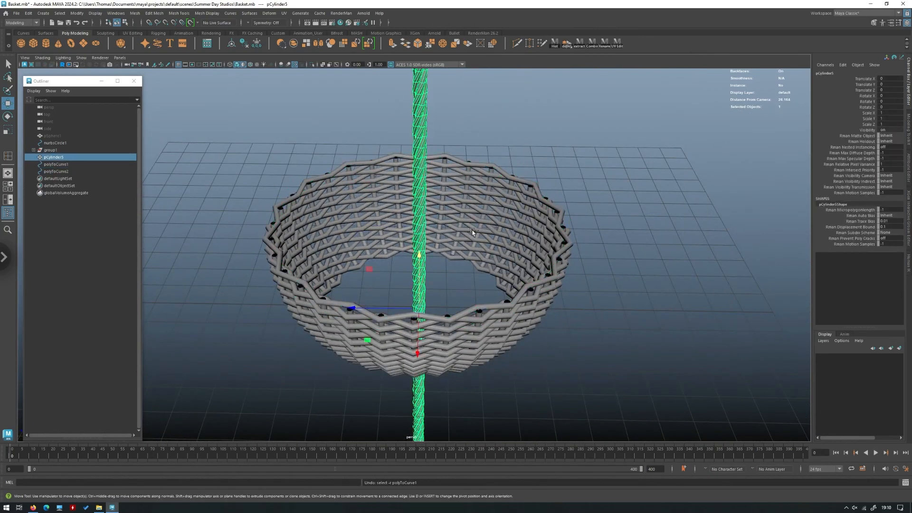
Step: Duplicate the straight twisted rope twice and hide both copies as spares
click(415, 205)
scroll(415, 205, down, 3)
alt+drag(494, 166, 408, 175)
click(439, 164)
click(418, 199)
alt+drag(439, 260, 431, 233)
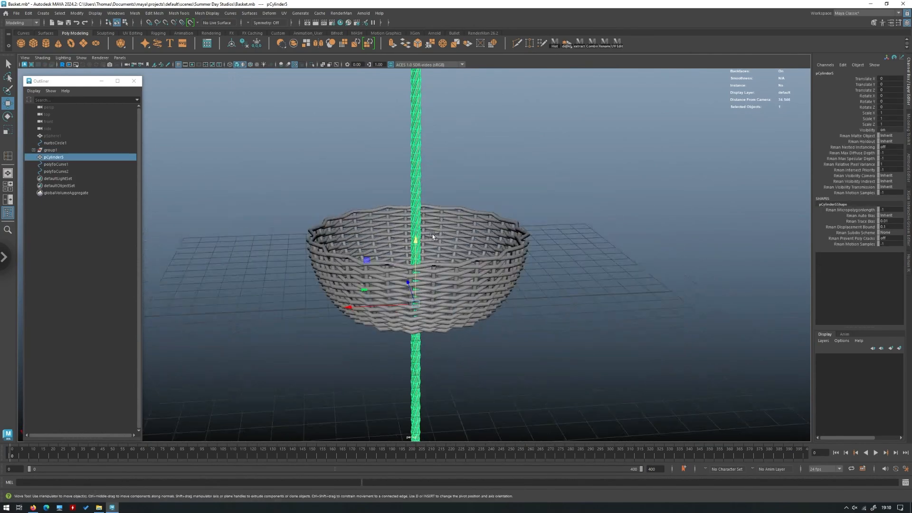
alt+drag(435, 266, 394, 294)
key(ctrl+d)
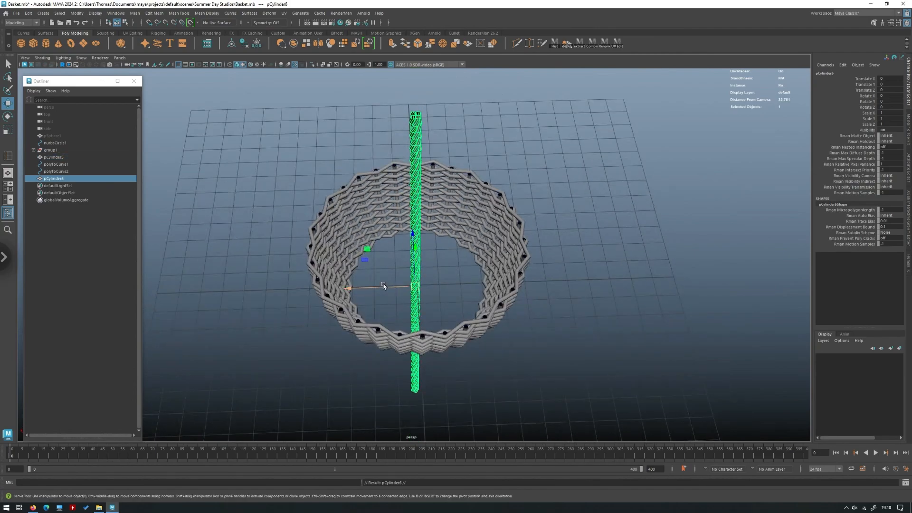
key(ctrl+h)
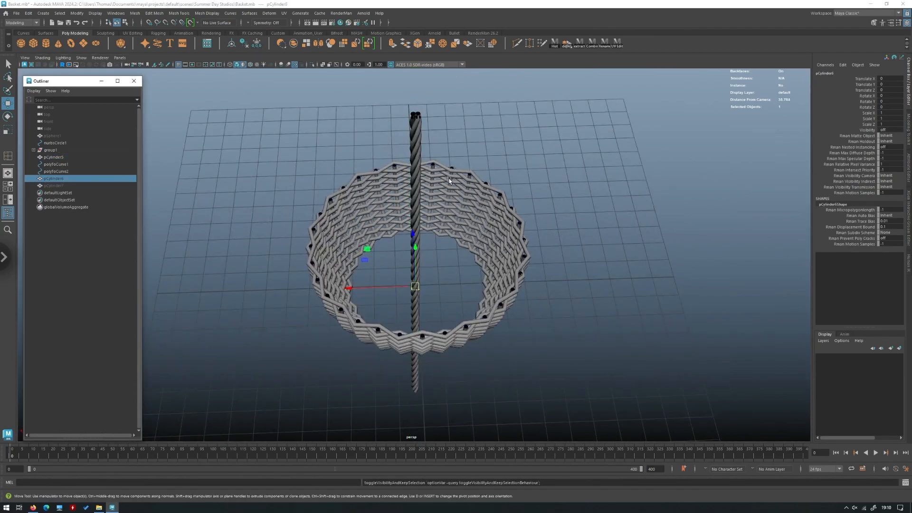
Step: Curve-warp the original rope pCylinder5 along the rim curve polyToCurve1 with Keep Length turned off
click(419, 173)
alt+drag(494, 237, 496, 187)
alt+right_drag(496, 188, 537, 190)
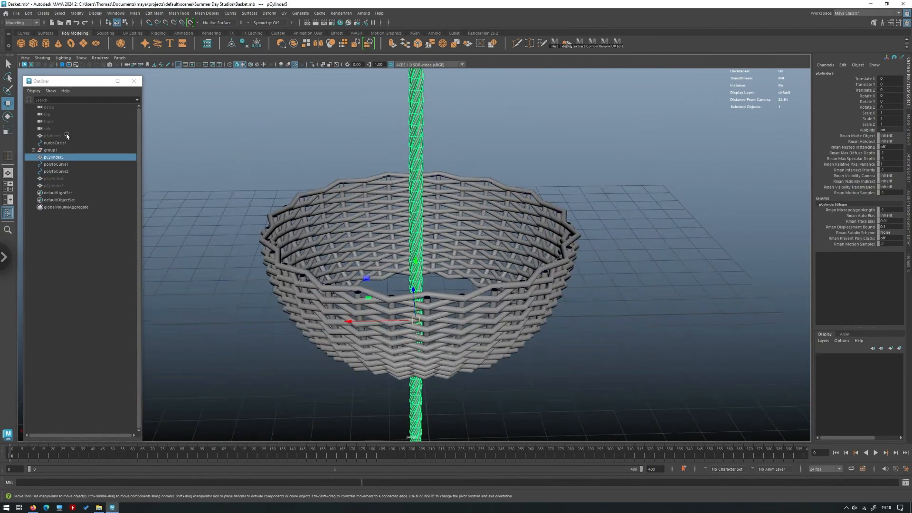
click(67, 165)
ctrl+click(63, 157)
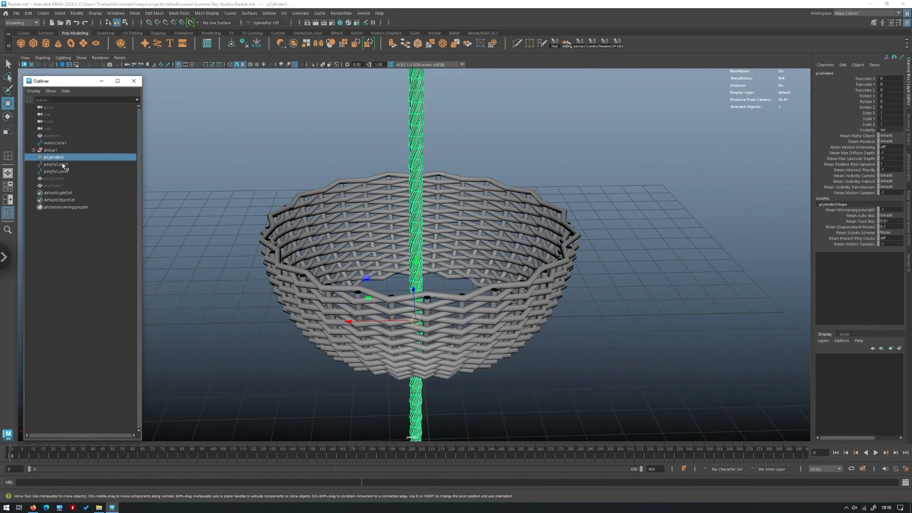
click(269, 13)
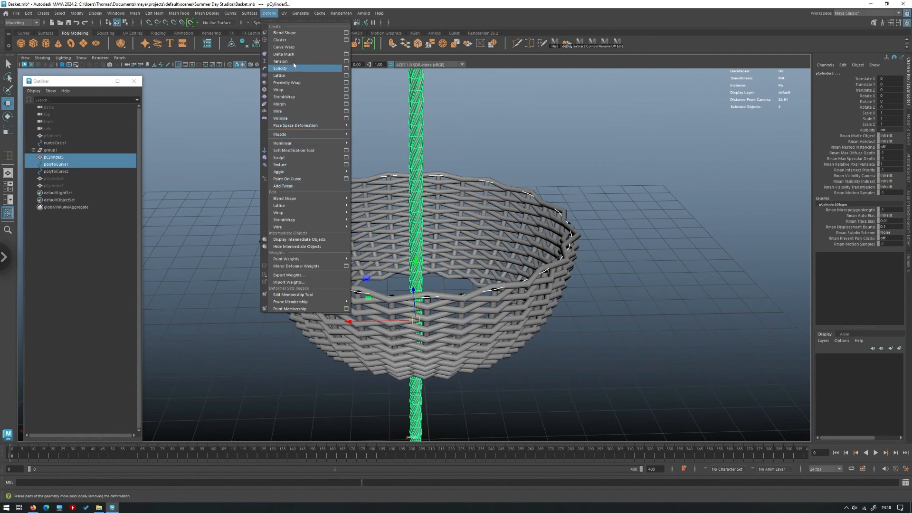
click(285, 47)
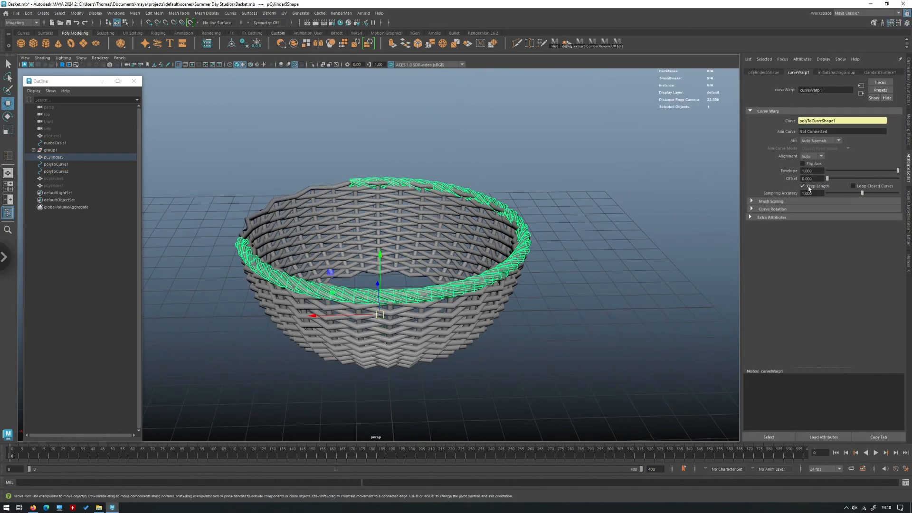
click(807, 186)
Step: Delete the construction history of all objects to bake the rim rope's warp
alt+drag(397, 141, 285, 154)
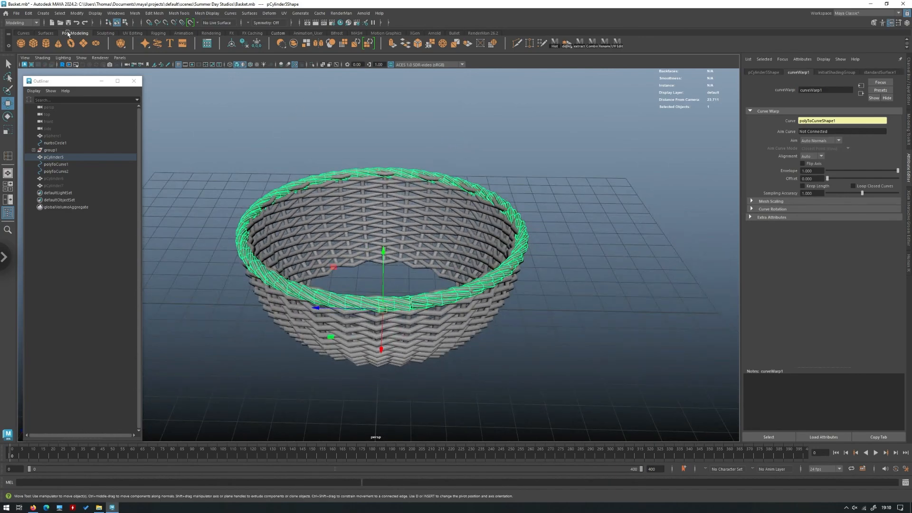
click(29, 13)
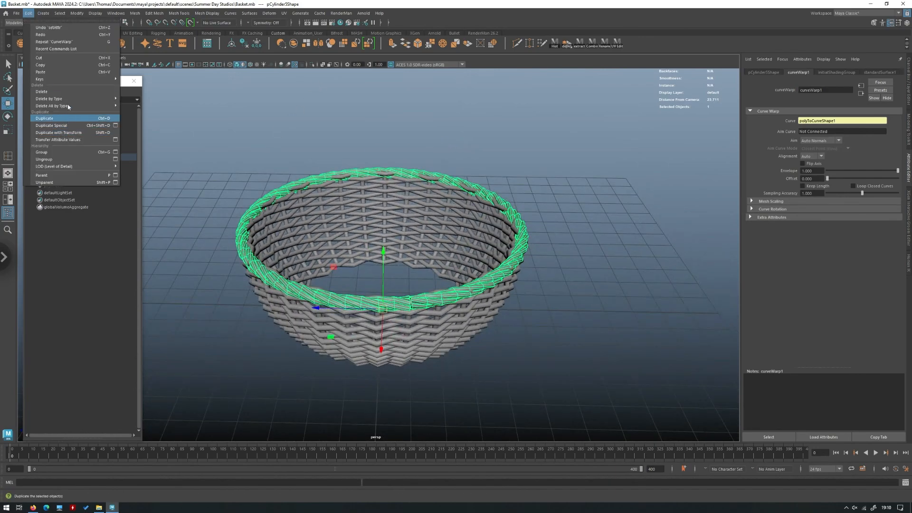
mouse_move(68, 106)
click(148, 107)
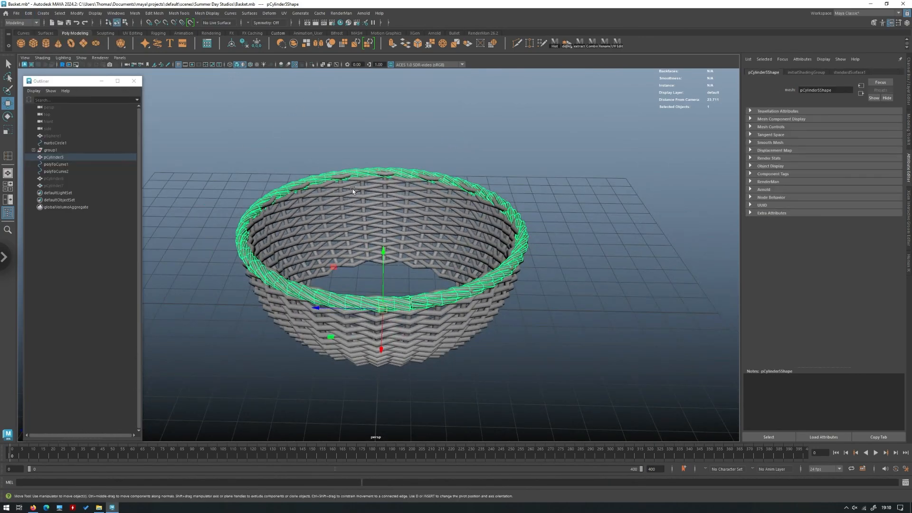
Step: Raise the rim rope about 0.3 units so it sits on the basket's upper edge
alt+drag(353, 191, 379, 245)
drag(385, 271, 379, 262)
alt+drag(469, 183, 468, 169)
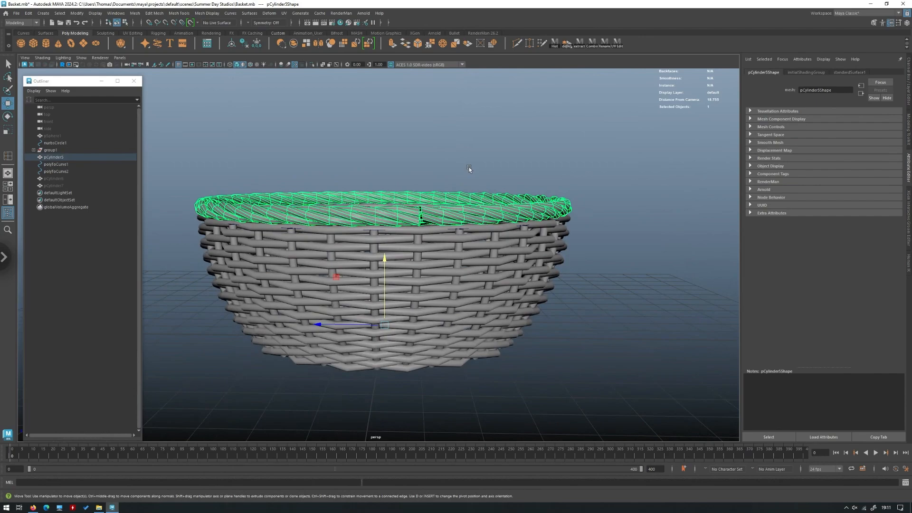
middle_drag(468, 169, 470, 180)
click(533, 158)
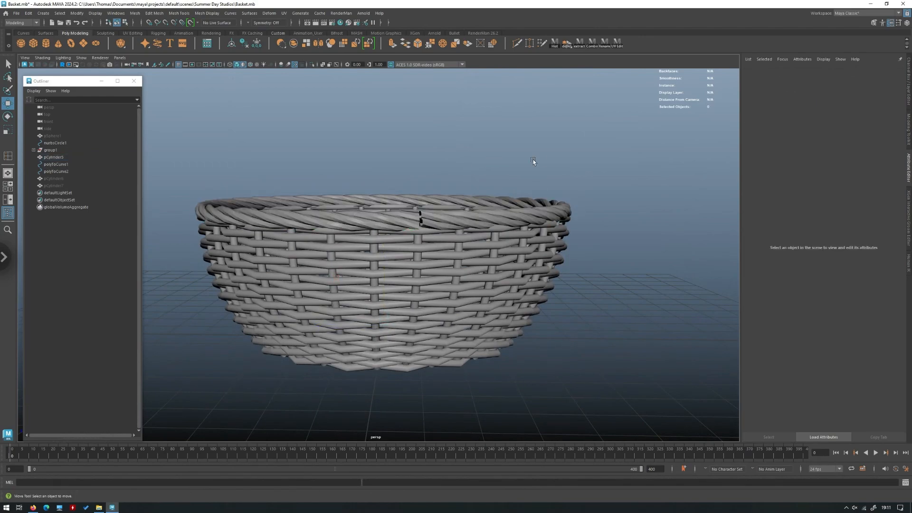
alt+right_drag(533, 159, 418, 204)
key(ctrl+z)
key(ctrl+z)
click(430, 176)
alt+drag(418, 204, 422, 222)
alt+drag(446, 260, 413, 227)
alt+right_drag(337, 219, 387, 204)
Step: Unhide the spare rope pCylinder6 and curve-warp it along the base curve polyToCurve2
click(54, 180)
key(h)
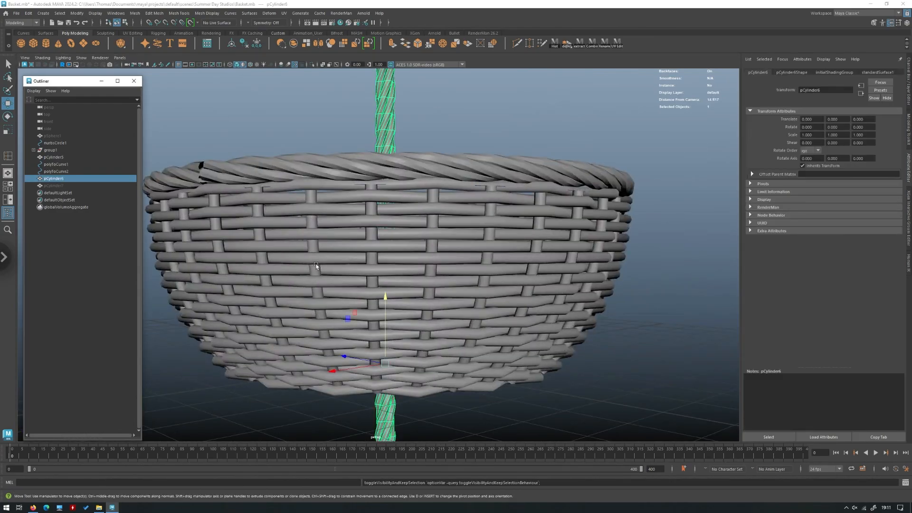
alt+middle_drag(314, 264, 318, 152)
alt+drag(332, 219, 301, 187)
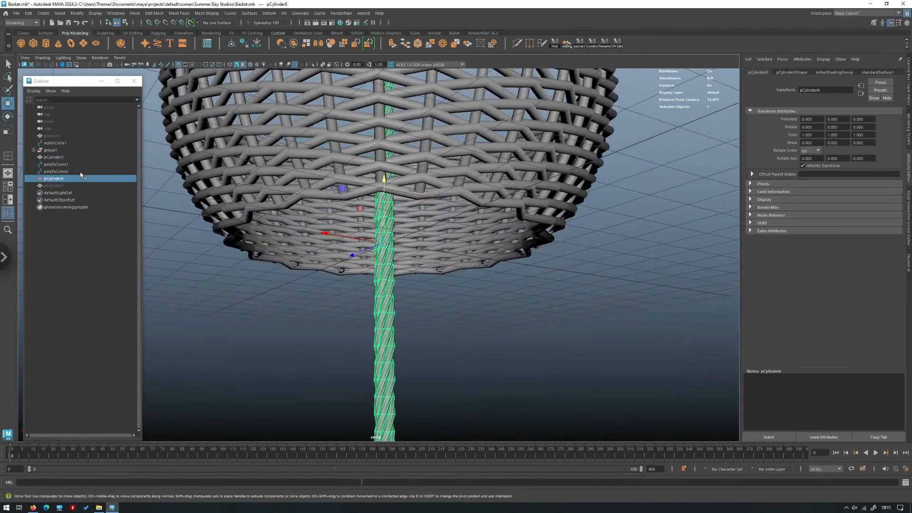
ctrl+click(57, 171)
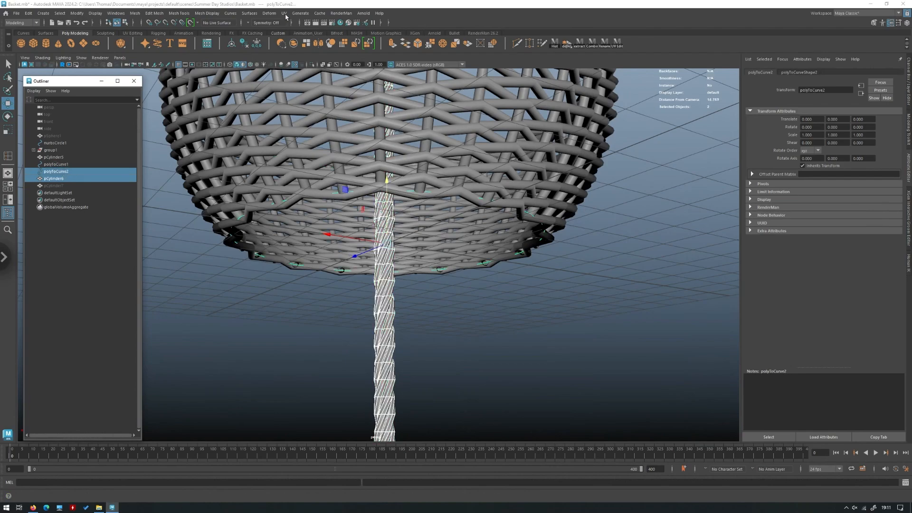
click(269, 13)
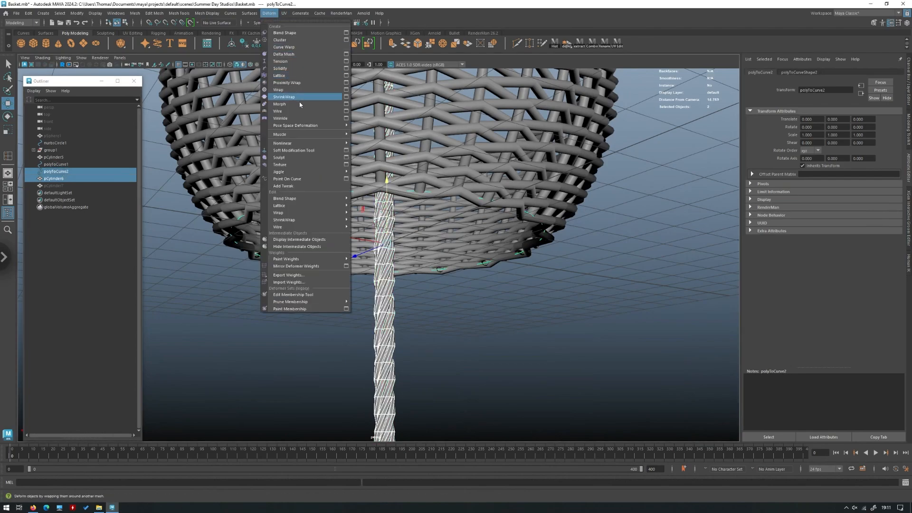
click(296, 50)
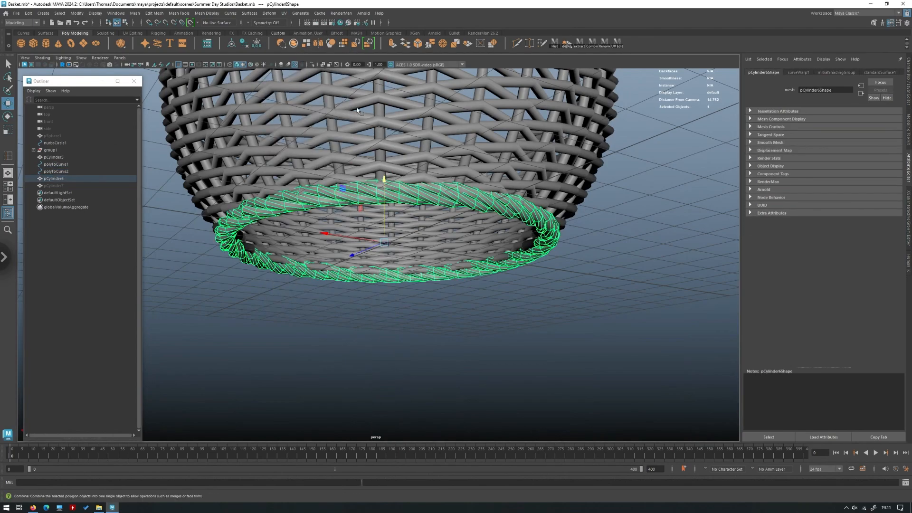
Step: Turn off Keep Length on the base rope's warp and delete the construction history of all objects
alt+drag(492, 184, 494, 107)
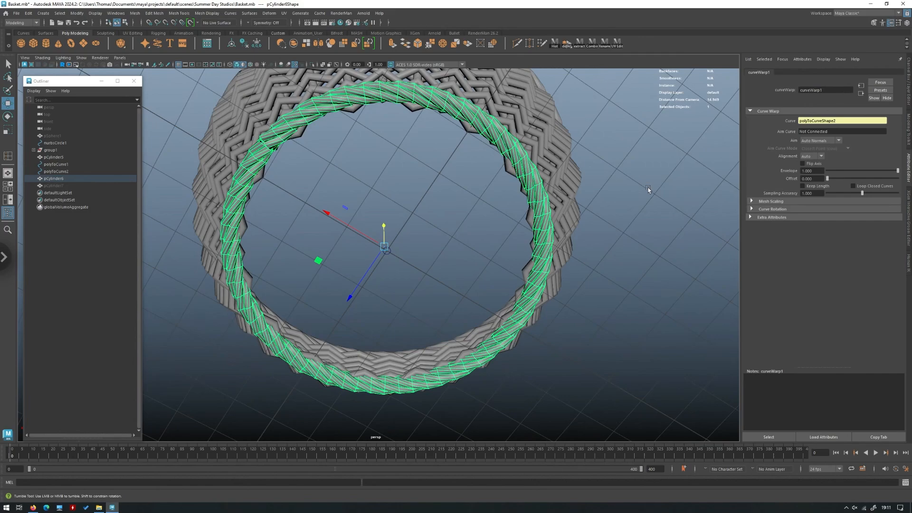
alt+drag(647, 190, 304, 143)
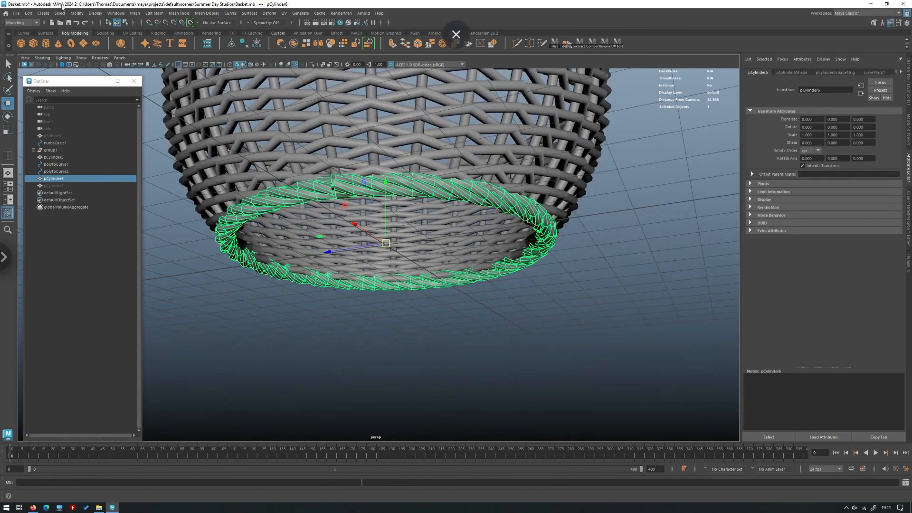
click(29, 13)
mouse_move(95, 105)
click(144, 105)
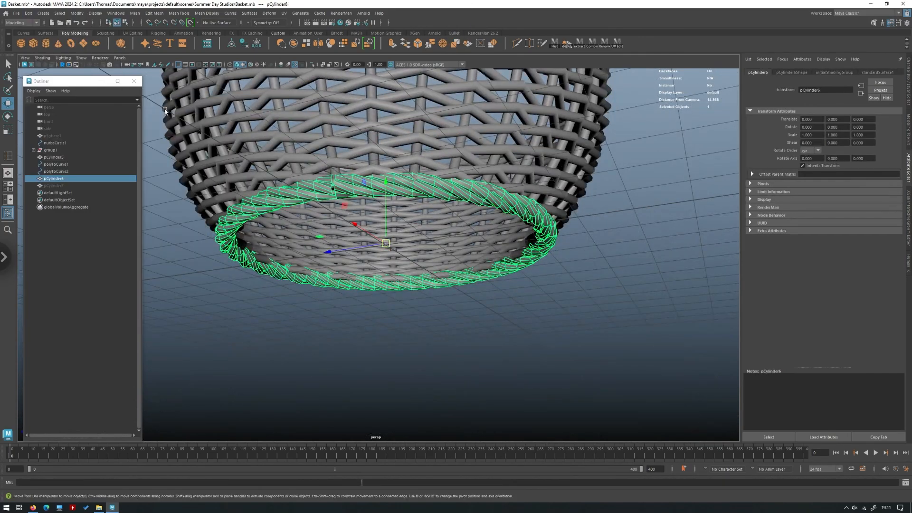
Step: Lower the base rope about 0.16 units to sit just under the woven basket
drag(387, 195, 386, 202)
alt+drag(526, 158, 614, 183)
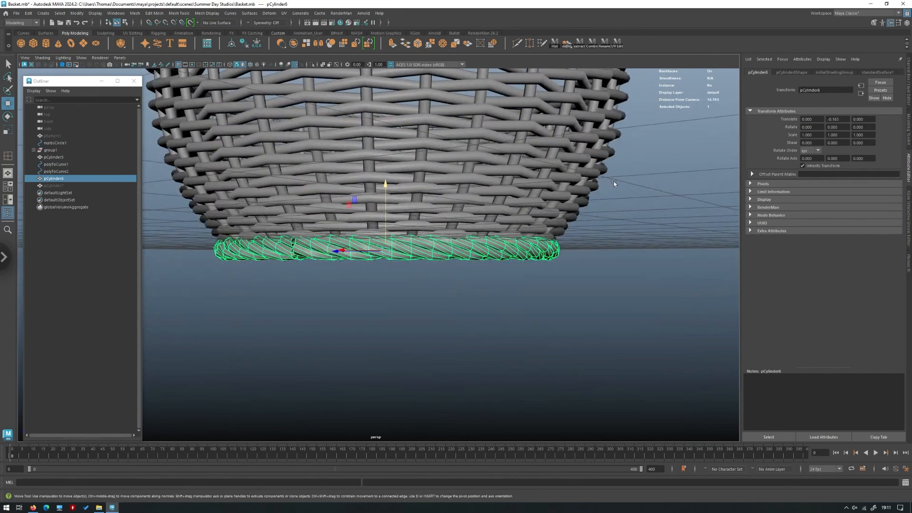
click(640, 181)
Step: Duplicate the small NURBS circle at the basket's center and rotate the copy -90° about X to stand upright
alt+right_drag(589, 175, 481, 206)
alt+drag(481, 206, 498, 187)
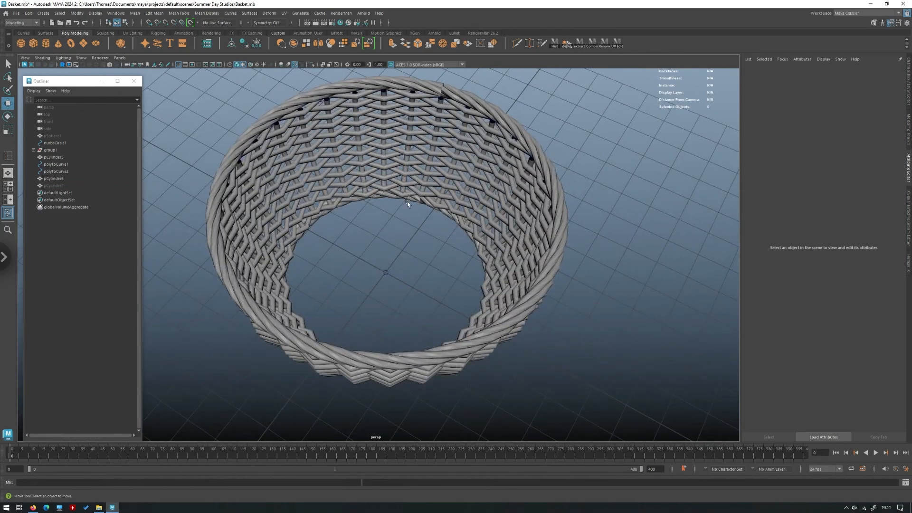
alt+drag(408, 203, 441, 178)
alt+drag(430, 210, 320, 228)
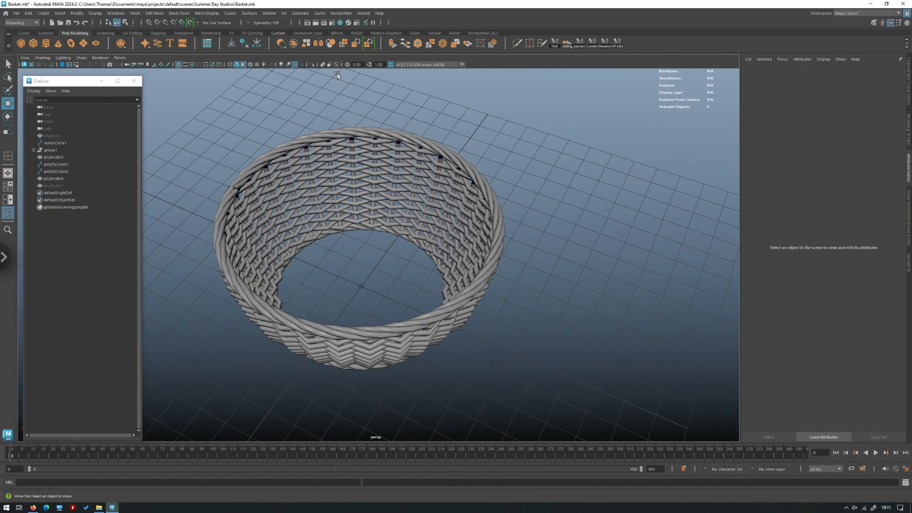
alt+drag(337, 73, 359, 237)
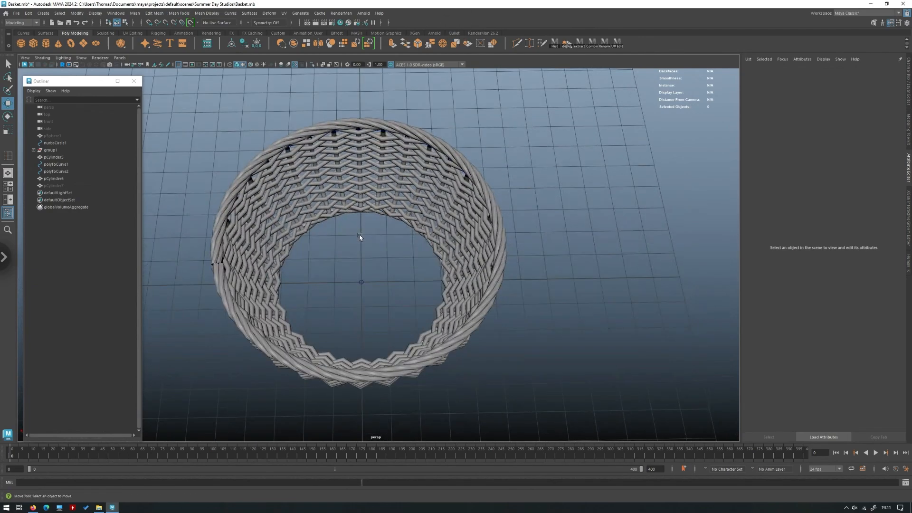
drag(356, 281, 356, 280)
key(ctrl+d)
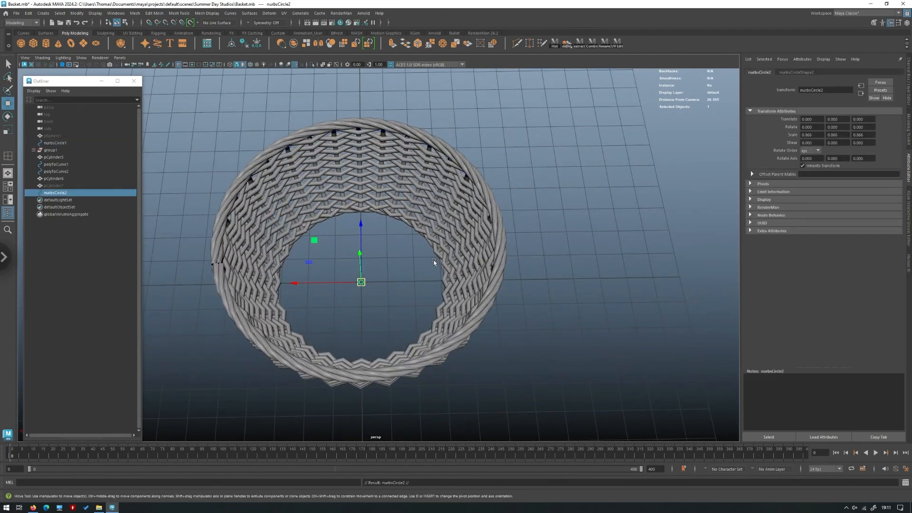
alt+drag(391, 245, 336, 240)
key(e)
alt+drag(402, 225, 362, 209)
Step: Scale the upright circle uniformly to about 50.19 and raise it to about 3.55 in Y as a handle arc
key(w)
key(r)
drag(363, 248, 543, 273)
alt+drag(468, 246, 520, 262)
key(w)
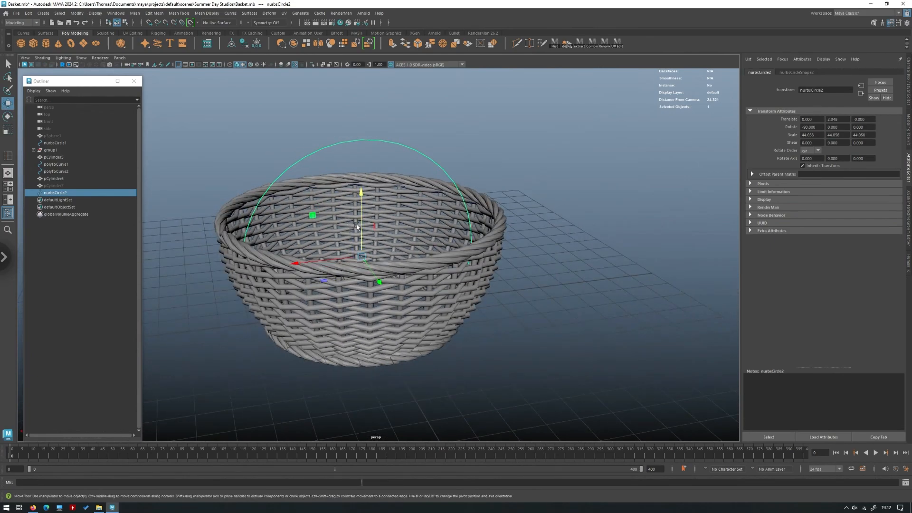
drag(359, 224, 360, 196)
alt+drag(284, 212, 491, 220)
key(r)
key(w)
mouse_move(401, 231)
alt+mouse_down()
mouse_move(413, 240)
mouse_move(408, 226)
alt+mouse_up()
Step: Rotate the rim rope about -12° around Y to bring its seam in line with the handle circle
click(431, 260)
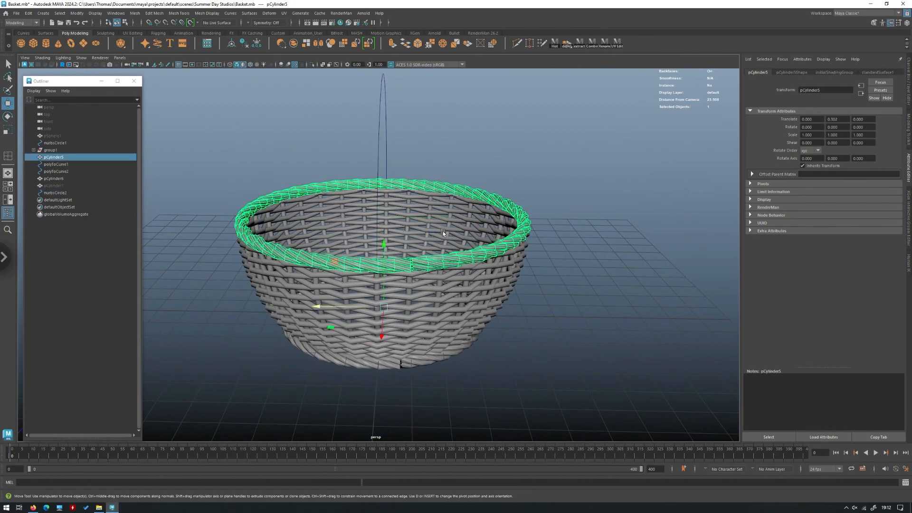
alt+drag(430, 260, 434, 283)
key(e)
drag(417, 320, 408, 337)
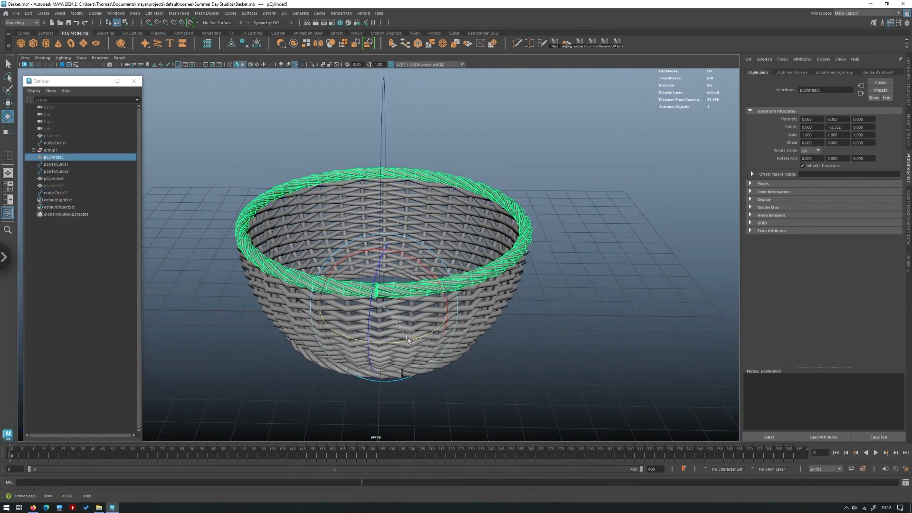
click(359, 308)
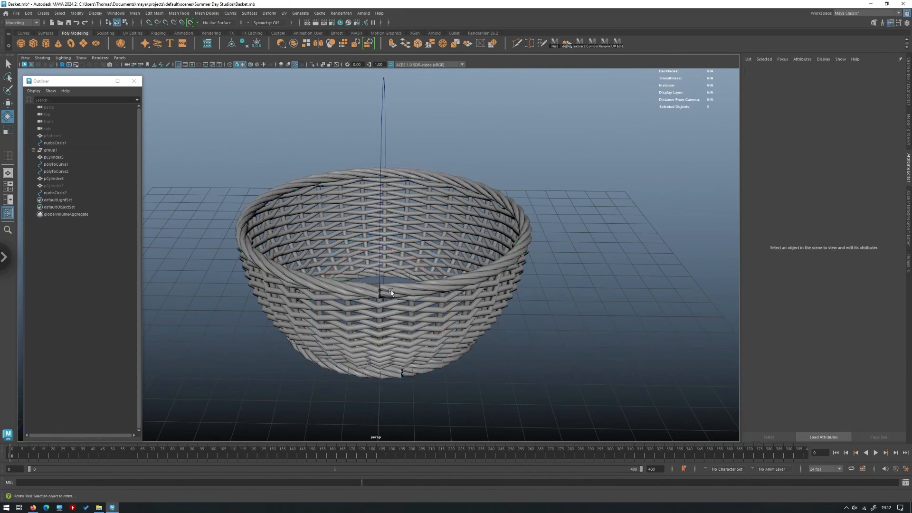
Step: Unhide the spare straight rope, pCylinder7, standing at the basket's center
alt+drag(412, 270, 340, 271)
alt+drag(333, 226, 345, 148)
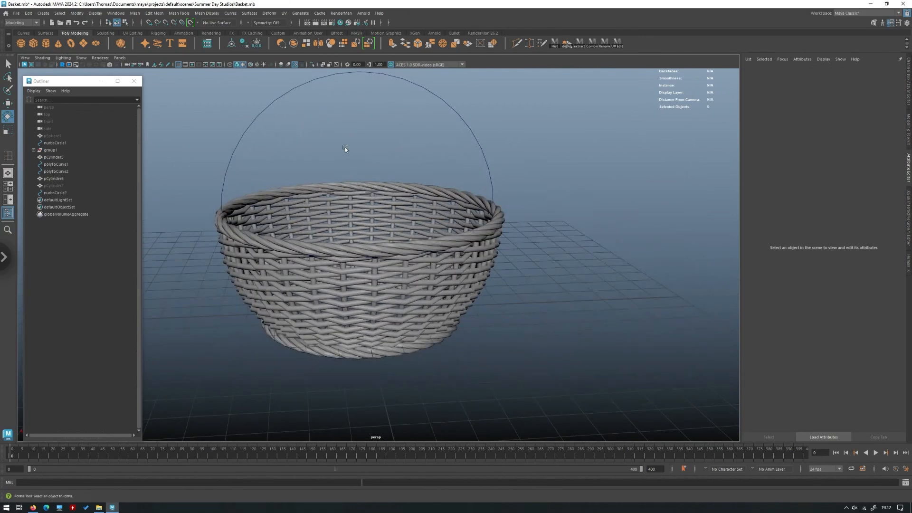
alt+drag(414, 130, 467, 129)
click(466, 129)
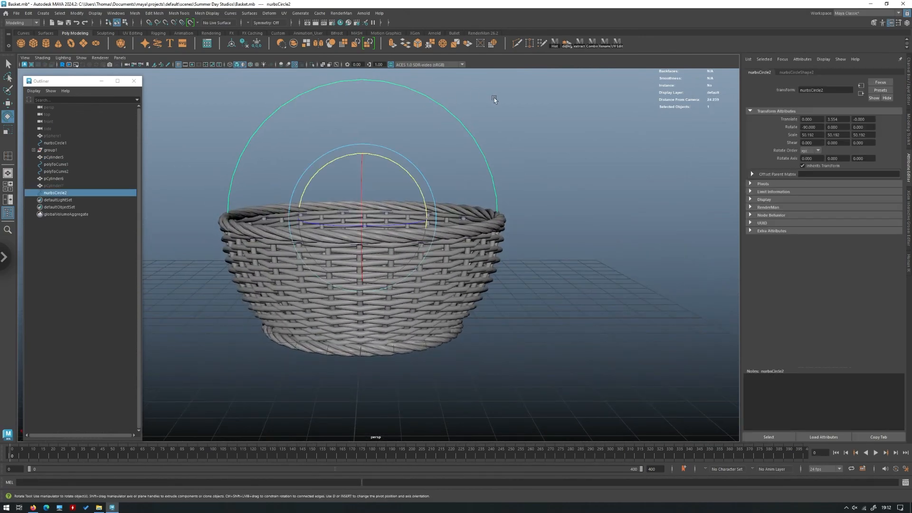
alt+drag(295, 120, 290, 143)
key(w)
click(69, 187)
key(shift+h)
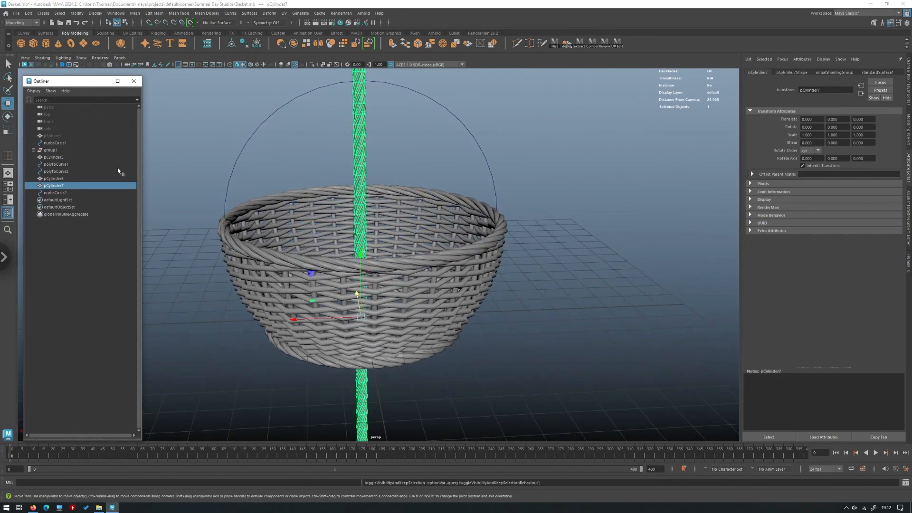
Step: Apply a Curve Warp to the straight rope along the upright NURBS circle so it bends into a handle ring
alt+drag(379, 130, 424, 100)
click(547, 146)
alt+middle_drag(357, 120, 366, 173)
click(371, 174)
shift+click(426, 141)
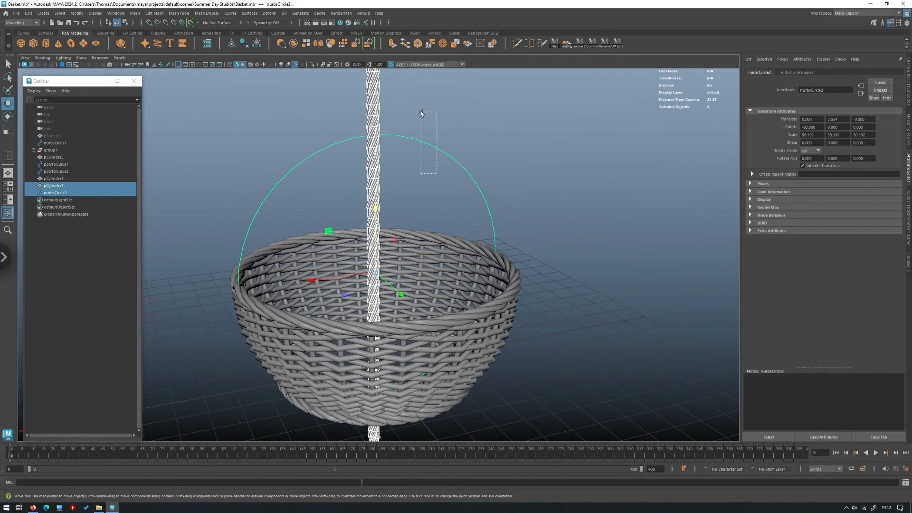
drag(420, 113, 420, 112)
shift+drag(403, 174, 335, 161)
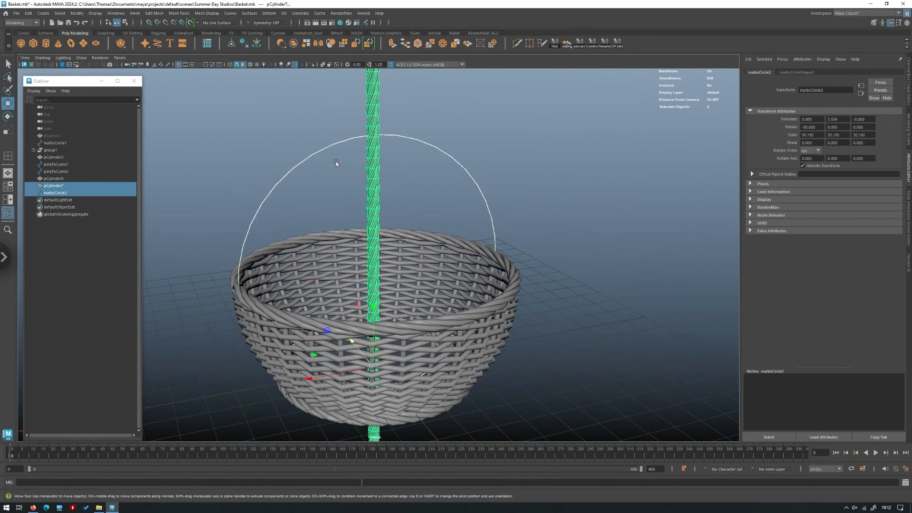
click(268, 14)
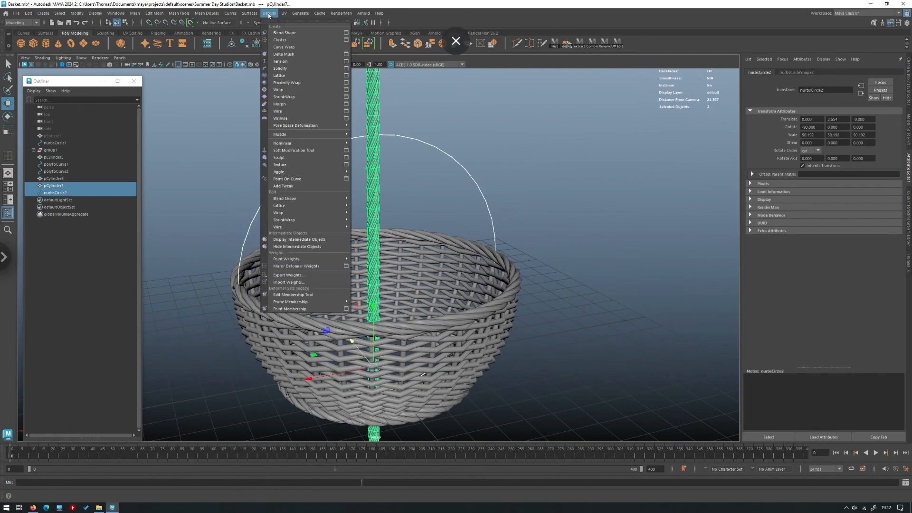
click(295, 47)
alt+drag(543, 142, 509, 151)
key(4)
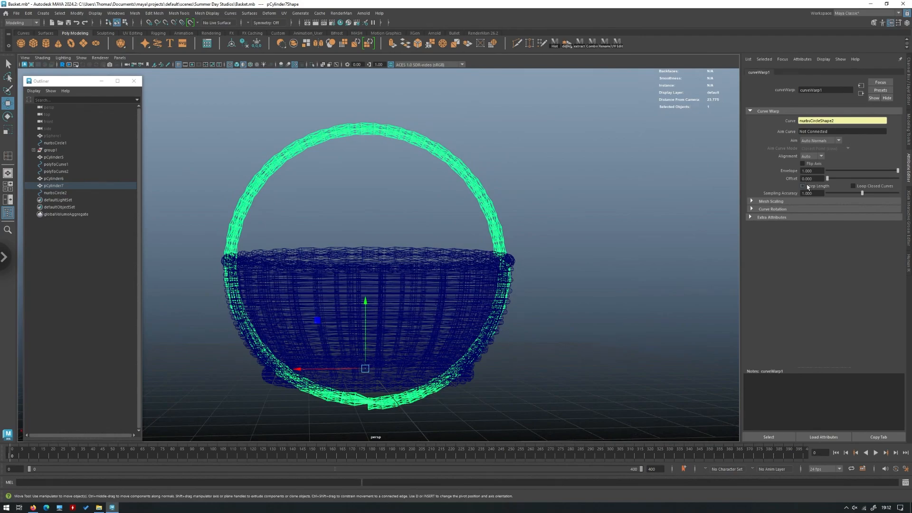
alt+drag(579, 177, 566, 158)
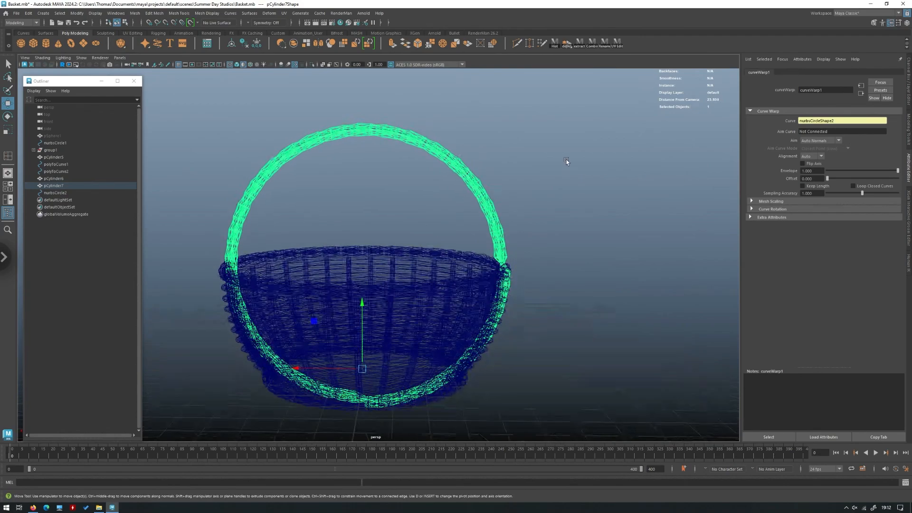
Step: Delete the construction history of all objects to bake the warped handle rope
key(5)
click(563, 152)
alt+drag(469, 136, 512, 146)
click(443, 144)
alt+drag(444, 144, 434, 127)
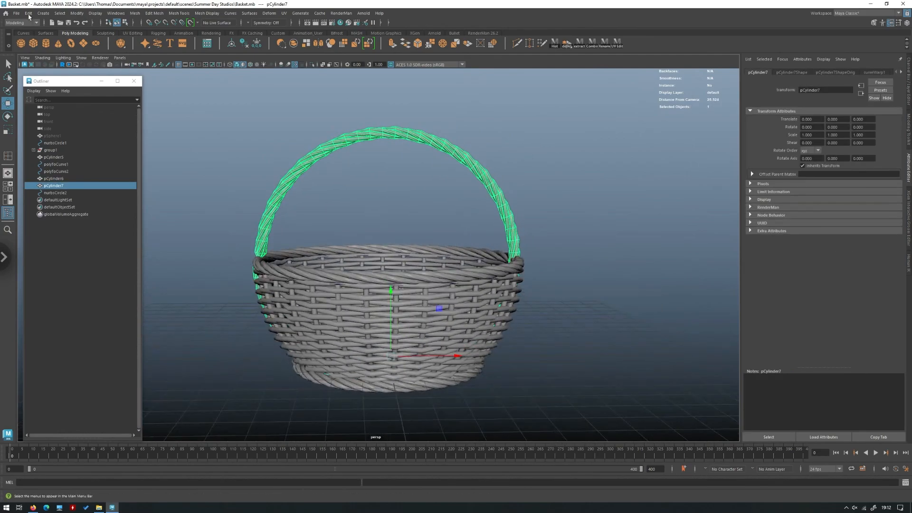
click(19, 14)
mouse_move(26, 15)
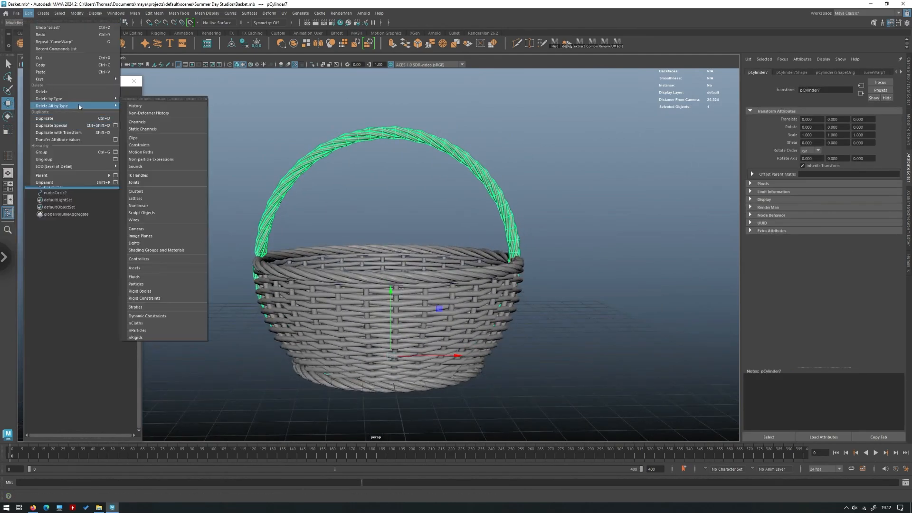
click(165, 104)
Step: Delete the handle ring's faces below the basket rim, leaving only the upper arch, and return to object selection
click(872, 23)
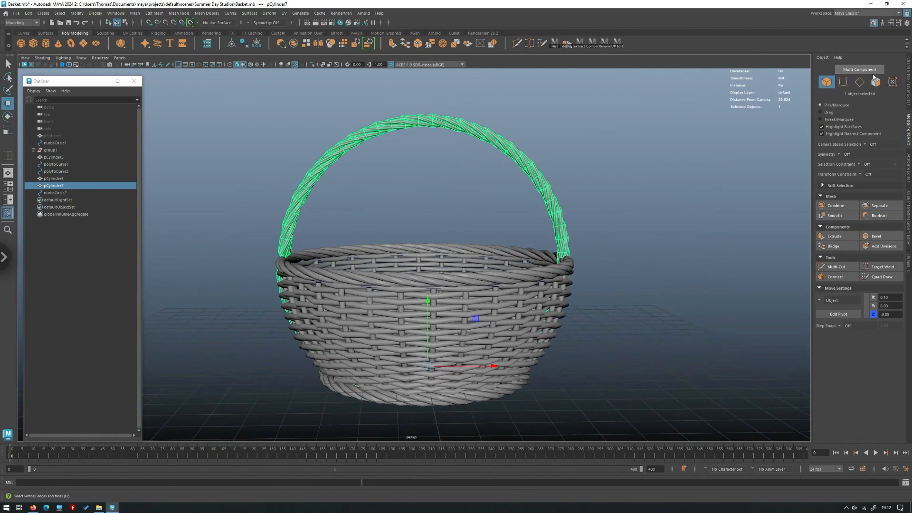
alt+drag(584, 295, 594, 259)
key(4)
drag(674, 373, 202, 208)
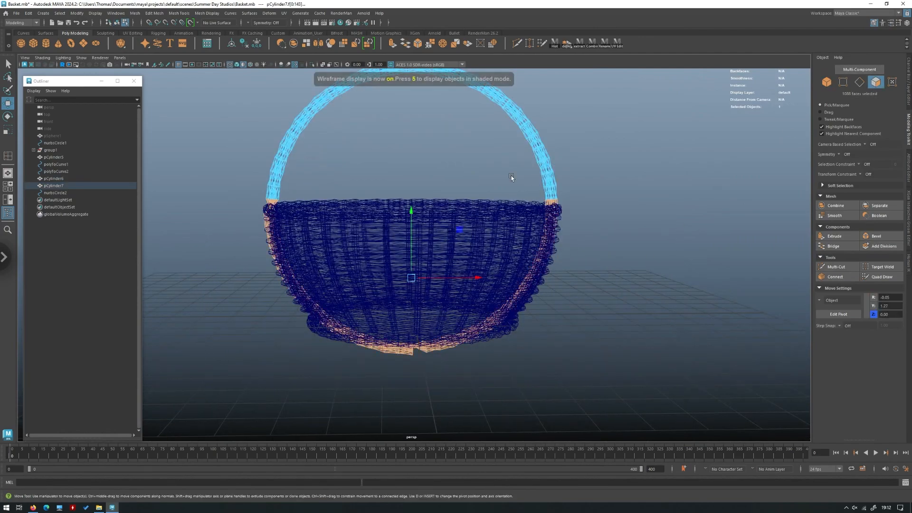
click(569, 160)
key(5)
right_drag(568, 159, 613, 136)
scroll(608, 140, down, 5)
alt+drag(598, 147, 518, 205)
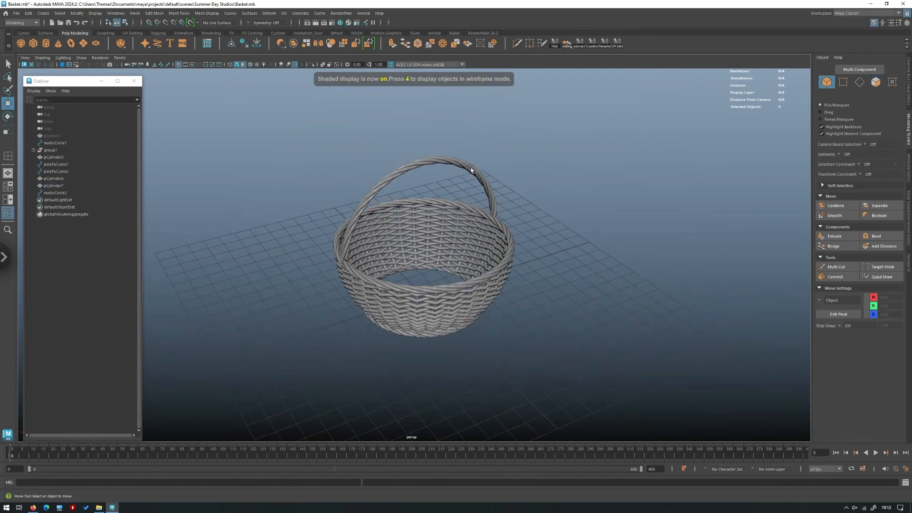
Step: Center the handle arch's pivot and lower the arch slightly into the rim
click(463, 165)
alt+drag(572, 224, 434, 197)
scroll(435, 197, up, 5)
key(alt+c)
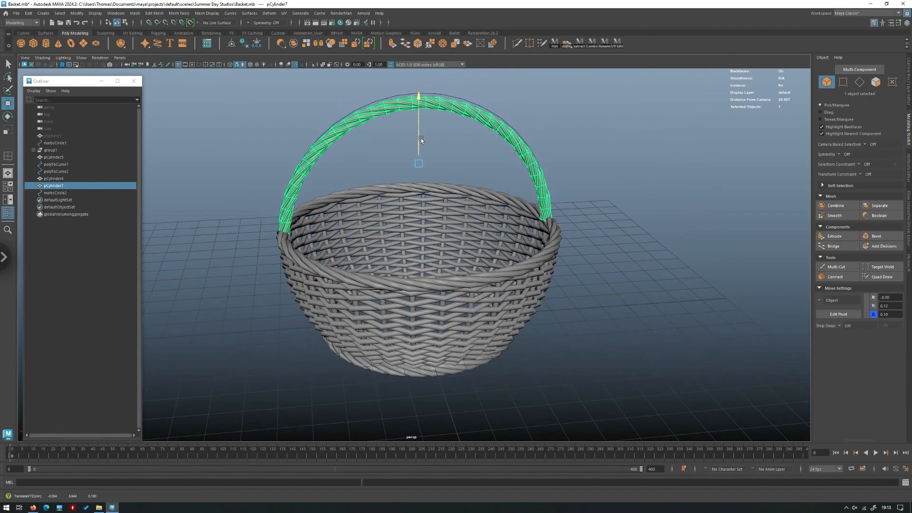
click(630, 127)
Step: Delete the upright NURBS circle guide above the handle
alt+drag(630, 127, 565, 124)
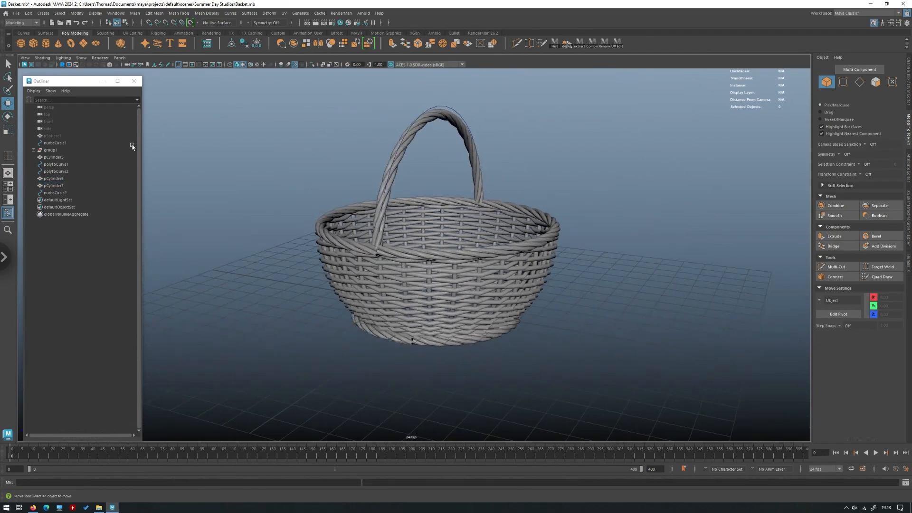
click(440, 102)
key(Delete)
scroll(335, 122, down, 1)
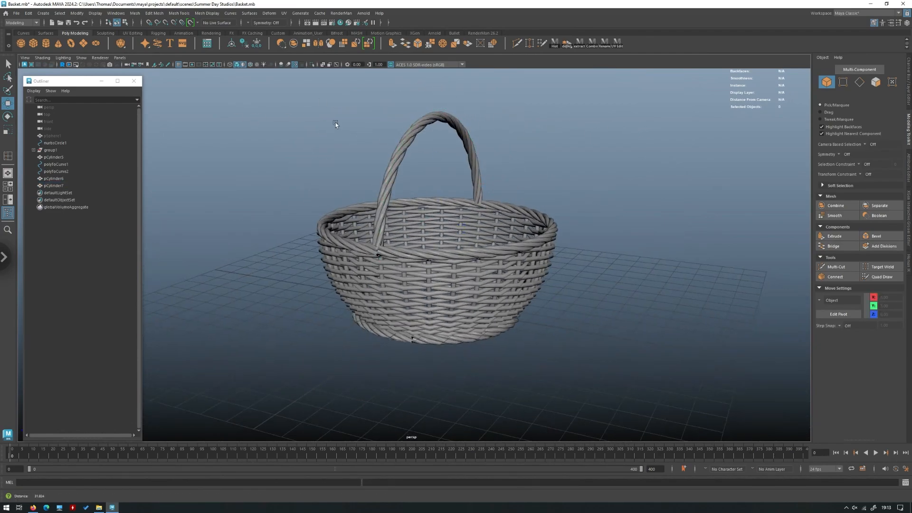
Step: Examine the basket from above, the side and below, checking the handle ends and the rope seams at rim and base
scroll(335, 122, down, 5)
alt+drag(376, 139, 596, 246)
scroll(597, 246, up, 6)
alt+drag(517, 142, 434, 265)
alt+right_drag(433, 264, 476, 237)
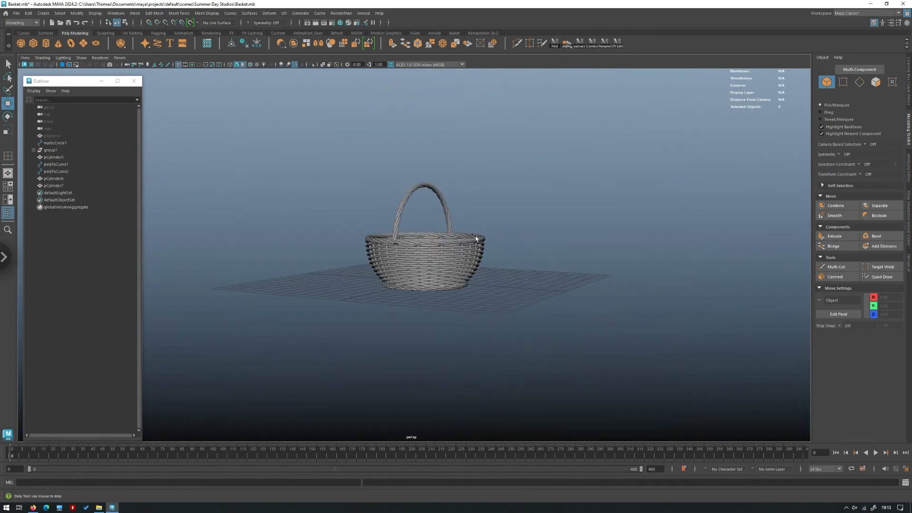
scroll(477, 237, up, 5)
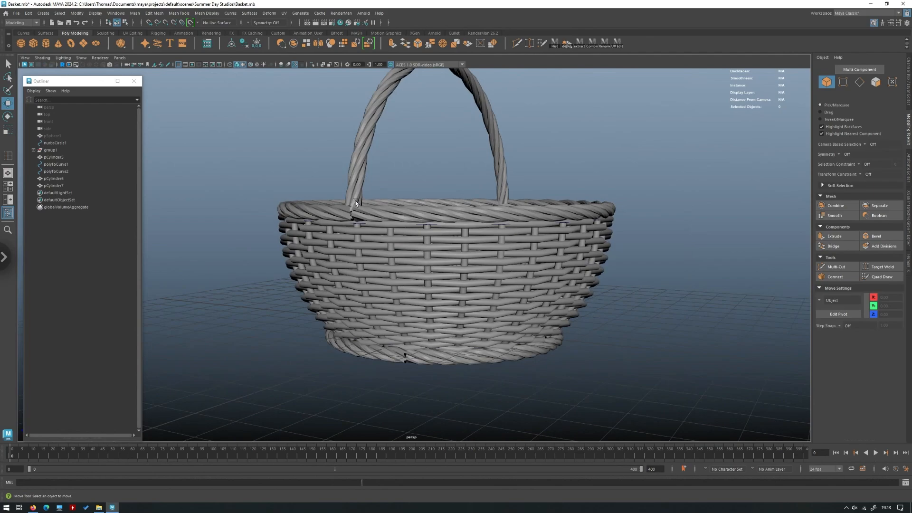
alt+drag(356, 203, 407, 263)
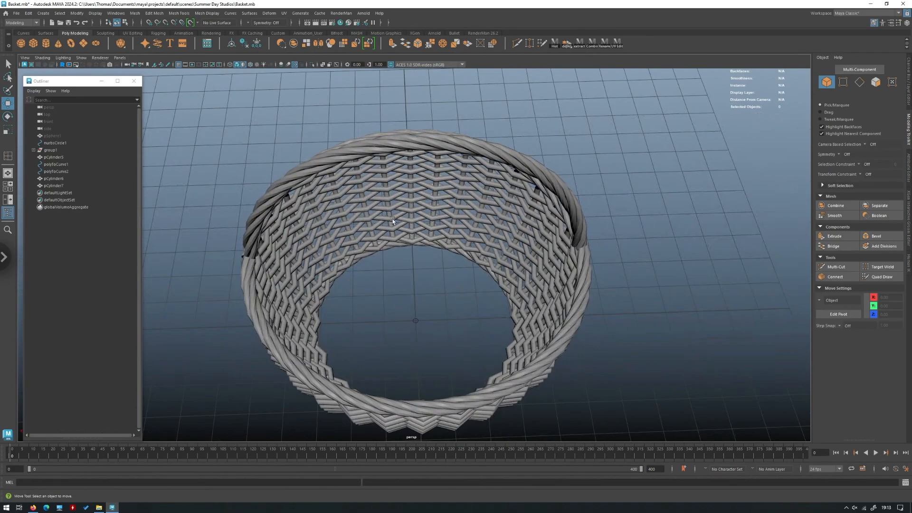
alt+drag(392, 220, 435, 265)
alt+right_drag(436, 264, 397, 264)
alt+drag(397, 264, 427, 275)
alt+right_drag(428, 275, 522, 300)
alt+drag(522, 299, 526, 319)
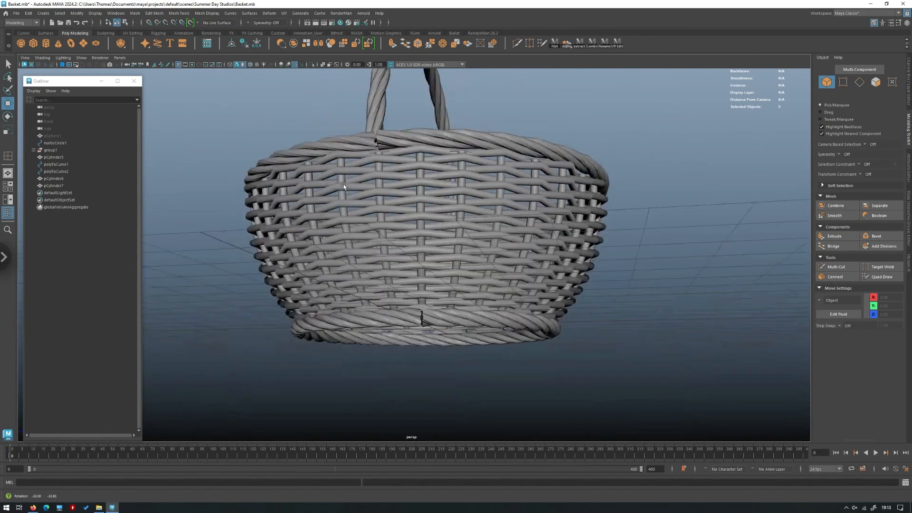
mouse_move(375, 235)
alt+mouse_down()
mouse_move(385, 232)
mouse_move(365, 236)
alt+mouse_up()
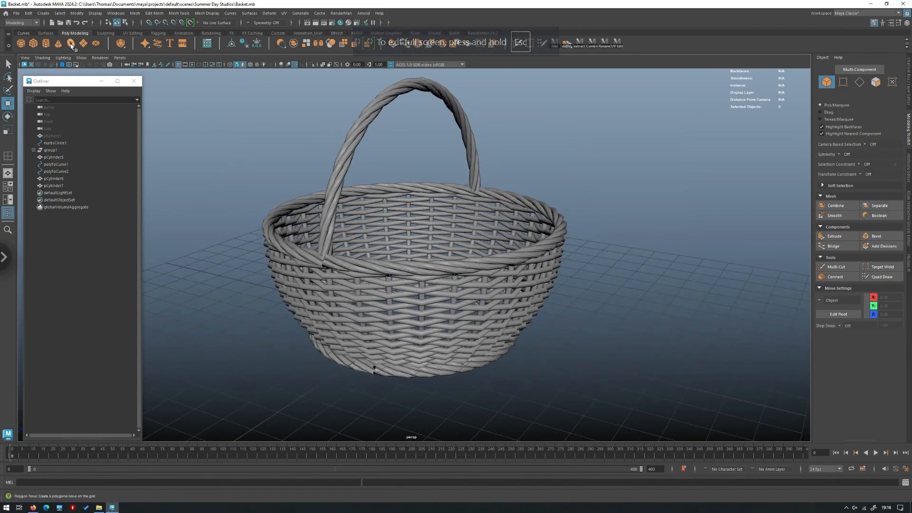
Step: Create a polygon torus and place it around one handle foot at about X 4.61, Y 4.11
click(909, 98)
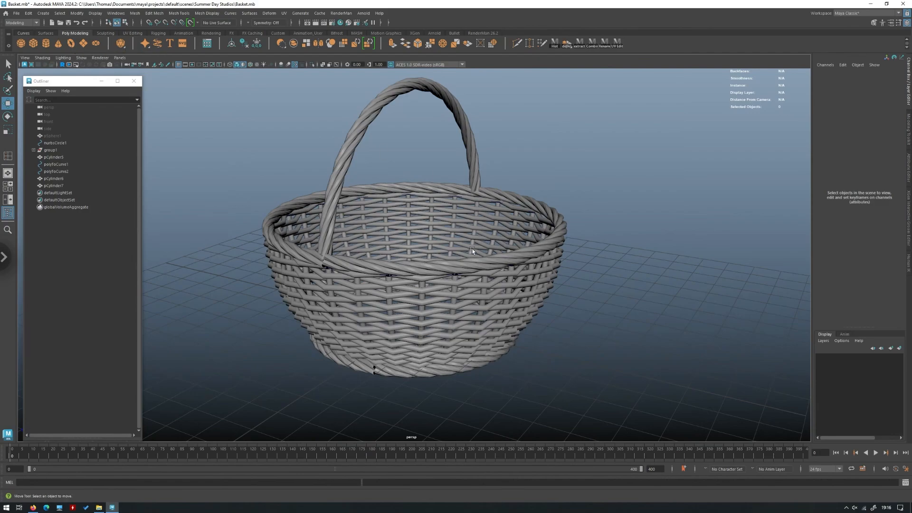
drag(416, 274, 228, 301)
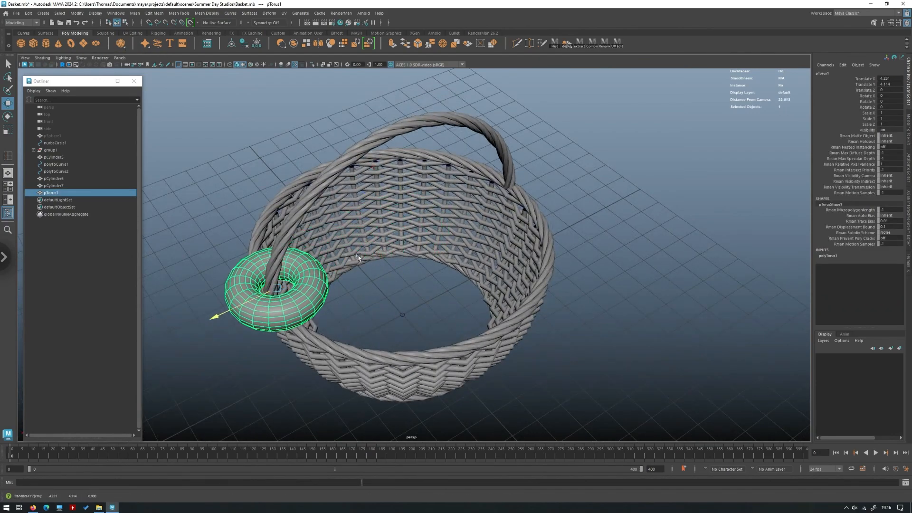
alt+drag(358, 257, 361, 223)
scroll(361, 223, up, 5)
Step: Set the torus to 16 axis subdivisions and 8 height subdivisions
click(908, 174)
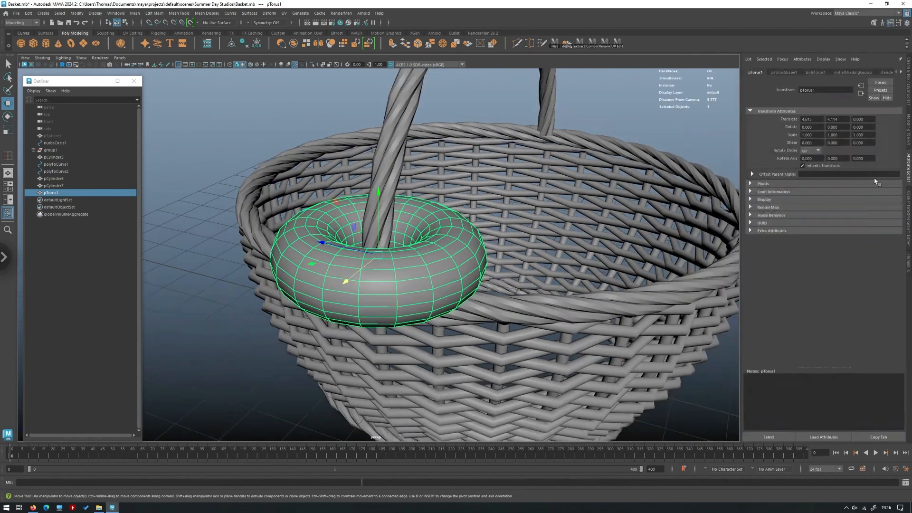
click(788, 72)
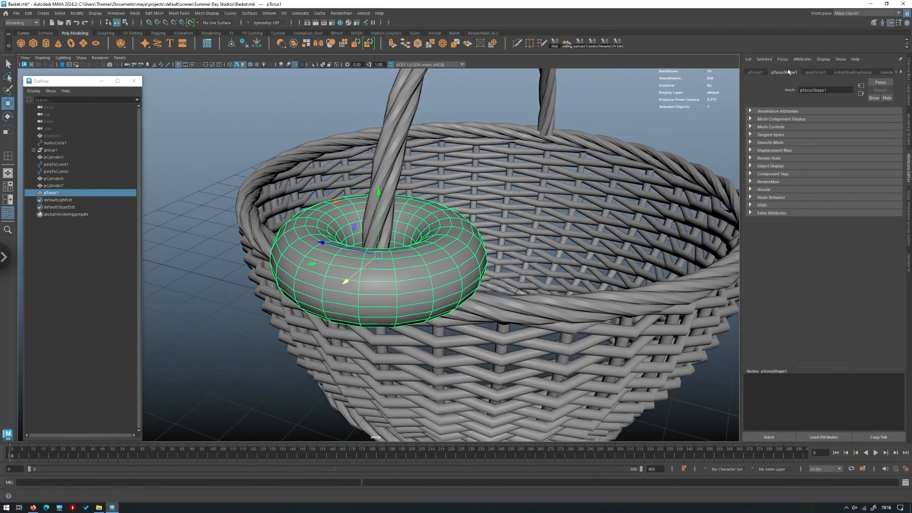
click(908, 82)
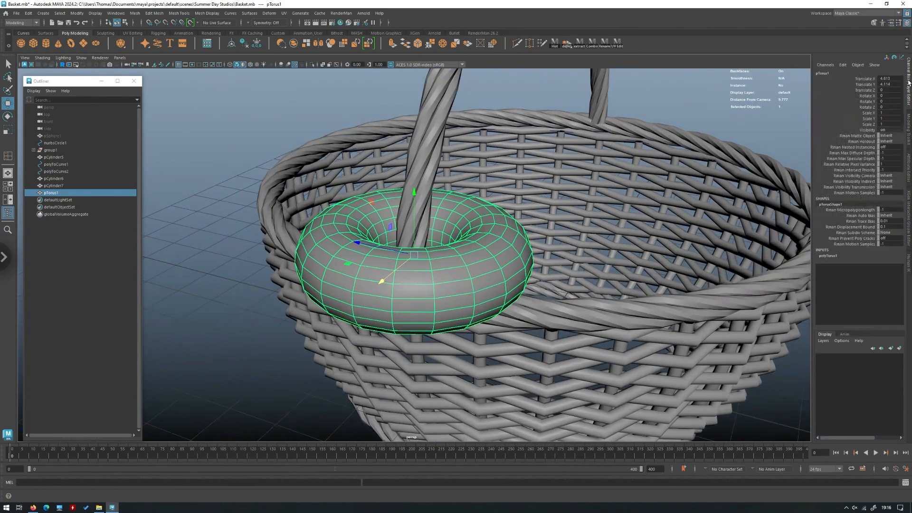
click(908, 166)
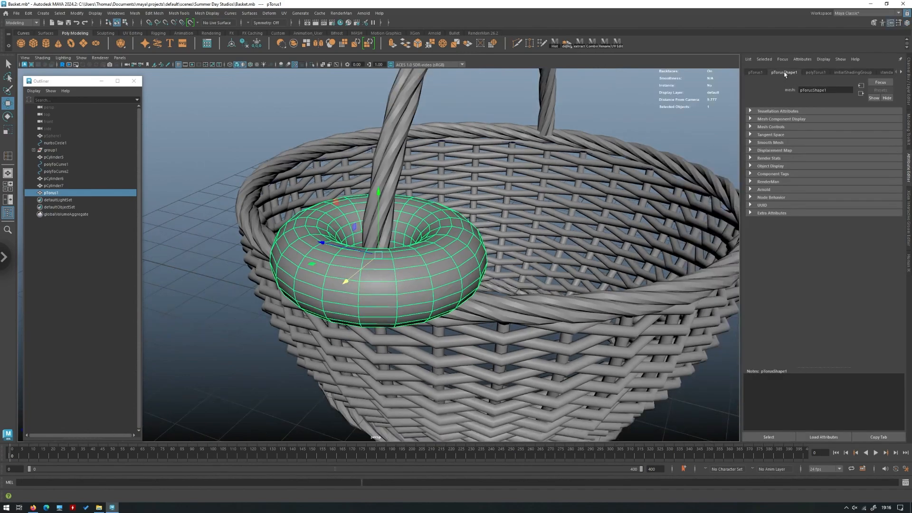
click(814, 72)
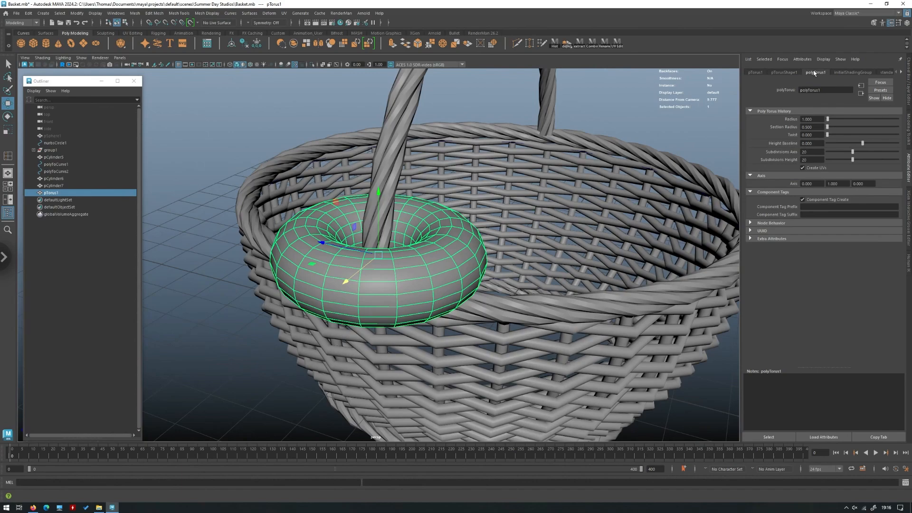
alt+drag(509, 164, 584, 155)
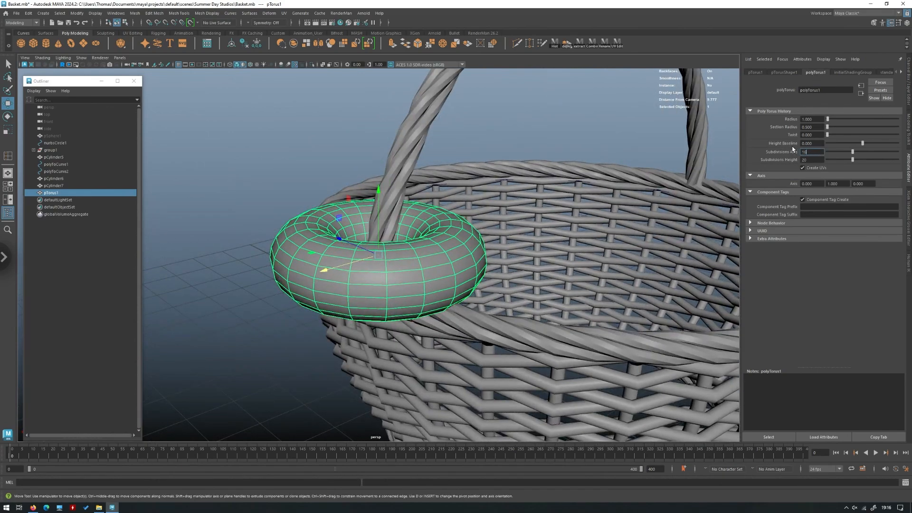
key(Return)
alt+drag(532, 184, 534, 205)
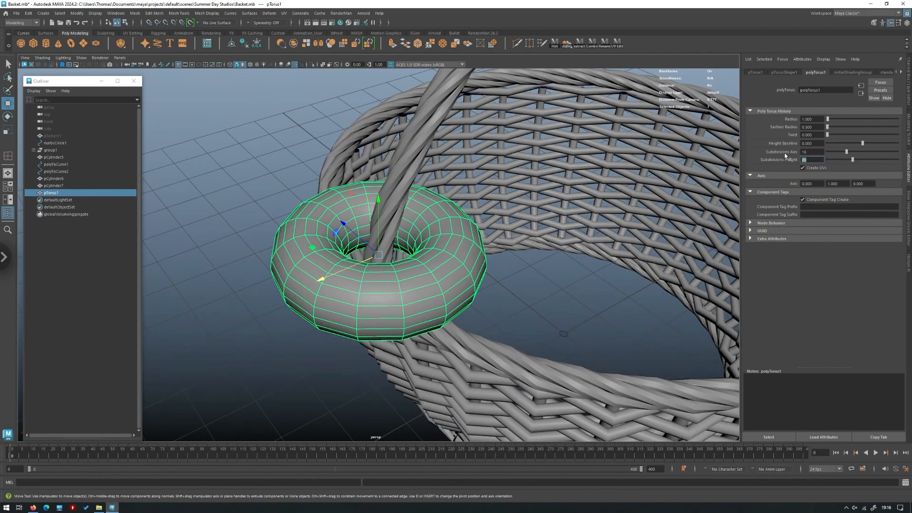
text(8)
key(Return)
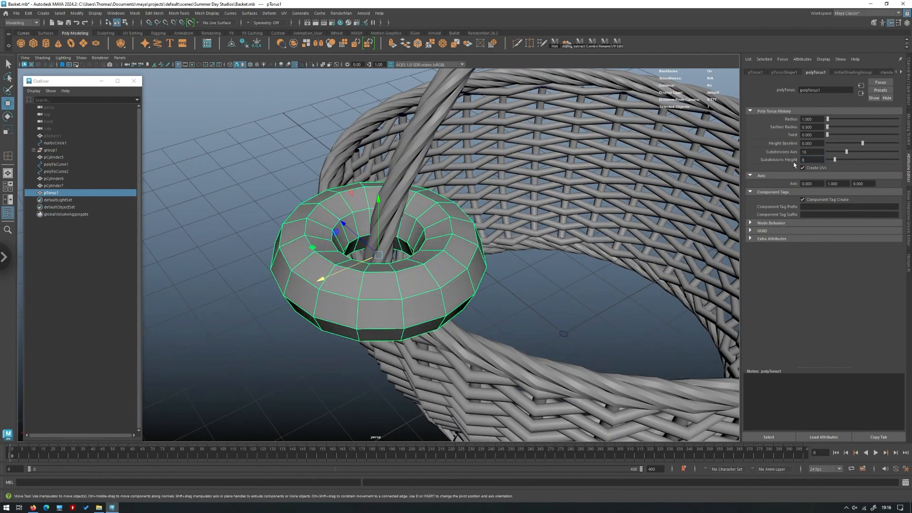
Step: Try torus section radius values of 0.1, 0.2, 0.15 and 0.11, ending on 0.1
alt+drag(551, 216, 540, 209)
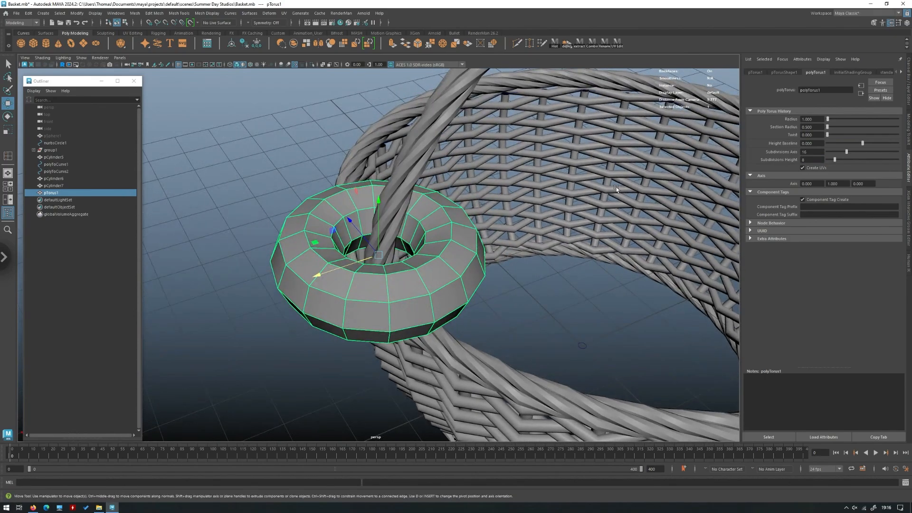
alt+drag(616, 189, 843, 145)
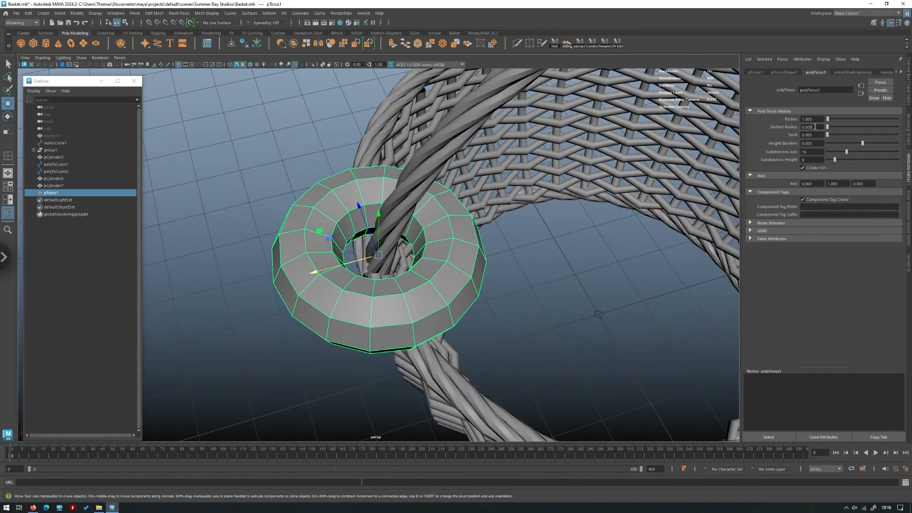
text(.1)
key(Return)
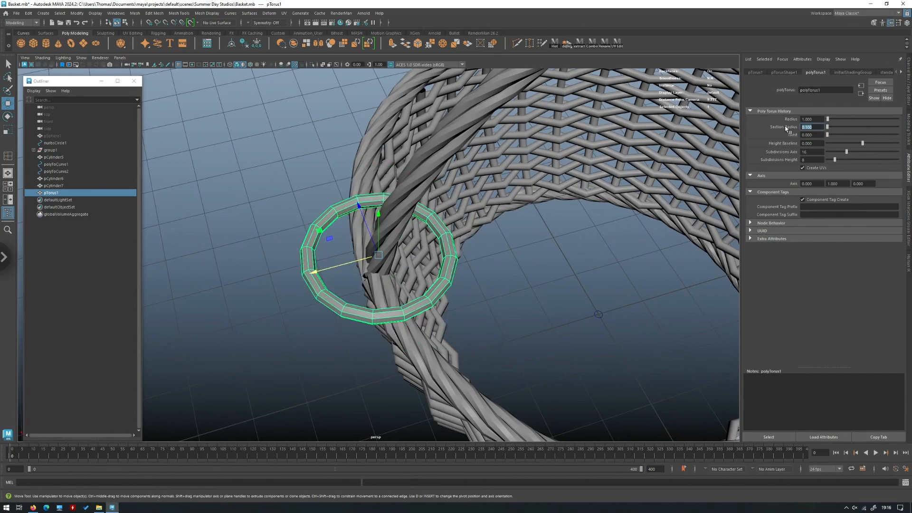
text(.2)
key(Return)
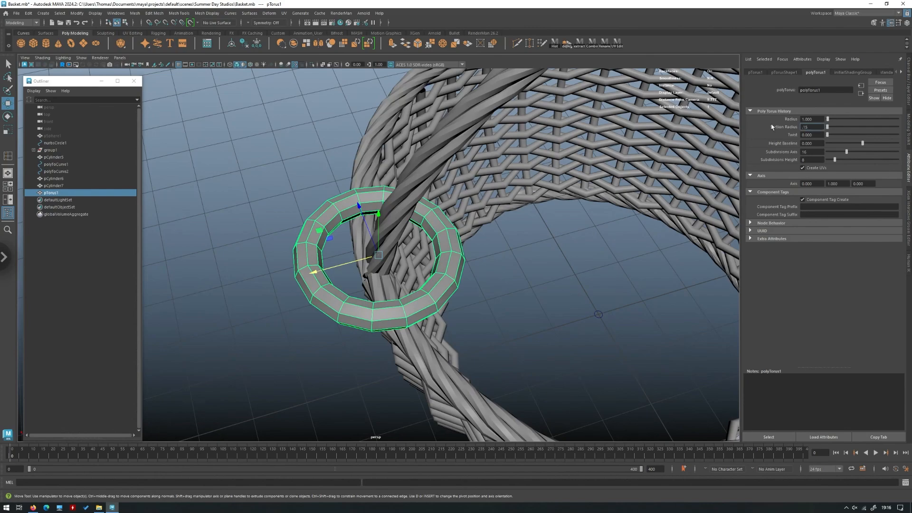
text(.15)
key(Return)
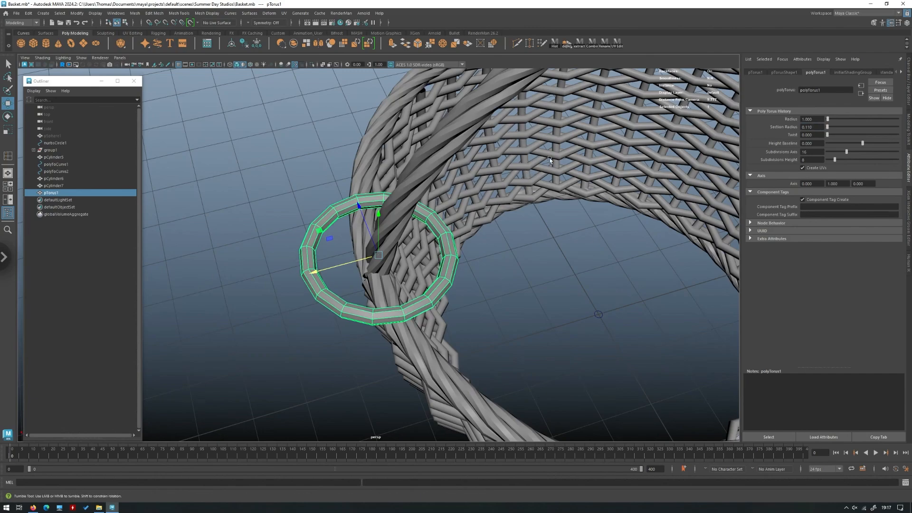
alt+drag(584, 145, 543, 151)
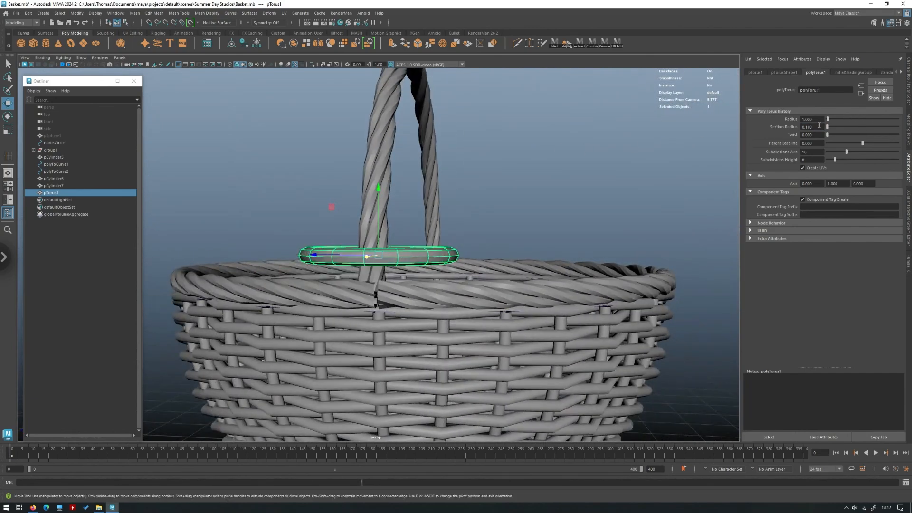
key(Return)
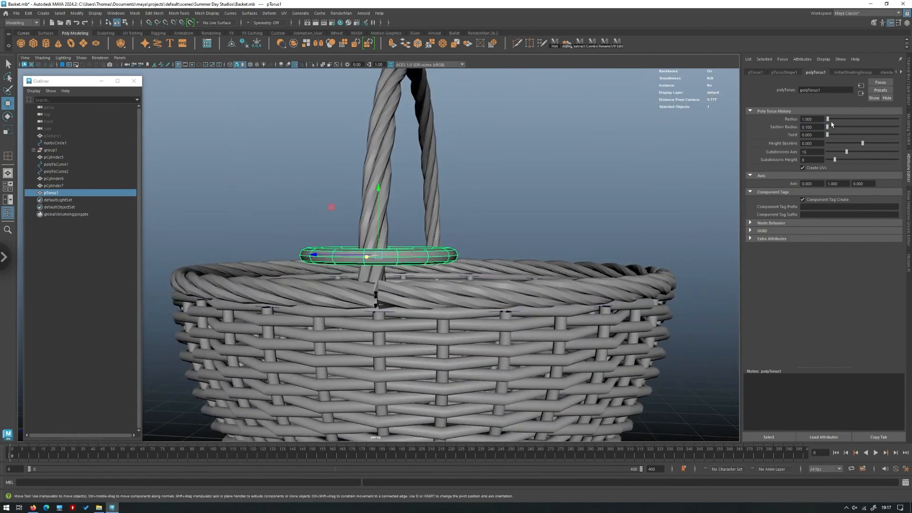
click(815, 127)
Step: Try torus radius values of 0.5, 0.3, 0.4 and 0.2 around the handle foot, ending on 0.3
alt+drag(424, 103, 438, 174)
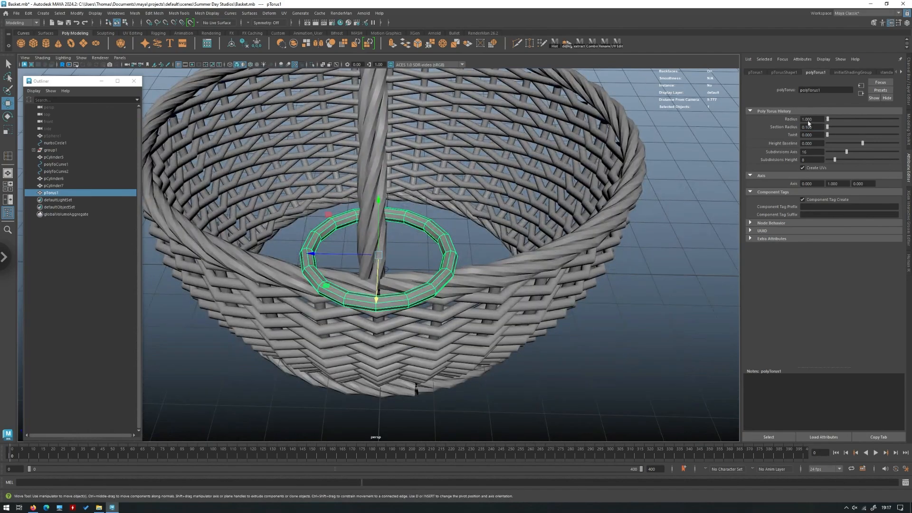
key(Return)
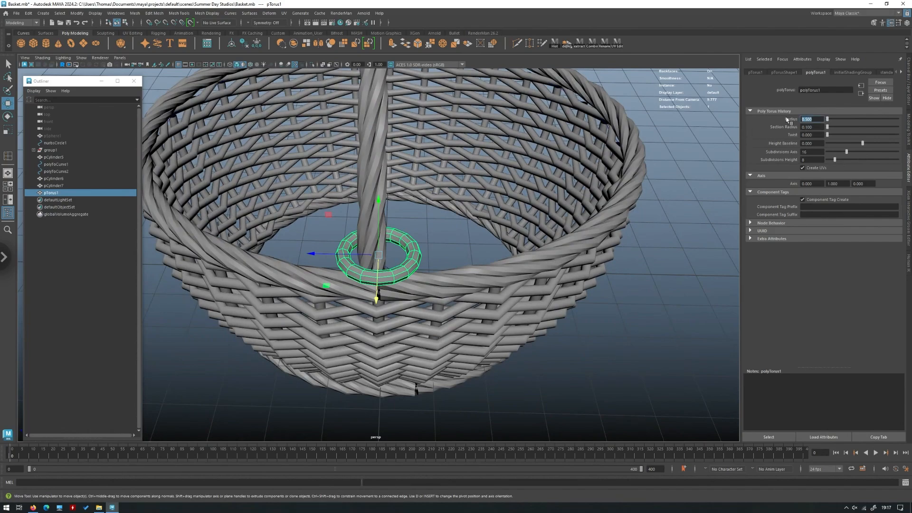
text(0.3)
key(Return)
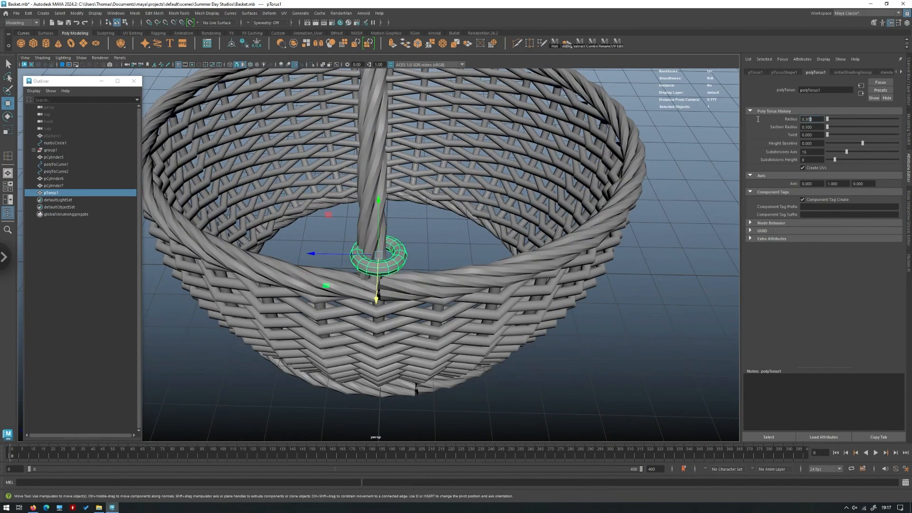
text(0.4)
key(Return)
alt+drag(365, 307, 565, 223)
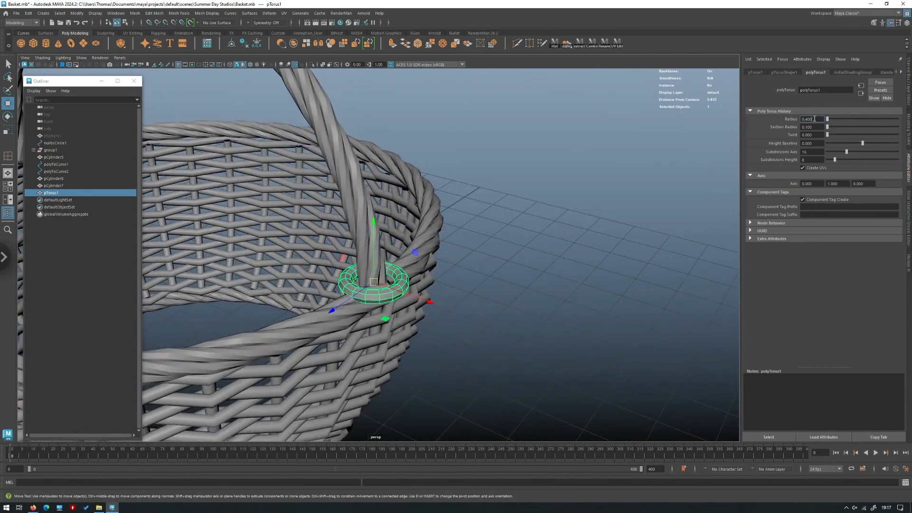
text(.2)
key(Return)
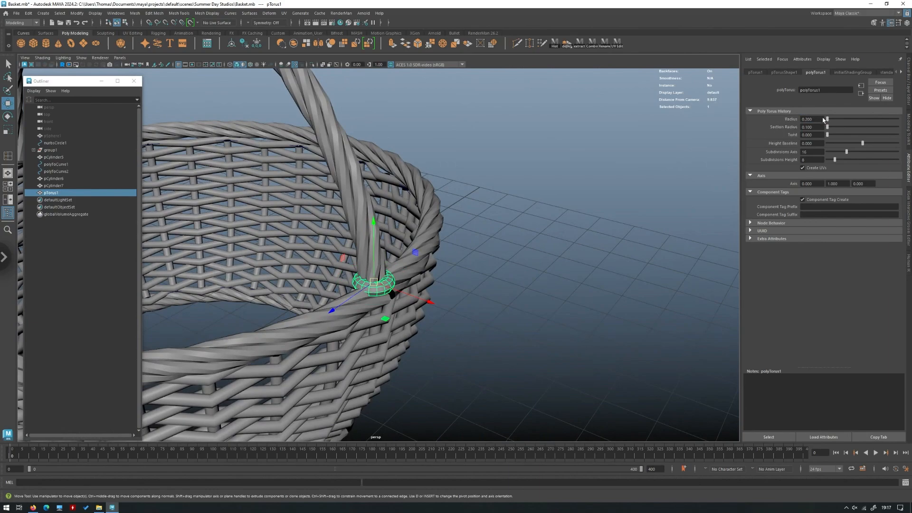
text(.3)
key(Return)
alt+drag(409, 274, 674, 153)
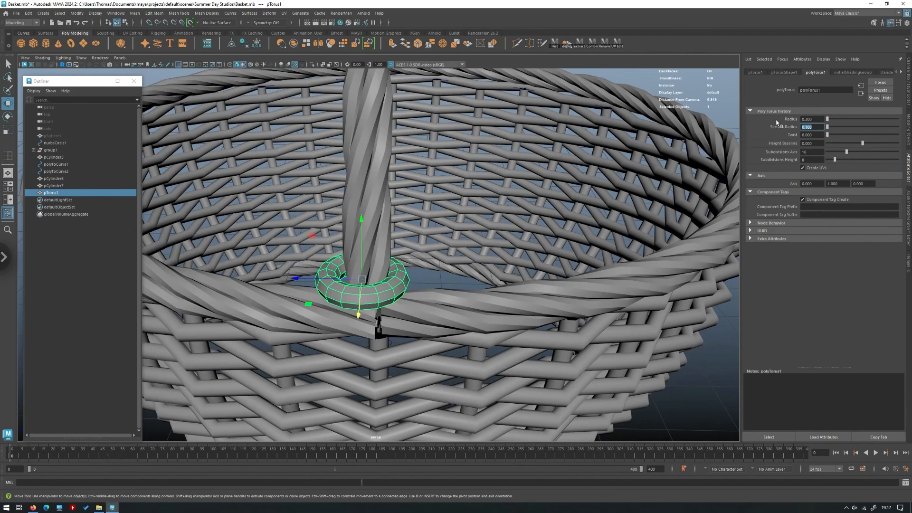
Step: Set the torus section radius to 0.07 and its radius to 0.25 so it fits tightly around the handle foot
key(ctrl+z)
text(7)
key(Return)
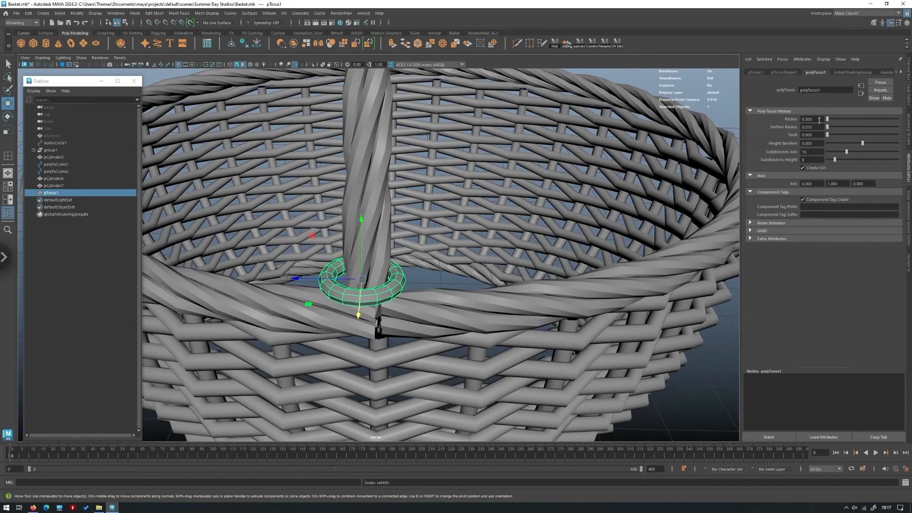
key(Return)
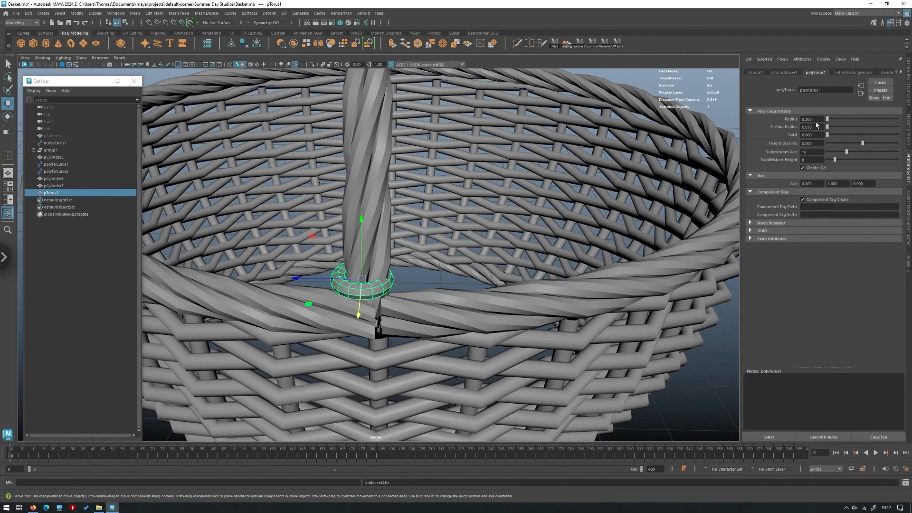
text(.25)
key(Return)
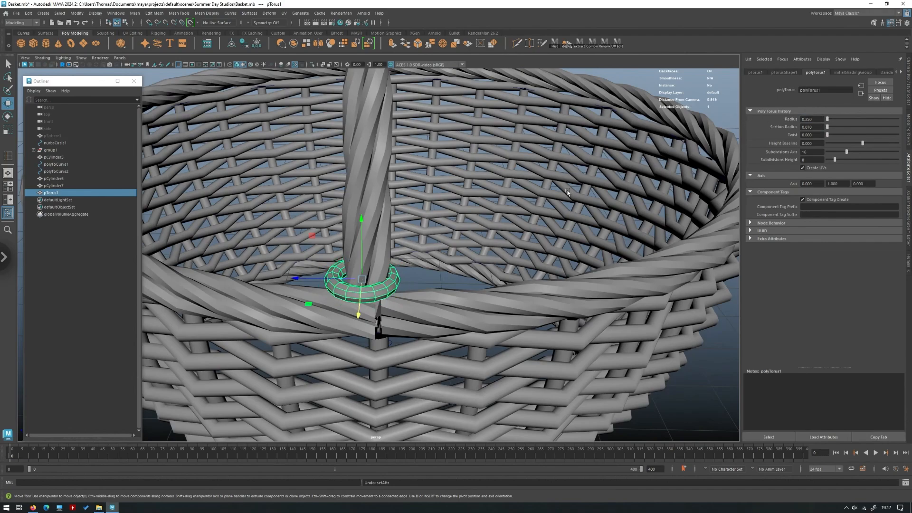
Step: Center the torus ring on the handle foot and seat it just above the basket's rope rim
alt+drag(567, 192, 400, 265)
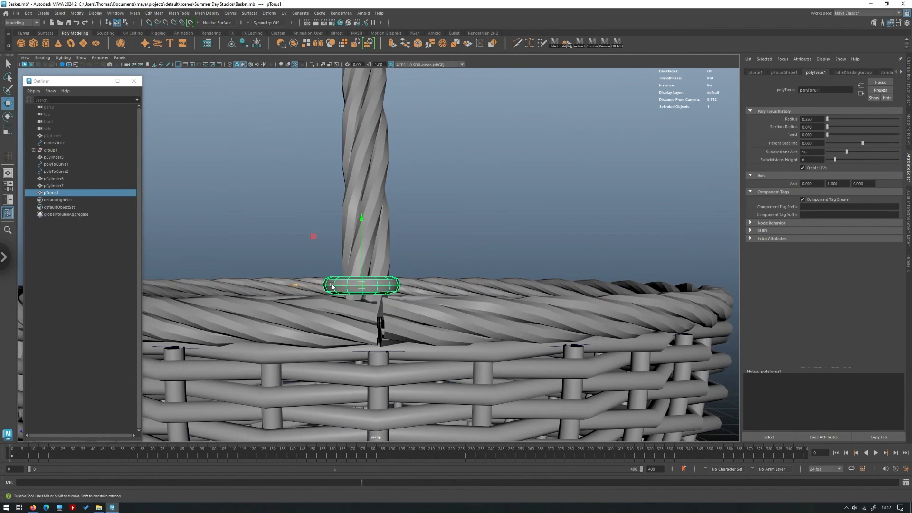
drag(326, 288, 330, 288)
key(alt+d)
alt+right_drag(365, 230, 342, 228)
alt+drag(342, 228, 441, 304)
click(372, 290)
alt+drag(397, 276, 352, 284)
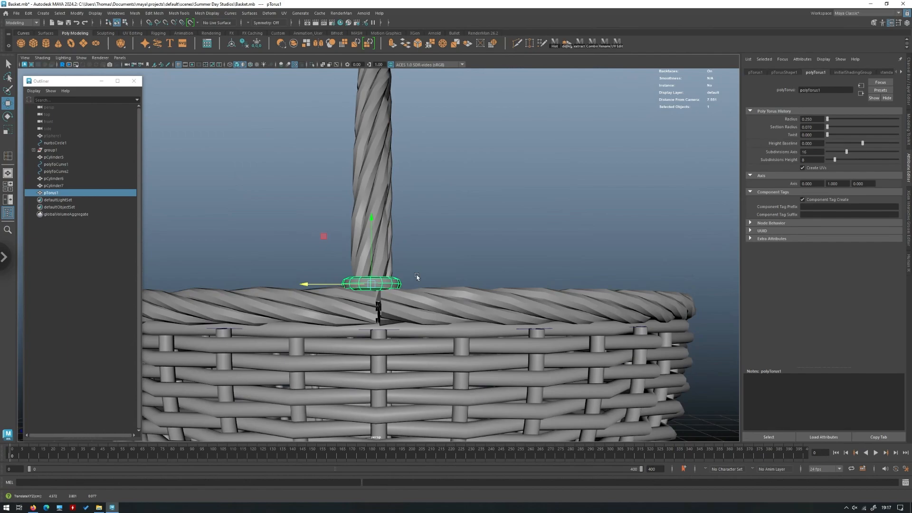
Step: Duplicate the ring twice, stack the copies upward along the handle and tilt the top one slightly
alt+drag(417, 276, 356, 261)
key(ctrl+d)
key(ctrl+d)
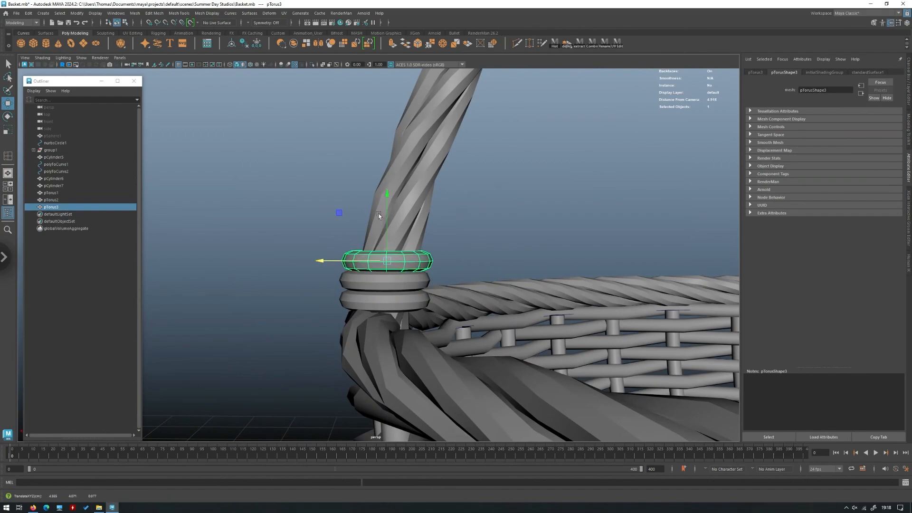
key(e)
drag(359, 202, 362, 199)
key(w)
Step: Add a fourth ring on top of the stack by duplicating the third, and tilt and shift it to follow the handle
key(ctrl+d)
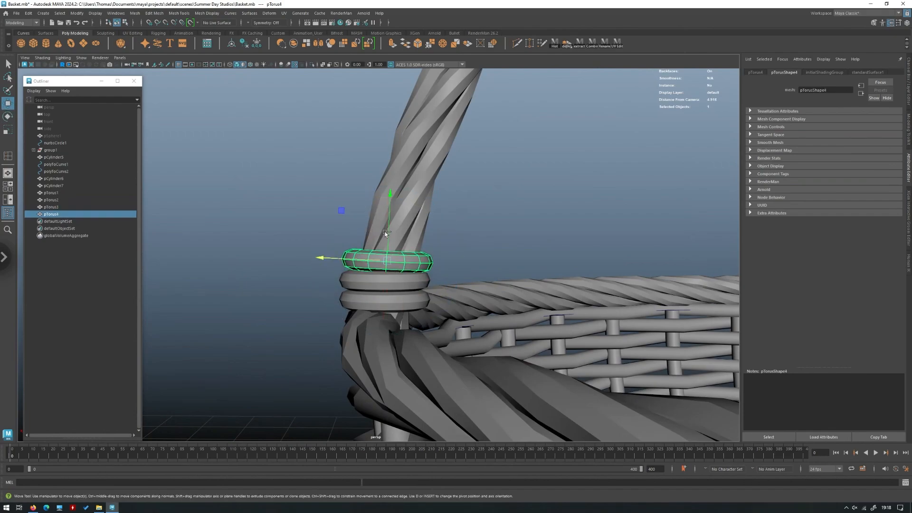
drag(384, 231, 387, 209)
key(e)
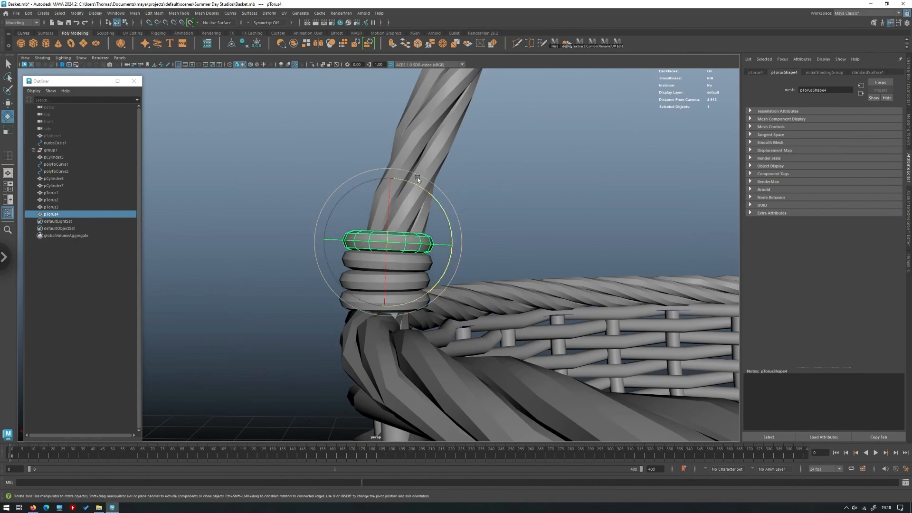
drag(418, 180, 422, 183)
key(w)
drag(360, 238, 362, 239)
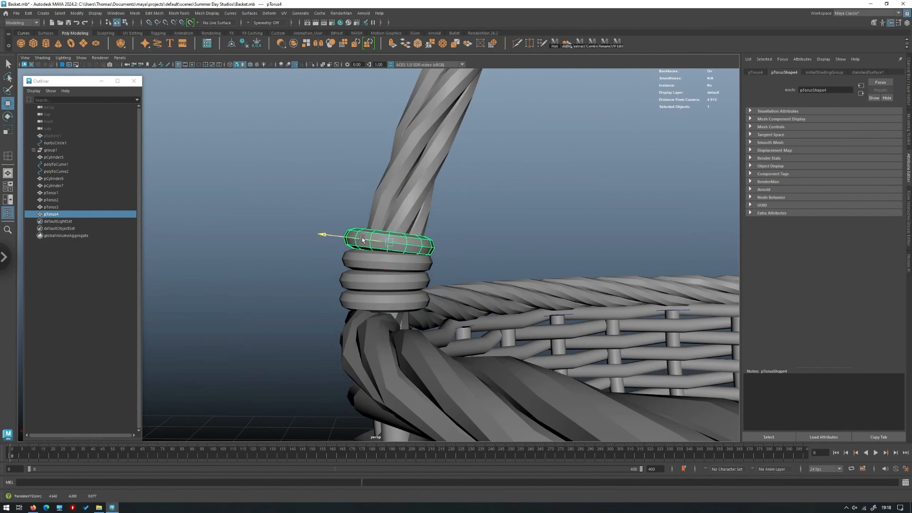
Step: Duplicate the fourth ring, raise the copy to the top of the stack and rotate it slightly to match the handle's lean
key(ctrl+d)
middle_drag(350, 190, 353, 170)
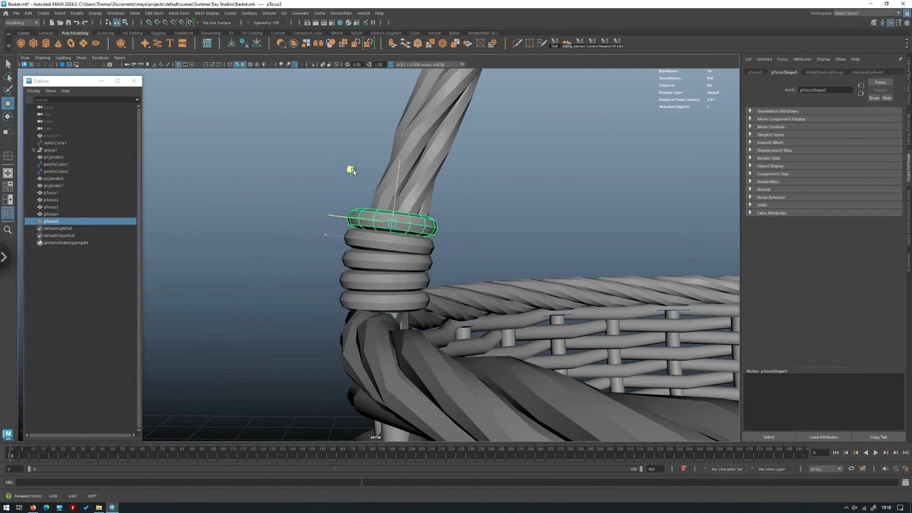
key(e)
drag(453, 210, 454, 212)
key(w)
click(548, 189)
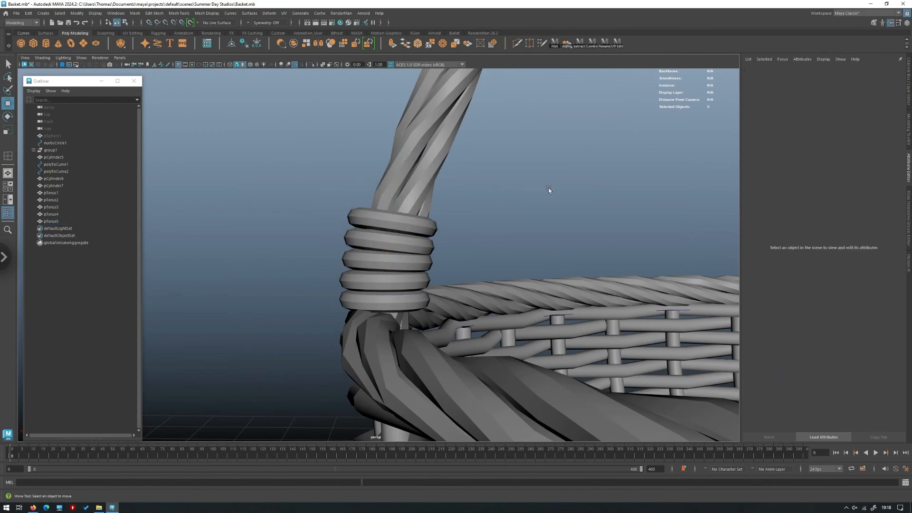
Step: Examine the stacked rings at the handle foot from a distance and up close, checking how they sit on the rim
alt+right_drag(548, 189, 294, 199)
alt+drag(200, 197, 323, 204)
alt+right_drag(508, 204, 394, 209)
alt+drag(395, 209, 403, 236)
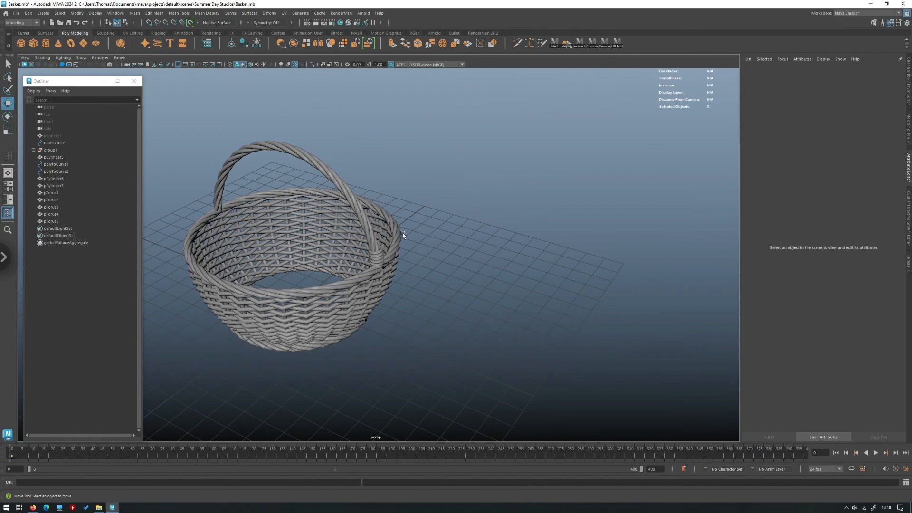
alt+right_drag(414, 271, 470, 304)
alt+drag(470, 304, 371, 243)
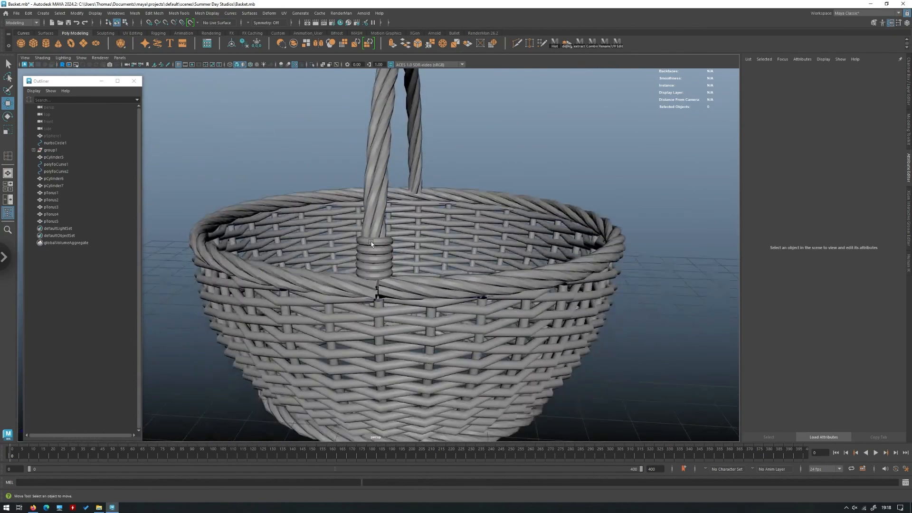
alt+drag(423, 256, 387, 249)
alt+right_drag(388, 249, 393, 278)
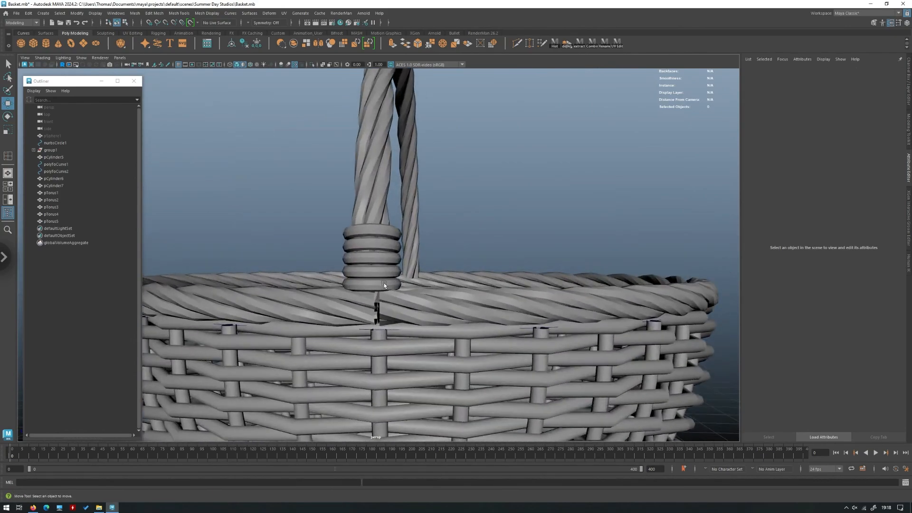
Step: Duplicate the lowest ring of the stack and rotate the copy 90 degrees about X so it stands upright
click(384, 285)
alt+drag(385, 284, 425, 268)
alt+right_drag(426, 269, 451, 280)
alt+middle_drag(451, 280, 470, 238)
key(ctrl+d)
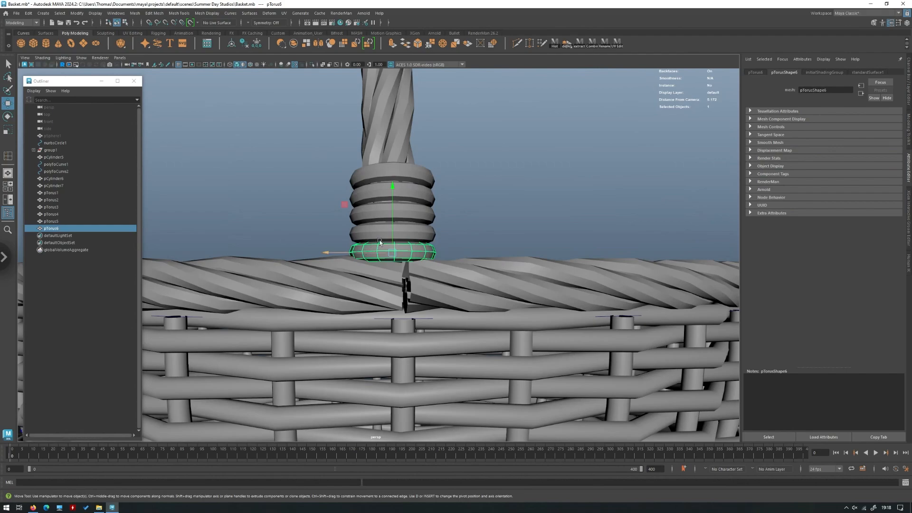
key(e)
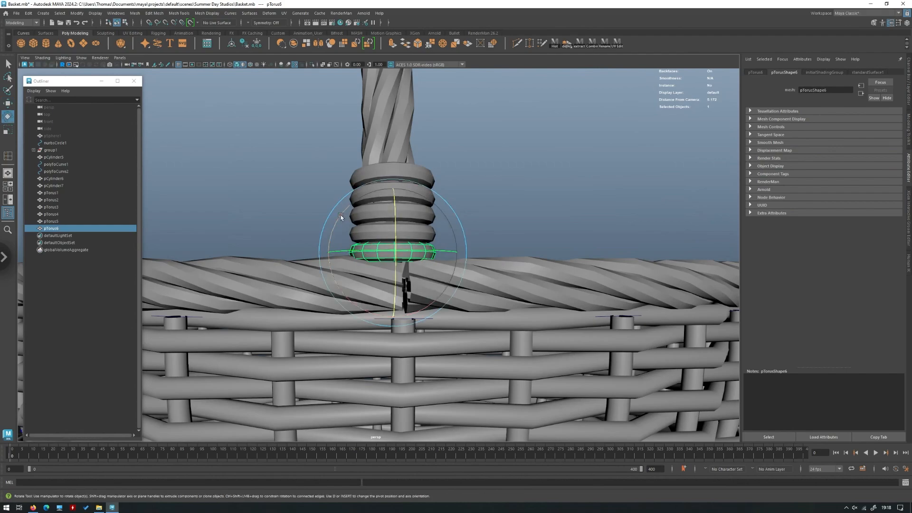
drag(341, 217, 299, 220)
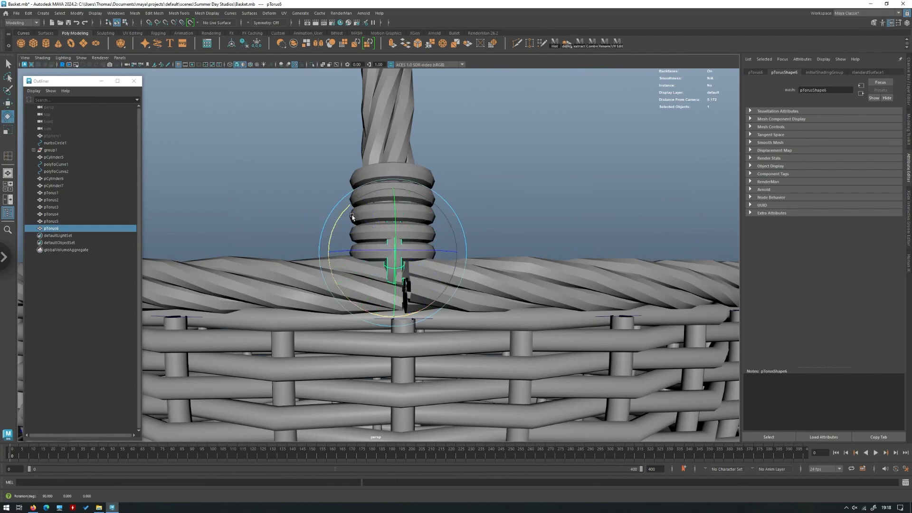
Step: Lower the upright ring below the stack so that it wraps around the rope rim
alt+drag(369, 234, 401, 241)
alt+drag(321, 239, 346, 223)
key(w)
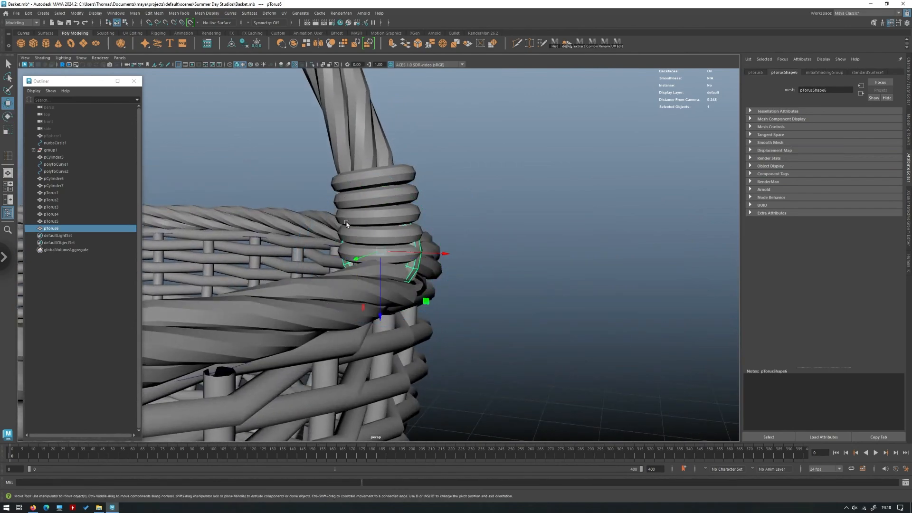
drag(380, 271, 381, 297)
alt+drag(408, 267, 431, 270)
key(r)
key(w)
drag(385, 295, 386, 293)
alt+drag(462, 279, 451, 302)
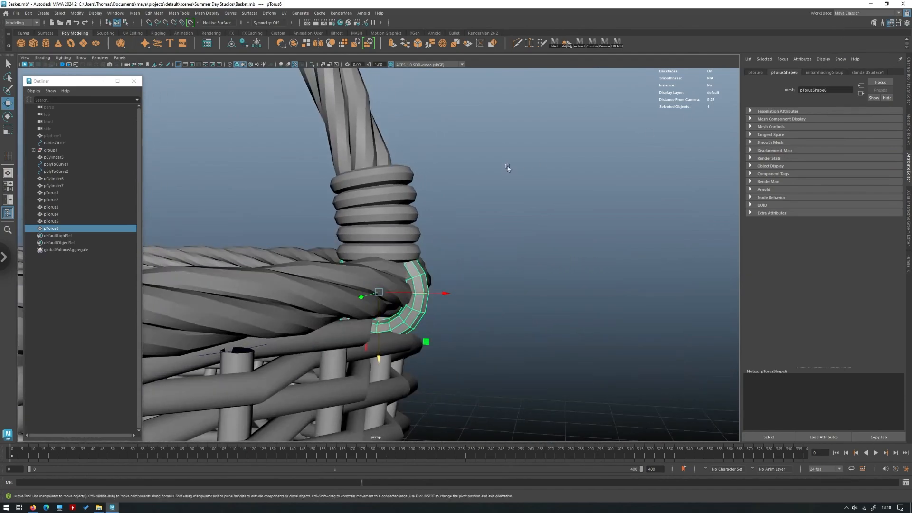
Step: Duplicate the upright ring twice and place one copy on each side of it along the rim, covering the rope seam
alt+drag(507, 166, 351, 296)
key(ctrl+d)
key(ctrl+d)
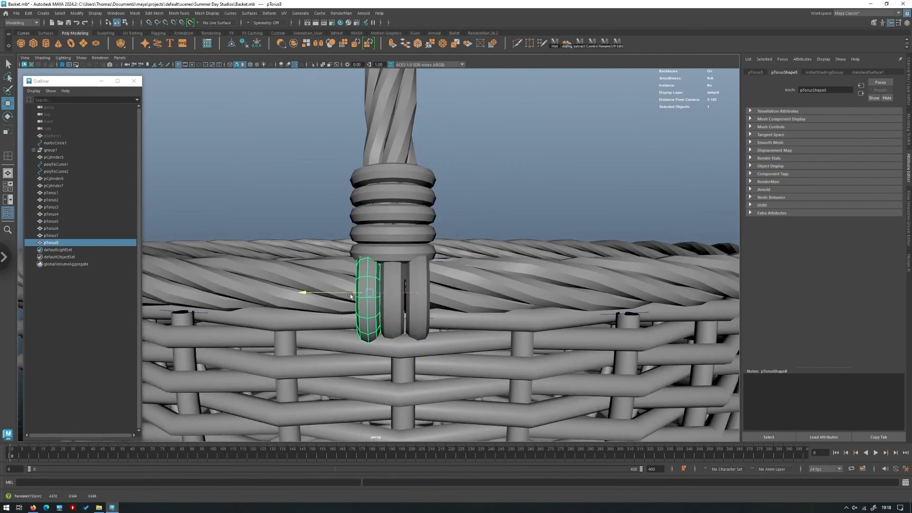
click(655, 139)
scroll(373, 155, down, 6)
alt+drag(446, 128, 553, 311)
scroll(398, 149, down, 5)
scroll(432, 190, up, 2)
scroll(510, 276, up, 3)
scroll(527, 319, up, 4)
key(q)
click(372, 283)
shift+click(393, 280)
shift+click(409, 280)
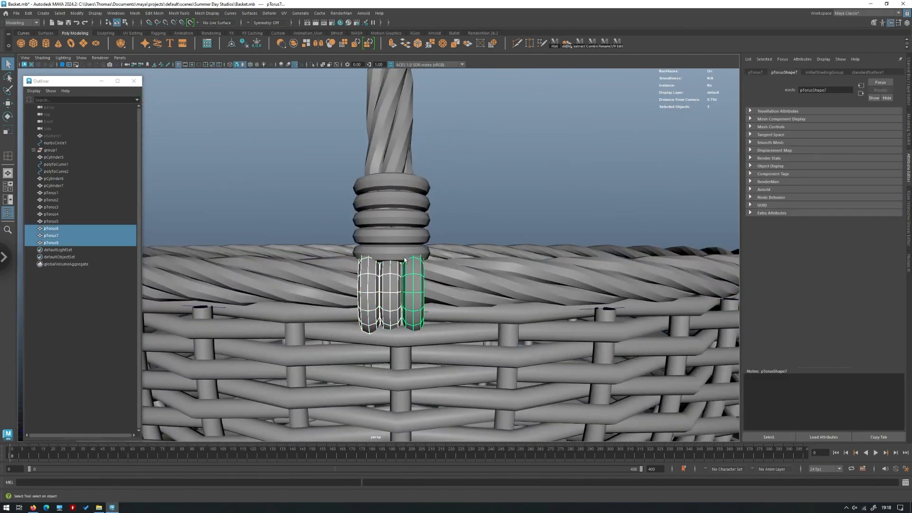
shift+click(396, 252)
shift+click(394, 235)
shift+click(394, 218)
shift+click(394, 202)
shift+click(394, 185)
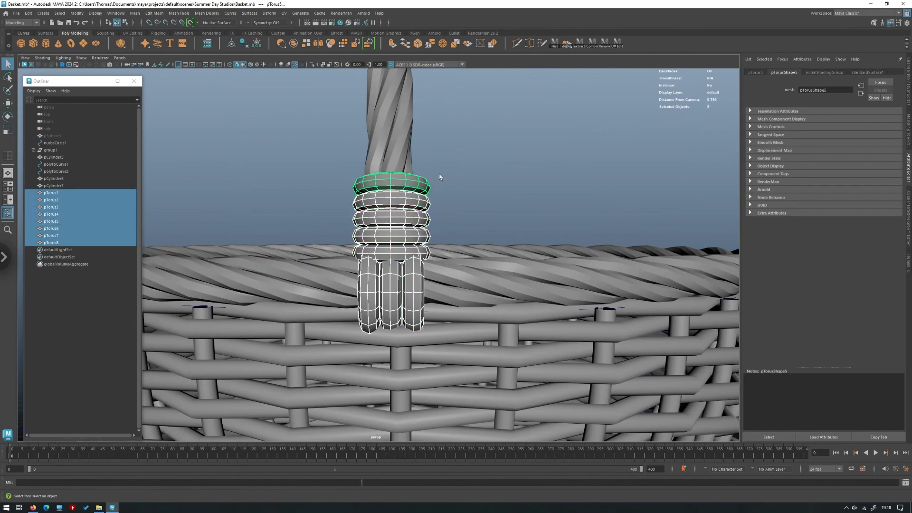
scroll(531, 173, up, 5)
click(528, 172)
alt+drag(486, 167, 370, 175)
scroll(370, 176, down, 10)
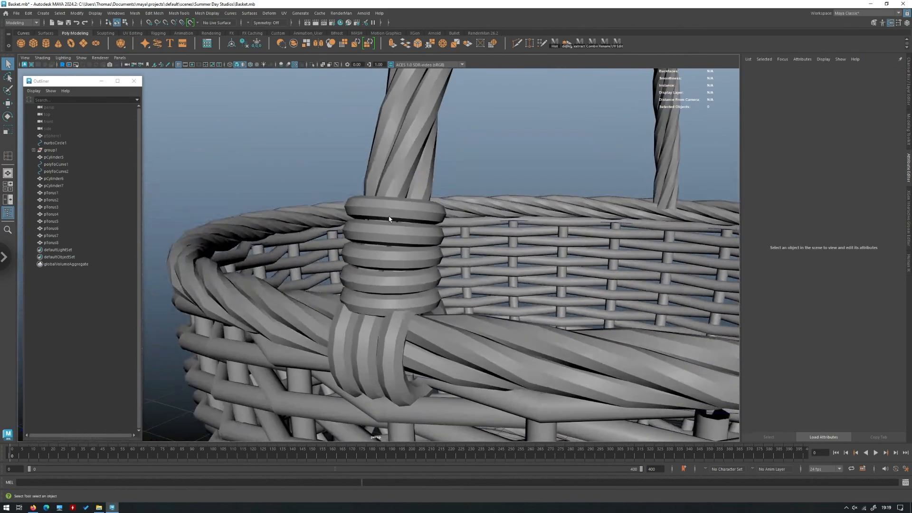
Step: Soften the edges of all eight binding rings together with the rope rim, the base rope and the twisted handle
alt+drag(389, 219, 379, 175)
click(378, 175)
shift+click(374, 205)
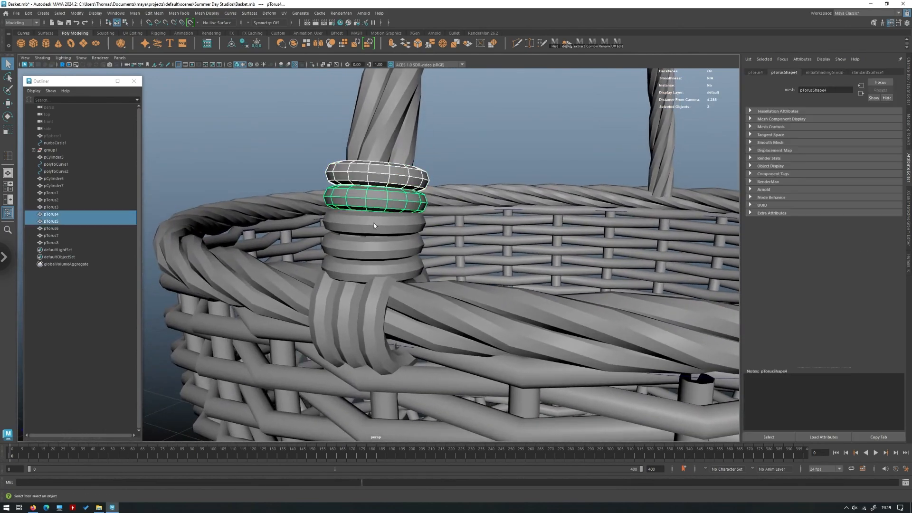
shift+click(374, 227)
shift+click(374, 253)
shift+click(374, 268)
shift+click(379, 299)
shift+click(361, 323)
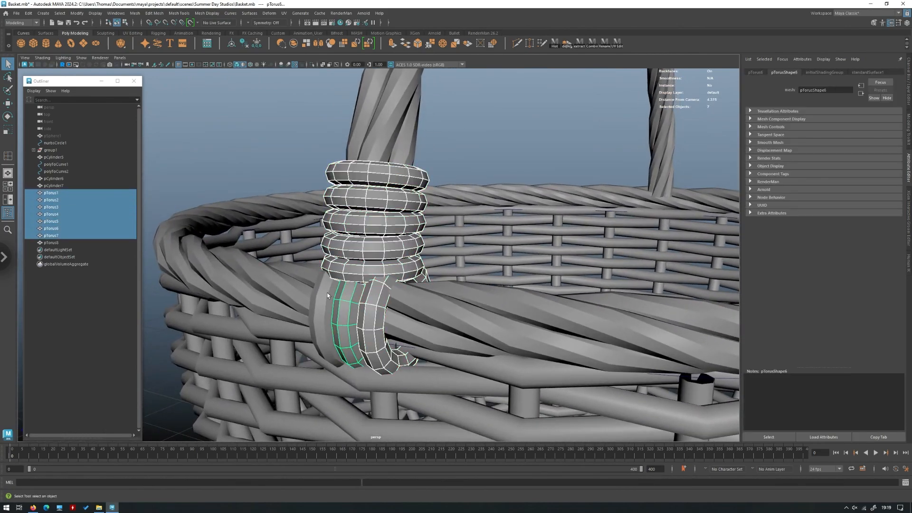
shift+click(328, 323)
alt+drag(357, 214, 378, 249)
shift+click(466, 308)
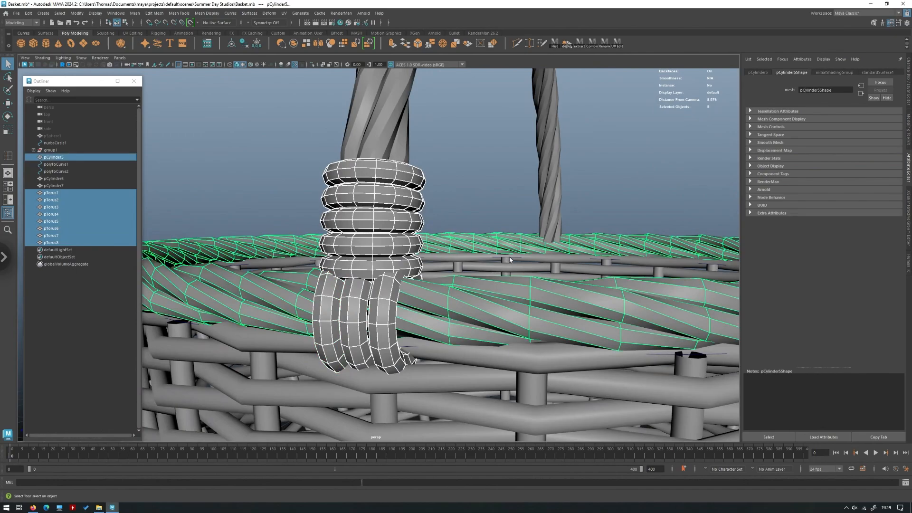
scroll(456, 266, down, 7)
alt+drag(451, 185, 500, 244)
key(1)
shift+click(495, 240)
scroll(444, 215, up, 6)
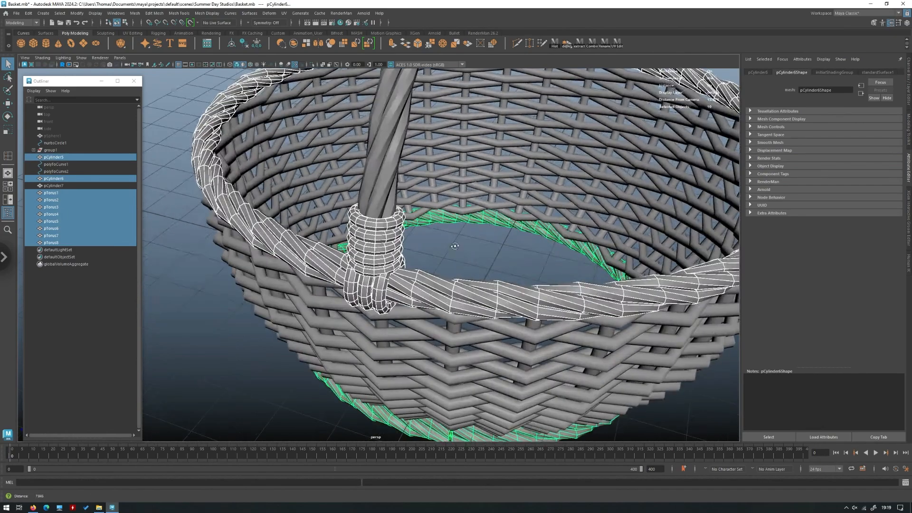
alt+drag(444, 215, 366, 119)
shift+click(365, 115)
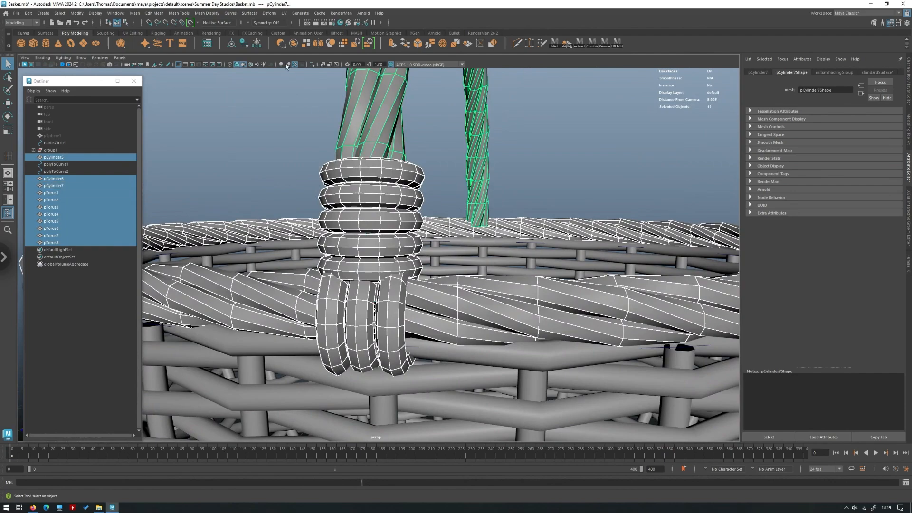
click(207, 13)
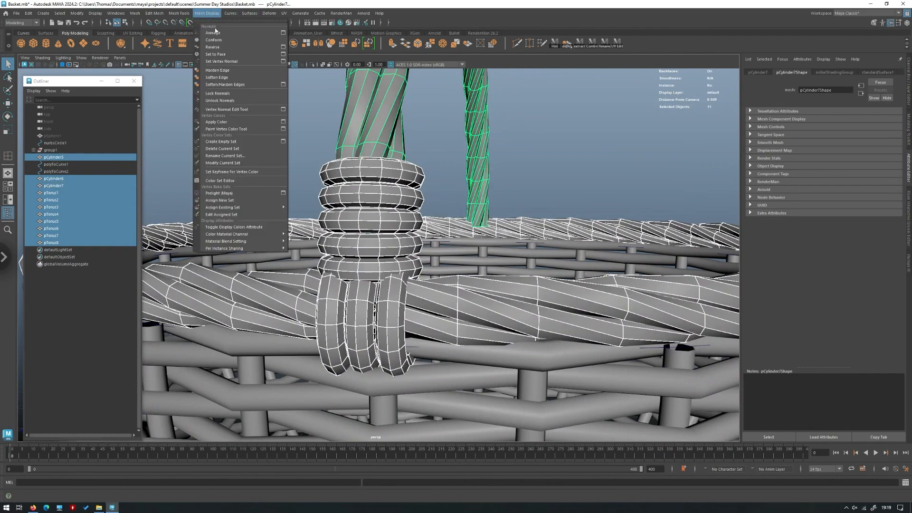
click(243, 76)
click(446, 135)
Step: Try to reshape the outer upright ring by moving one of its vertices with Soft Select, and undo the moves
alt+right_drag(445, 134, 338, 133)
alt+drag(338, 132, 366, 135)
alt+right_drag(365, 134, 148, 142)
alt+drag(451, 167, 363, 245)
alt+right_drag(362, 245, 563, 349)
click(401, 300)
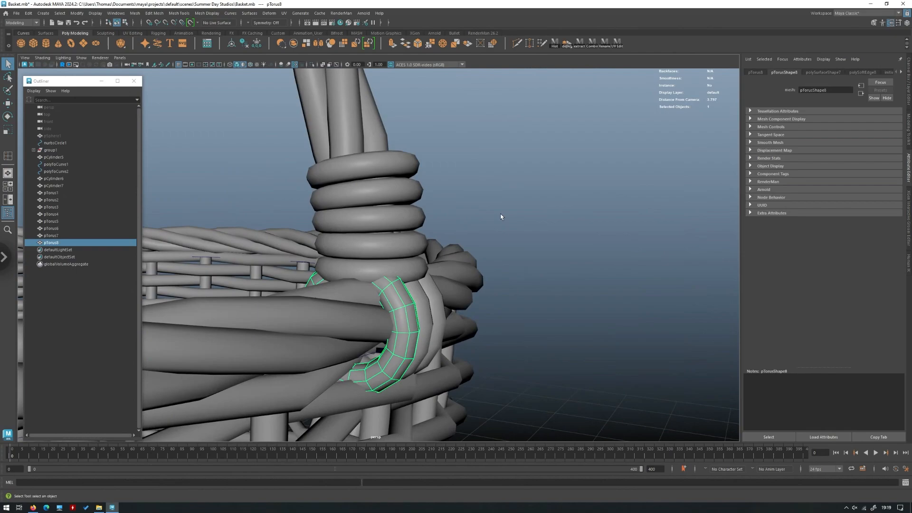
right_click(500, 215)
right_drag(500, 215, 466, 214)
click(412, 314)
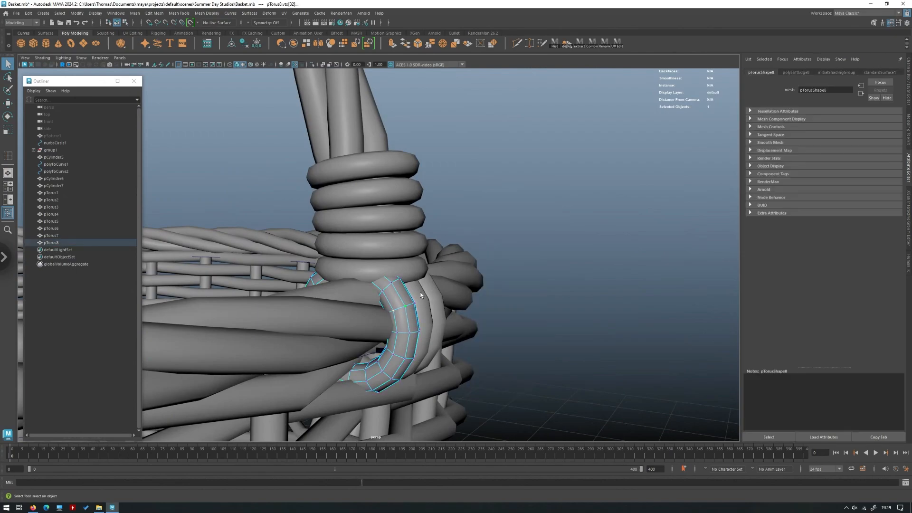
key(b)
drag(349, 309, 475, 290)
key(w)
key(b)
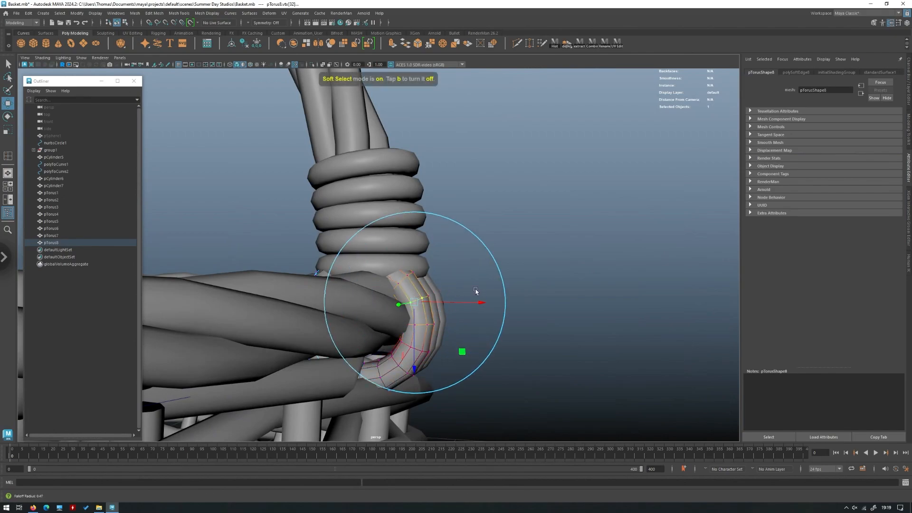
drag(415, 301, 416, 301)
alt+drag(449, 288, 365, 295)
drag(341, 304, 360, 286)
key(ctrl+z)
key(ctrl+z)
right_drag(314, 240, 338, 230)
click(528, 126)
Step: Examine the whole basket from a distance and up close, checking the softened ropes and rings
alt+right_drag(526, 128, 382, 170)
alt+drag(383, 171, 513, 224)
alt+right_drag(579, 226, 508, 248)
alt+drag(508, 247, 413, 234)
alt+right_drag(413, 234, 375, 237)
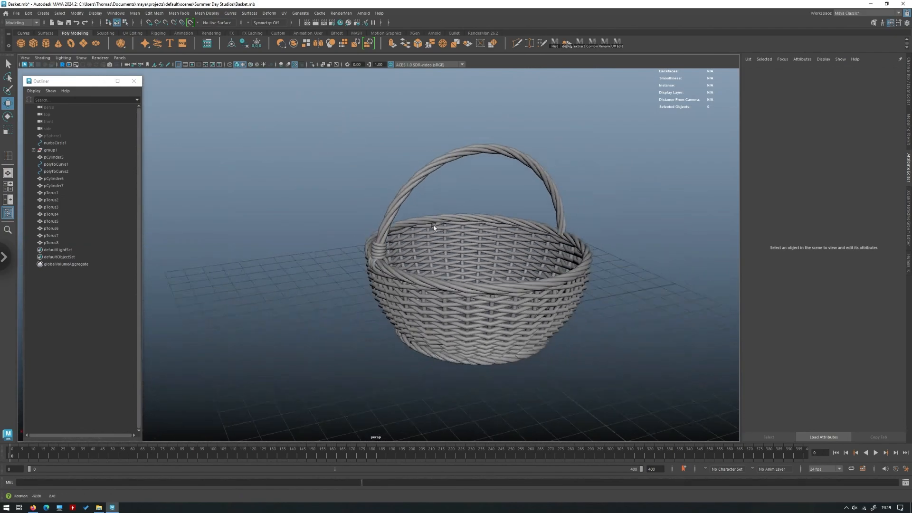
alt+drag(404, 233, 433, 230)
alt+right_drag(380, 252, 458, 278)
alt+drag(364, 321, 423, 276)
Step: Combine the five stacked rings and three upright rings at the handle foot into a single mesh
key(q)
click(391, 280)
shift+click(372, 281)
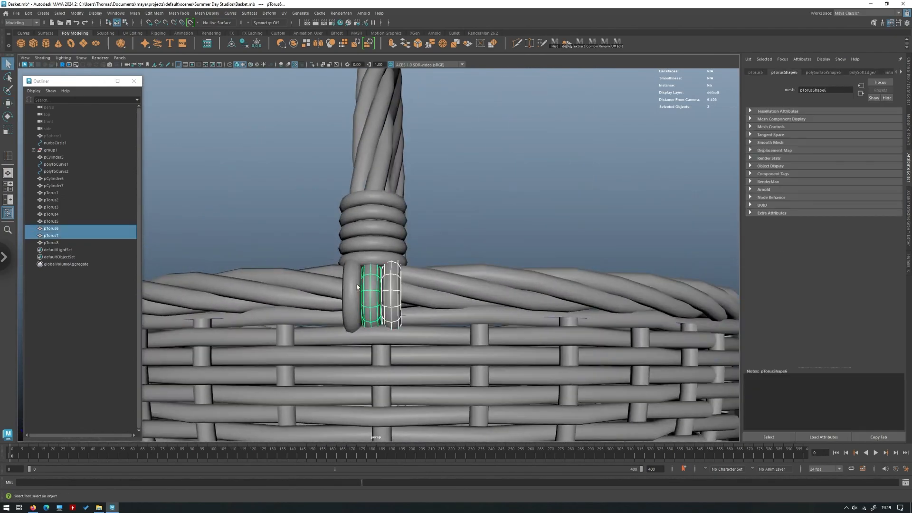
shift+click(355, 281)
shift+click(369, 258)
shift+click(375, 243)
shift+click(377, 213)
shift+click(382, 200)
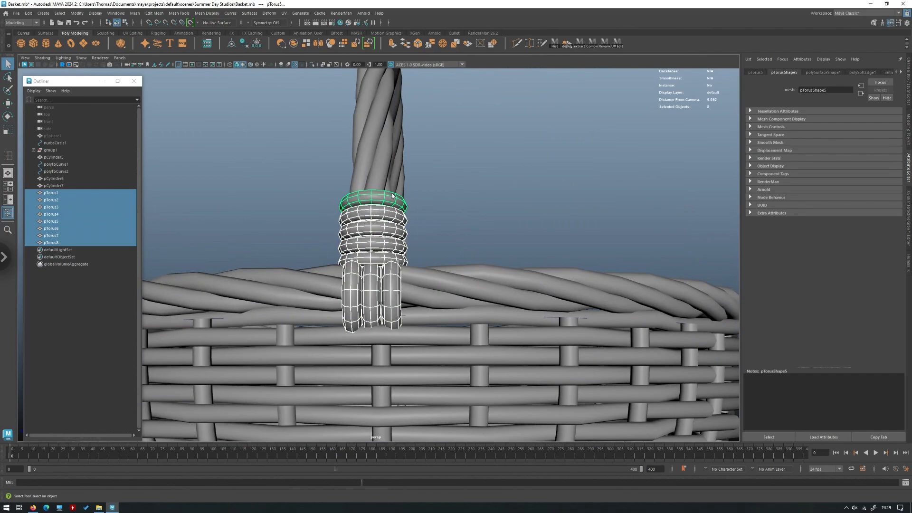
click(393, 190)
key(ctrl+z)
click(135, 12)
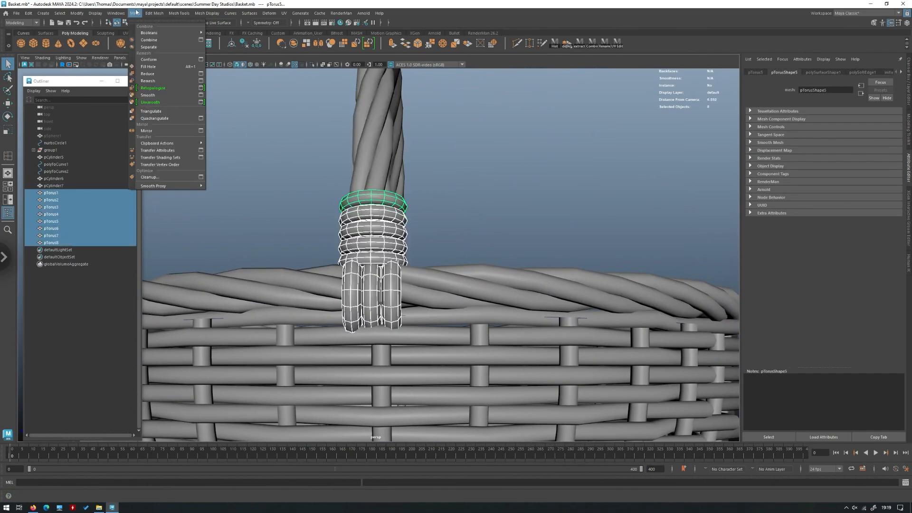
click(155, 42)
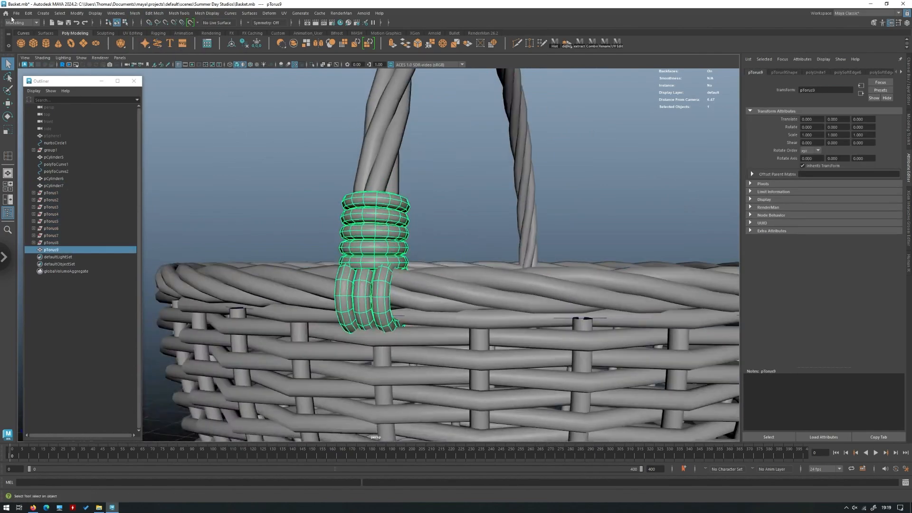
Step: Delete the construction history of all objects in the scene
click(29, 13)
mouse_move(71, 110)
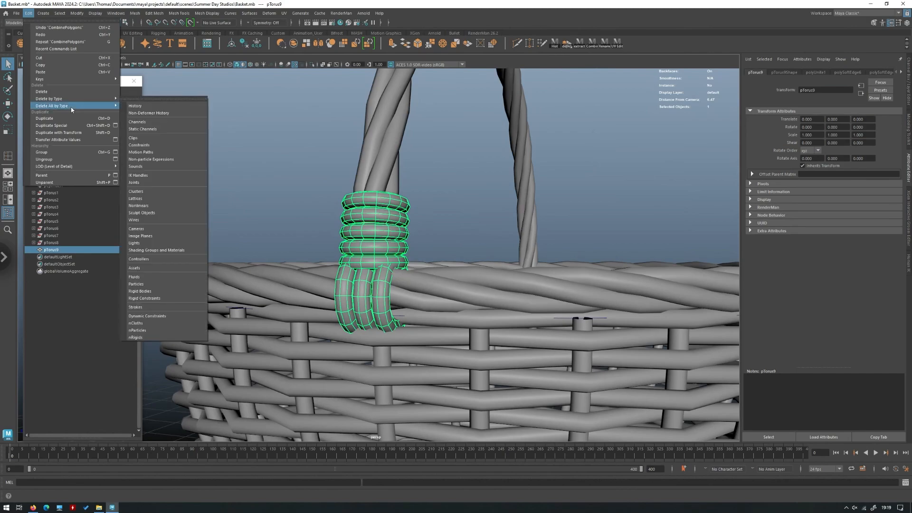
click(142, 107)
scroll(231, 184, down, 6)
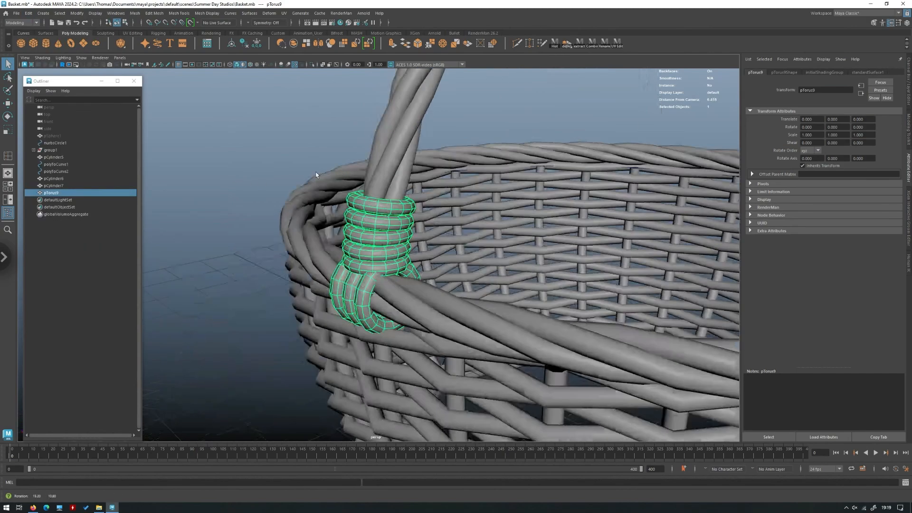
Step: Reset the transformations of the combined ring binding so its pivot sits at the scene origin
alt+drag(231, 185, 347, 200)
key(w)
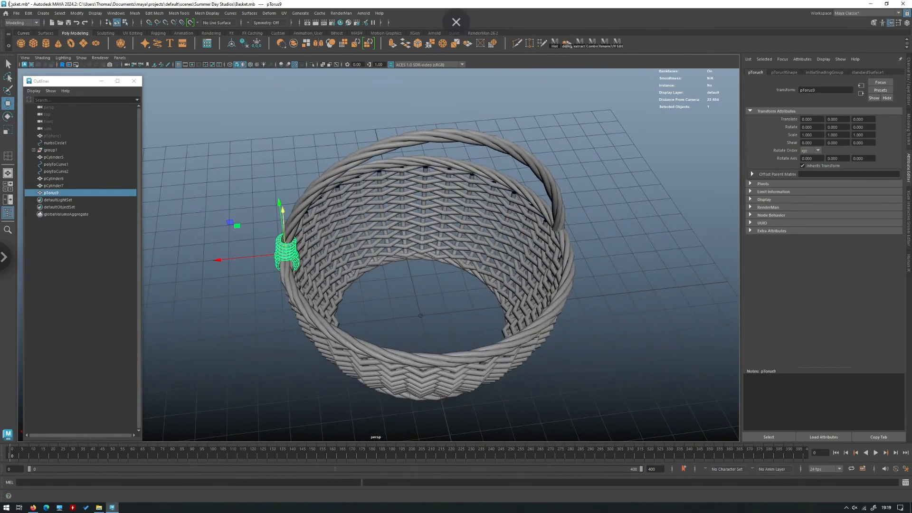
click(81, 13)
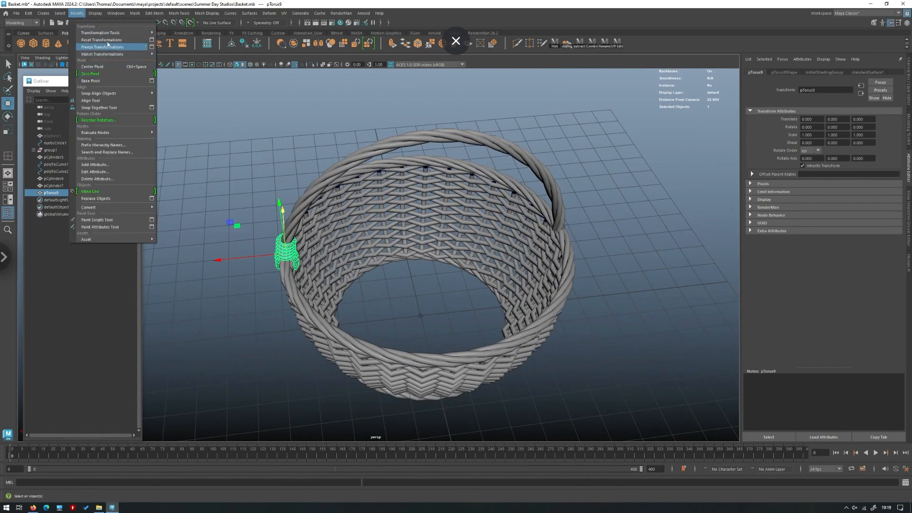
click(90, 41)
Step: Duplicate the ring binding and mirror the copy onto the opposite handle foot with a Scale X of -1
click(909, 84)
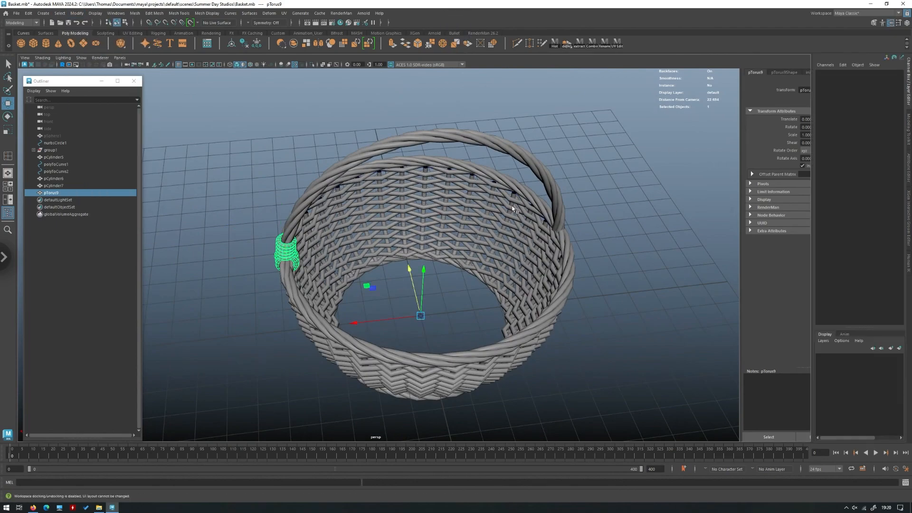
alt+drag(569, 190, 593, 249)
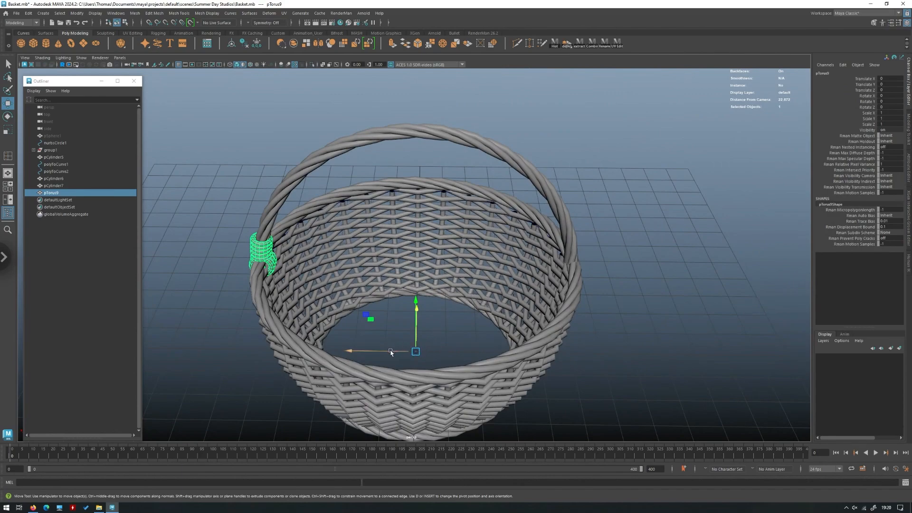
key(ctrl+d)
key(r)
drag(390, 352, 384, 352)
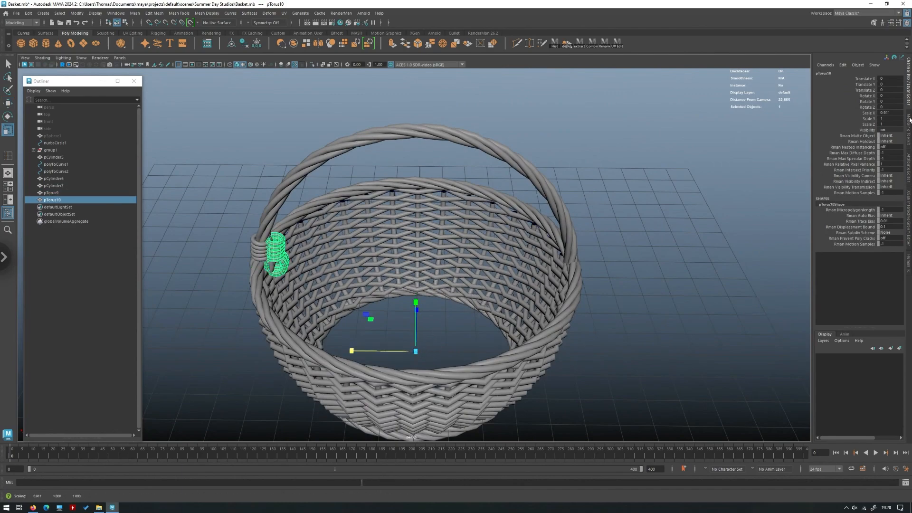
text(-1)
key(Return)
key(w)
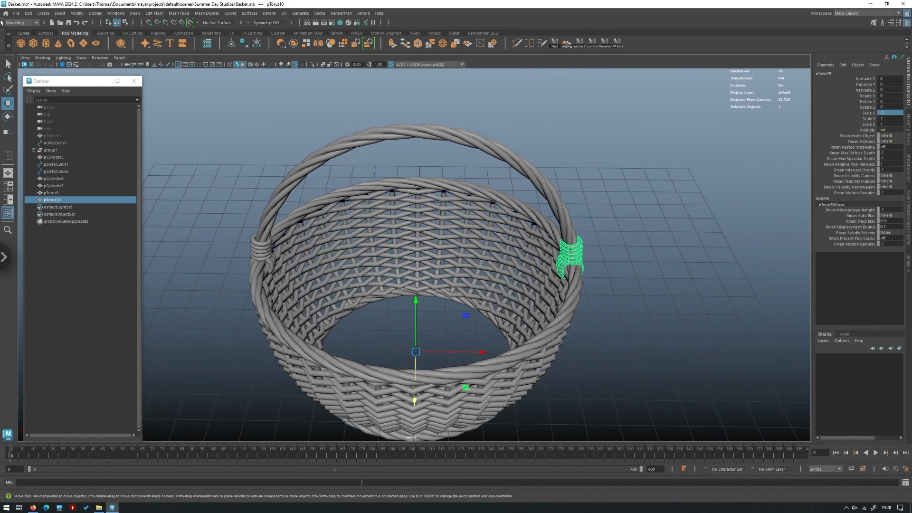
Step: Freeze the transformations of the mirrored ring binding and deselect it
click(75, 15)
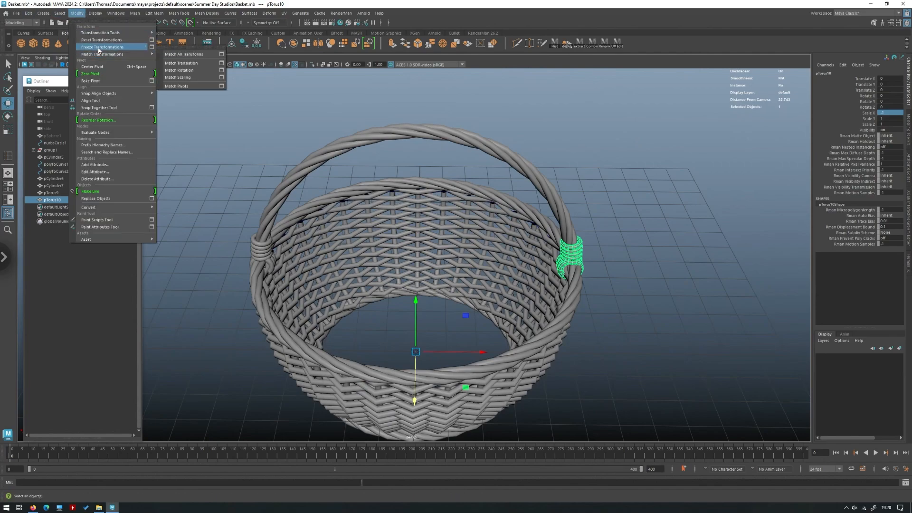
click(99, 47)
click(606, 199)
Step: Examine the basket from the side and above, checking both handle bindings and the open bottom
scroll(604, 200, down, 1)
alt+drag(604, 201, 371, 269)
scroll(419, 232, up, 3)
scroll(431, 283, down, 2)
alt+drag(431, 282, 419, 264)
alt+drag(413, 200, 413, 266)
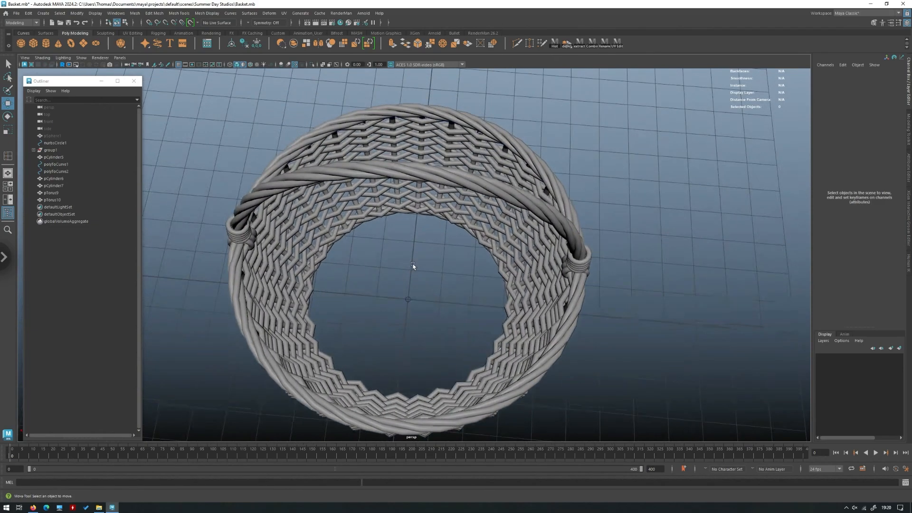
alt+drag(384, 304, 342, 238)
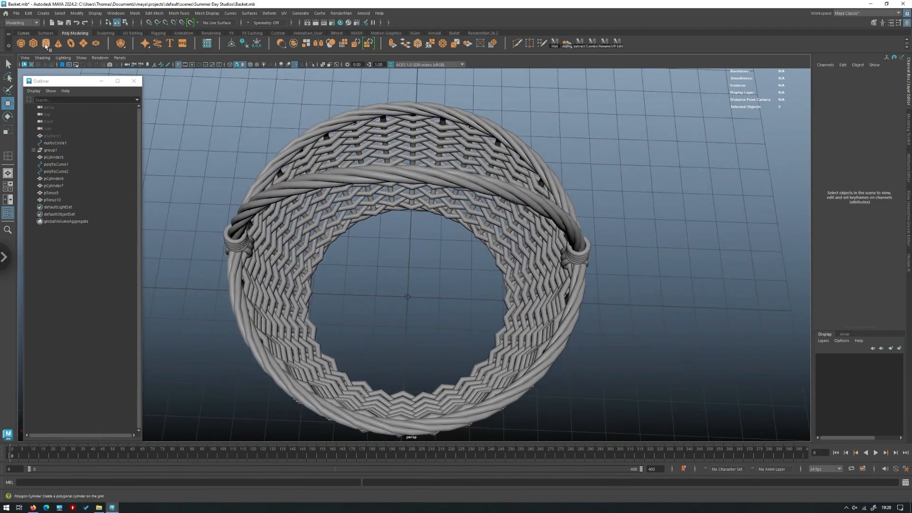
Step: Create a polygon cylinder at the centre of the basket's open bottom and scale it down uniformly to about 0.08
click(45, 46)
key(f)
alt+right_drag(459, 279, 470, 235)
key(r)
drag(416, 246, 343, 256)
key(f)
alt+right_drag(503, 243, 507, 229)
key(4)
alt+drag(543, 232, 557, 236)
mouse_move(522, 233)
middle_down()
mouse_move(476, 233)
mouse_move(520, 235)
middle_up()
key(5)
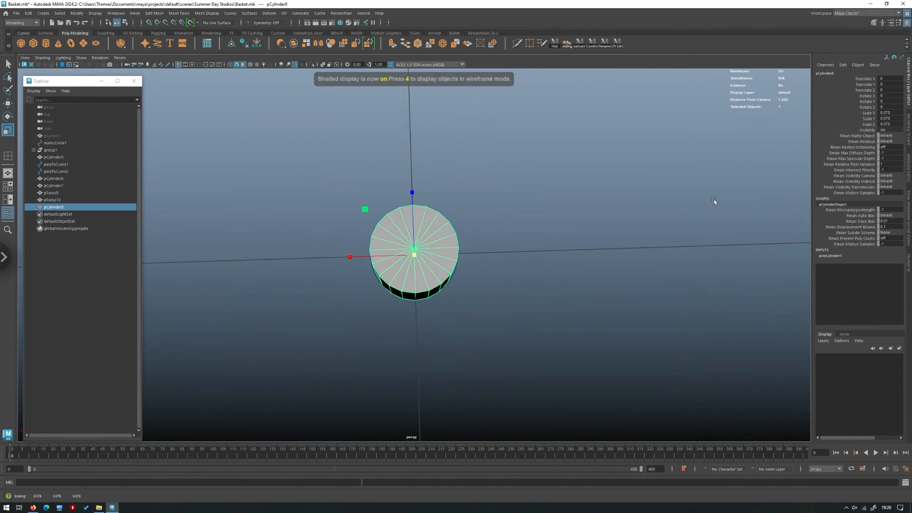
Step: Set the small cylinder's axis subdivisions to 8
click(906, 155)
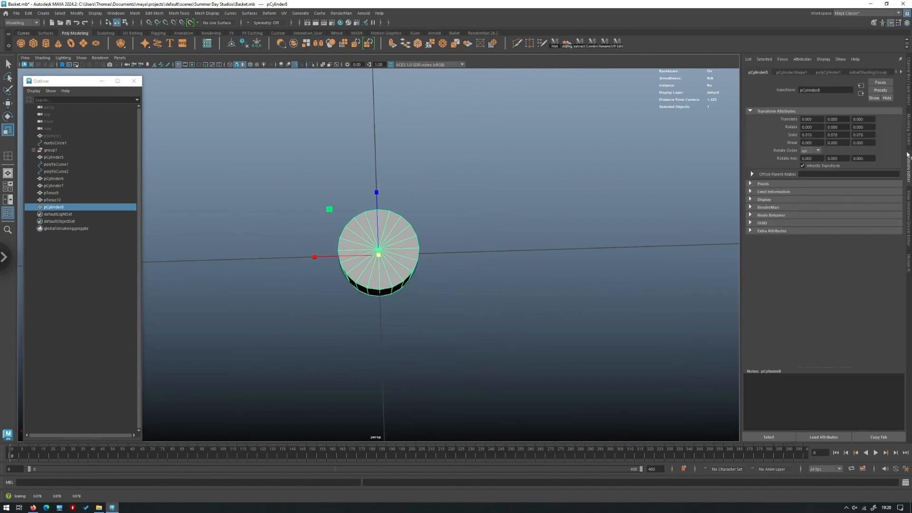
click(827, 72)
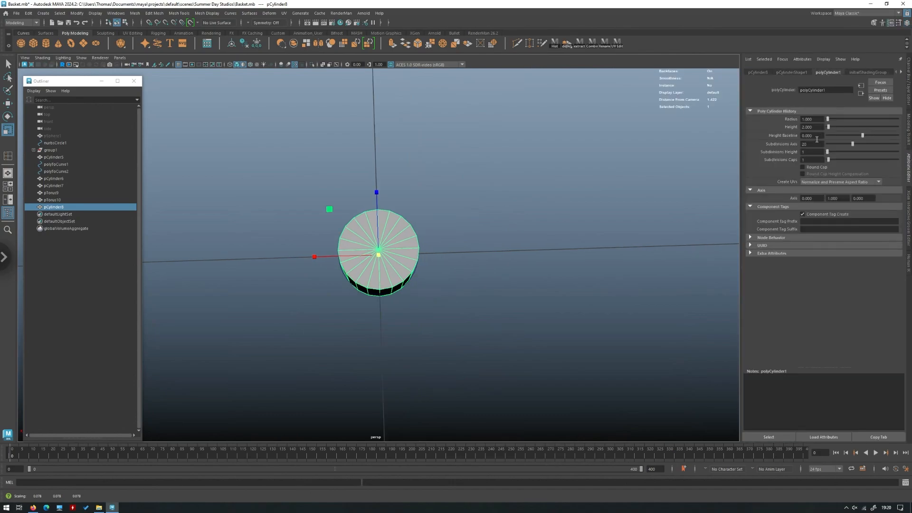
text(15)
key(Return)
text(8)
key(Return)
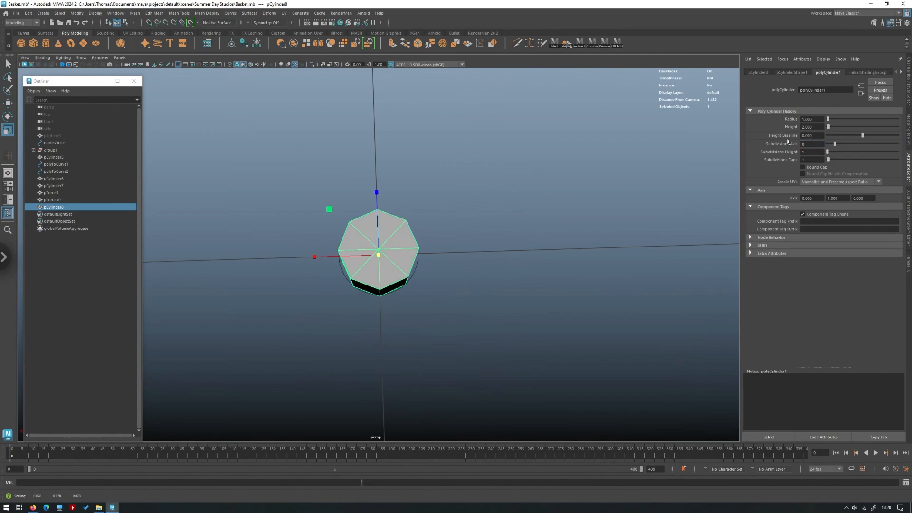
Step: Lay the small cylinder on its side and stretch it lengthwise into a thin rod spanning the basket's bottom opening
scroll(499, 256, down, 8)
alt+drag(266, 209, 341, 213)
scroll(445, 276, up, 5)
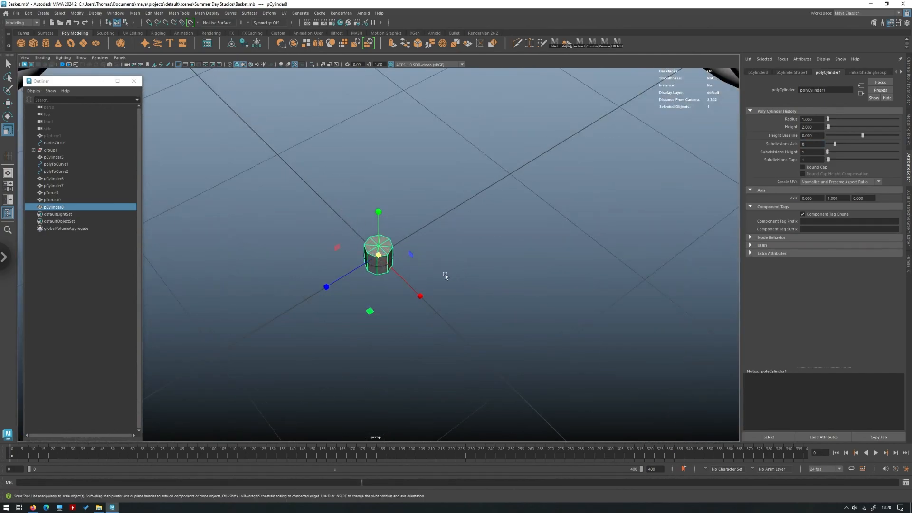
alt+drag(379, 256, 415, 240)
key(e)
key(r)
middle_drag(452, 236, 515, 224)
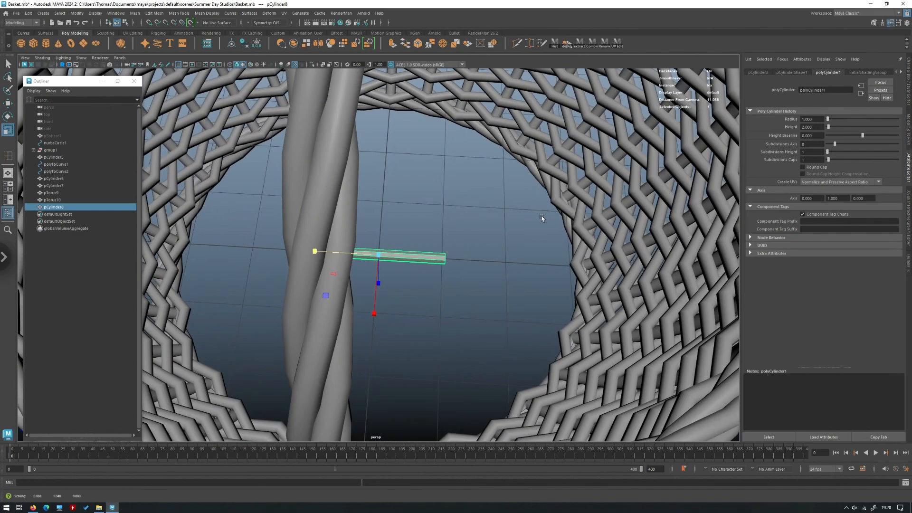
alt+drag(543, 221, 560, 226)
middle_drag(560, 225, 417, 221)
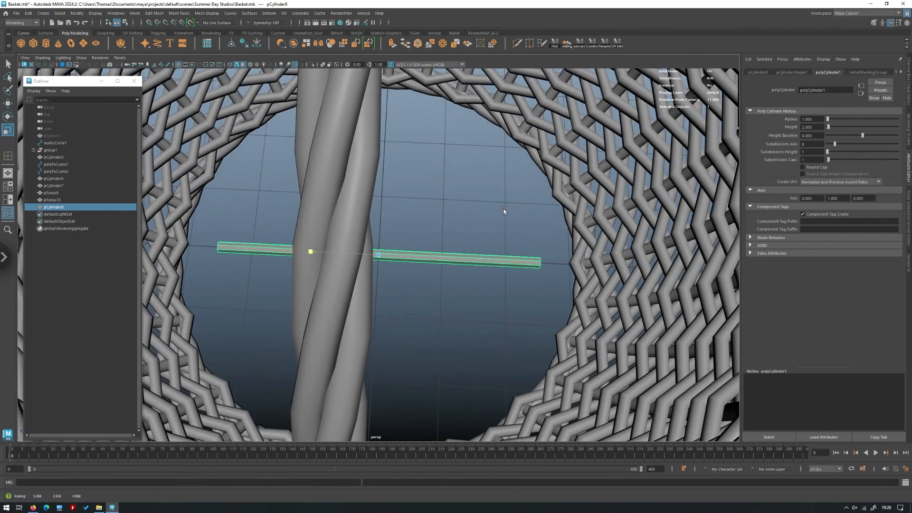
middle_drag(504, 211, 493, 212)
alt+drag(542, 218, 545, 119)
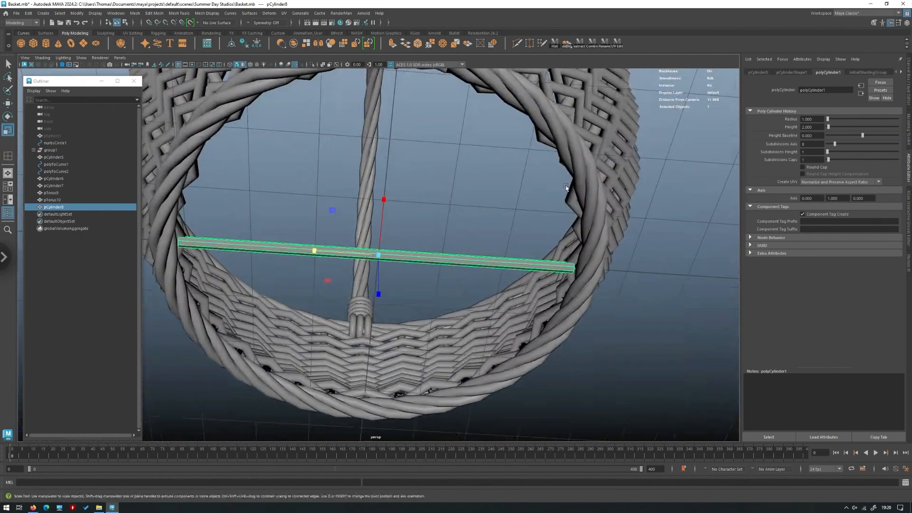
alt+drag(546, 202, 561, 189)
middle_drag(562, 188, 561, 188)
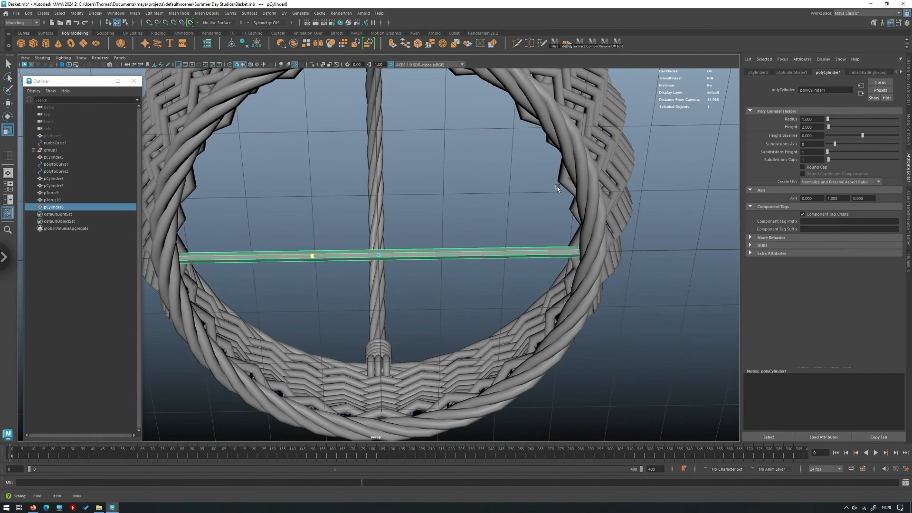
alt+drag(558, 189, 397, 198)
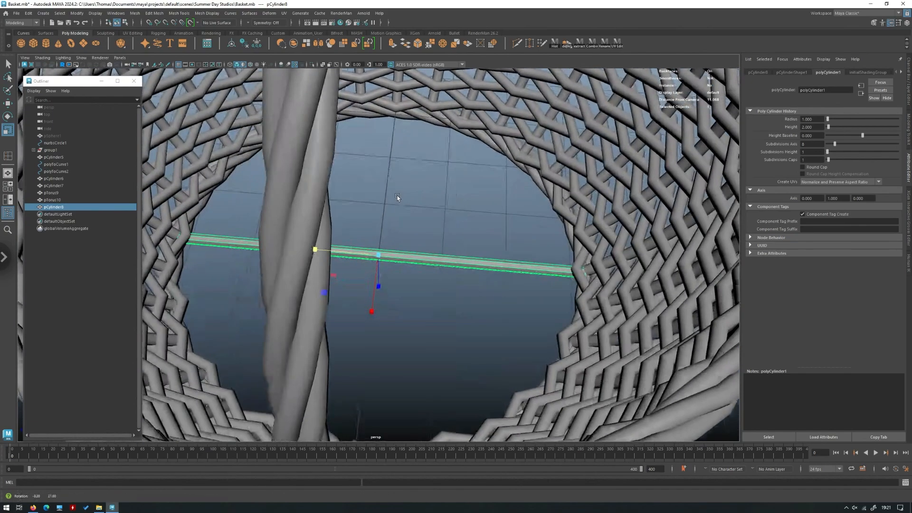
Step: Delete the rod's end-cap faces so both ends are open, and return to object selection
key(w)
right_drag(397, 197, 397, 216)
drag(678, 334, 133, 158)
click(465, 220)
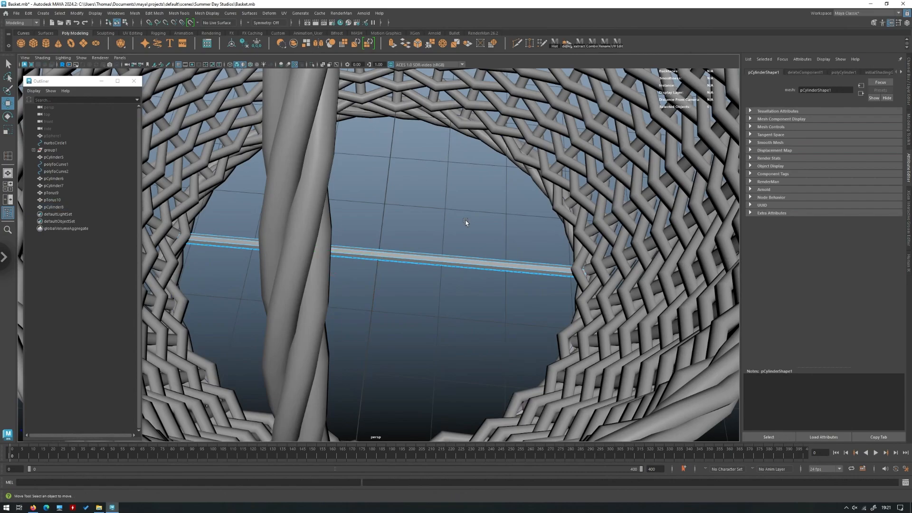
right_drag(466, 220, 508, 200)
scroll(508, 200, down, 3)
Step: Soften the rod's edges and deselect it
alt+drag(551, 209, 428, 216)
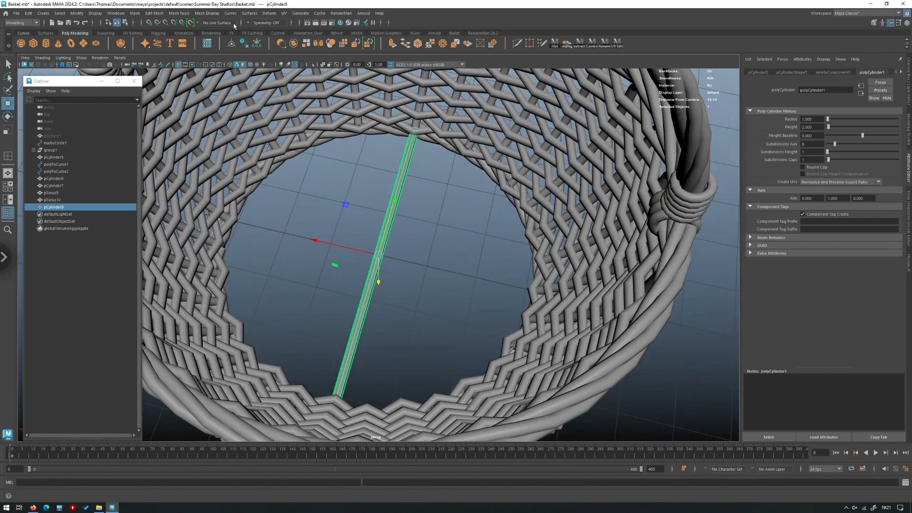
click(215, 14)
click(236, 82)
click(396, 176)
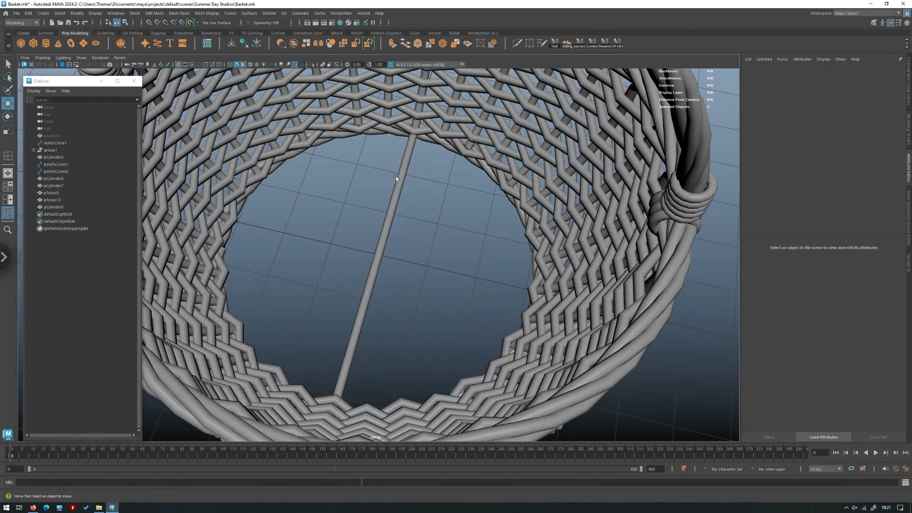
Step: Duplicate the rod and offset the copy sideways so it lies directly beside the original
alt+drag(398, 177, 421, 213)
scroll(422, 213, up, 2)
drag(367, 228, 367, 228)
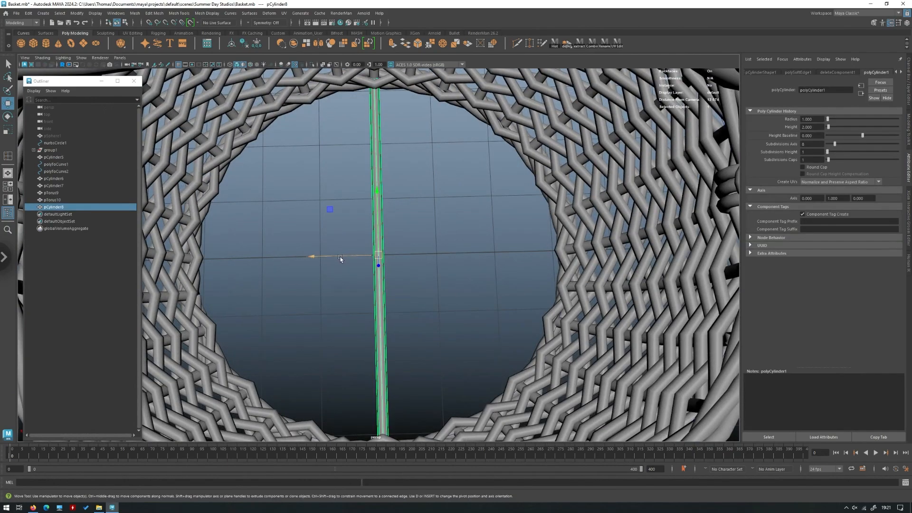
shift+drag(337, 257, 349, 257)
click(435, 230)
alt+drag(434, 231, 430, 247)
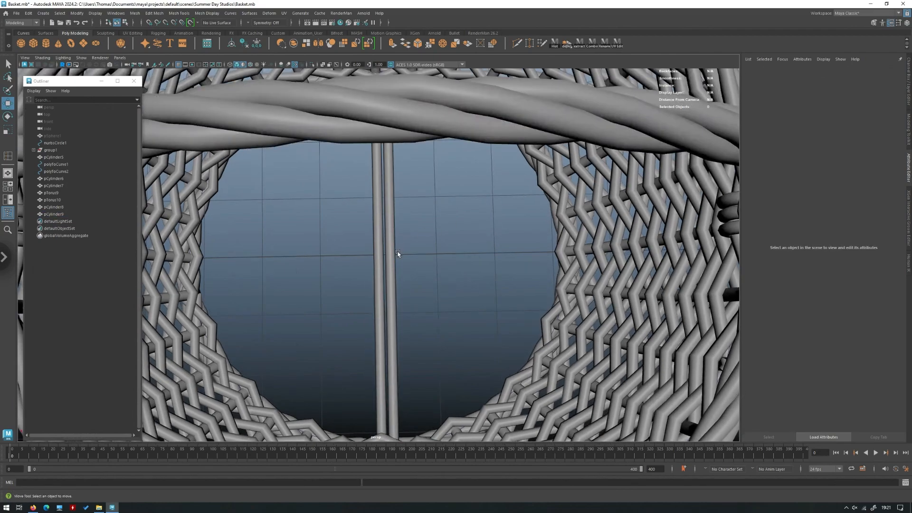
Step: Duplicate the rods repeatedly with the same sideways offset until one half of the basket's bottom is filled
click(392, 254)
mouse_move(373, 255)
mouse_down()
mouse_move(365, 257)
mouse_move(374, 257)
mouse_up()
key(ctrl+d)
key(shift+d)
key(shift+d)
key(shift+d)
key(shift+d)
key(shift+d)
key(shift+d)
key(shift+d)
key(shift+d)
key(shift+d)
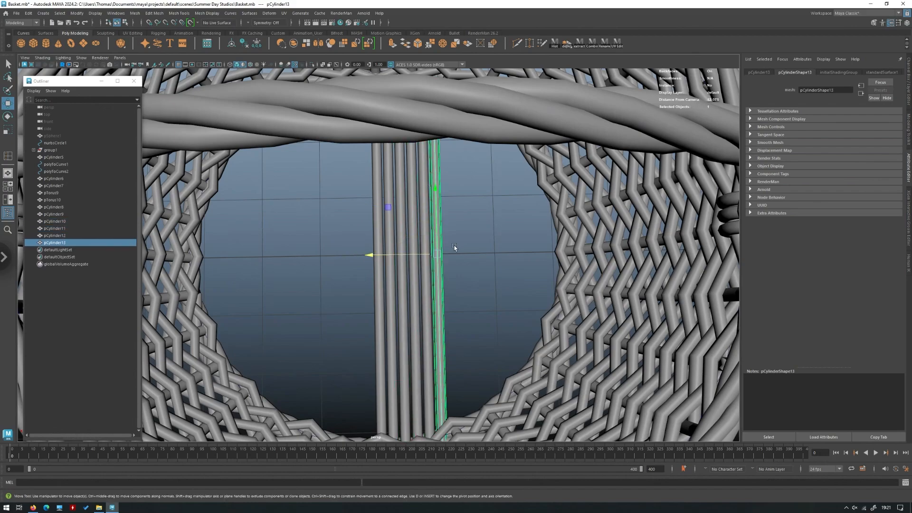
key(shift+d)
key(shift+d)
key(shift+d)
key(shift+d)
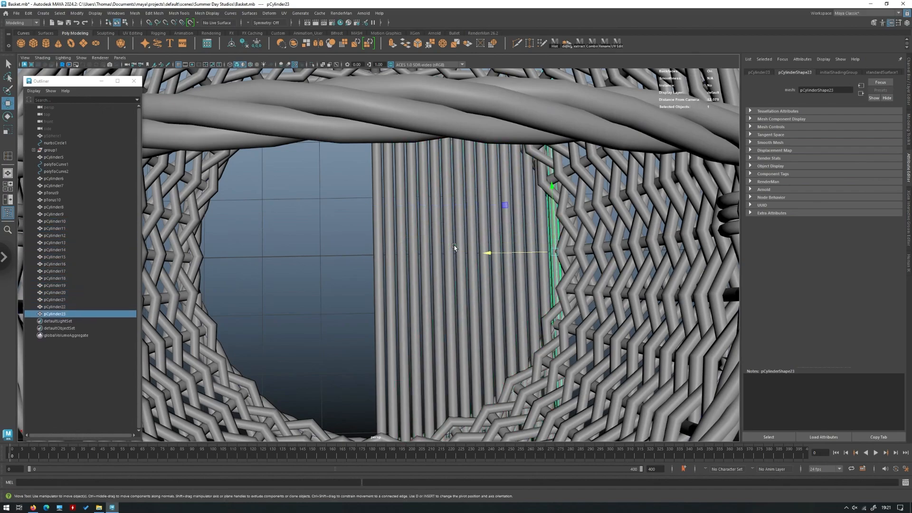
Step: Duplicate the original centre rod and move the copy beside it on the still open half of the bottom
click(378, 252)
alt+middle_drag(345, 256, 374, 247)
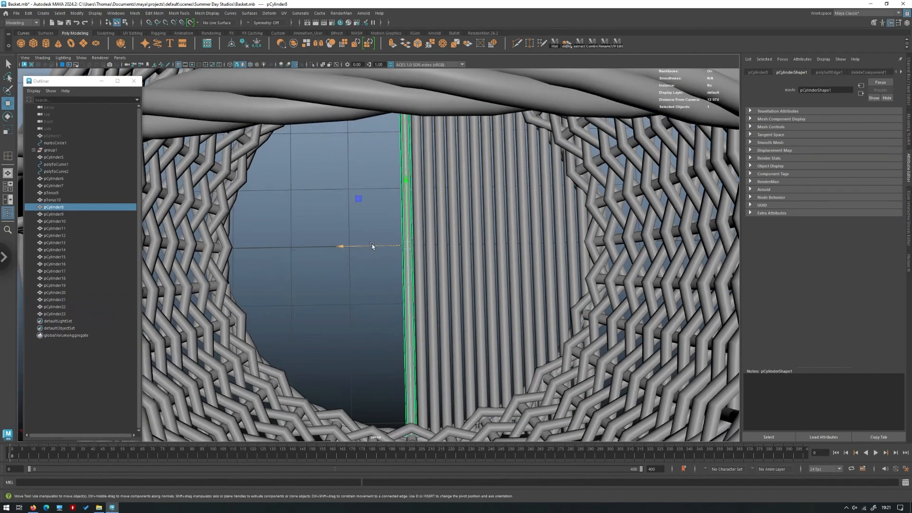
key(ctrl+d)
drag(367, 246, 360, 246)
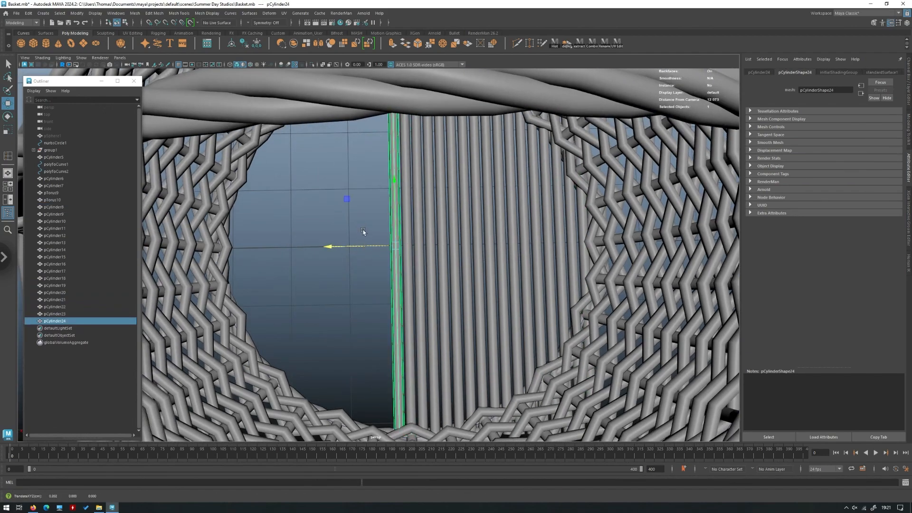
Step: Repeat the duplication with the same offset until the rods cover the other half of the bottom, and deselect
key(shift+d)
key(shift+d)
key(shift+d)
key(shift+d)
key(shift+d)
key(shift+d)
key(shift+d)
key(shift+d)
key(shift+d)
key(shift+d)
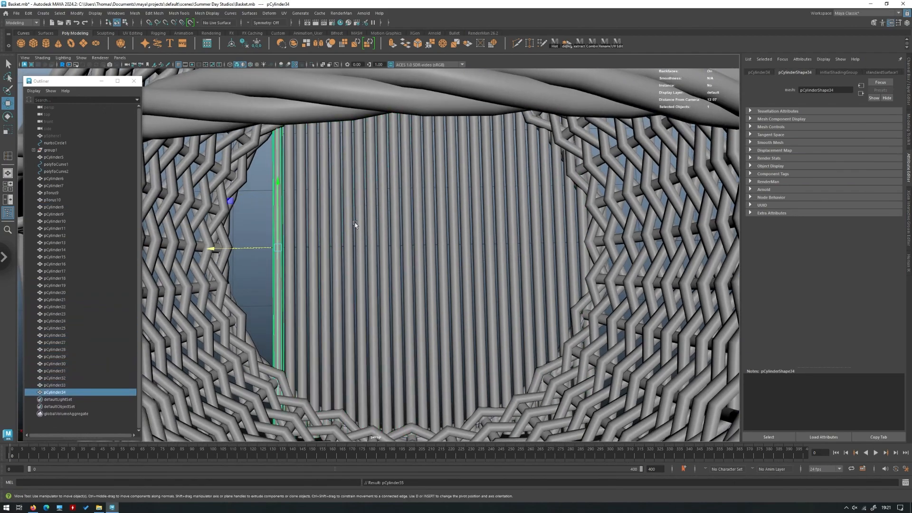
key(shift+d)
key(shift+d)
key(shift+d)
key(shift+d)
alt+right_drag(584, 246, 536, 285)
alt+drag(537, 284, 584, 235)
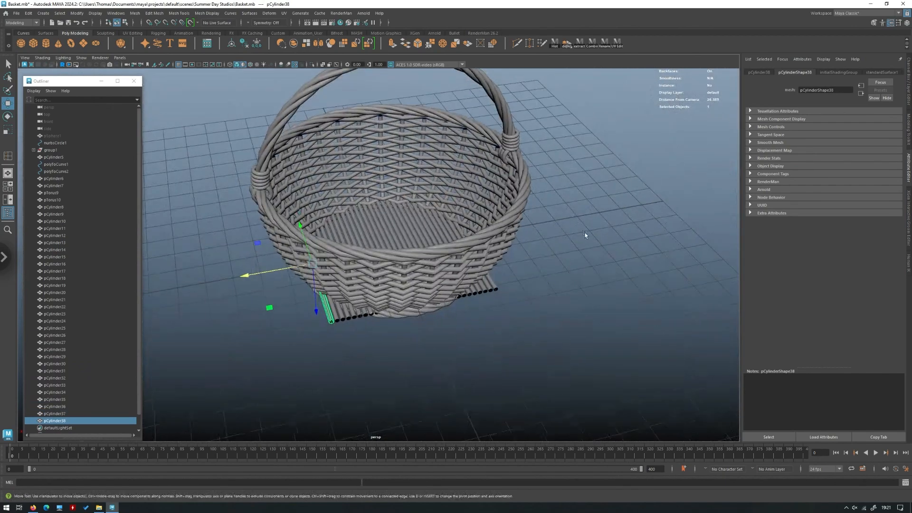
click(584, 235)
Step: Duplicate one rod near the middle of the bottom and hide the copy as a spare
alt+drag(529, 291, 363, 304)
alt+drag(322, 247, 391, 280)
click(390, 280)
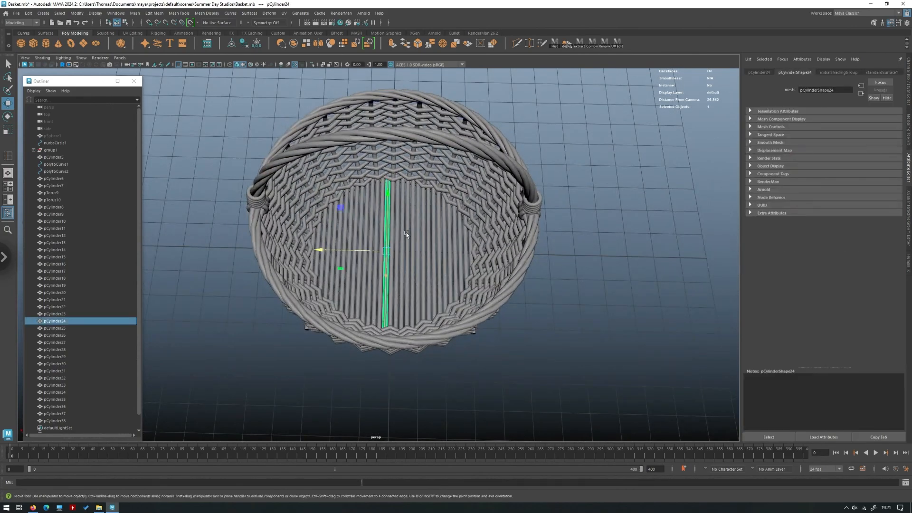
alt+drag(406, 235, 403, 266)
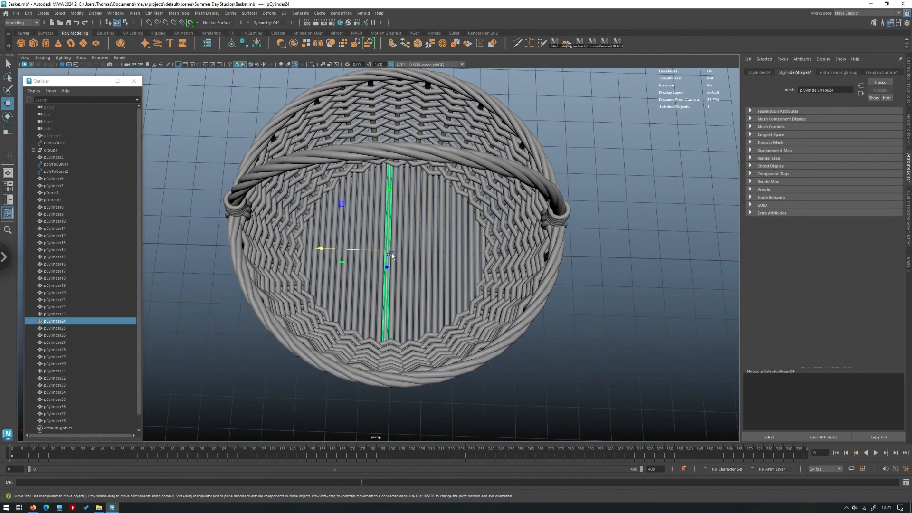
click(371, 230)
scroll(370, 230, up, 3)
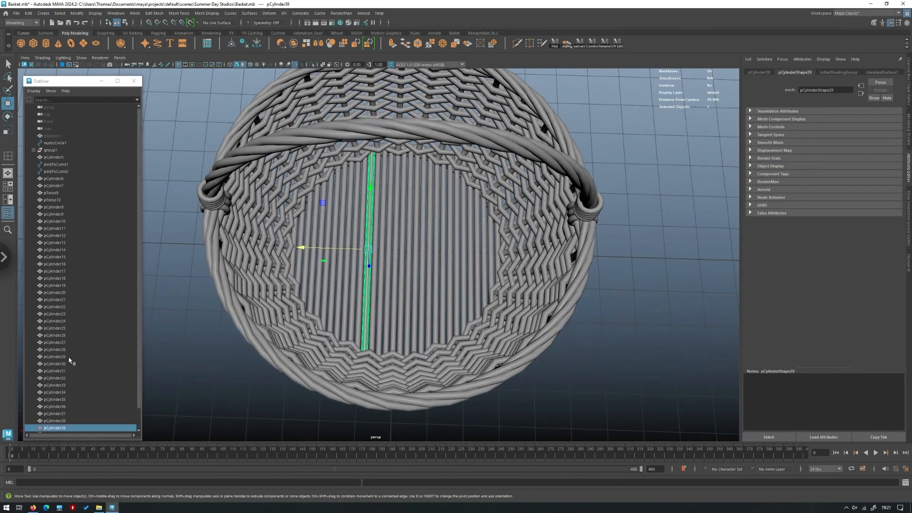
alt+drag(420, 277, 432, 240)
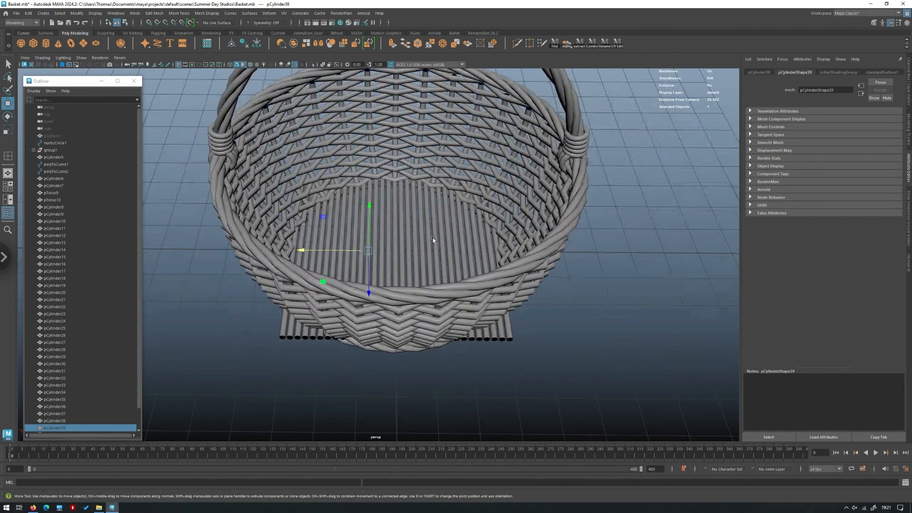
Step: Combine all visible bottom rods, pCylinder8 to pCylinder38, into one mesh and delete the history of all objects
click(61, 421)
shift+click(53, 207)
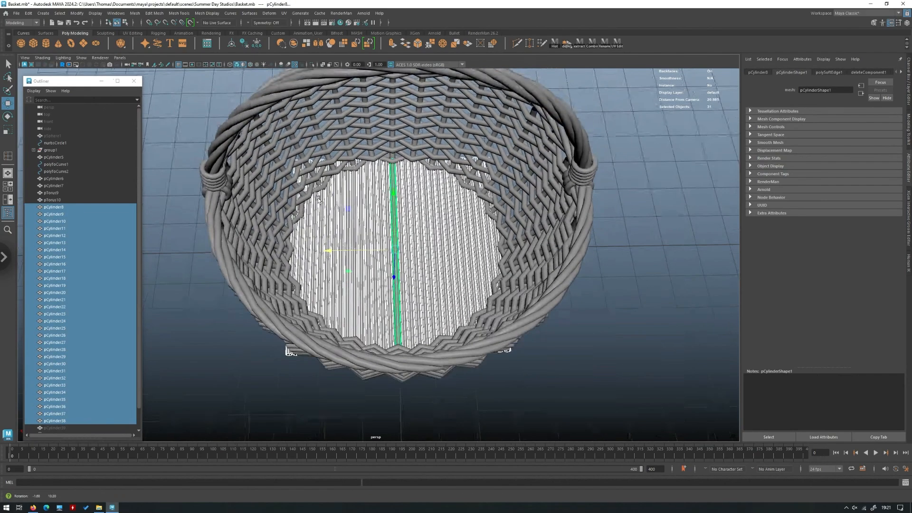
click(77, 13)
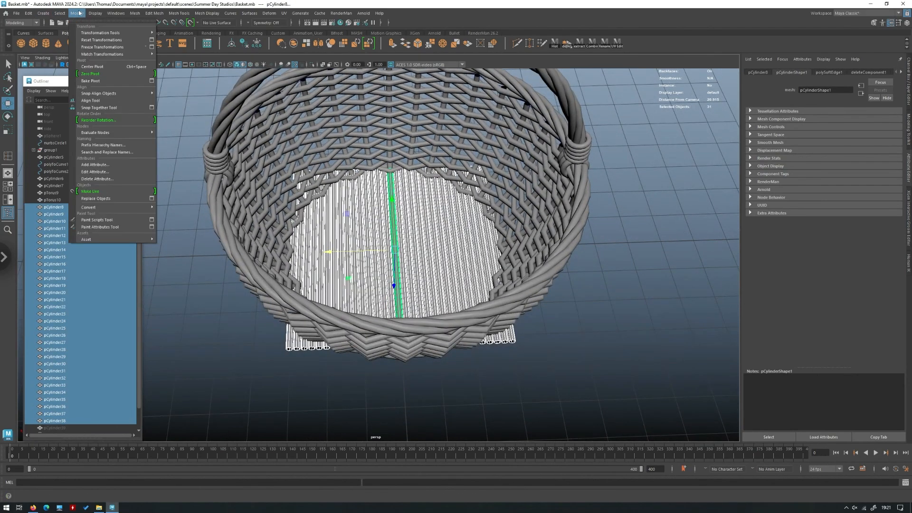
click(71, 13)
click(135, 13)
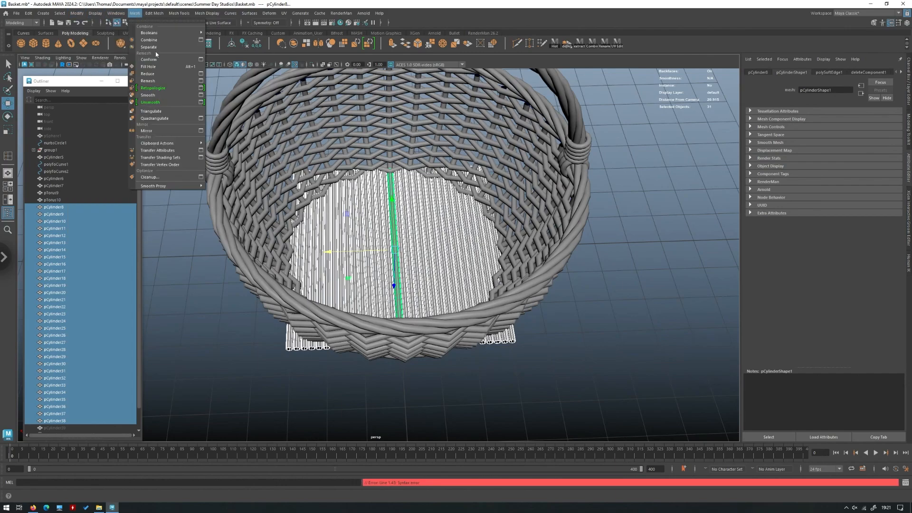
click(146, 41)
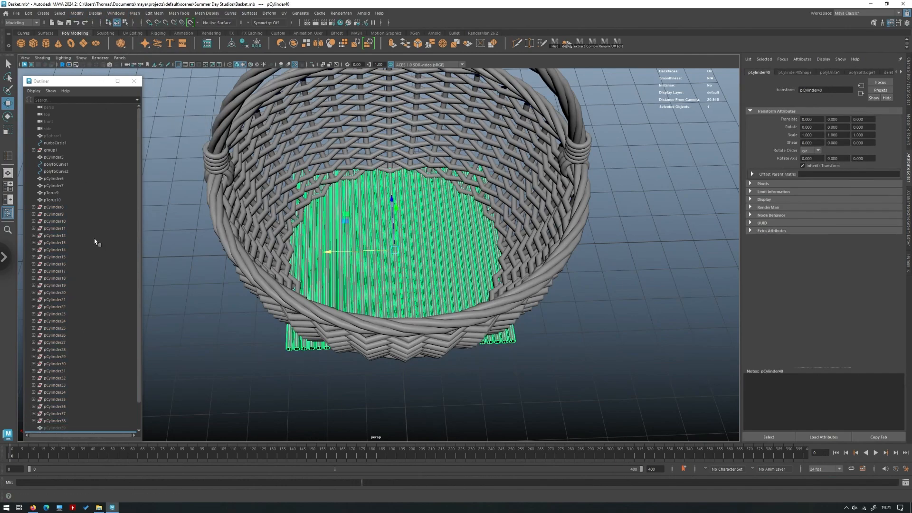
click(29, 14)
mouse_move(85, 106)
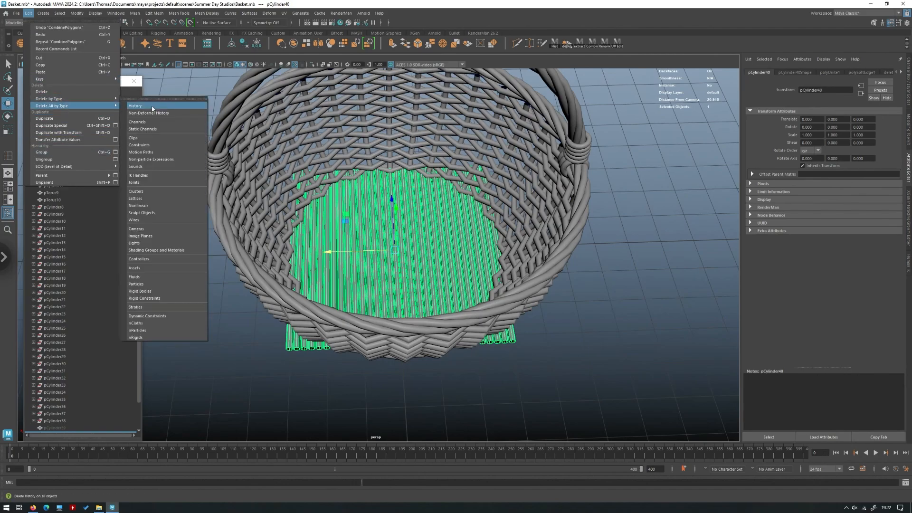
click(152, 109)
Step: In the wireframe top view, slice the combined rods with Multi-Cut along a diagonal across one protruding corner
alt+drag(346, 145, 346, 153)
key(space)
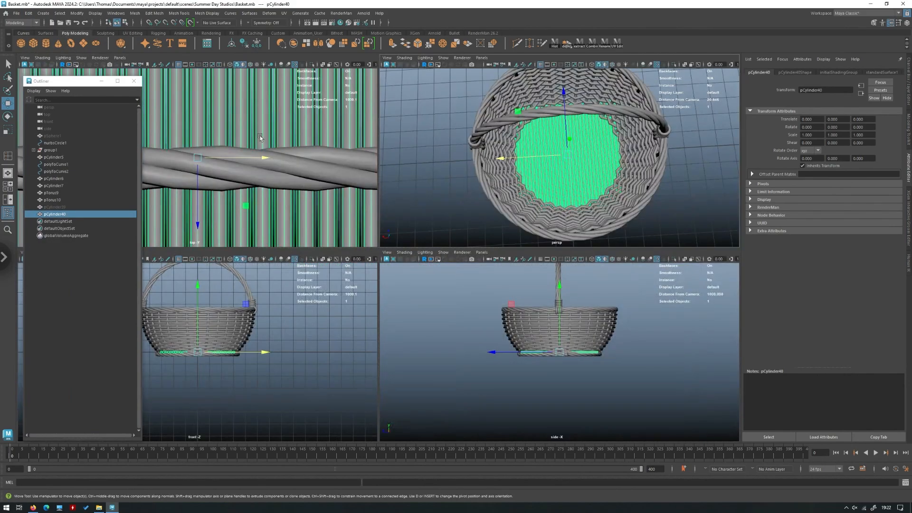
key(space)
alt+right_drag(335, 147, 429, 140)
alt+middle_drag(479, 170, 480, 195)
alt+right_drag(480, 195, 405, 203)
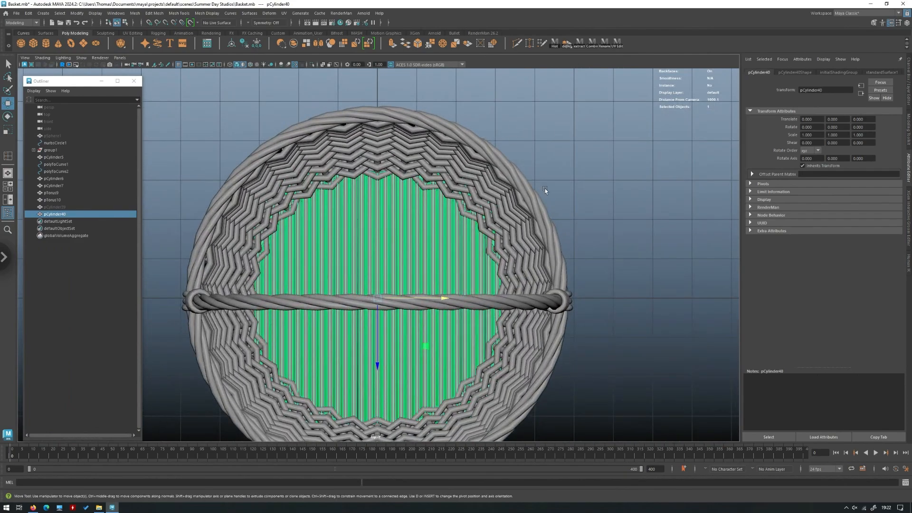
scroll(545, 188, up, 2)
shift+right_drag(456, 133, 399, 133)
key(4)
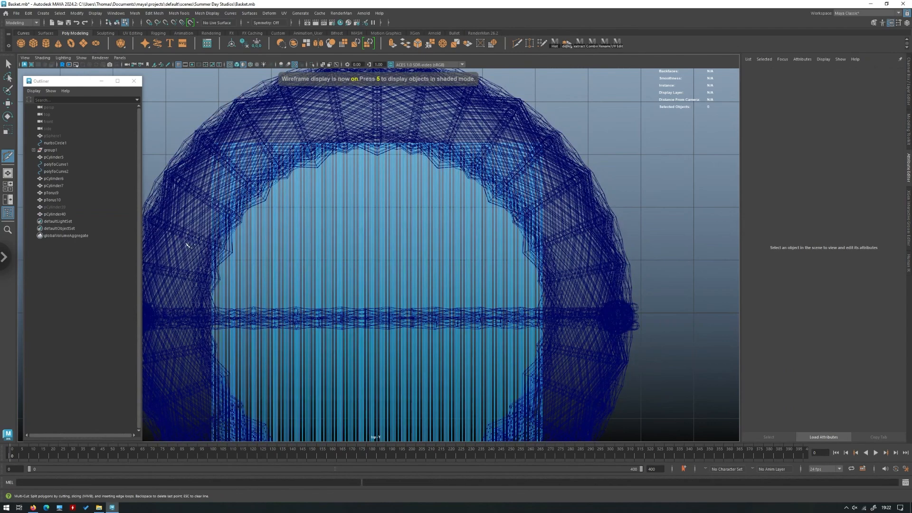
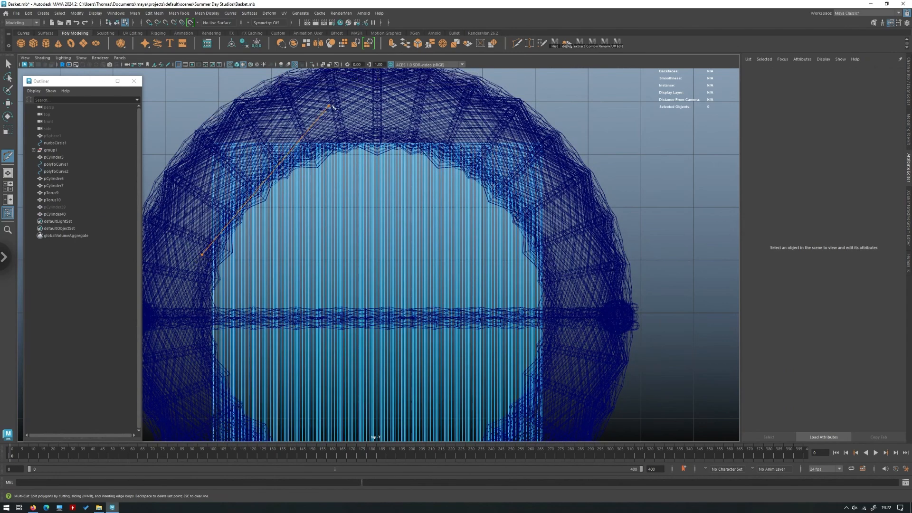
key(w)
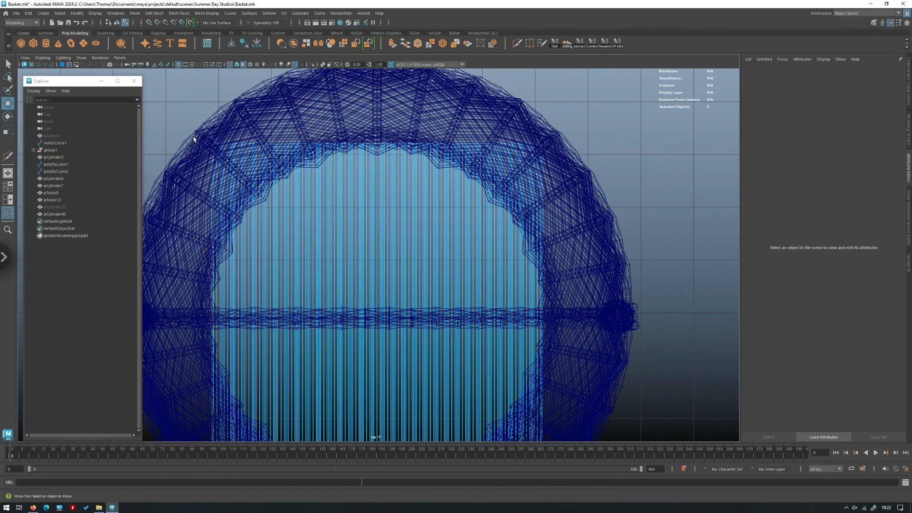
Step: Select the rod faces outside the diagonal slice and delete them to trim off the corner
key(ctrl+z)
key(ctrl+z)
right_drag(169, 90, 174, 144)
drag(283, 148, 283, 149)
key(Delete)
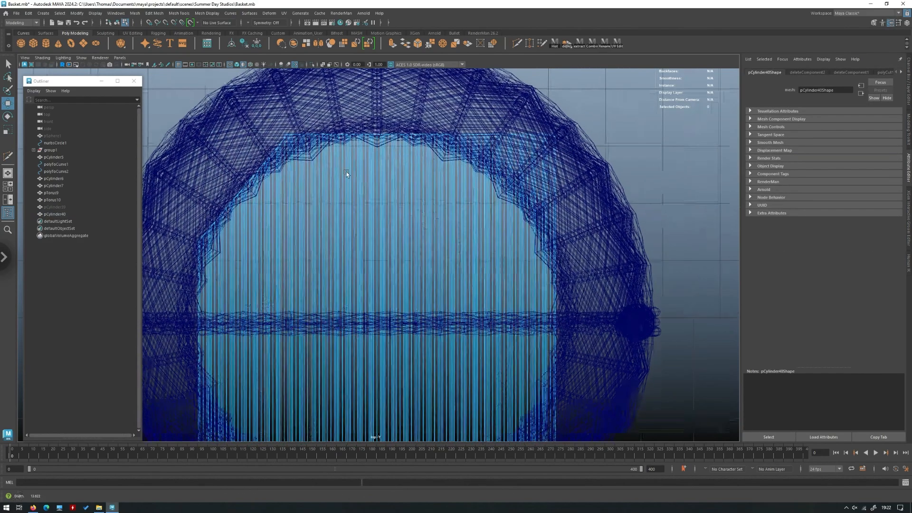
Step: Delete the leftover rod faces at the end of the diagonal cut
scroll(346, 171, up, 5)
scroll(332, 176, down, 2)
scroll(298, 151, up, 2)
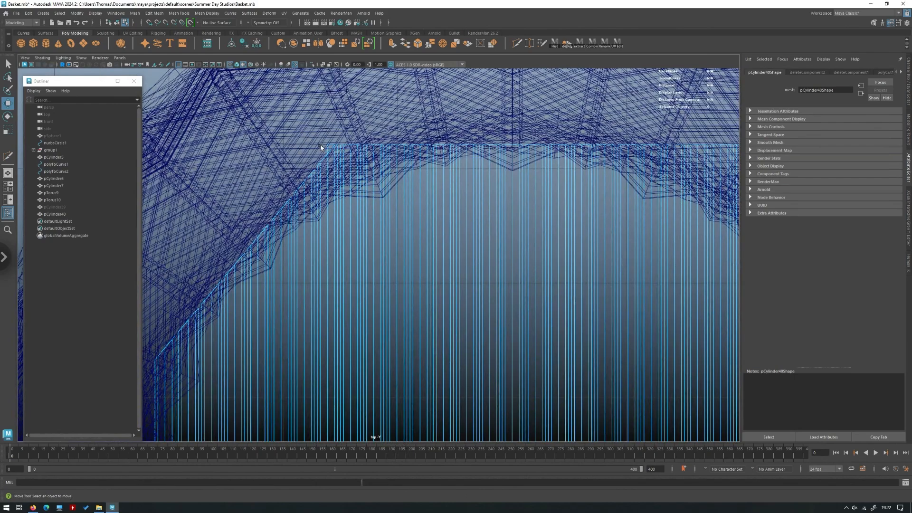
drag(331, 150, 330, 149)
key(Delete)
scroll(341, 138, down, 6)
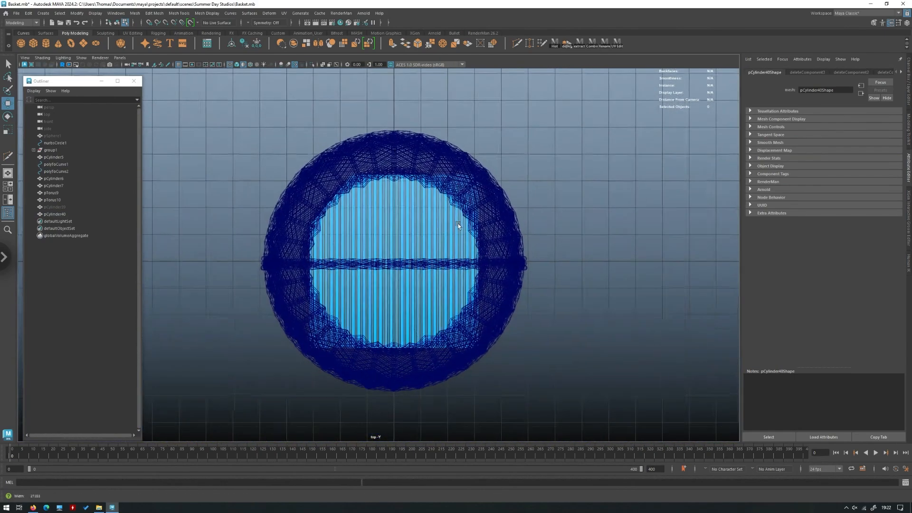
Step: Slice the combined bottom rods with Multi-Cut along a diagonal across the front-right corner in the top view
shift+right_drag(579, 188, 596, 171)
shift+right_drag(597, 163, 557, 162)
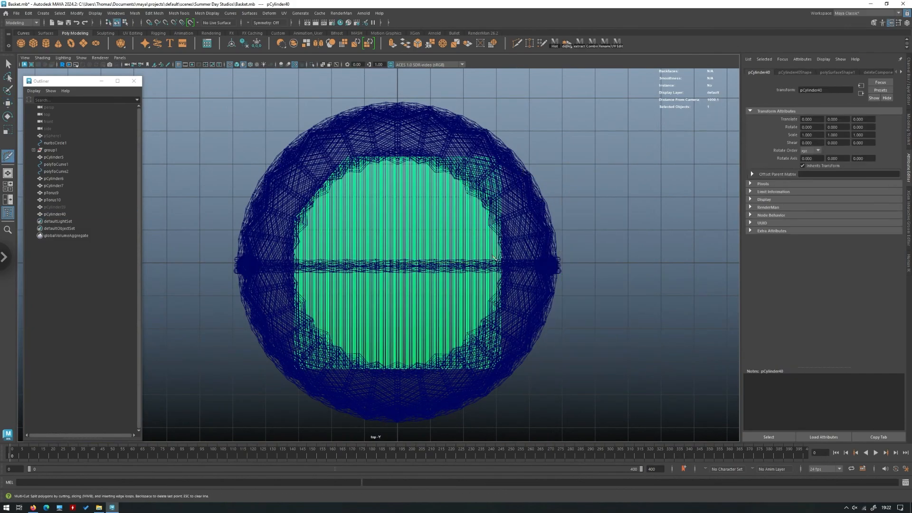
alt+middle_drag(529, 362, 499, 281)
scroll(456, 321, up, 4)
scroll(449, 372, up, 1)
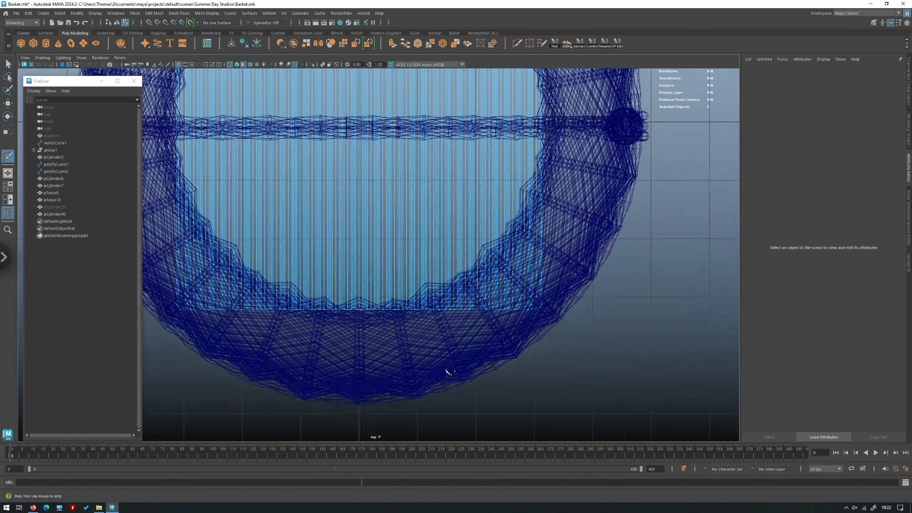
alt+middle_drag(447, 371, 415, 354)
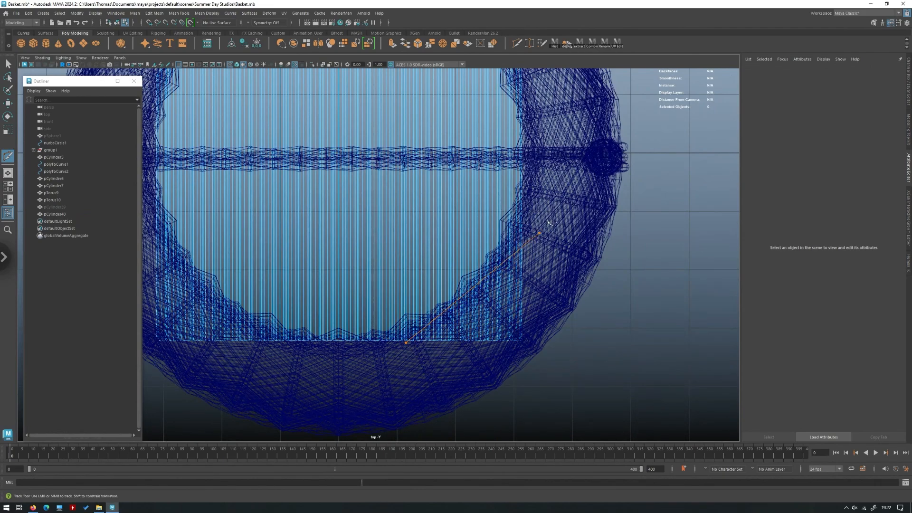
key(w)
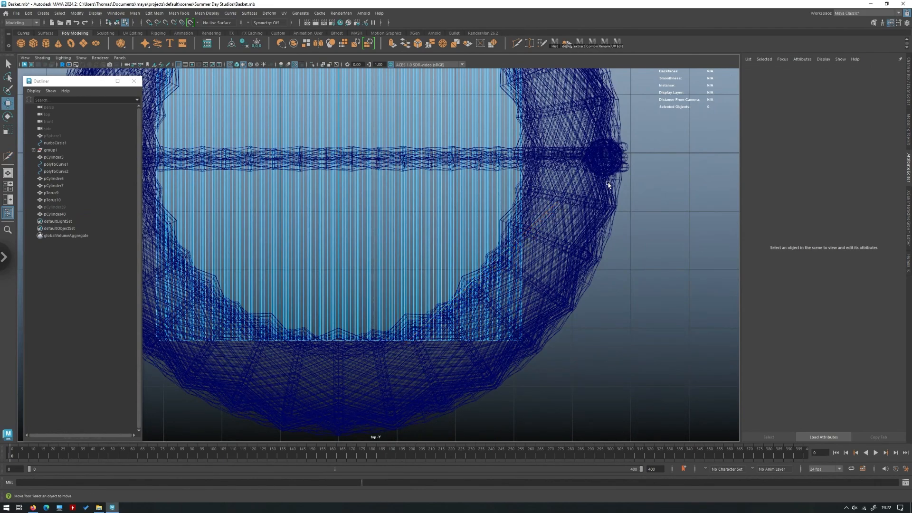
Step: Select only the rod faces outside the front-right diagonal cut and delete them
drag(624, 398, 401, 335)
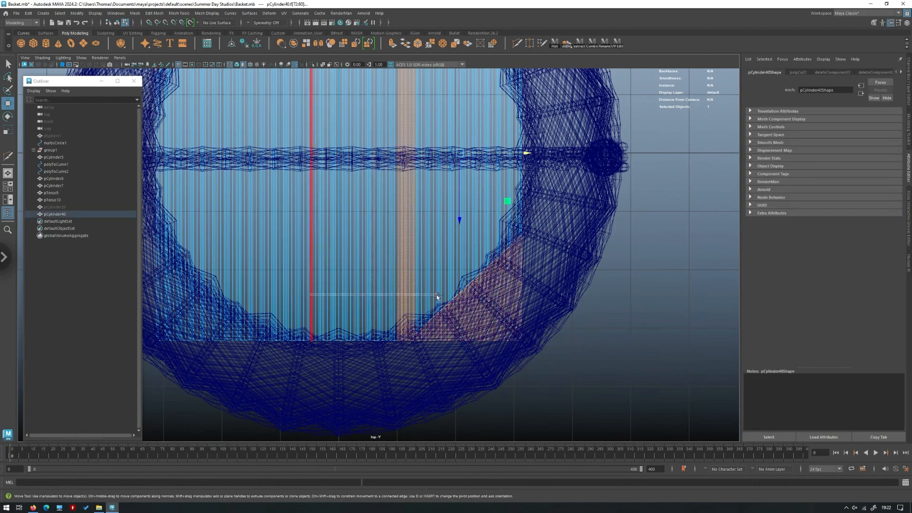
ctrl+drag(437, 295, 437, 295)
key(Delete)
Step: Slice the combined bottom rods with Multi-Cut along a diagonal across the front-left corner
alt+middle_drag(316, 324, 421, 335)
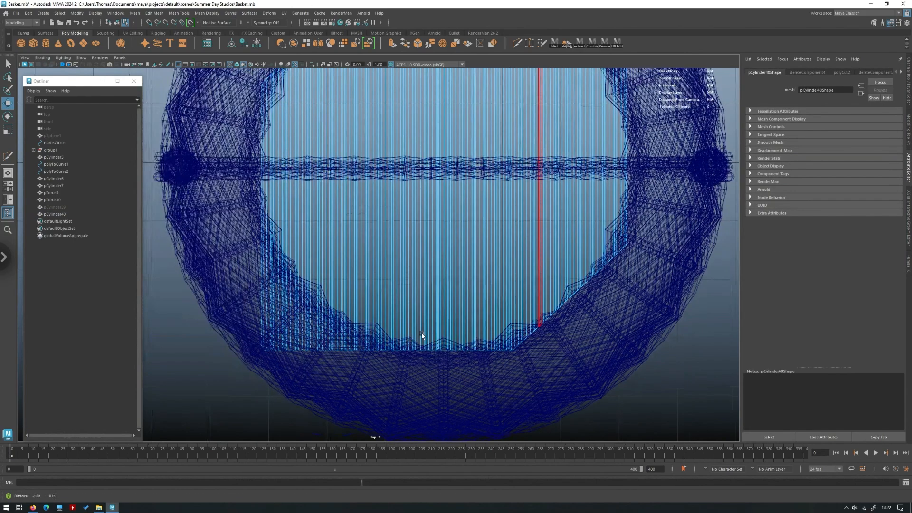
key(y)
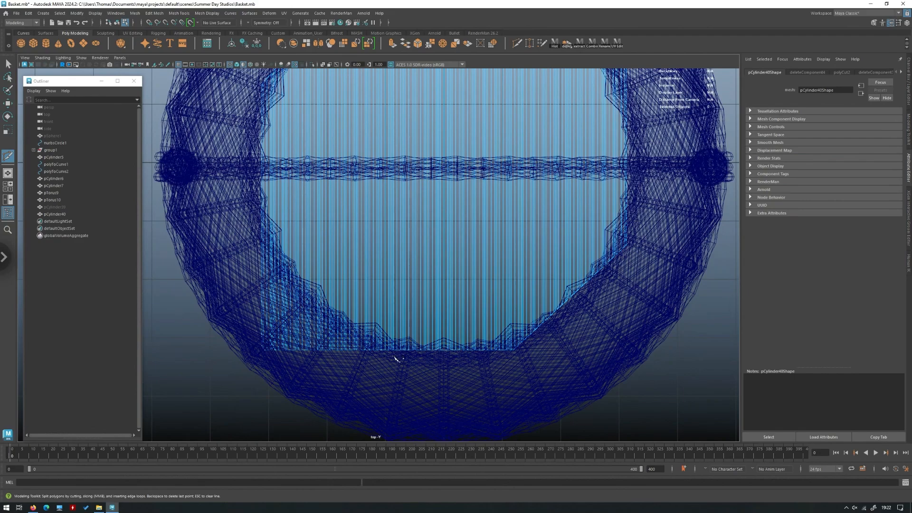
drag(247, 245, 246, 243)
key(w)
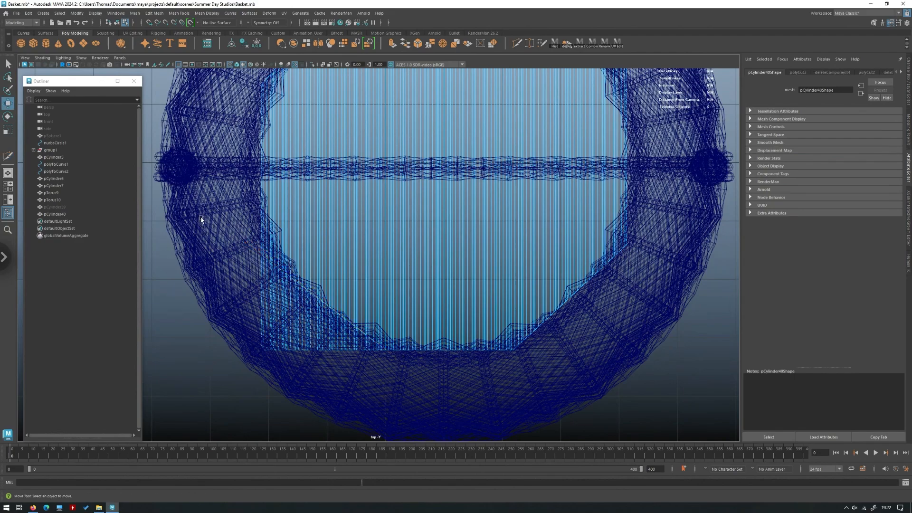
Step: Select the rod faces outside the front-left diagonal cut, leaving out the inner ones, and delete them
right_drag(200, 217, 200, 238)
key(ctrl+z)
right_click(169, 299)
click(171, 322)
drag(241, 310, 389, 380)
ctrl+drag(477, 214, 144, 180)
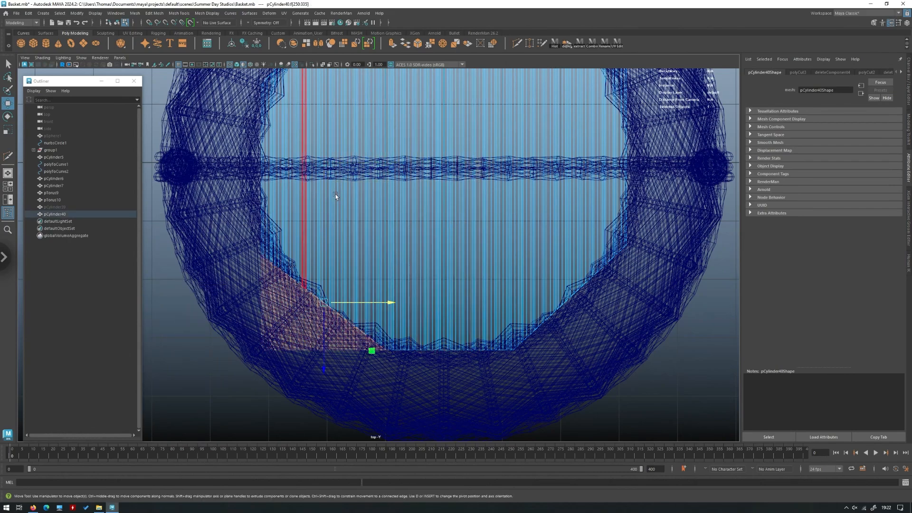
key(Delete)
Step: Slice the combined bottom rods with Multi-Cut along a diagonal across the back-right corner
alt+middle_drag(454, 195, 343, 356)
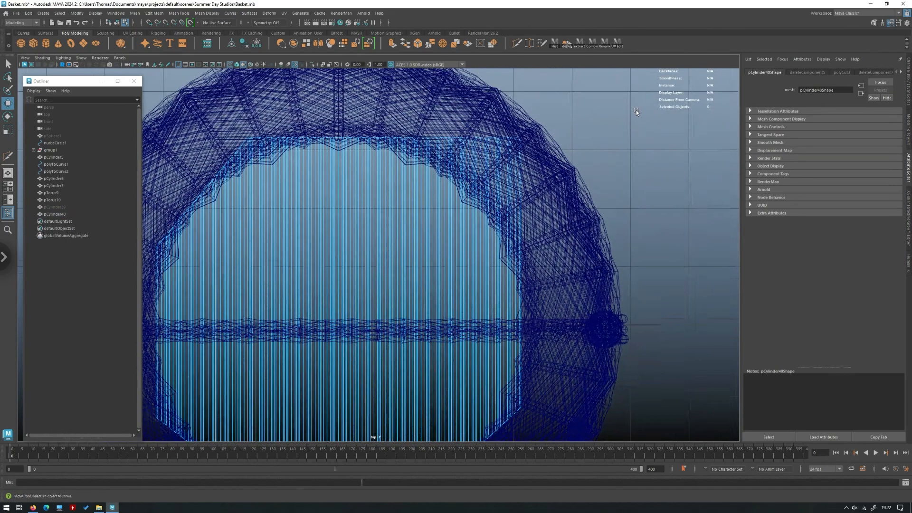
mouse_move(636, 110)
shift+right_down()
mouse_move(594, 103)
mouse_move(636, 111)
shift+right_up()
key(y)
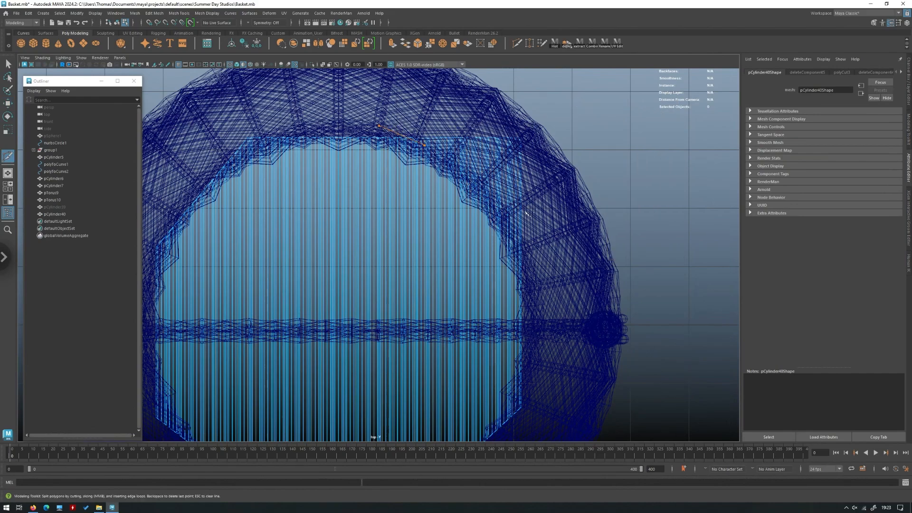
key(w)
Step: Select the rod faces outside the back-right diagonal cut and delete them to trim the last corner
shift+right_drag(608, 150, 609, 201)
drag(359, 103, 357, 103)
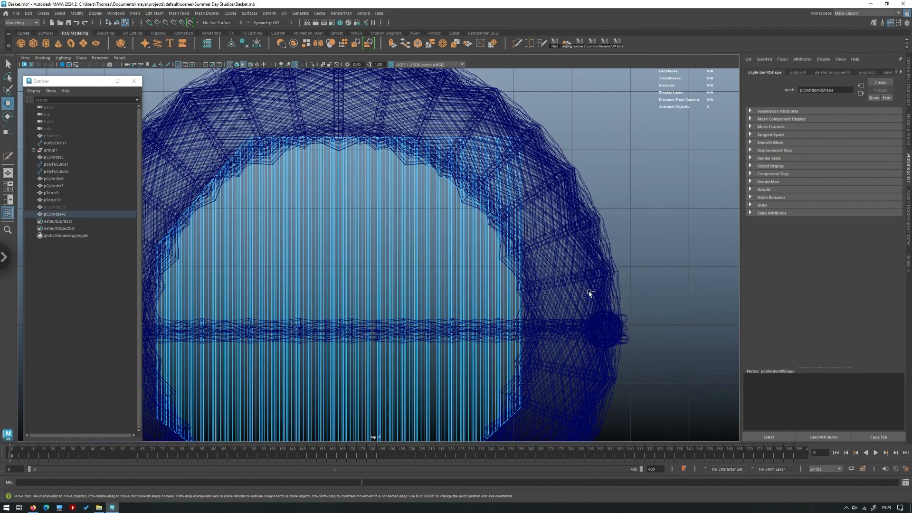
ctrl+drag(589, 292, 242, 261)
key(Delete)
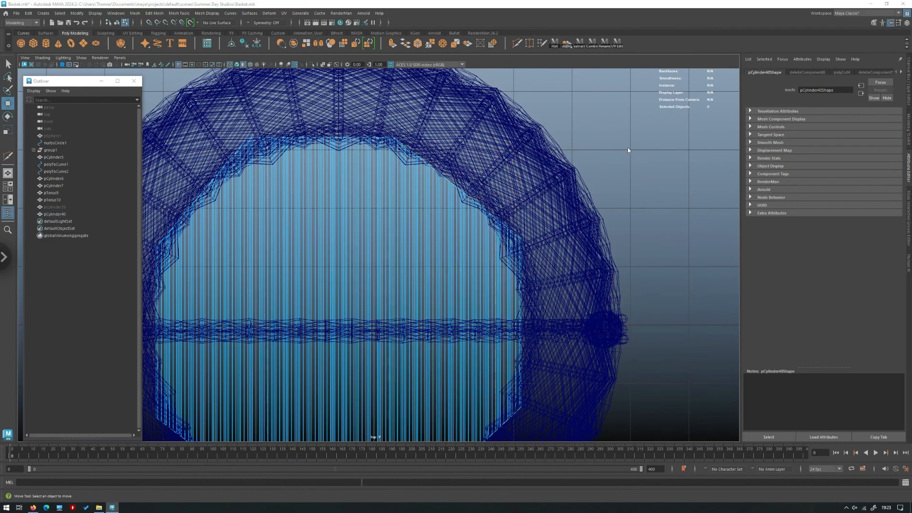
Step: Return to object mode in the perspective view and unhide the spare rod pCylinder39
key(space)
key(space)
key(F8)
click(651, 132)
alt+drag(651, 132, 456, 212)
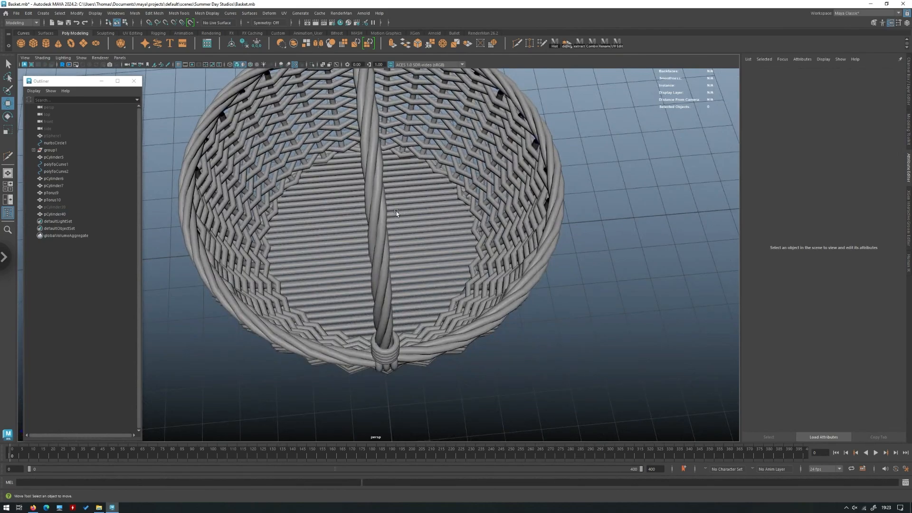
click(55, 207)
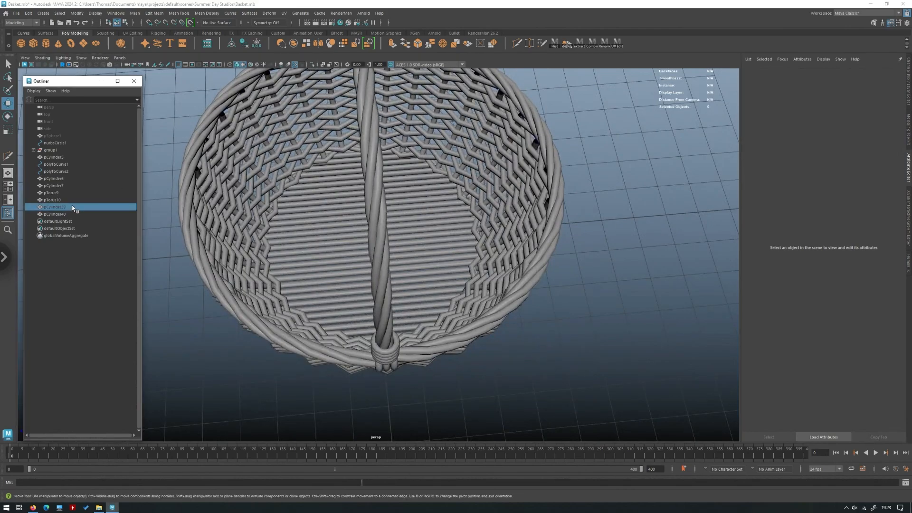
key(shift+h)
alt+drag(333, 285, 374, 204)
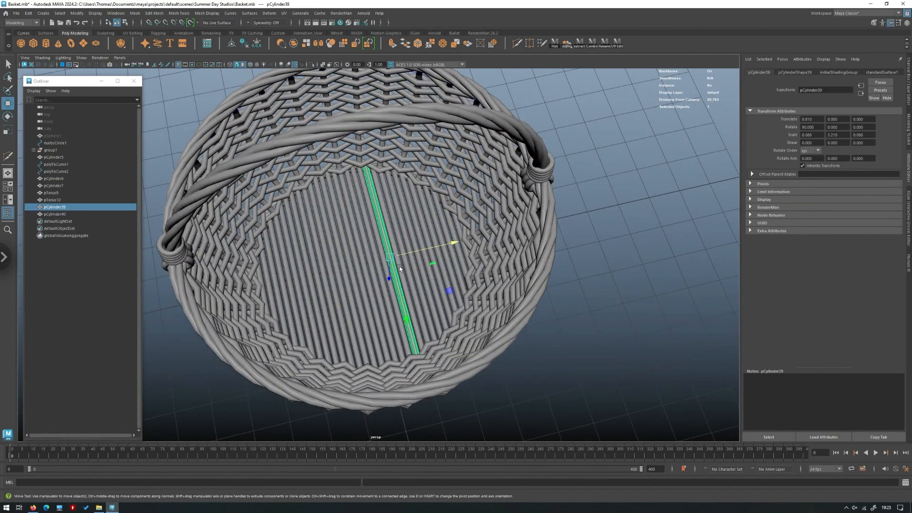
Step: Rotate pCylinder39 to -90 degrees around Y and centre it across the bottom rods at about 0.082 height
key(e)
drag(387, 319, 340, 309)
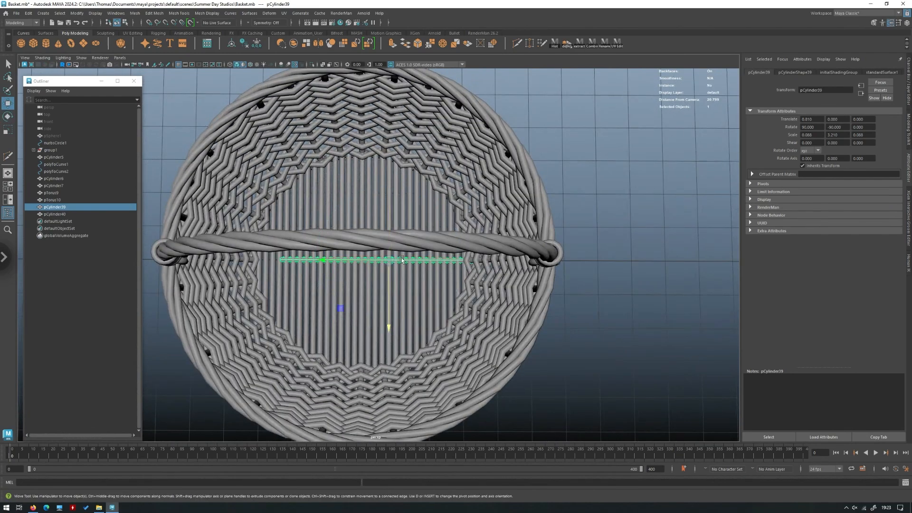
key(w)
drag(353, 262, 325, 246)
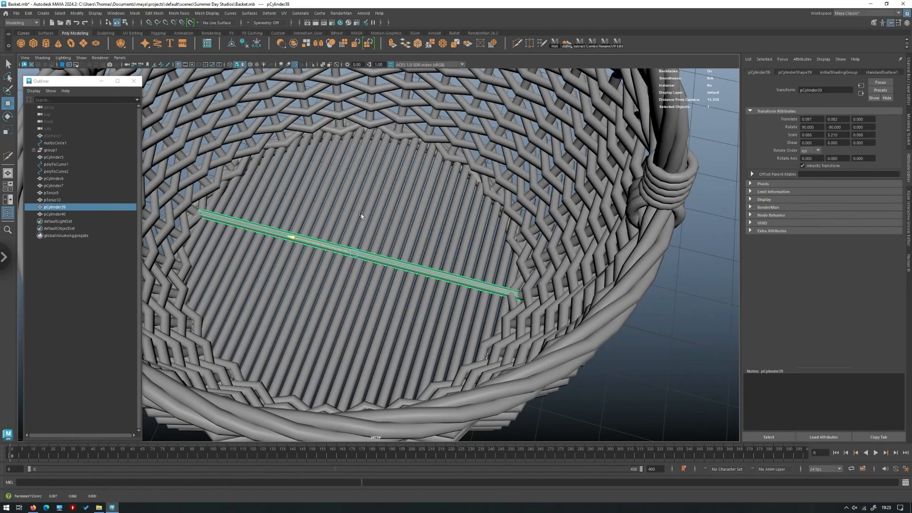
Step: Duplicate the cross rod four times and spread the copies along Z on both sides of the basket bottom's centre
scroll(346, 232, down, 5)
alt+drag(379, 218, 335, 240)
scroll(370, 291, up, 3)
alt+drag(370, 291, 246, 239)
key(ctrl+d)
key(ctrl+d)
mouse_move(322, 245)
alt+mouse_down()
mouse_move(355, 206)
mouse_move(336, 239)
alt+mouse_up()
middle_drag(348, 234, 354, 232)
alt+drag(354, 232, 468, 215)
click(380, 233)
key(ctrl+d)
key(ctrl+d)
middle_drag(468, 214, 519, 214)
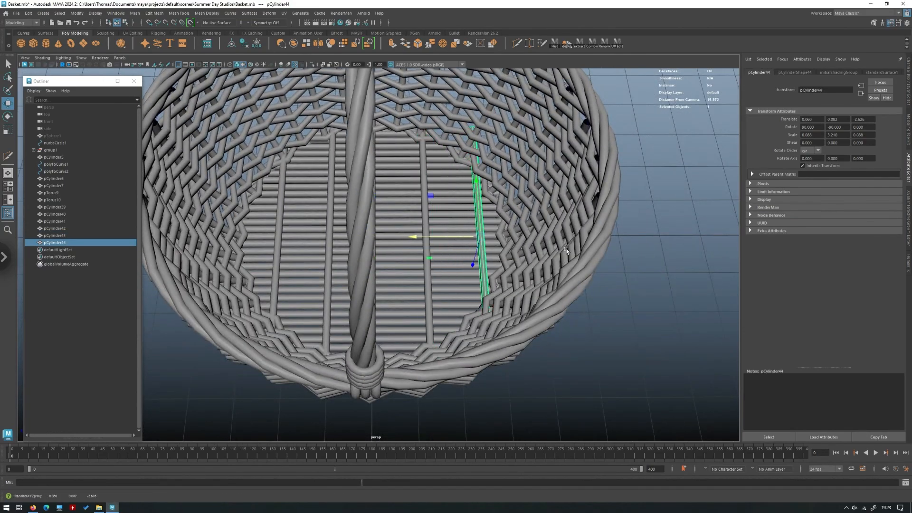
Step: Combine the five cross rods, pCylinder39 and pCylinder41 to pCylinder44, into one mesh and delete the history of all objects
alt+drag(561, 240, 541, 207)
key(q)
shift+click(66, 207)
alt+drag(279, 183, 291, 256)
shift+click(290, 233)
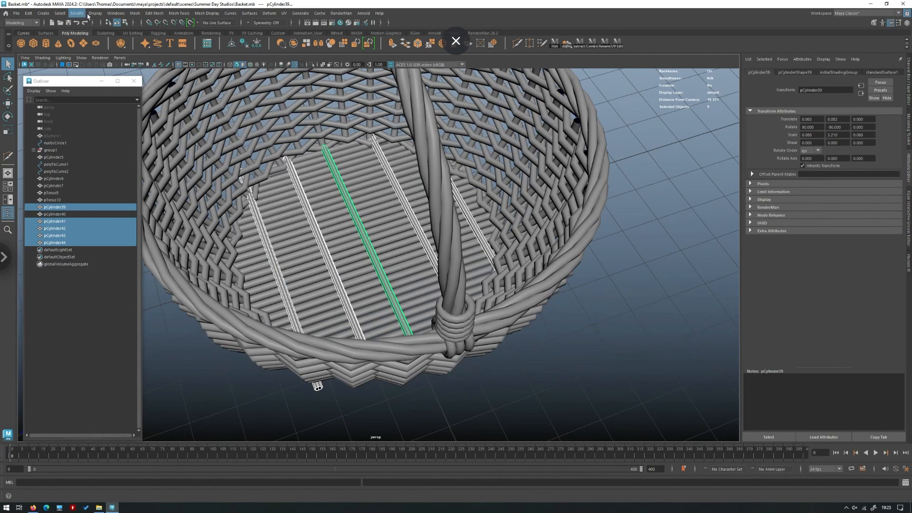
click(78, 13)
click(77, 14)
click(135, 13)
click(149, 40)
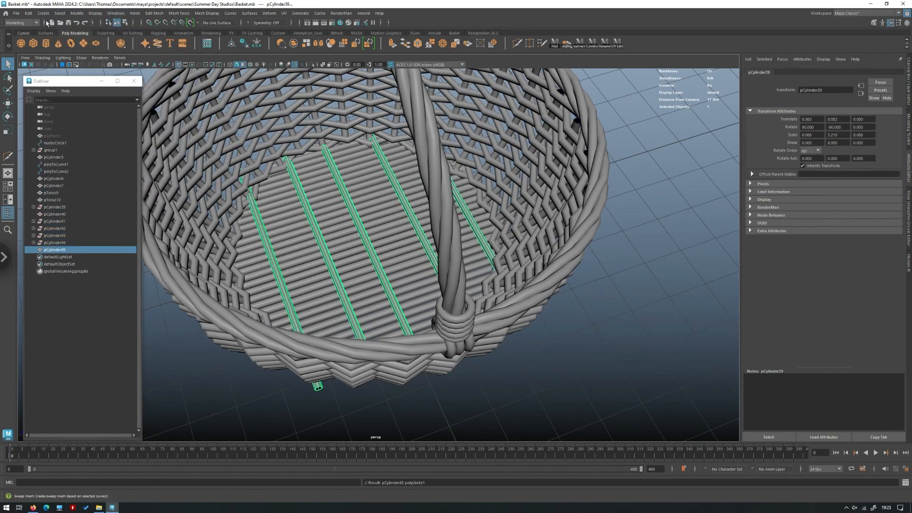
click(28, 14)
mouse_move(98, 106)
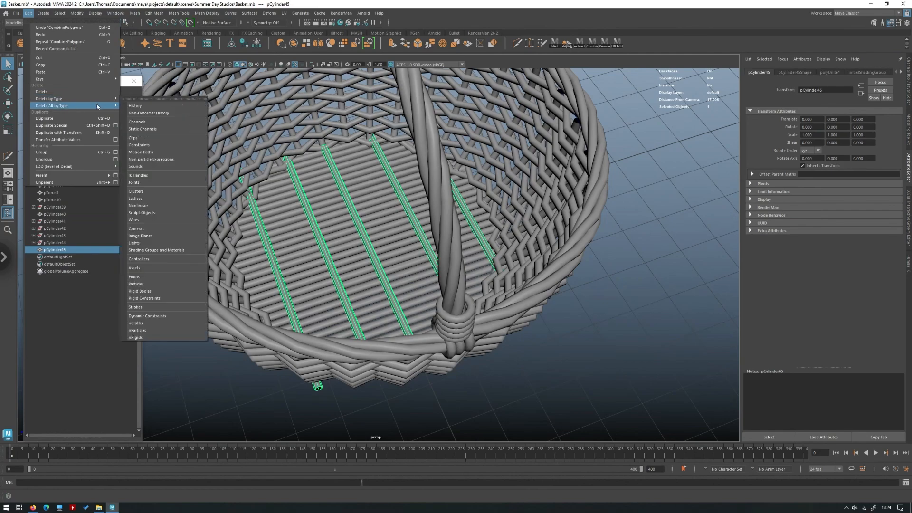
click(136, 106)
Step: In vertex mode, pull the first protruding ends of the combined cross rods inward along X, to about 2.47 and 3.00
alt+drag(334, 120, 449, 71)
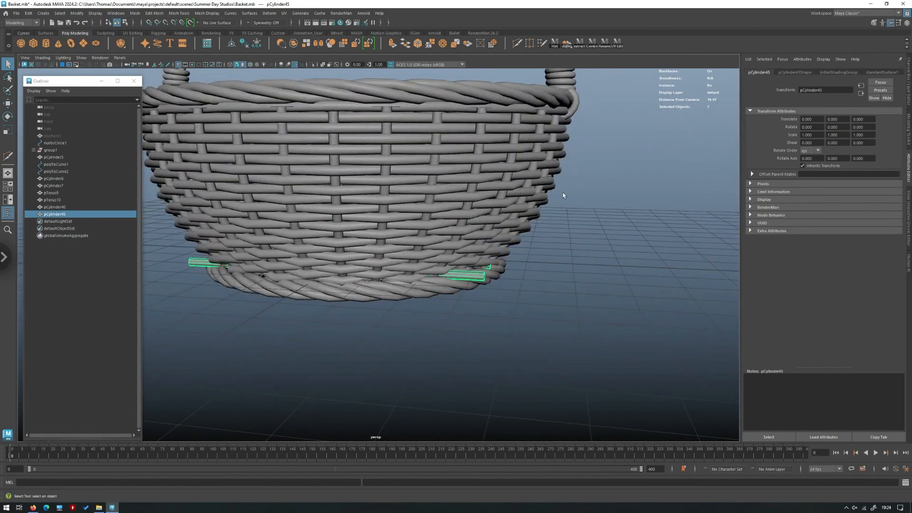
click(873, 23)
click(843, 81)
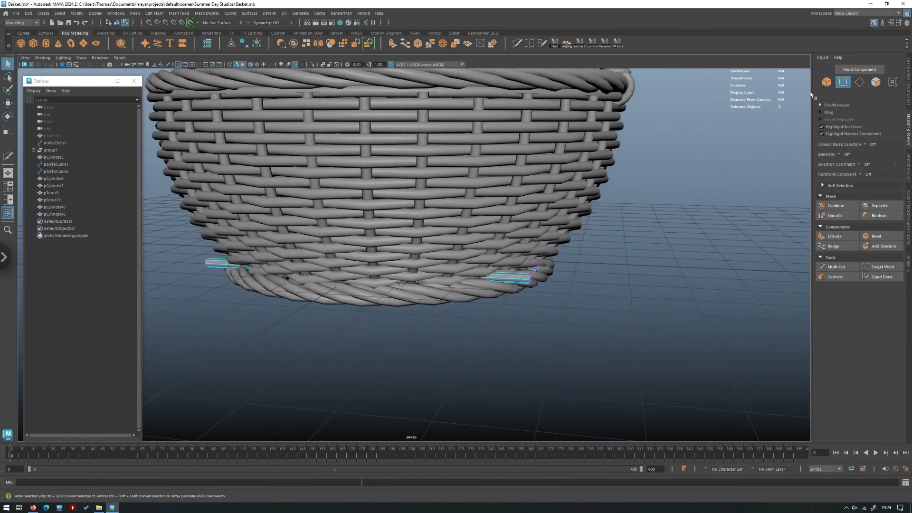
alt+drag(464, 318, 480, 356)
key(w)
drag(455, 321, 457, 324)
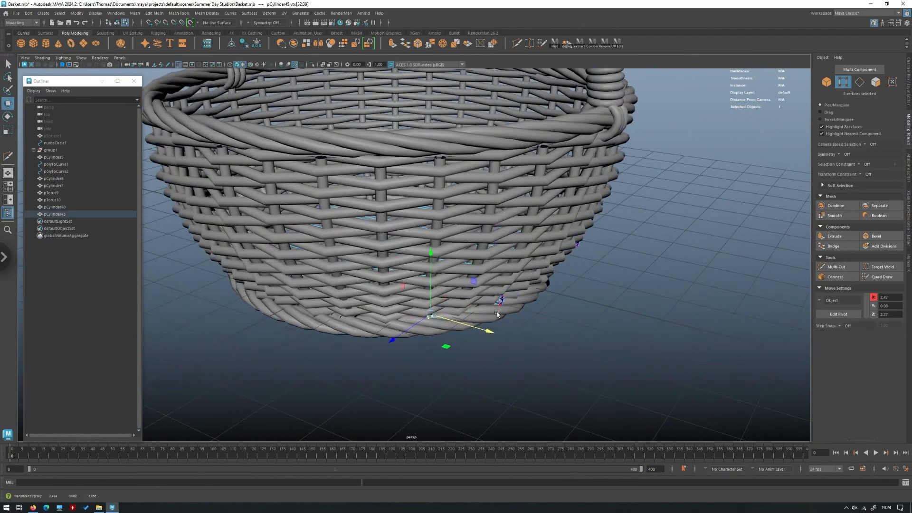
alt+drag(512, 313, 480, 316)
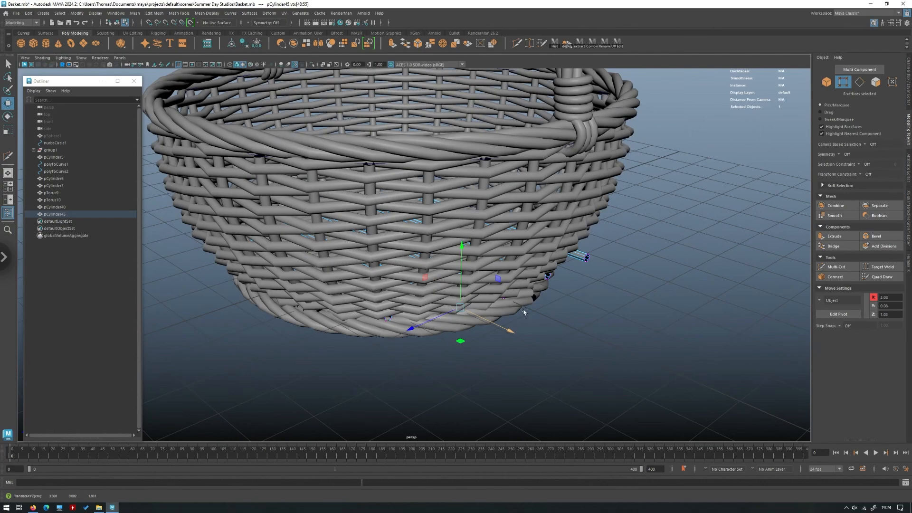
Step: Pull the remaining protruding cross-rod ends on the basket's positive X side inward through the base rim
drag(398, 343, 376, 306)
drag(432, 340, 427, 337)
alt+drag(508, 344, 414, 327)
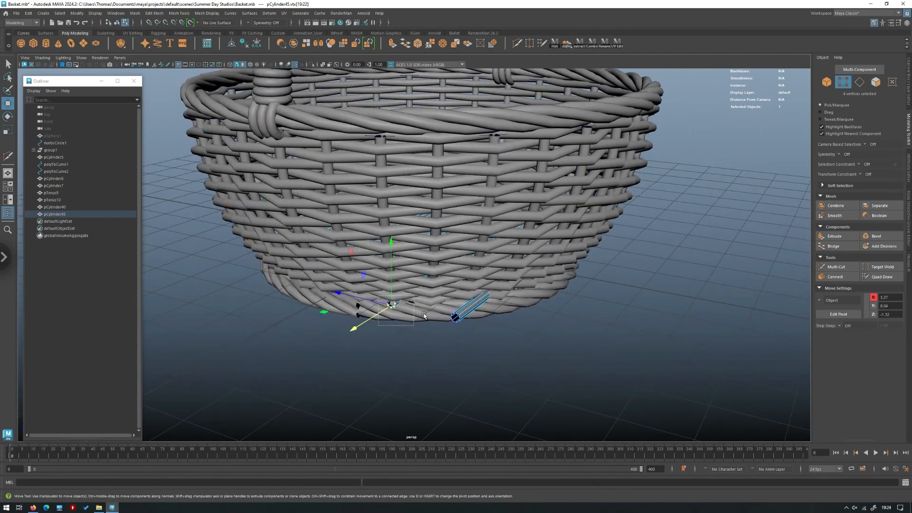
drag(378, 295, 413, 326)
alt+drag(423, 314, 411, 352)
drag(337, 357, 478, 340)
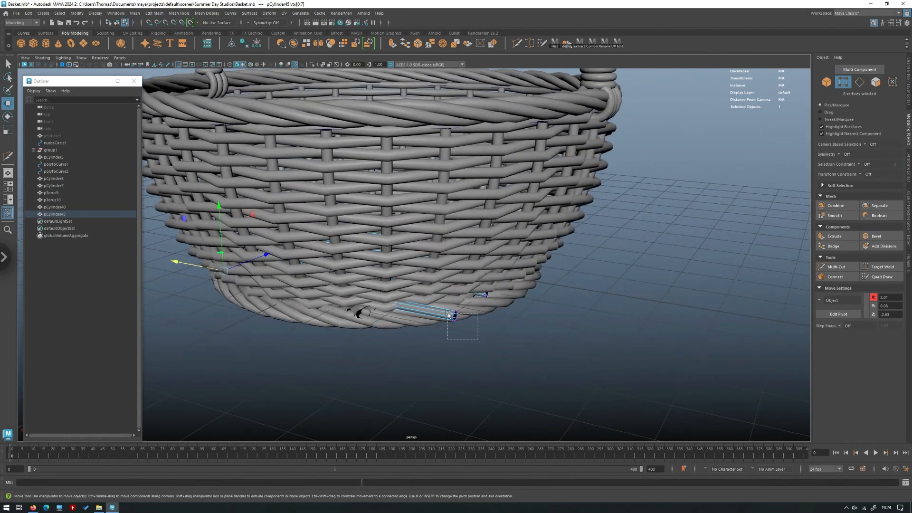
Step: Pull the protruding negative-side cross-rod ends inward to about X -2.05, -2.96 and -2.41, and return to object mode with nothing selected
drag(448, 314, 389, 344)
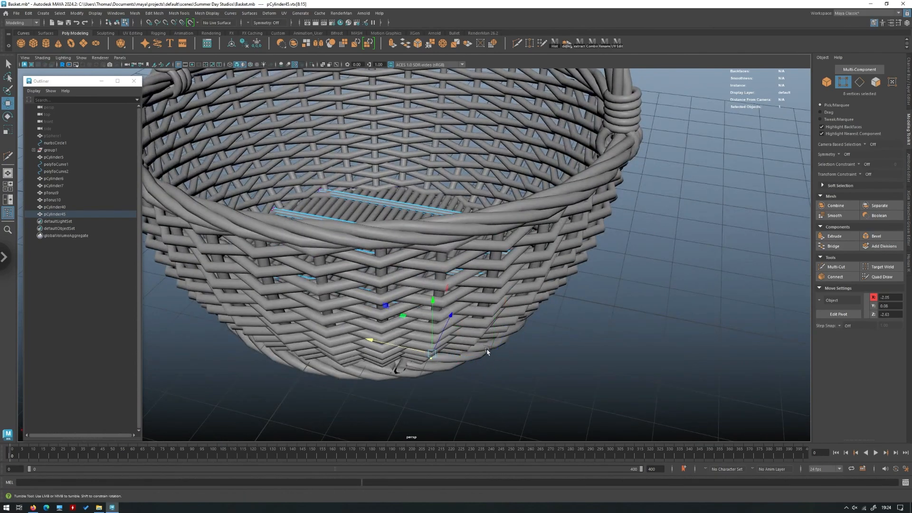
alt+drag(487, 351, 452, 321)
drag(439, 286, 382, 327)
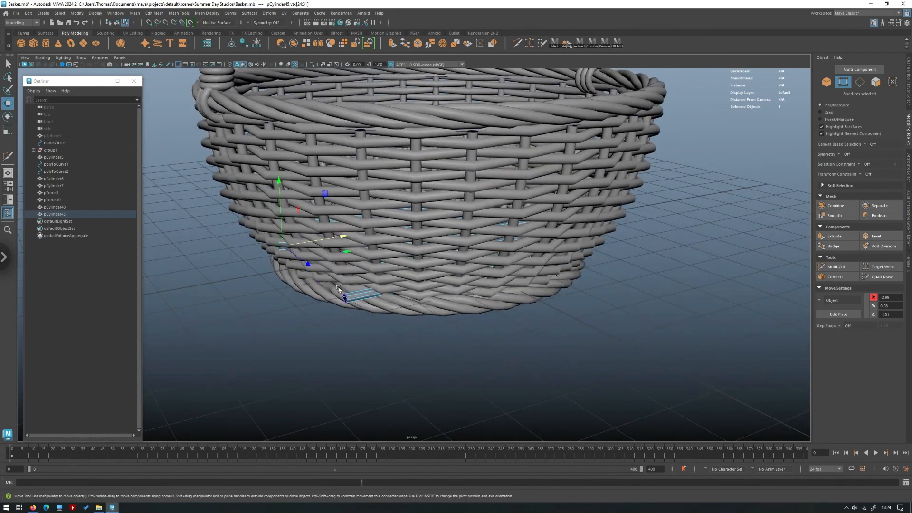
drag(338, 288, 414, 286)
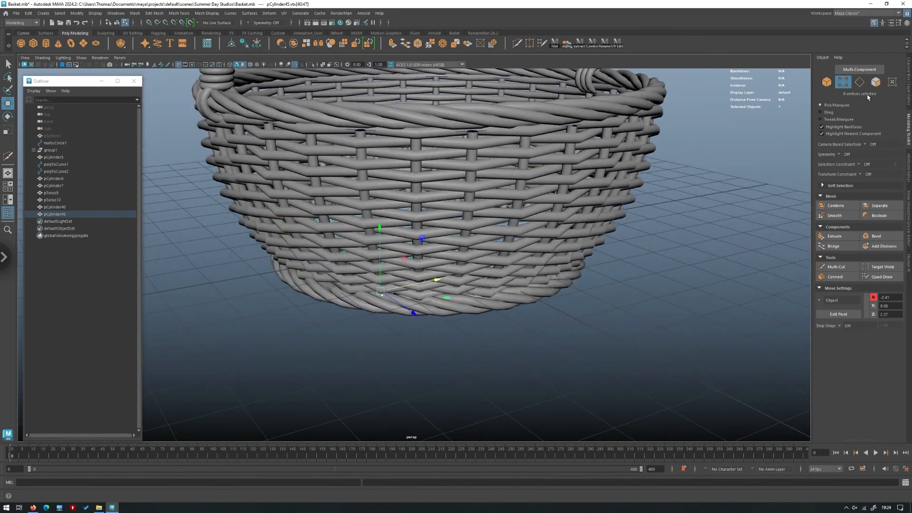
click(826, 83)
click(701, 142)
Step: Examine the whole basket from several angles, checking the bottom inside and the base rim for protruding rod ends
scroll(571, 189, down, 5)
alt+drag(541, 187, 518, 246)
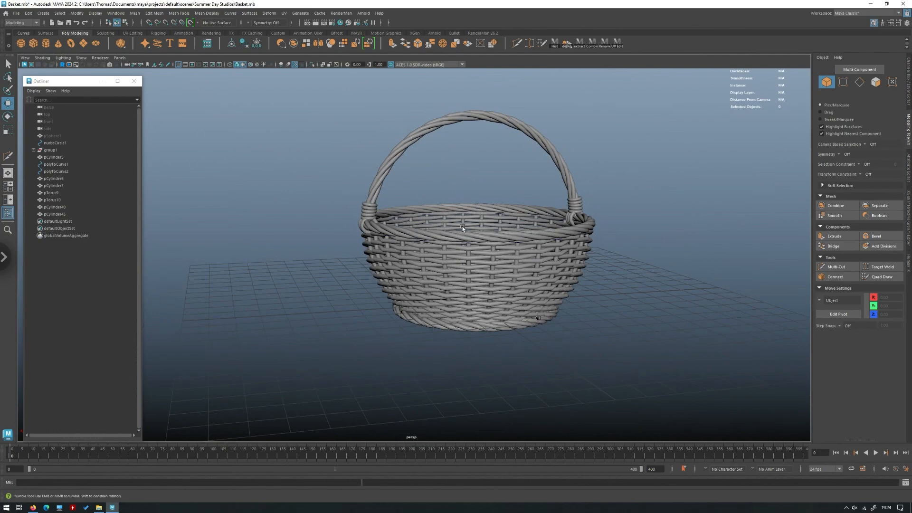
alt+drag(463, 228, 448, 209)
alt+middle_drag(509, 228, 482, 259)
scroll(480, 262, up, 3)
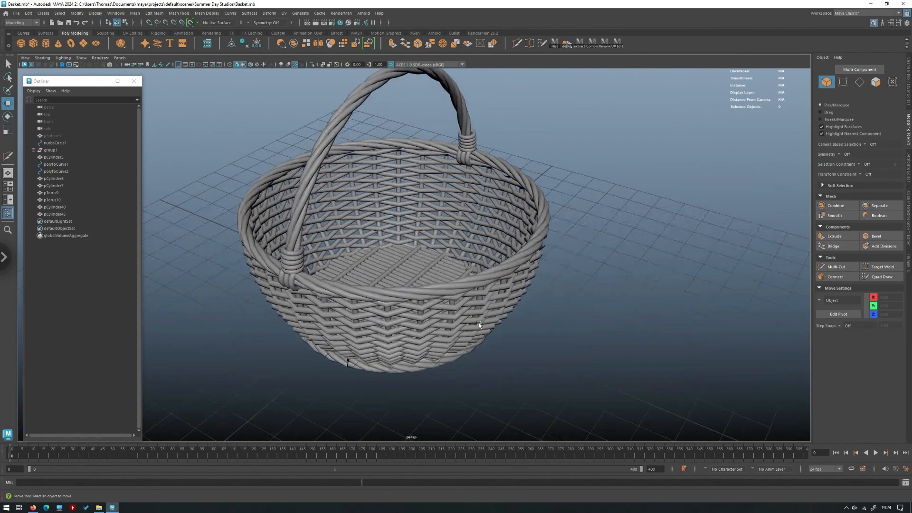
alt+drag(371, 358, 397, 311)
alt+middle_drag(397, 311, 436, 250)
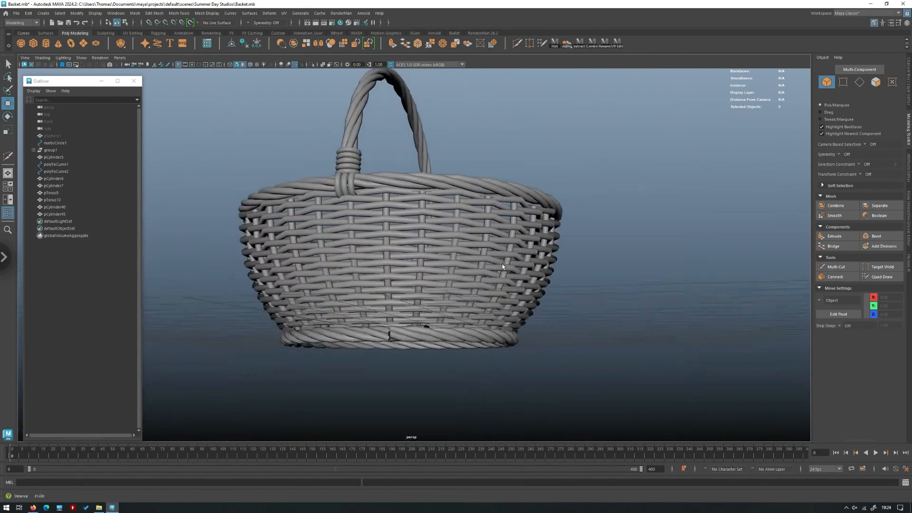
alt+drag(503, 266, 394, 243)
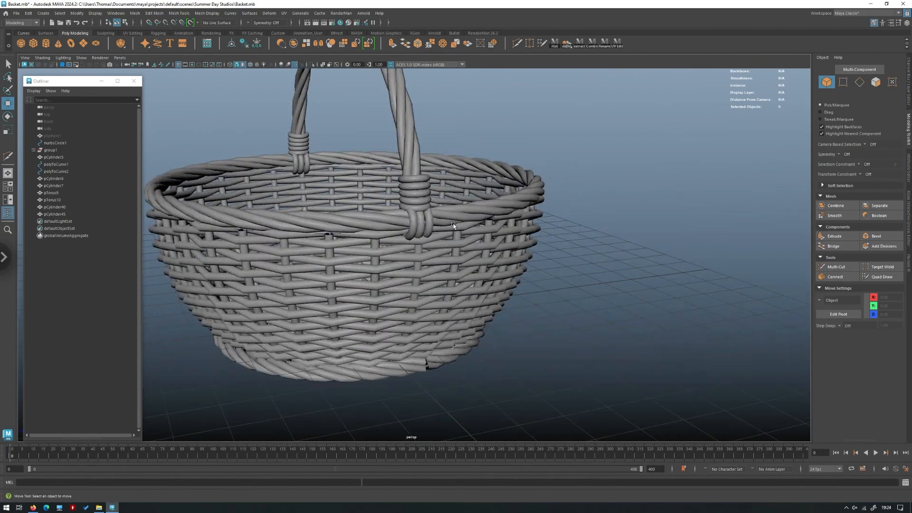
Step: Try lowering a few vertices on a horizontal strand midway up the side weave, undo the moves and return to object mode with nothing selected
click(302, 277)
click(842, 82)
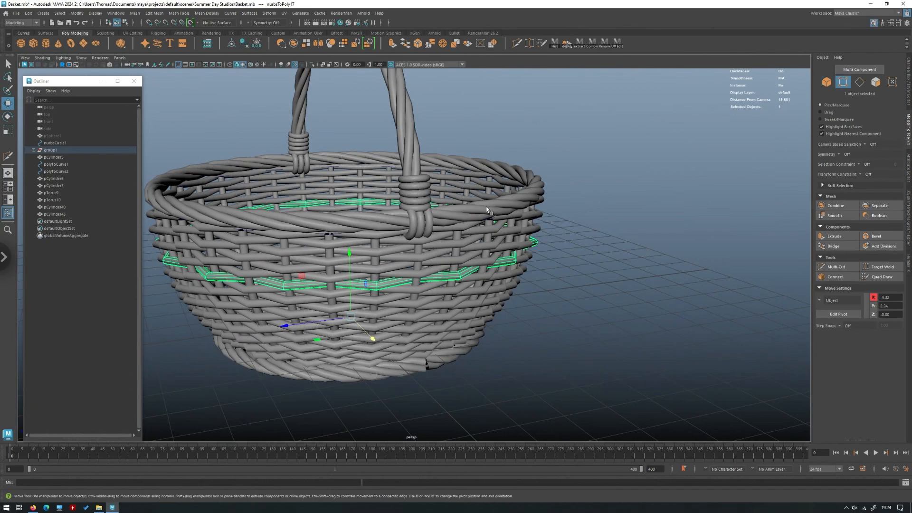
alt+middle_drag(274, 290, 365, 266)
scroll(386, 244, up, 2)
drag(386, 246, 433, 209)
key(ctrl+z)
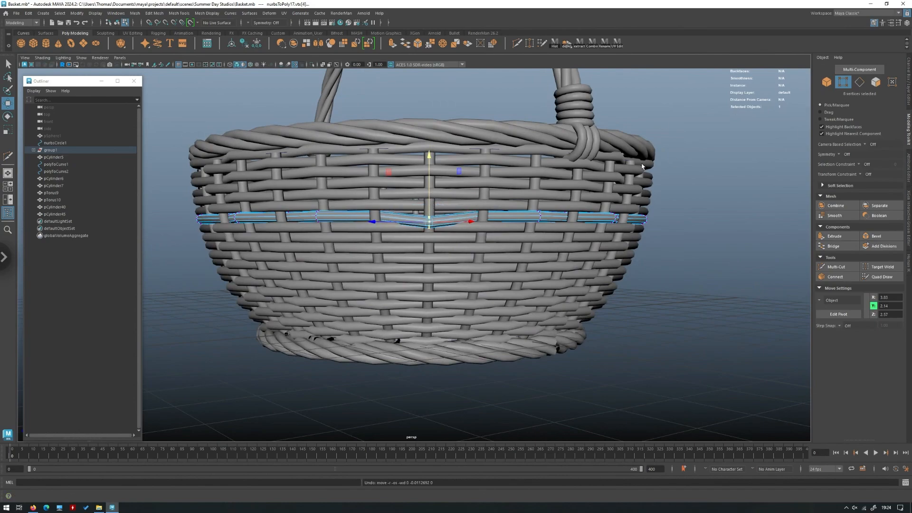
key(ctrl+z)
click(826, 82)
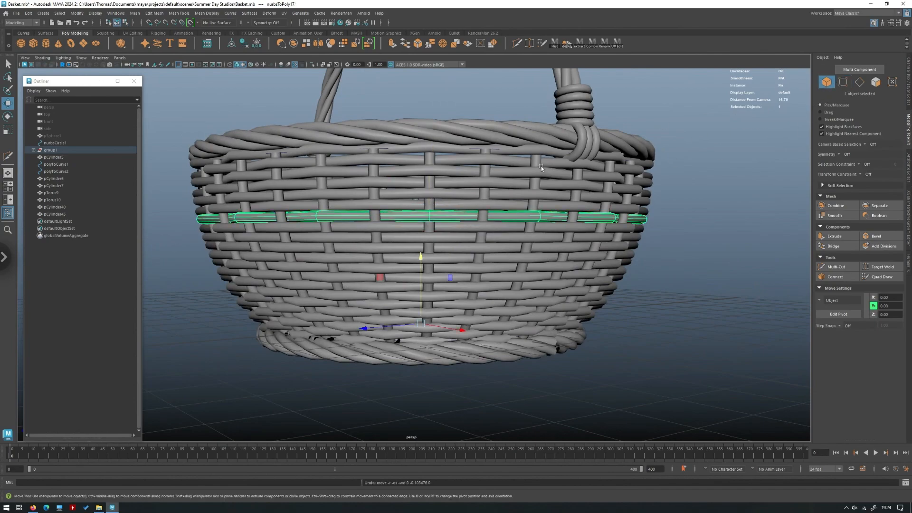
alt+drag(571, 185, 656, 189)
click(688, 186)
Step: Look over the completed basket from a distance and from around and above, covering the handle, rim, side weave and inner bottom
scroll(537, 285, down, 10)
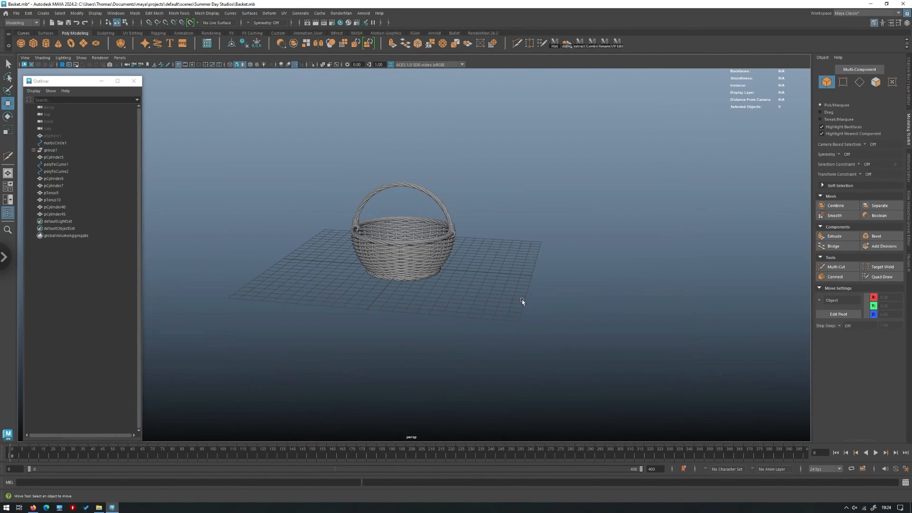
drag(521, 300, 291, 119)
click(506, 164)
alt+right_drag(282, 130, 459, 192)
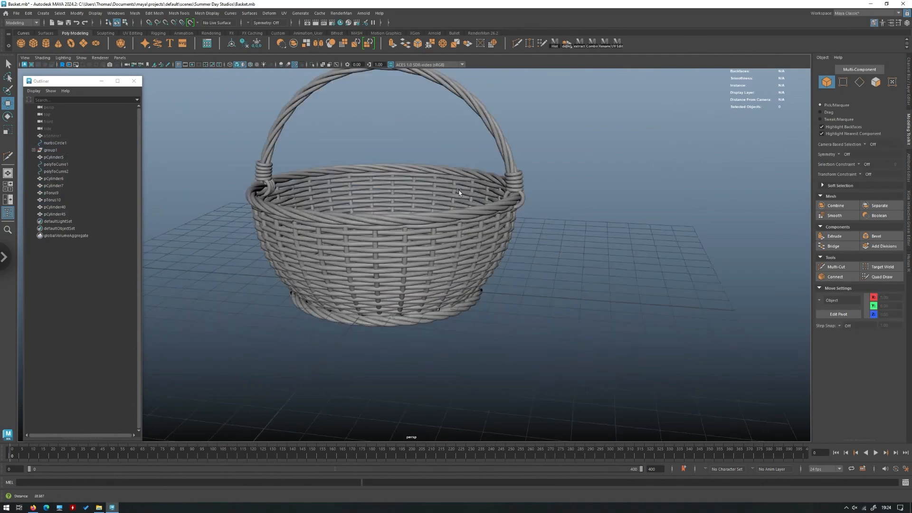
alt+drag(459, 192, 517, 149)
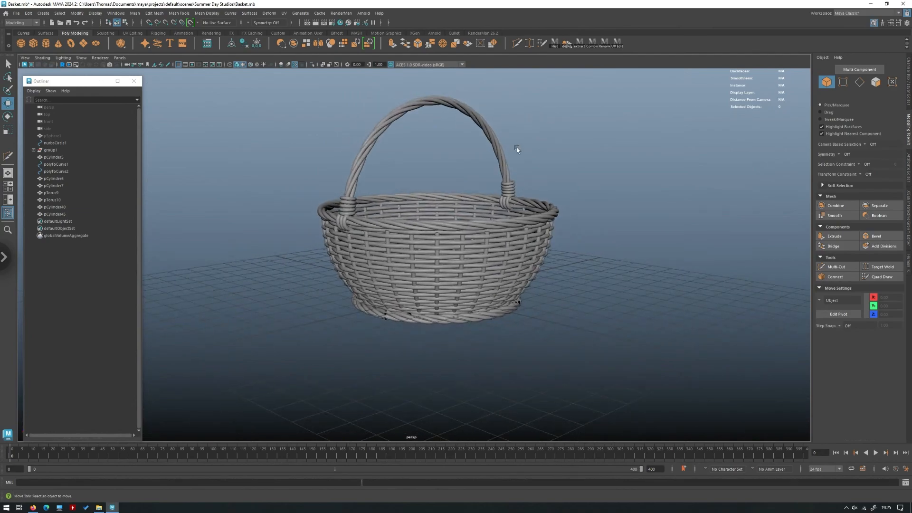
alt+middle_drag(516, 149, 476, 196)
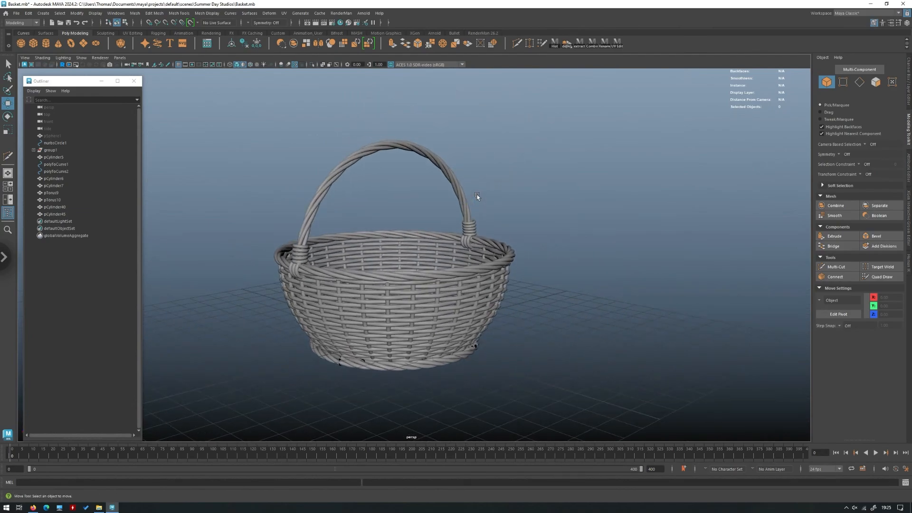
alt+drag(477, 196, 452, 172)
scroll(449, 240, up, 2)
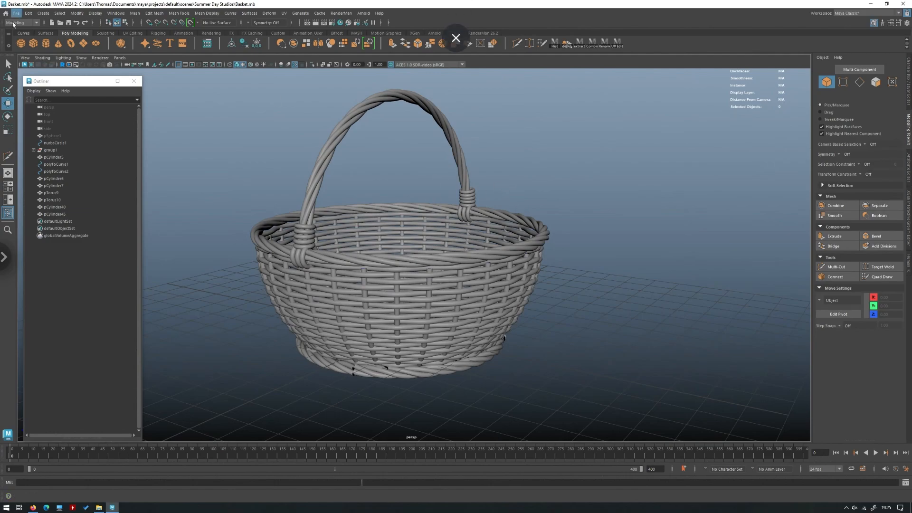
click(35, 32)
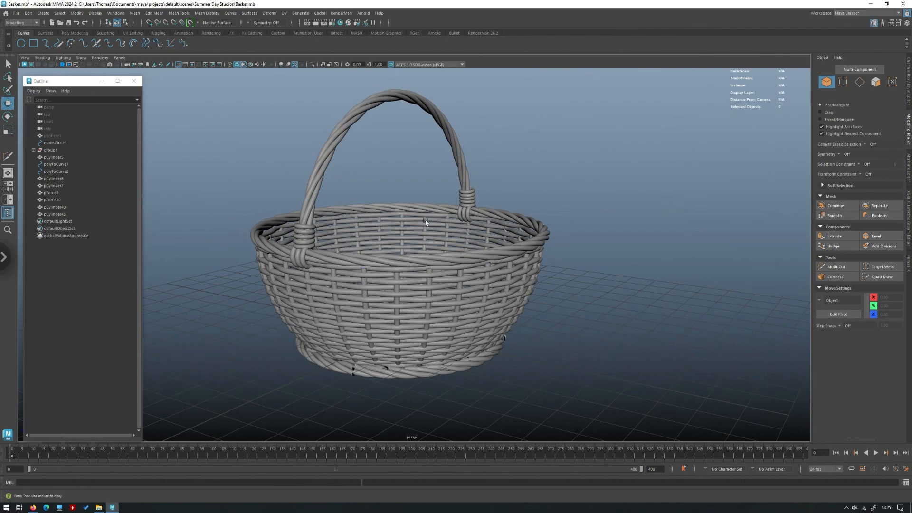
alt+drag(426, 222, 411, 223)
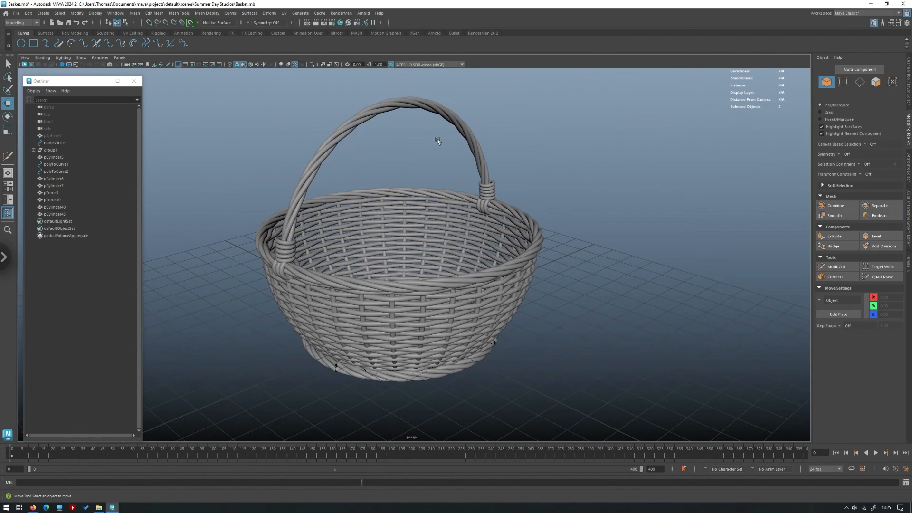
alt+drag(472, 125, 457, 125)
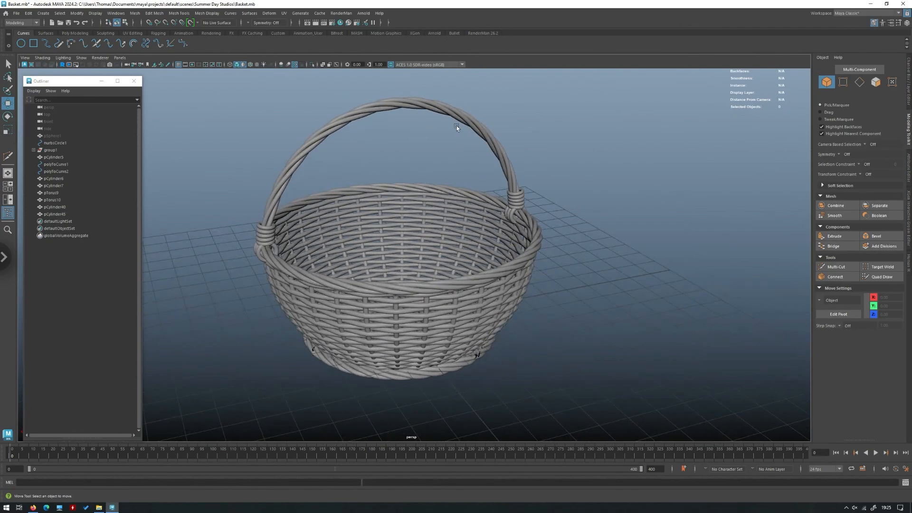
alt+drag(392, 149, 474, 151)
alt+drag(424, 189, 464, 192)
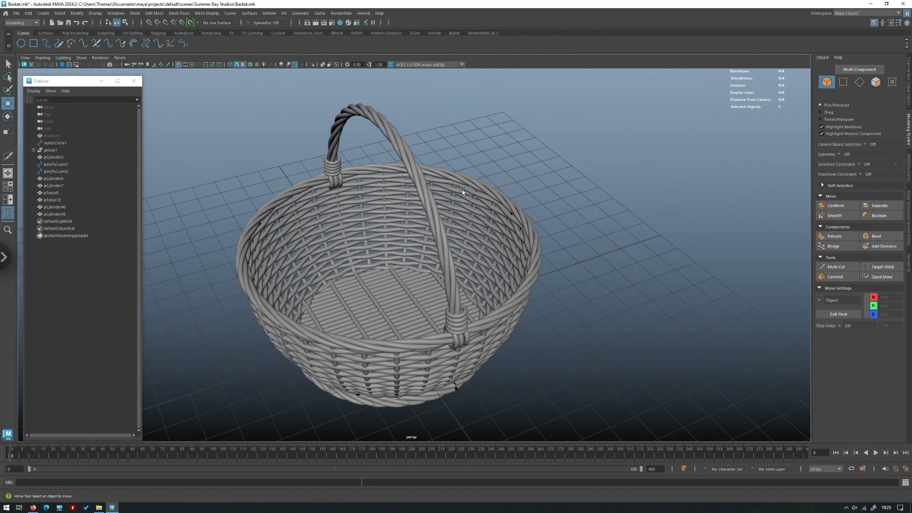
alt+drag(423, 226, 456, 211)
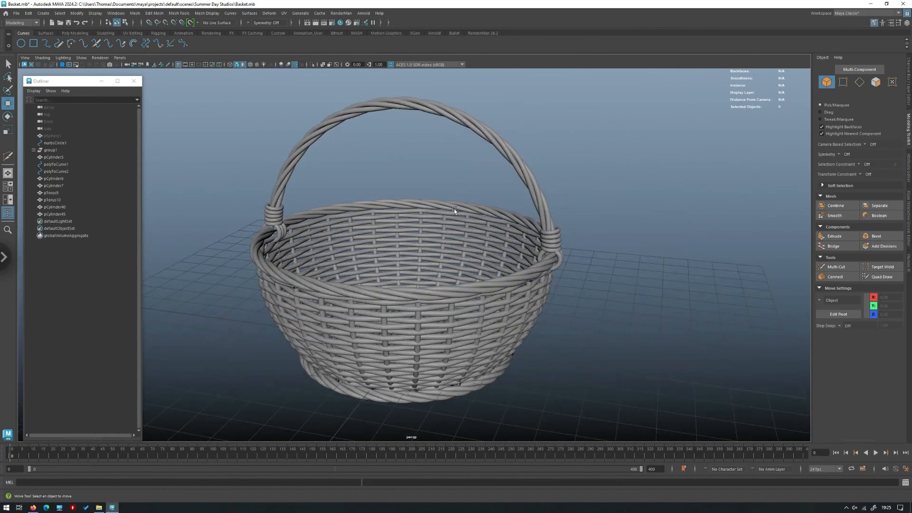